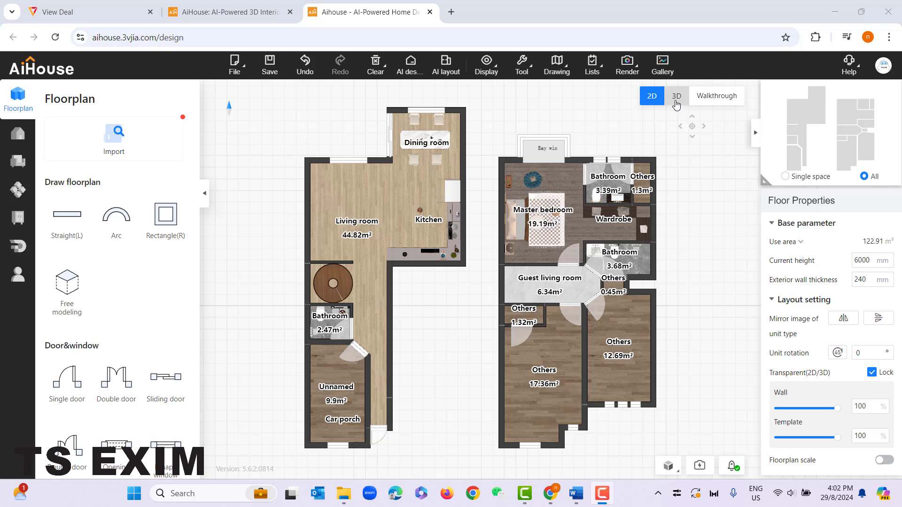
Enter the walkthrough view, turn to the empty wall beside the window, and open Custom system cabinet design
left_click(717, 97)
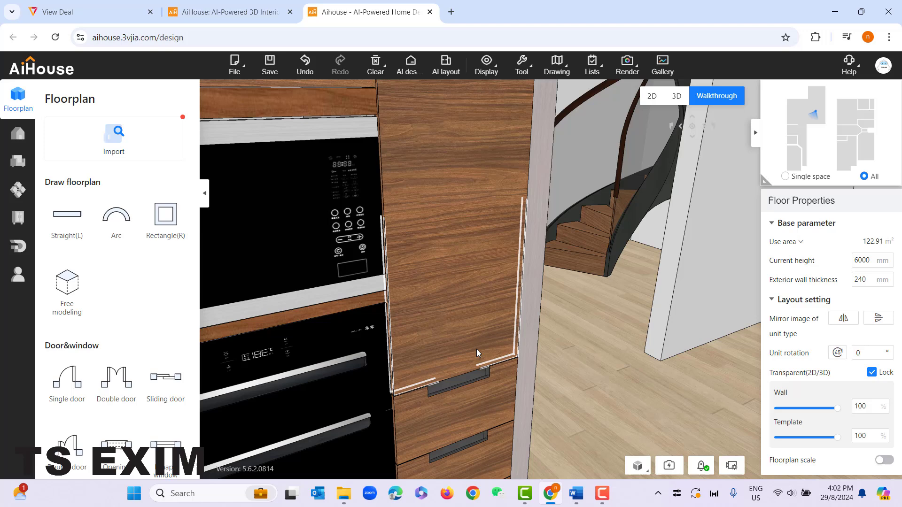
left_click_drag(476, 349, 568, 360)
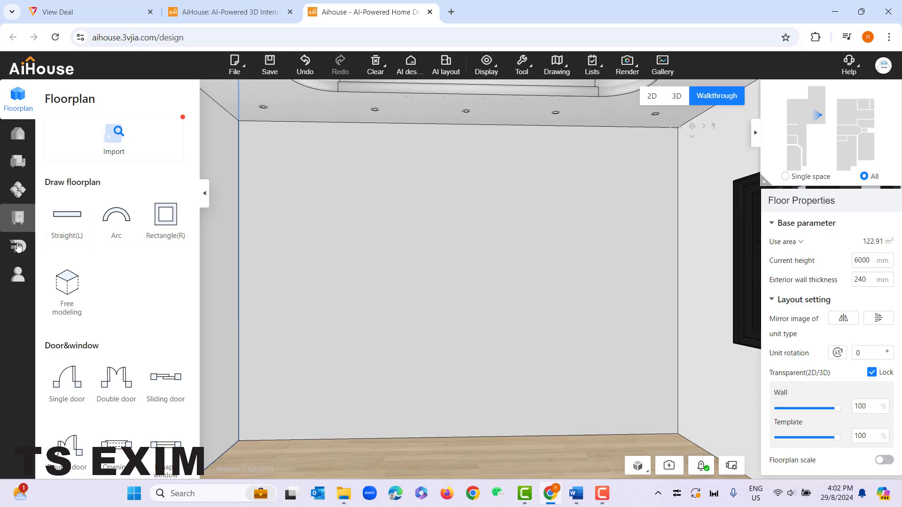
left_click(18, 217)
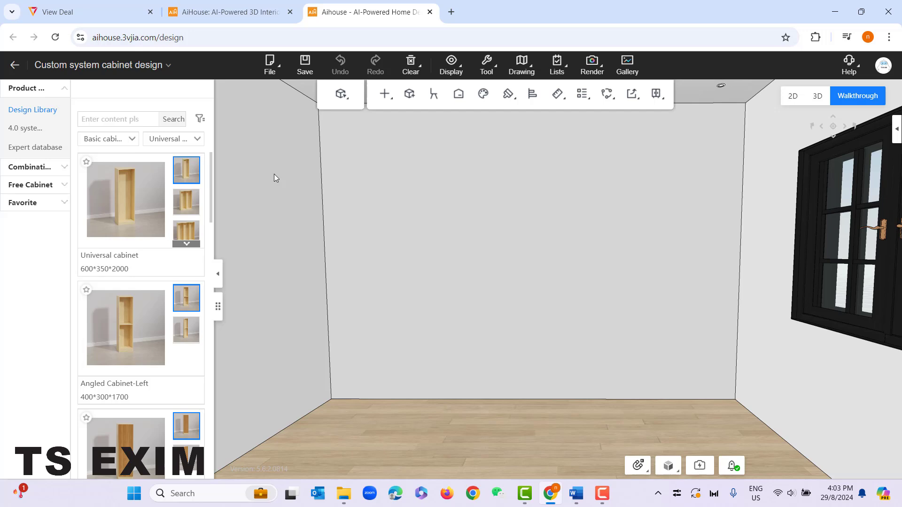
Filter the 4.0 system product library to the Bed category and its Box bed type
left_click(131, 142)
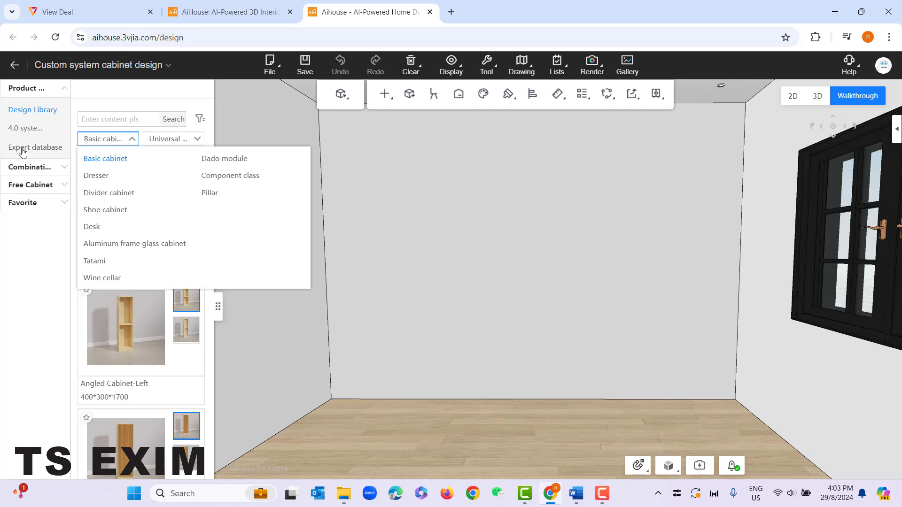
left_click(42, 131)
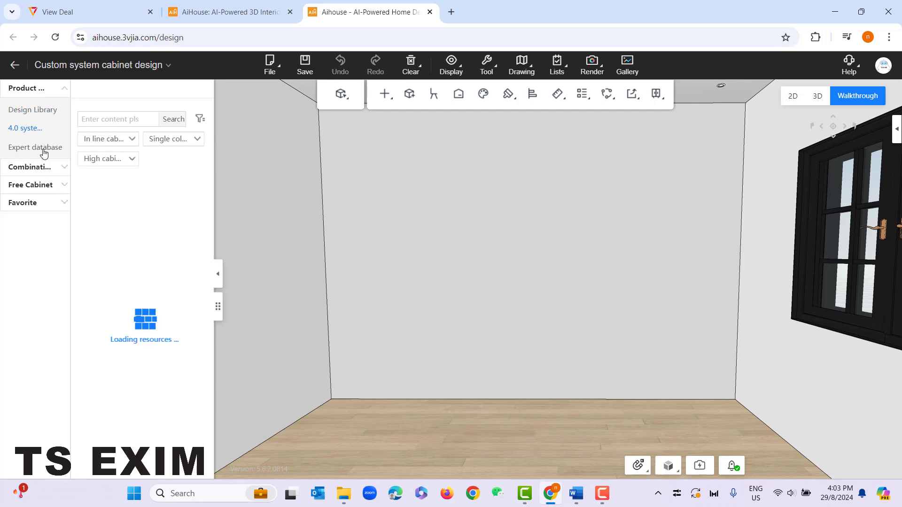
left_click(107, 140)
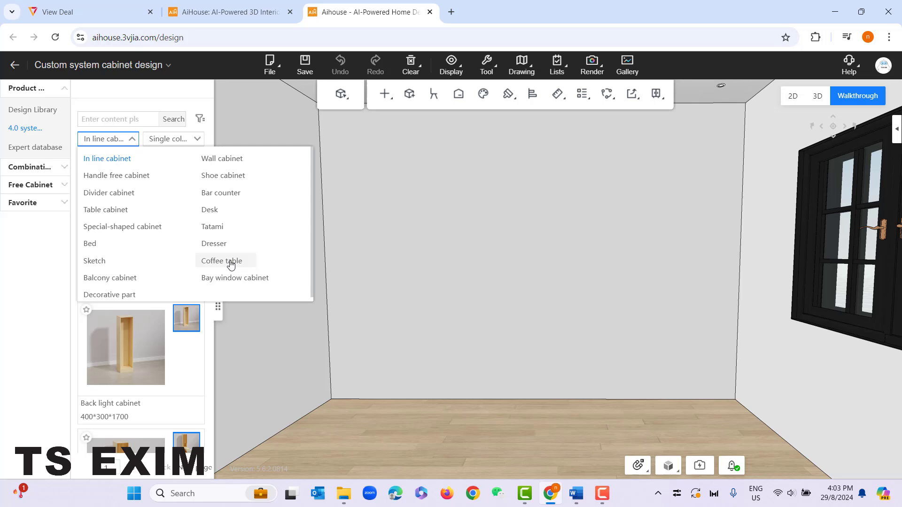
left_click(101, 244)
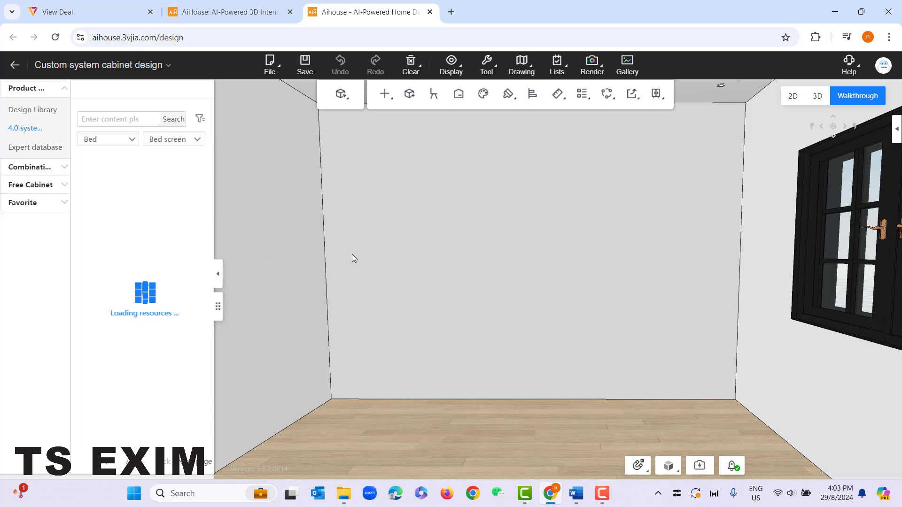
left_click(196, 139)
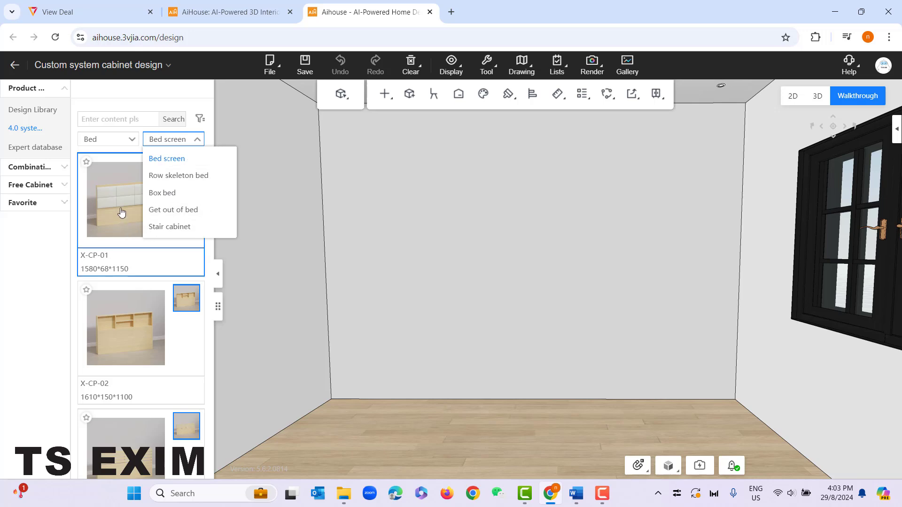
left_click(161, 193)
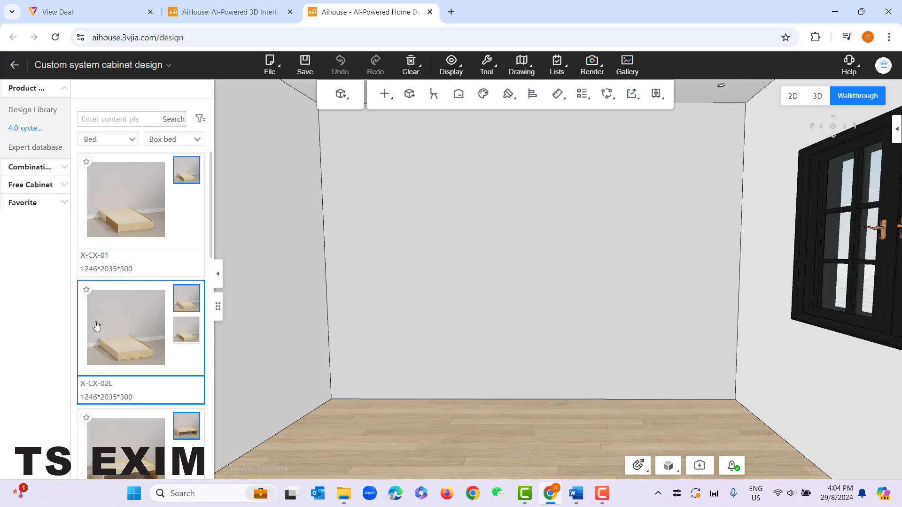
Place an X-CX-07 box bed on the floor in front of the wall, inspect it, and delete it again
scroll(97, 327, "down", 5)
scroll(160, 278, "down", 3)
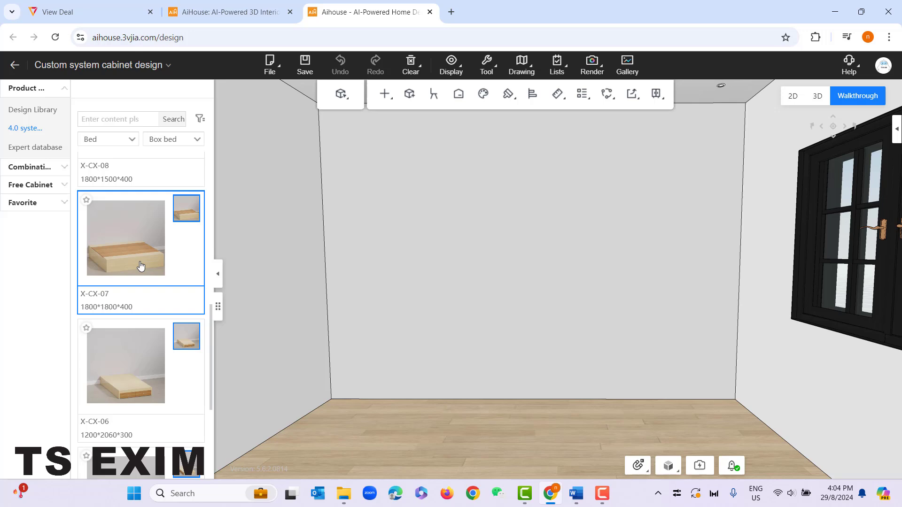
left_click_drag(140, 266, 494, 416)
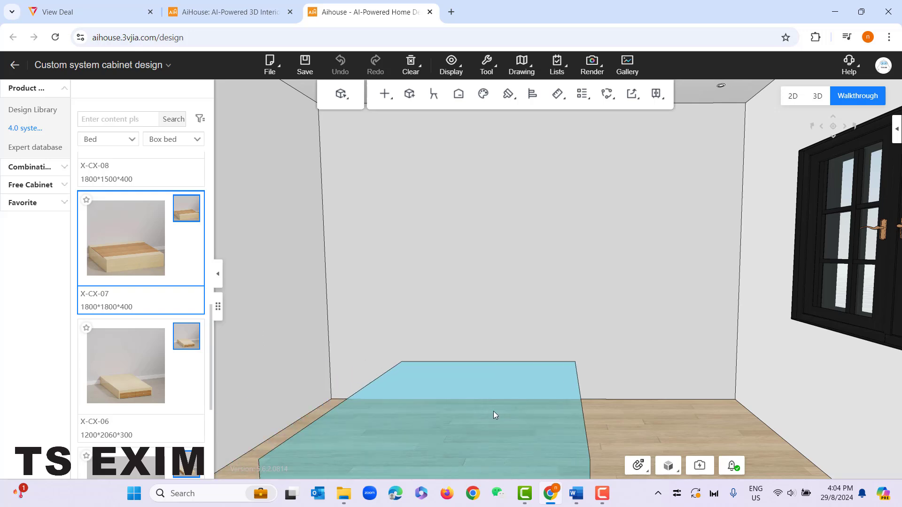
left_click(493, 411)
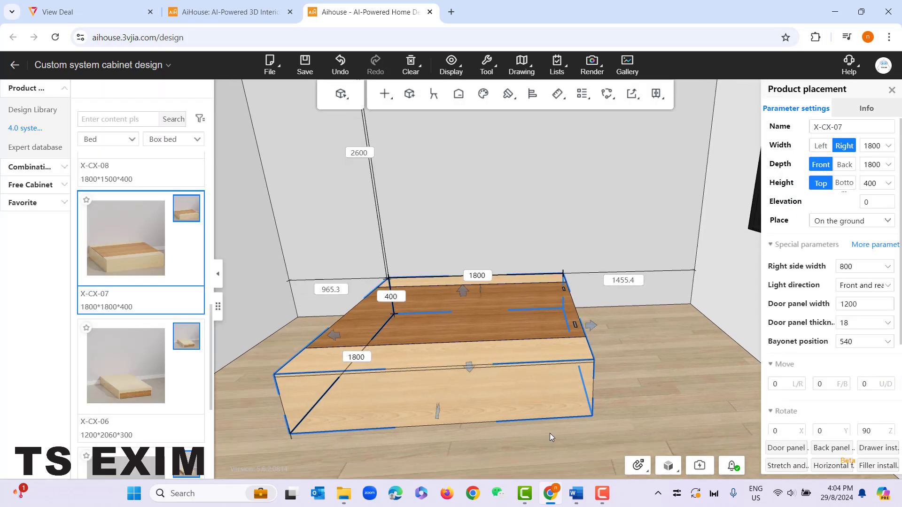
left_click_drag(549, 434, 664, 405)
left_click_drag(528, 407, 514, 402)
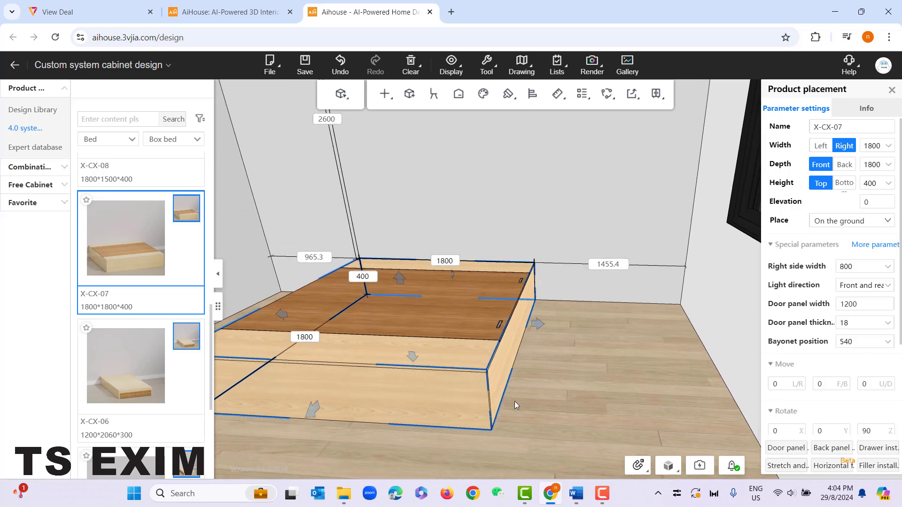
key("Delete")
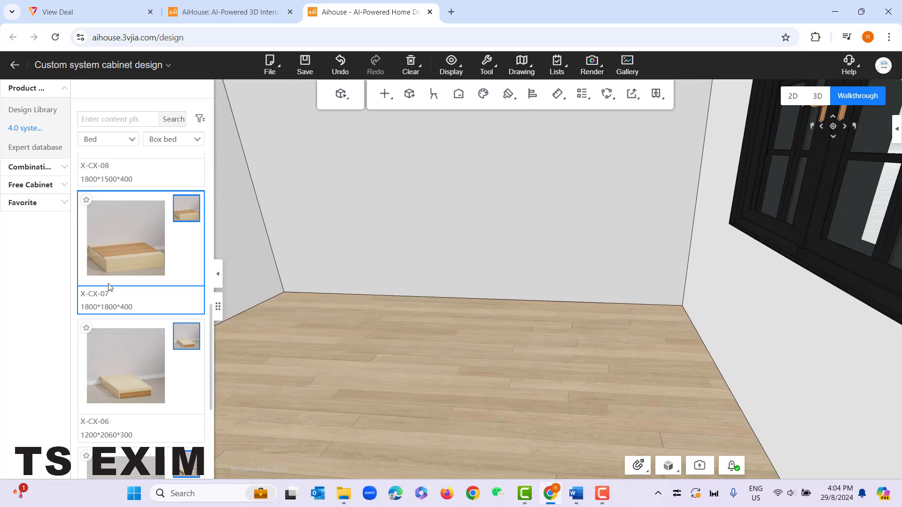
scroll(117, 263, "up", 5)
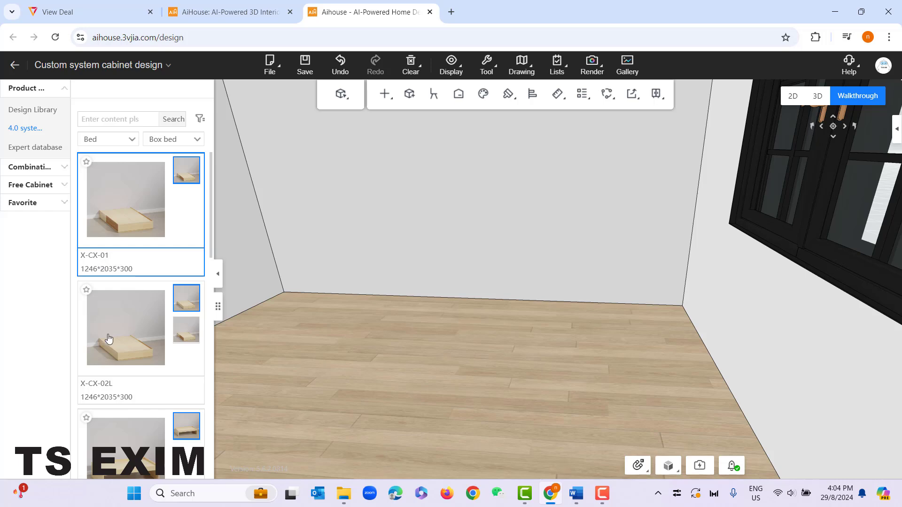
Place a Universal cabinet without anchor from the Design Library's basic cabinets on the floor against the empty wall
left_click(33, 111)
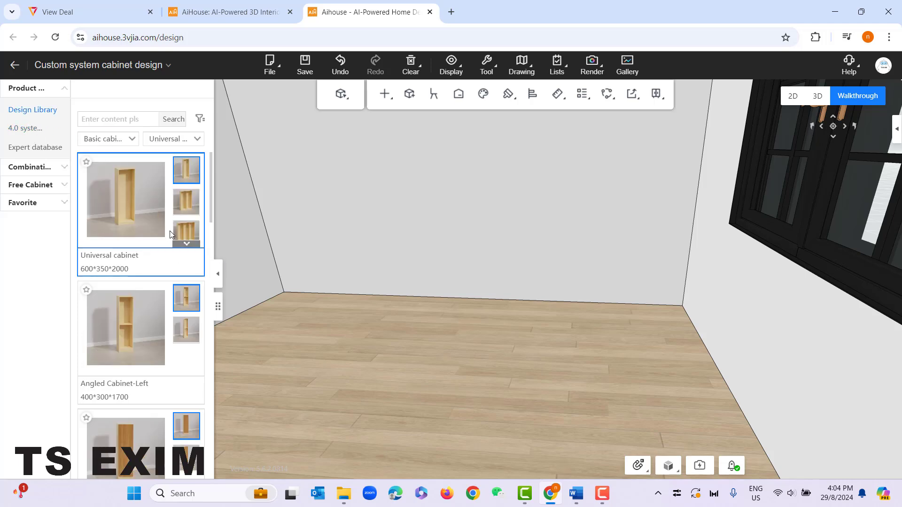
scroll(171, 234, "down", 20)
scroll(374, 268, "down", 2)
left_click_drag(374, 269, 261, 286)
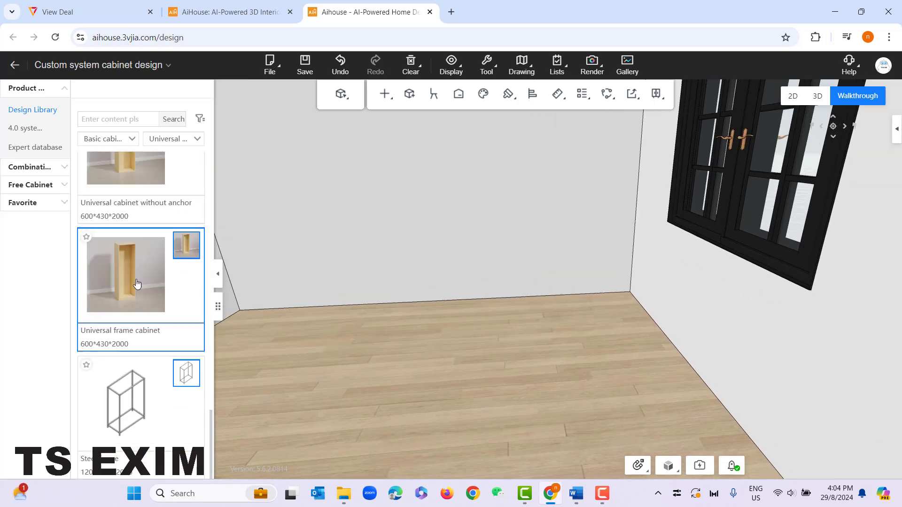
scroll(136, 283, "up", 3)
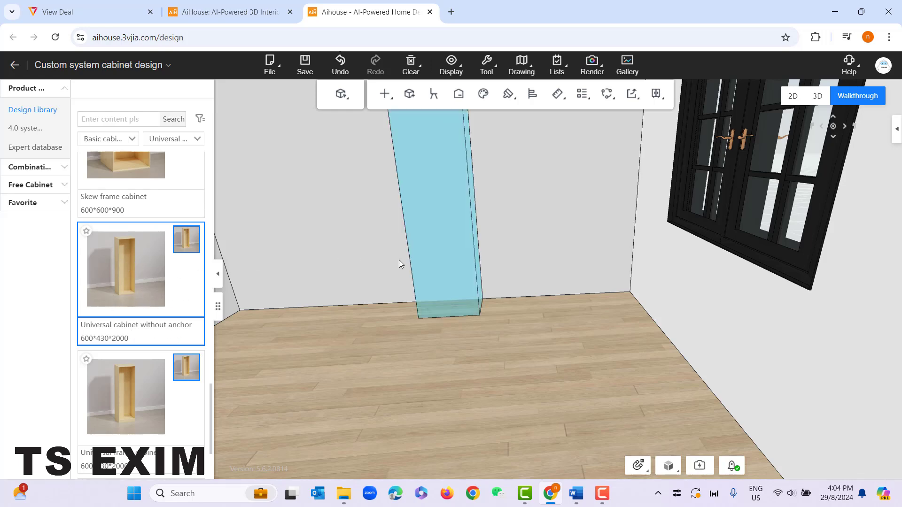
left_click(397, 273)
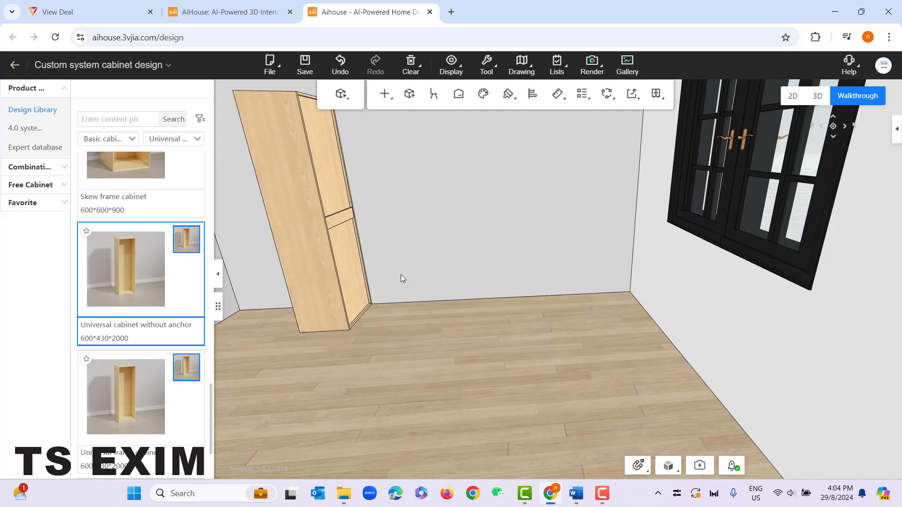
left_click(340, 296)
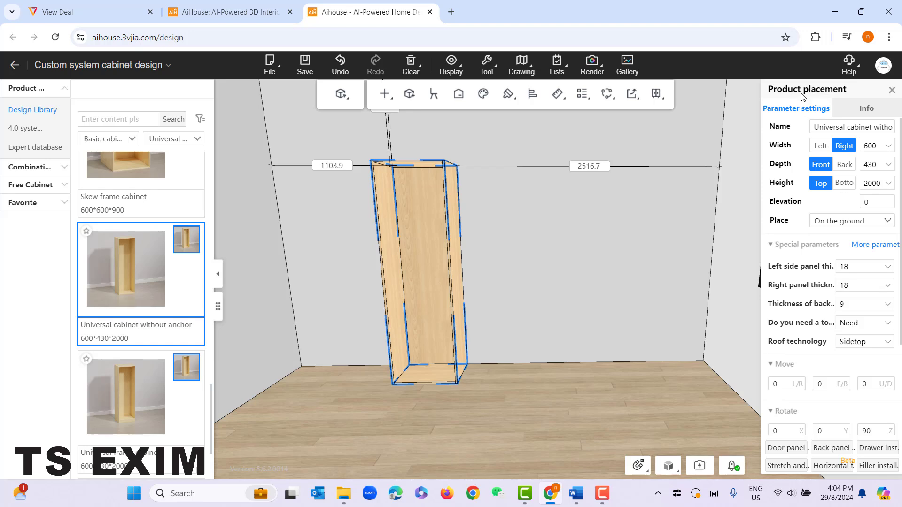
Resize the placed universal cabinet to a width of 2100 mm, depth of 450 mm and height of 300 mm
left_click(870, 147)
type("2100")
key("Return")
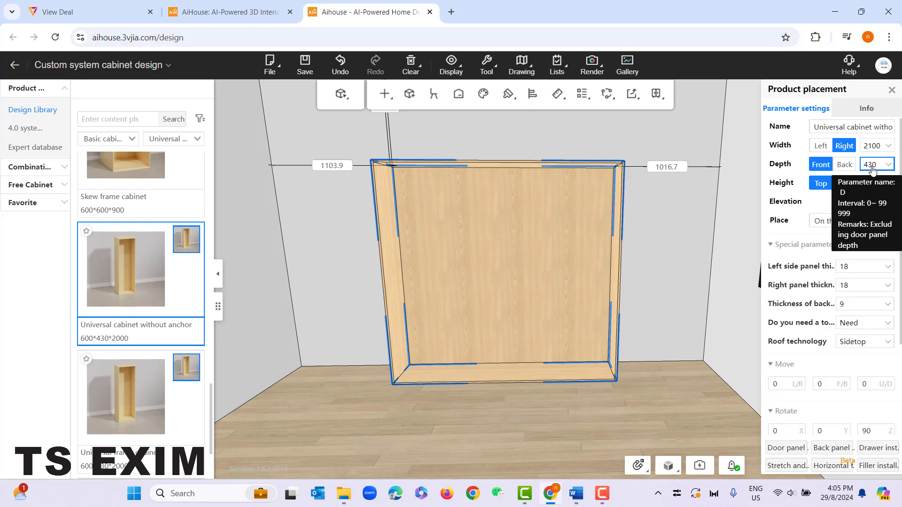
left_click(871, 168)
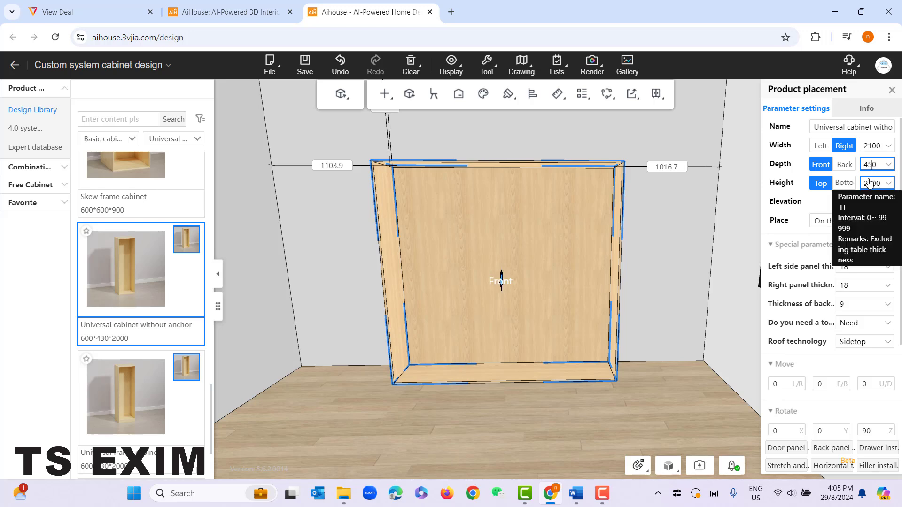
key("Return")
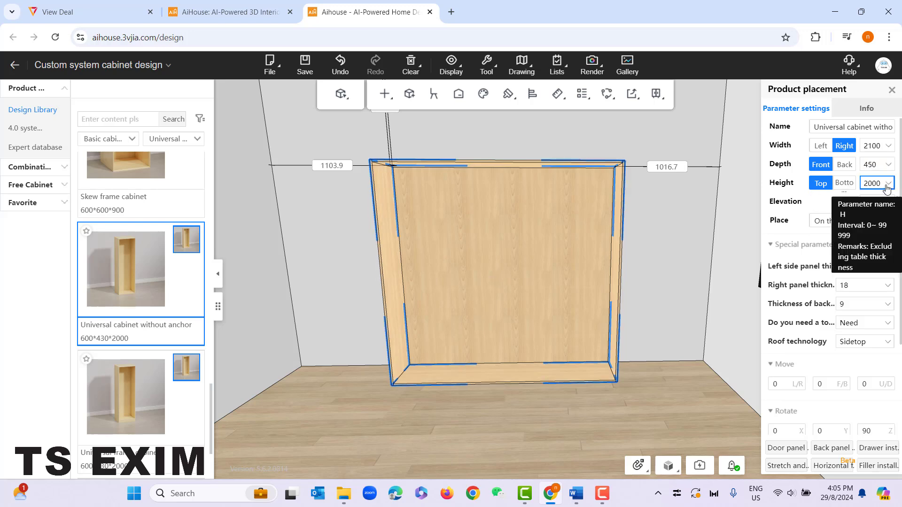
left_click(866, 184)
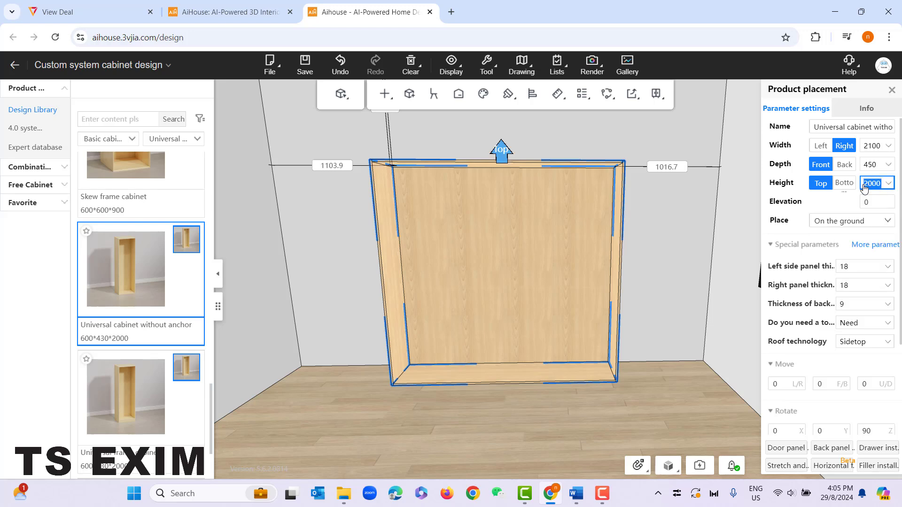
type("300")
key("Return")
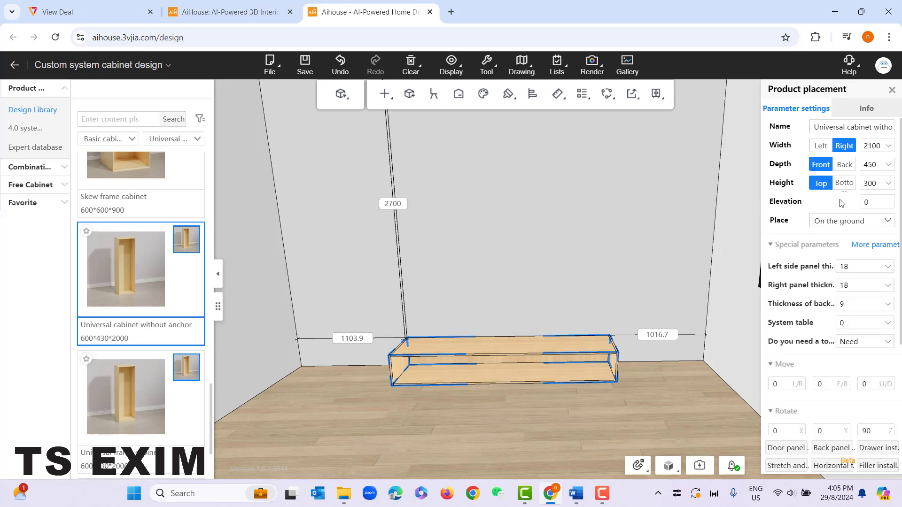
Raise the low wide cabinet to an elevation of 500 mm above the floor
left_click(865, 204)
key("Return")
scroll(506, 379, "up", 2)
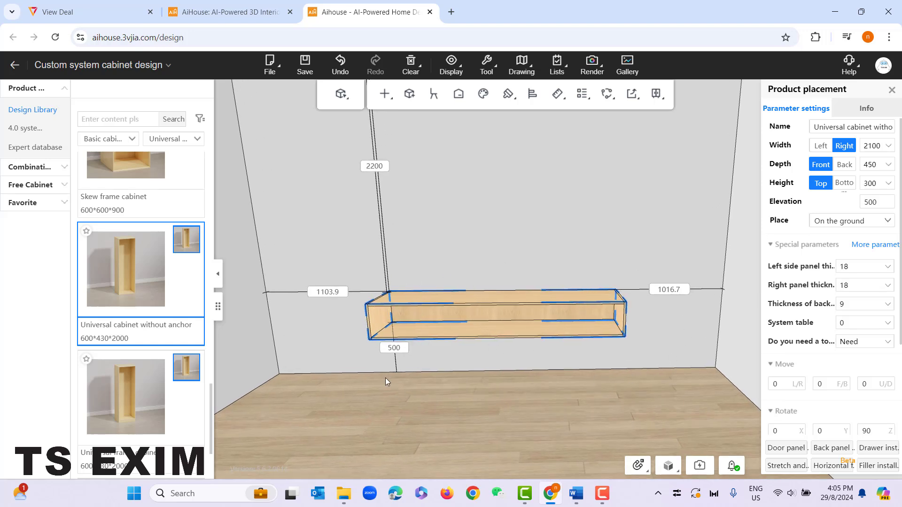
Place a Universal frame cabinet on the floor, flush against the left end of the floating cabinet
scroll(118, 335, "down", 2)
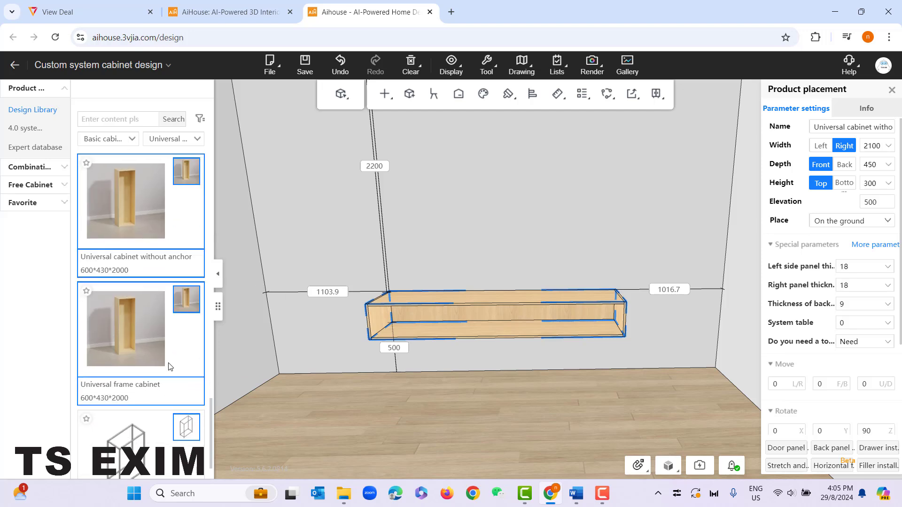
left_click(128, 323)
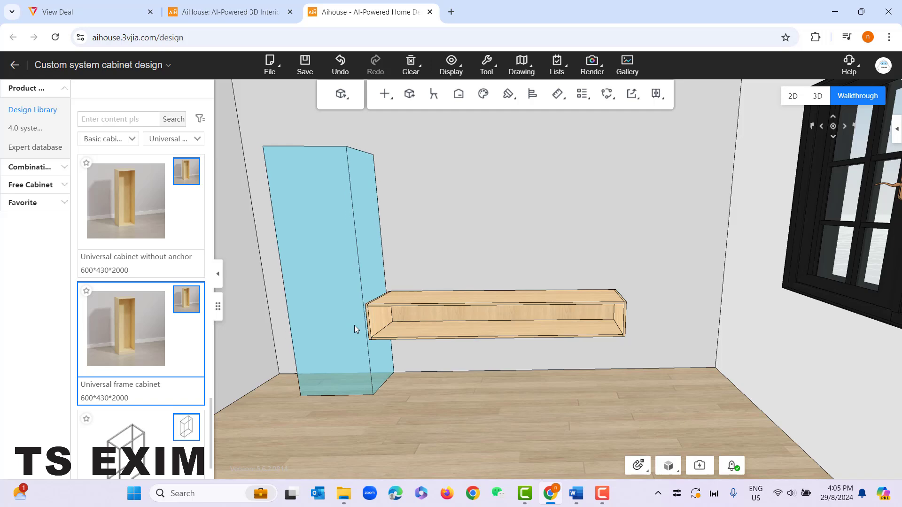
left_click(357, 327)
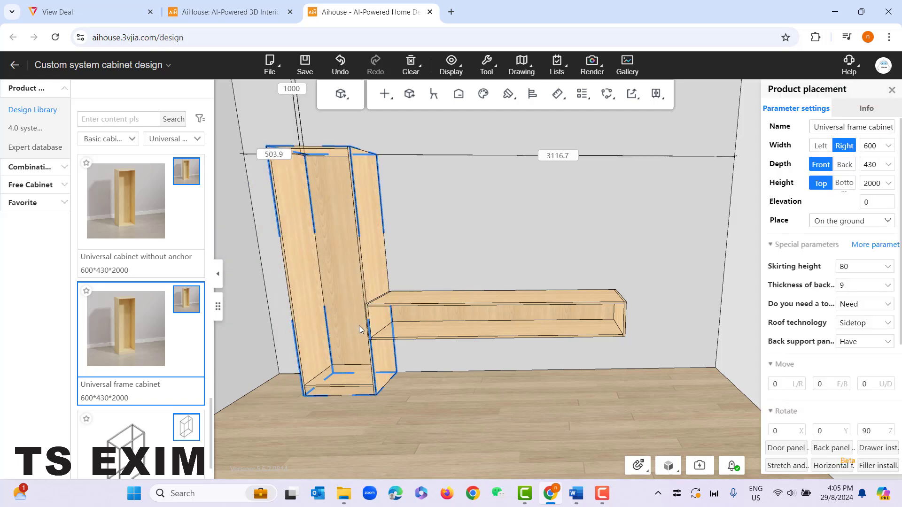
mouse_move(360, 326)
left_mouse_down()
mouse_move(340, 328)
mouse_move(359, 328)
left_mouse_up()
left_click_drag(487, 382, 468, 376)
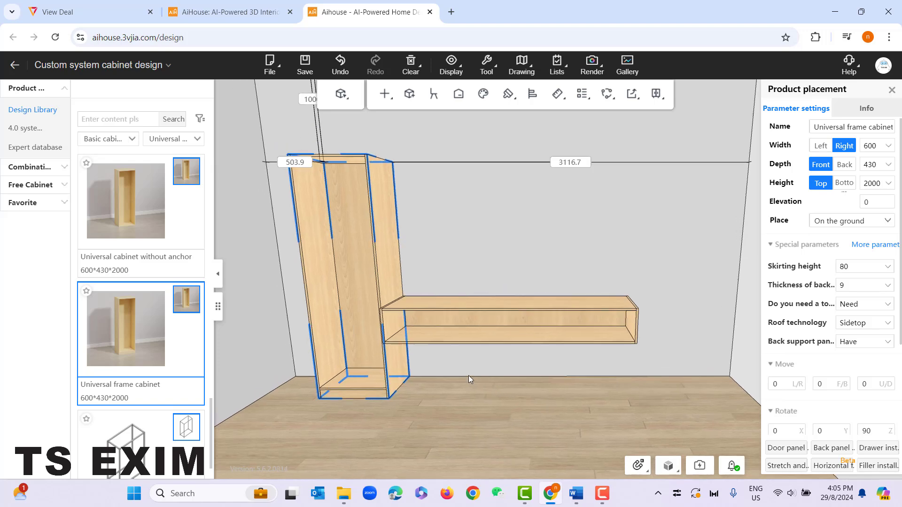
Resize the tall frame cabinet to 450 mm wide, adjusting the width from its left side, 450 mm deep and 2100 mm high
left_click(822, 146)
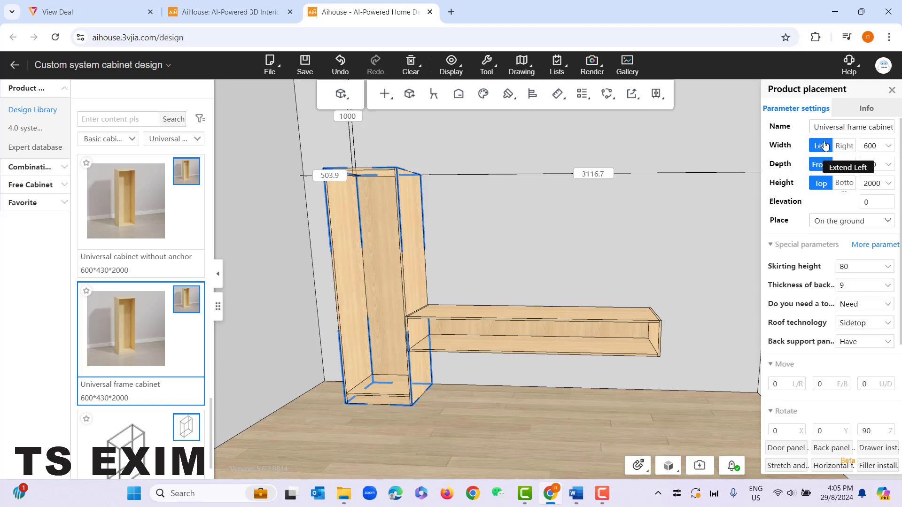
left_click(877, 147)
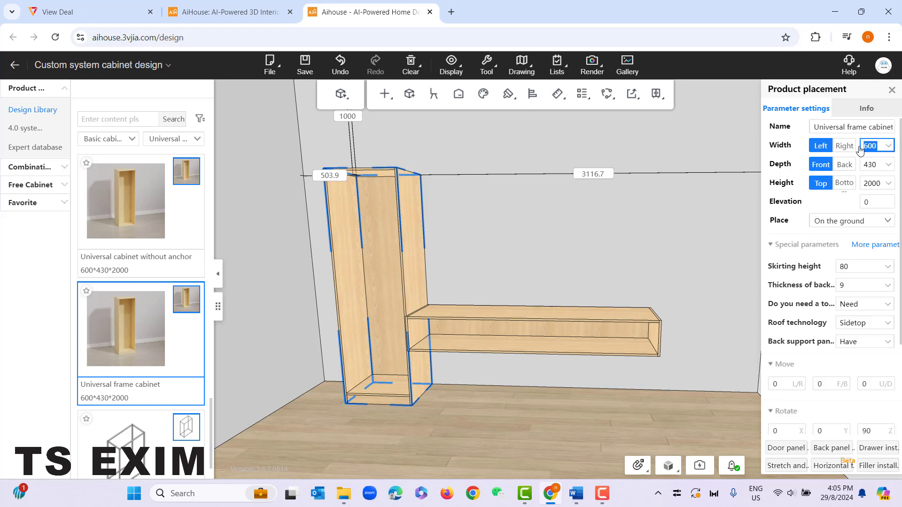
type("450")
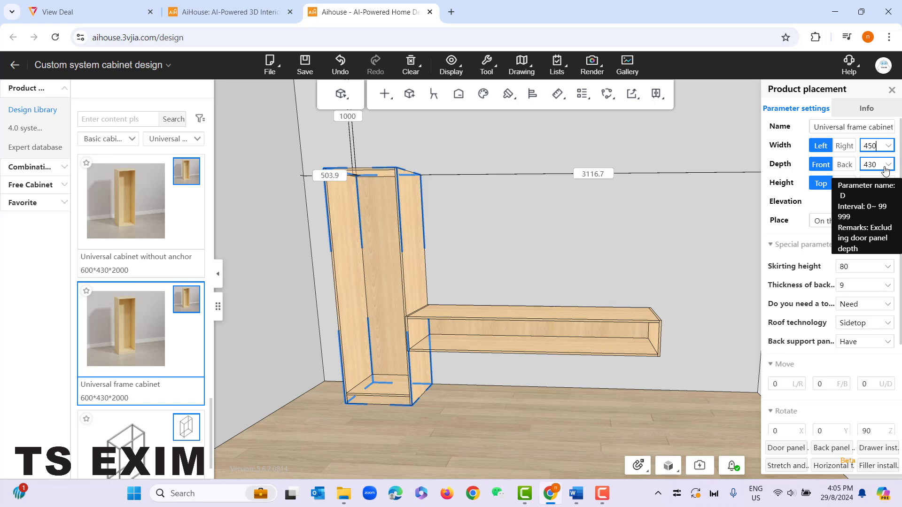
key("Return")
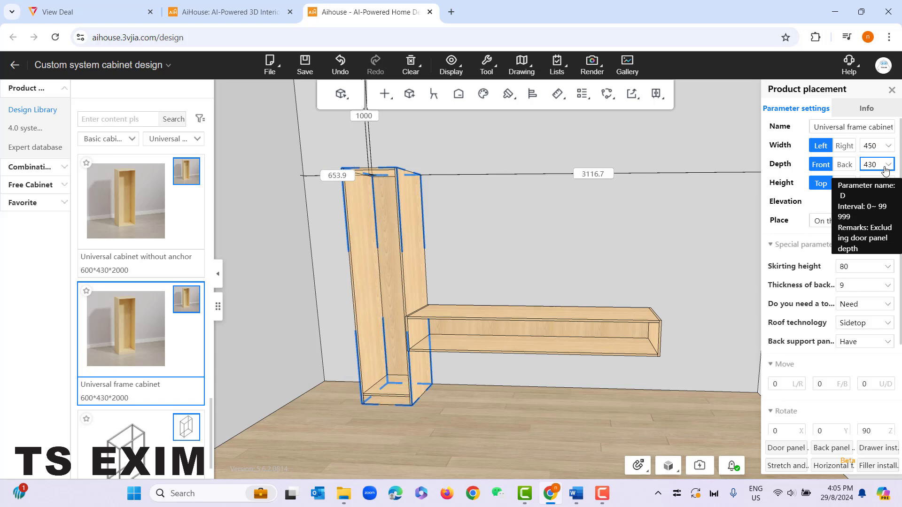
left_click(874, 165)
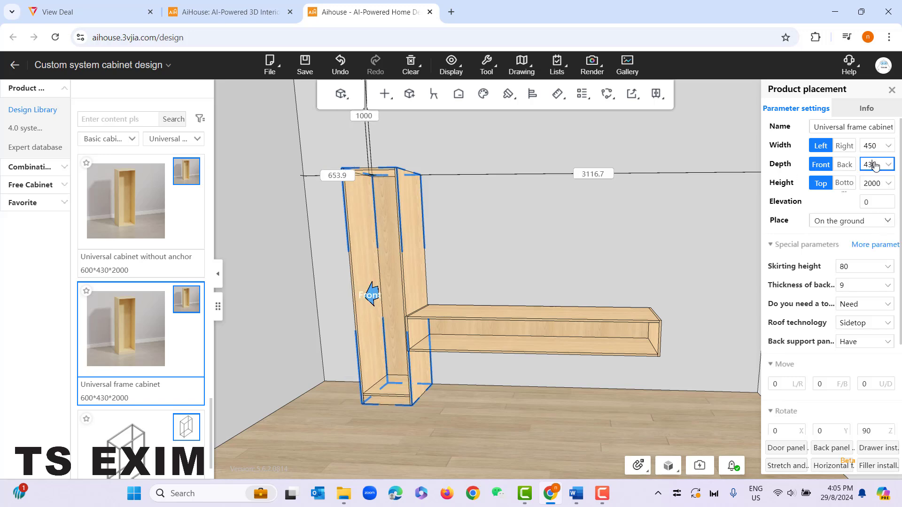
type("450")
key("Return")
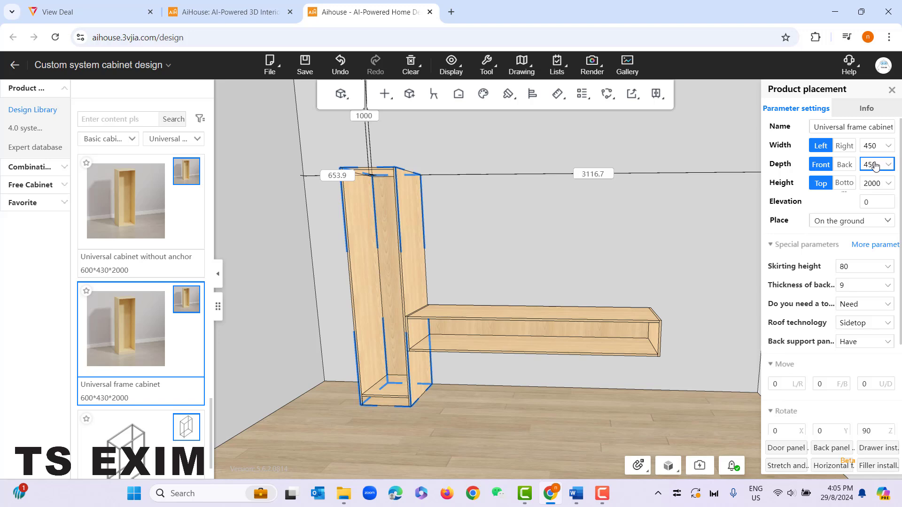
left_click(872, 185)
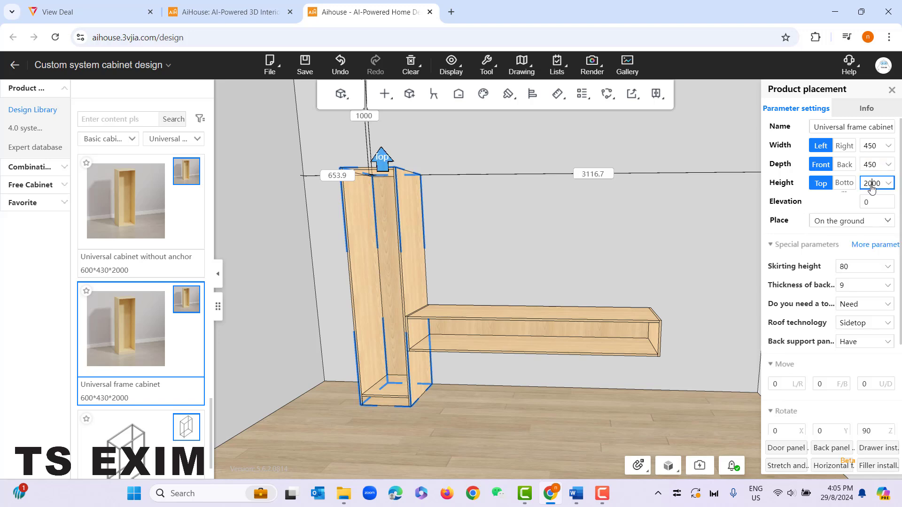
key("Return")
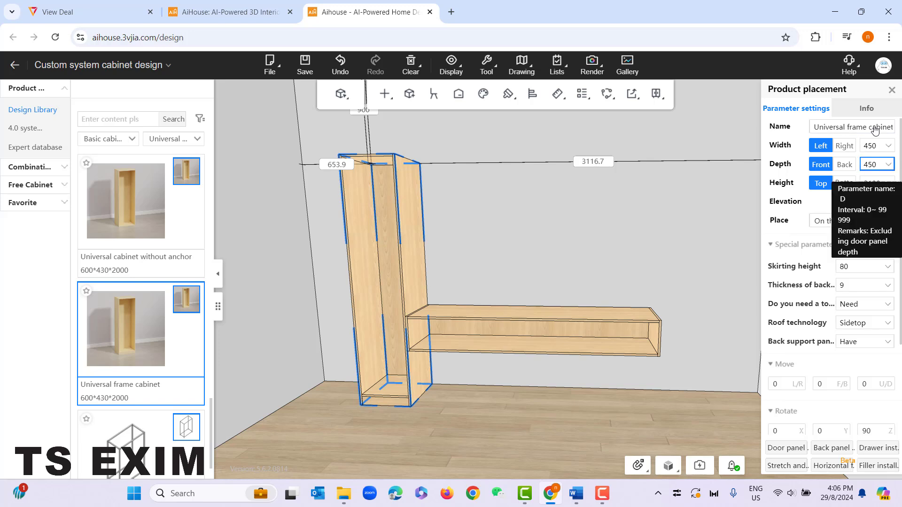
Add a Layer panel from the 18mm plate standard function parts inside the tall cabinet, at an elevation of about 1147 mm
right_click_drag(509, 280, 535, 285)
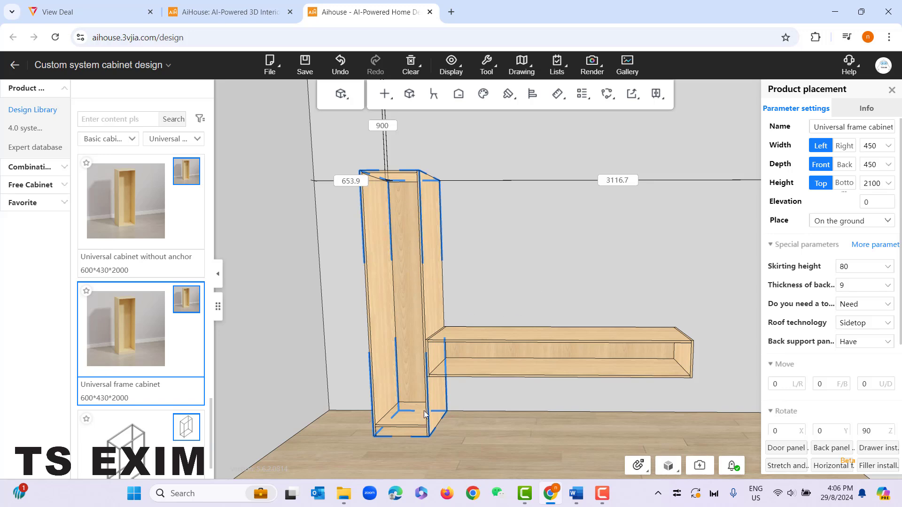
right_click(400, 201)
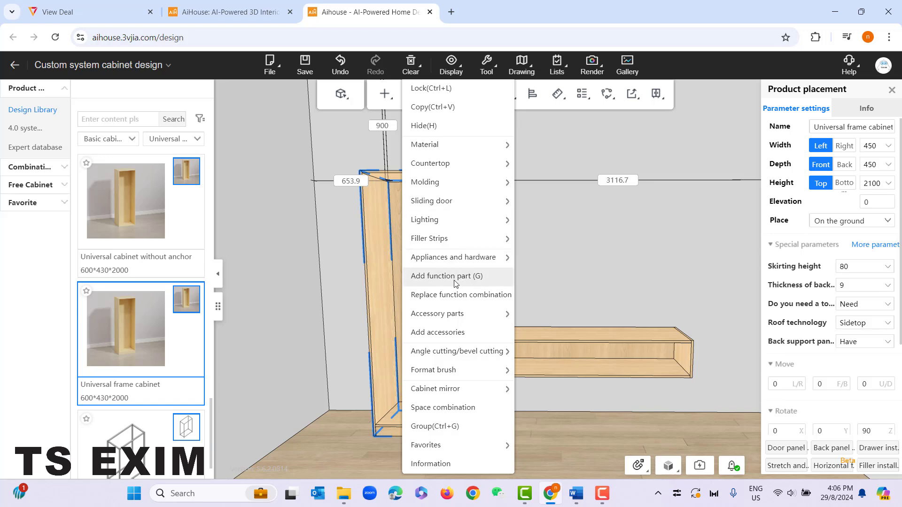
left_click(434, 277)
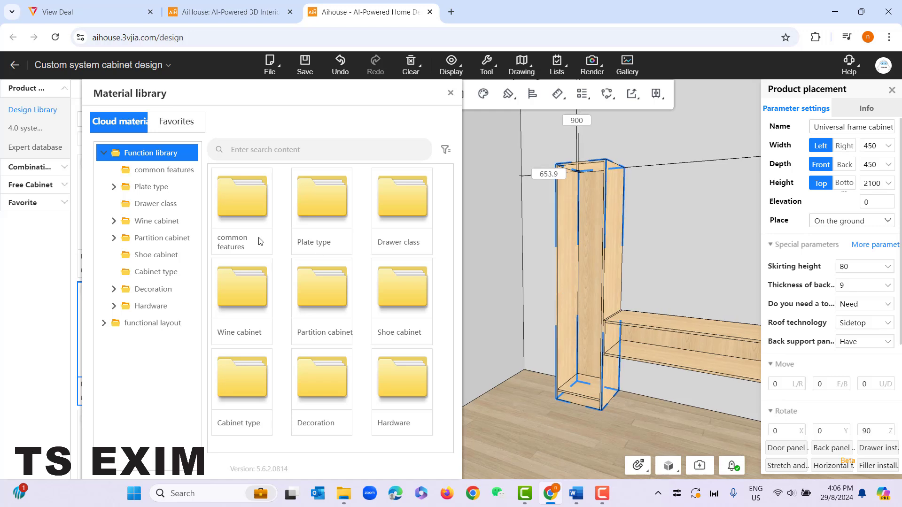
left_click(147, 190)
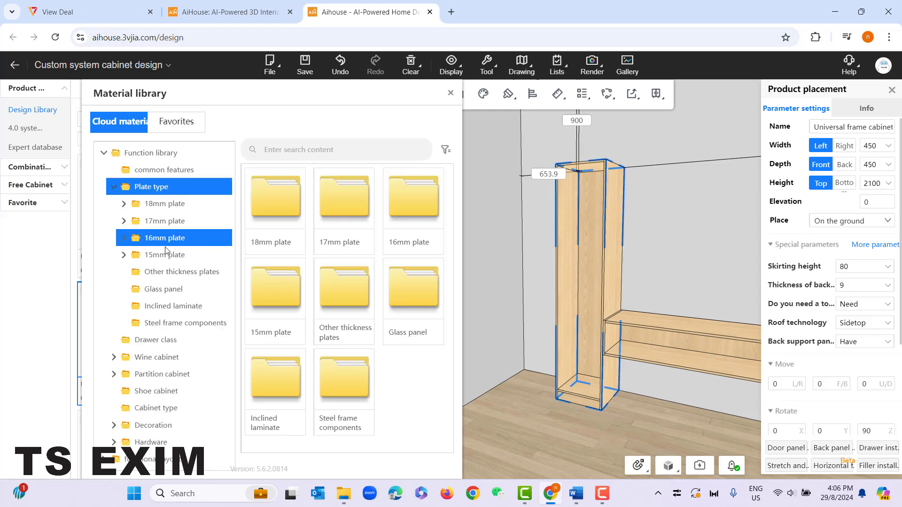
left_click(184, 207)
left_click(197, 221)
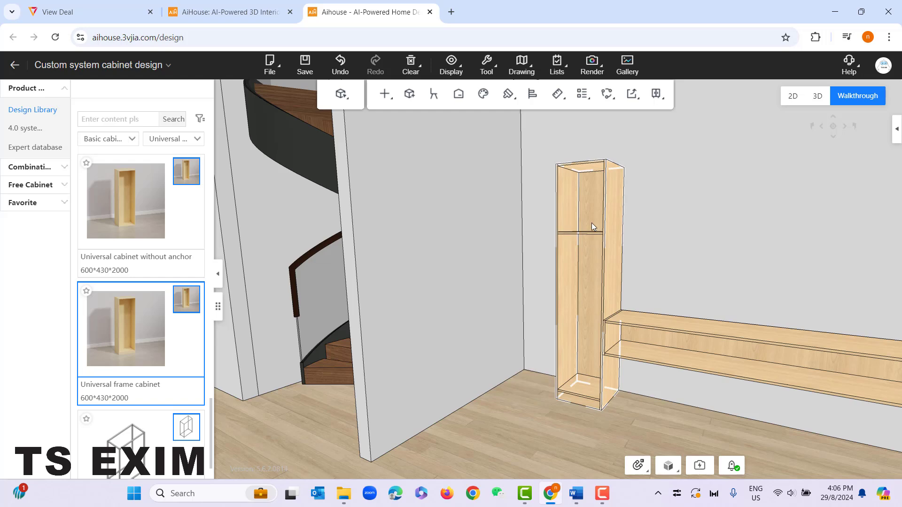
left_click(591, 223)
left_click(592, 271)
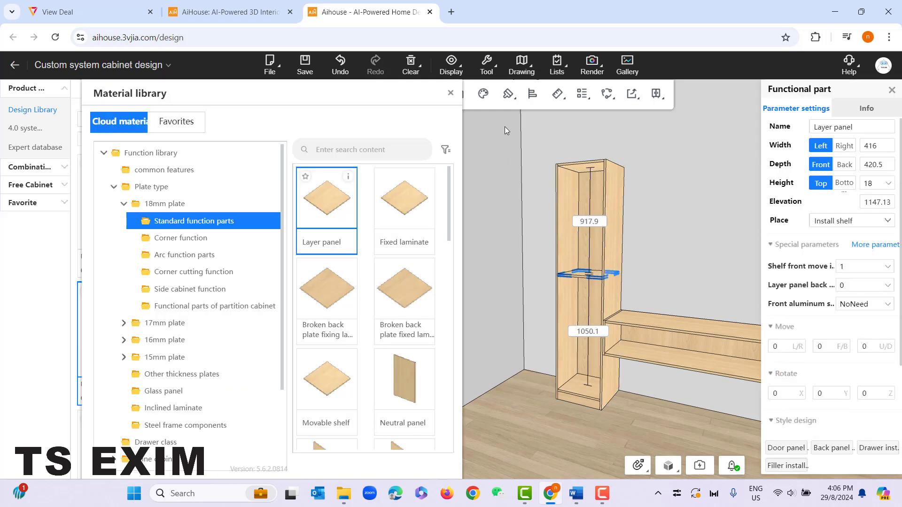
left_click(450, 97)
Evenly divide the tall cabinet's interior with three layer panels, based on the placed shelf
scroll(517, 280, "up", 3)
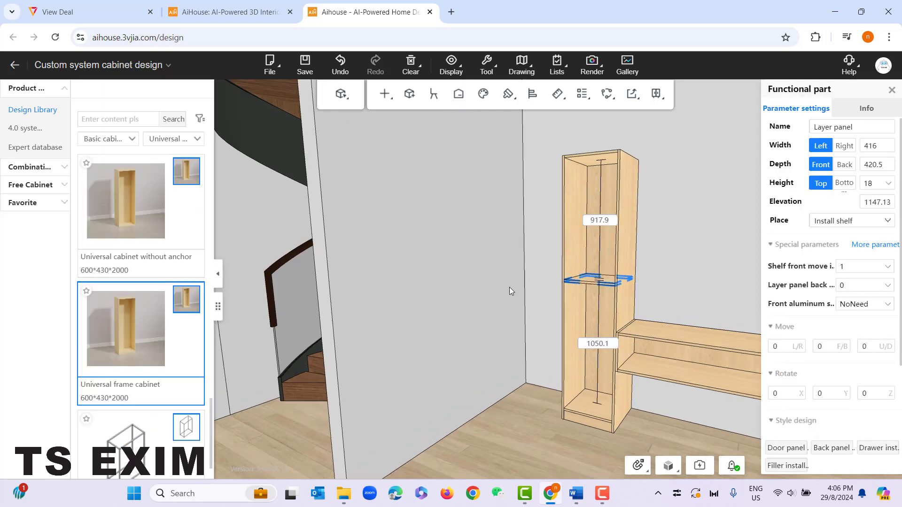
left_click_drag(472, 266, 499, 290)
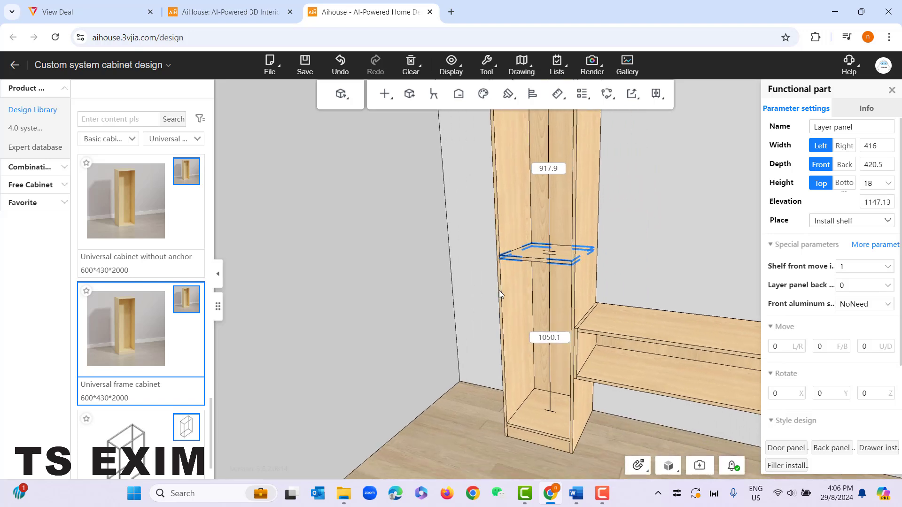
right_click(535, 257)
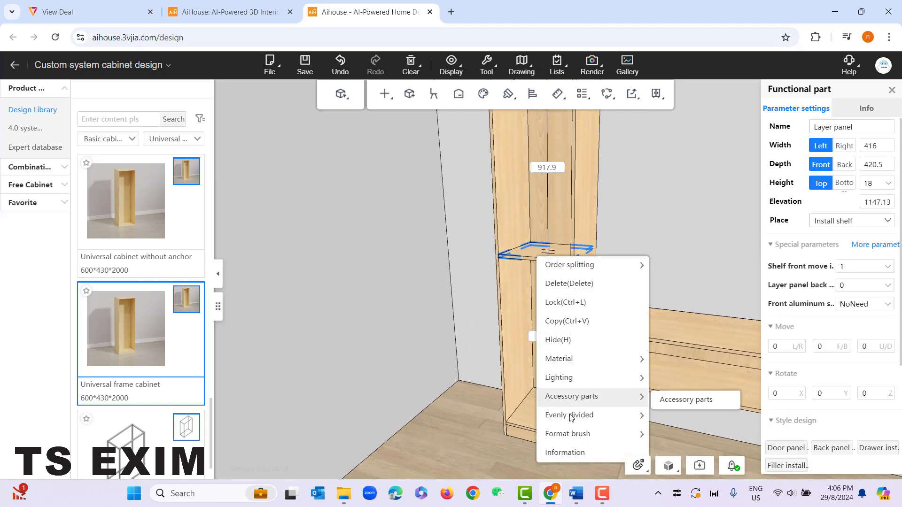
mouse_move(580, 419)
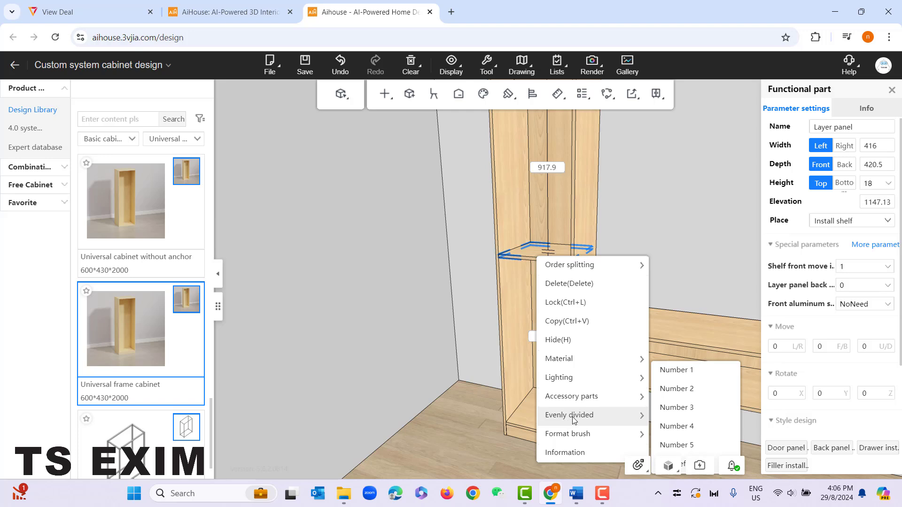
left_click(695, 413)
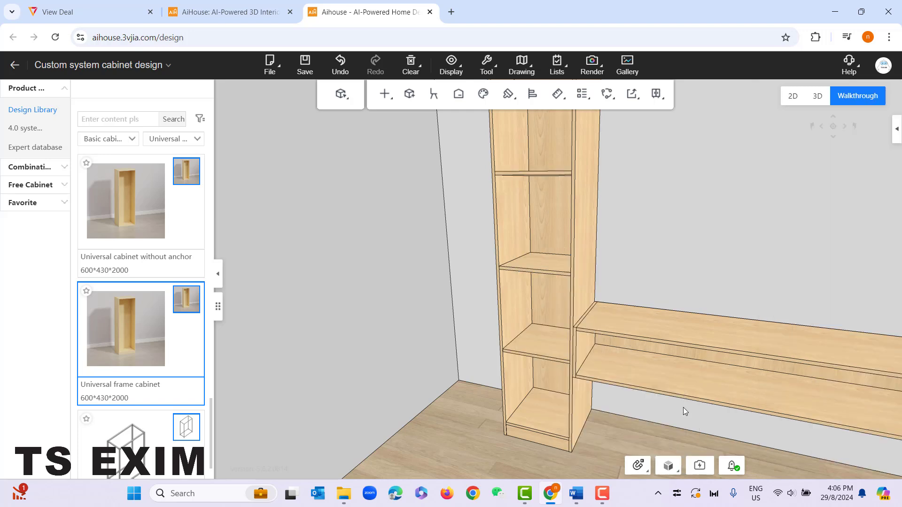
Choose Single-sided laminate lamp 1-3800K from the White light 3800K customized lighting as the tall cabinet's laminate lamp
scroll(516, 347, "down", 4)
left_click_drag(600, 293, 610, 275)
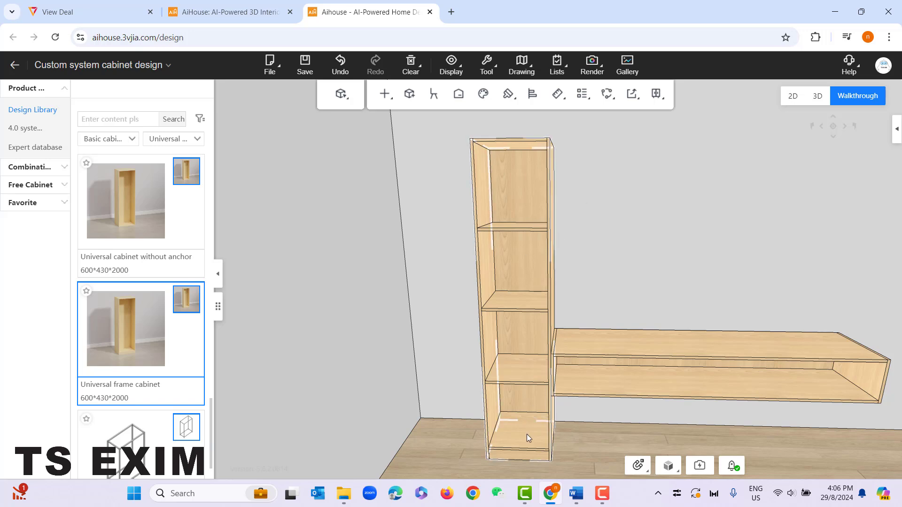
key("w")
key("a")
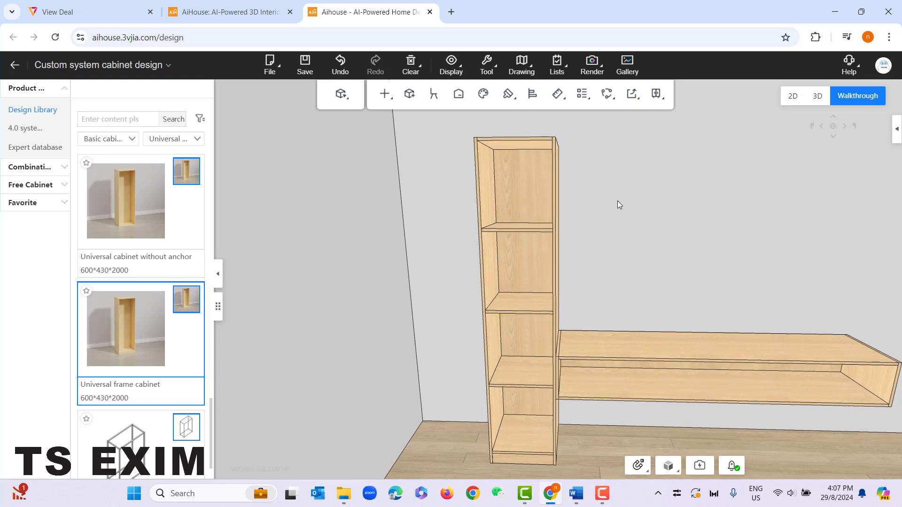
right_click(529, 165)
mouse_move(557, 224)
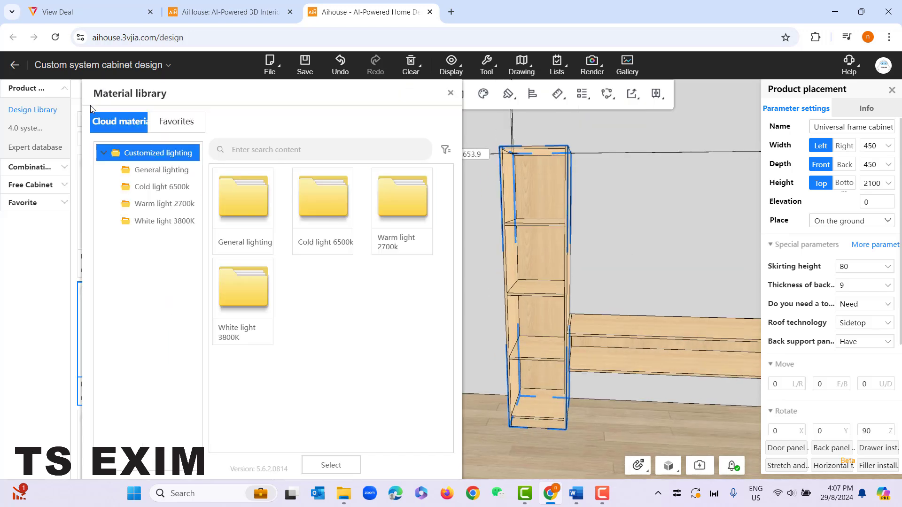
left_click(155, 170)
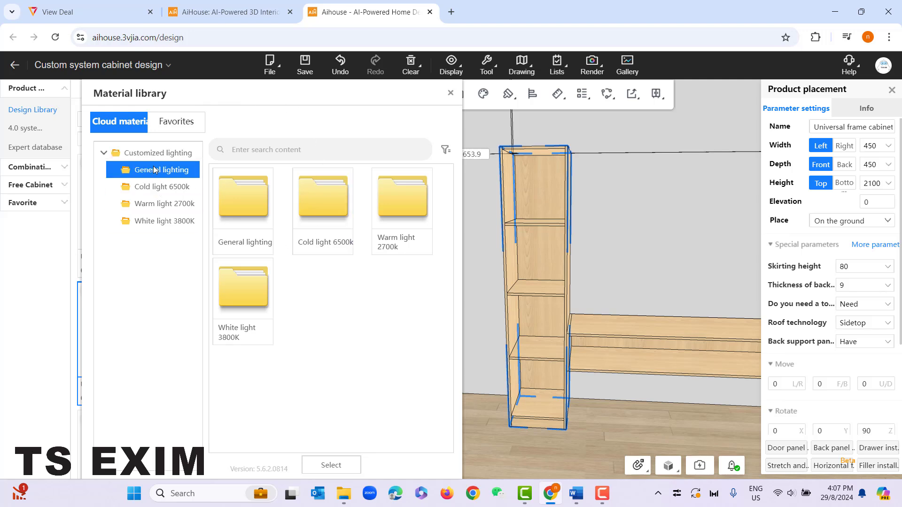
left_click(162, 189)
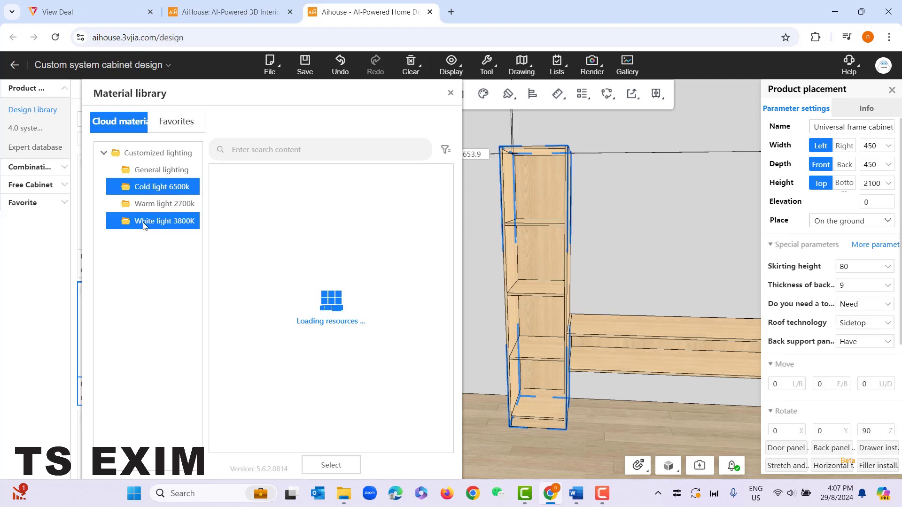
left_click(187, 221)
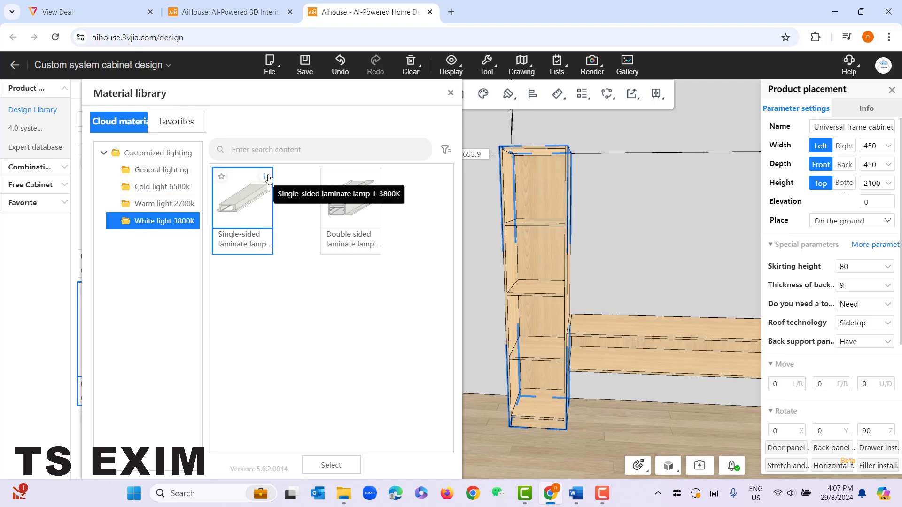
mouse_move(268, 179)
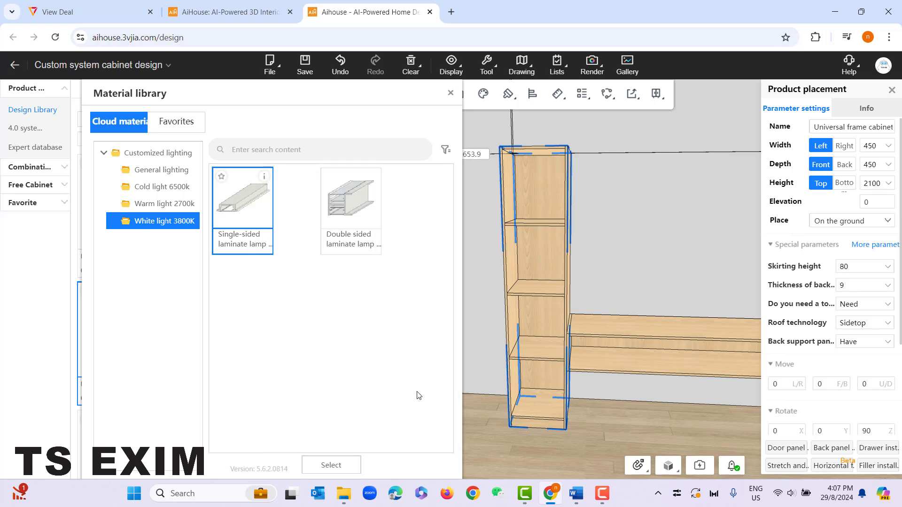
left_click(248, 206)
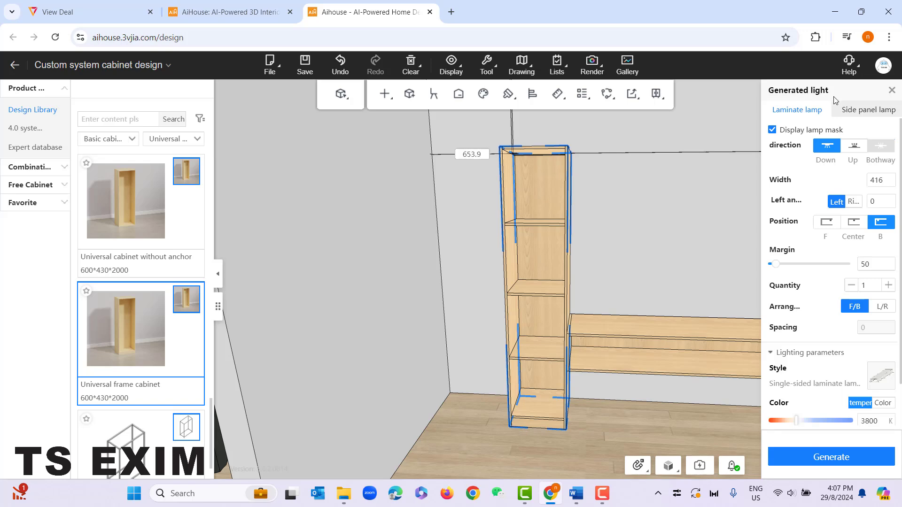
Examine the laminate lamp preview in the tall cabinet, switching the lamp mask display off and back on
scroll(604, 266, "up", 5)
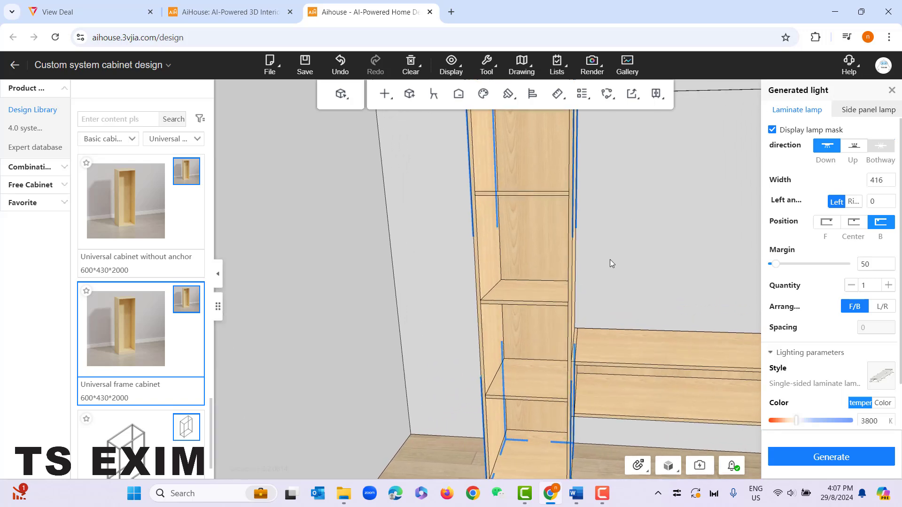
scroll(614, 274, "down", 5)
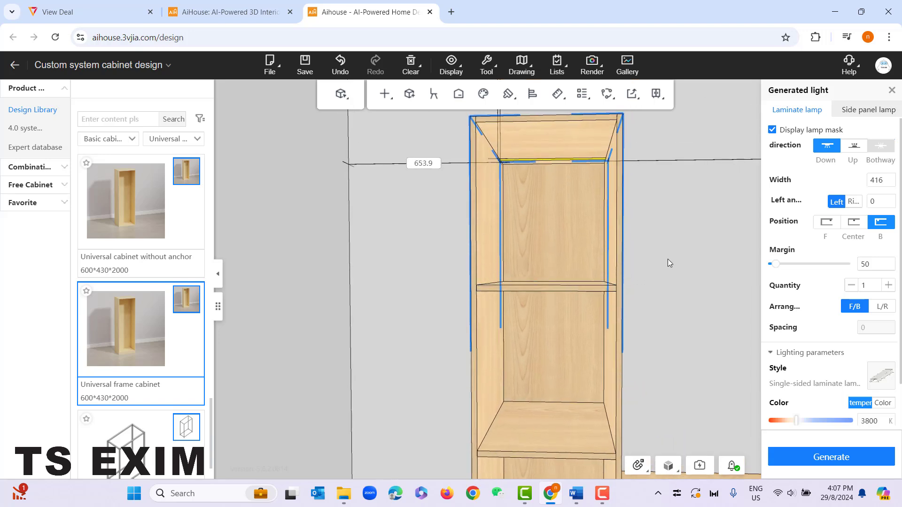
scroll(521, 205, "up", 2)
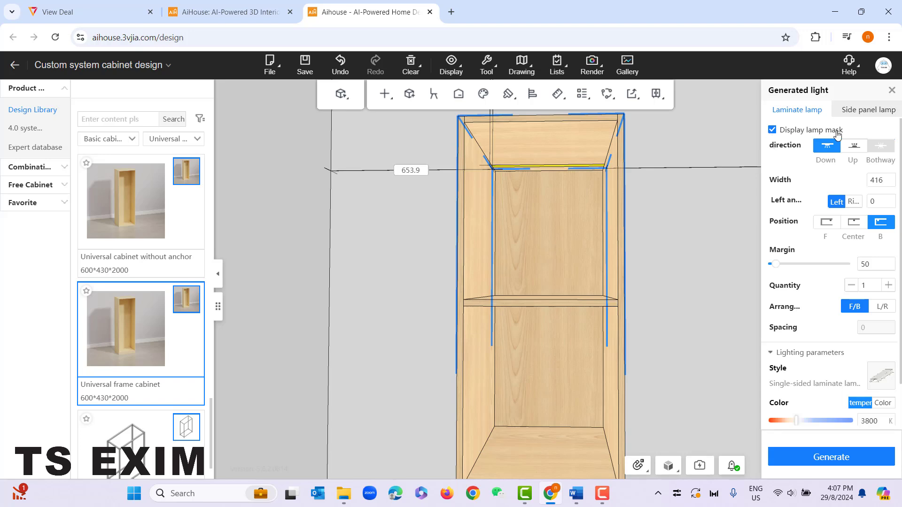
left_click(771, 131)
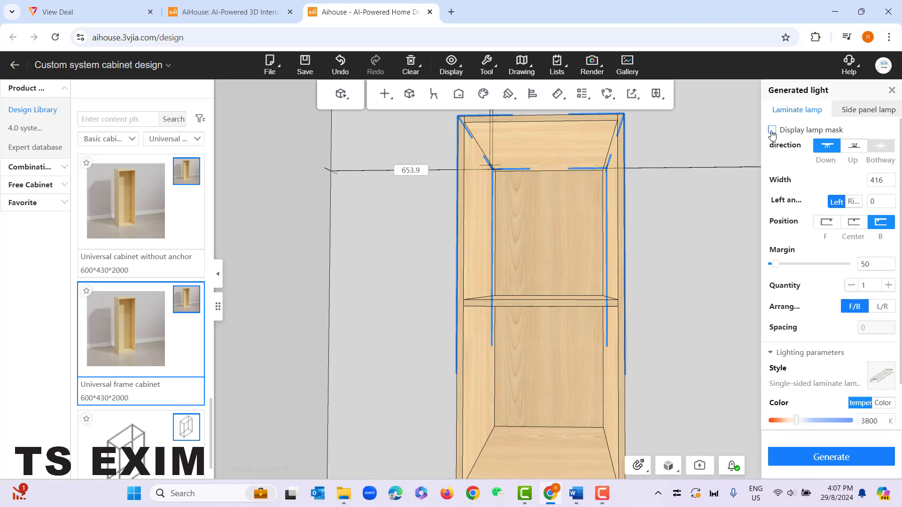
left_click(772, 133)
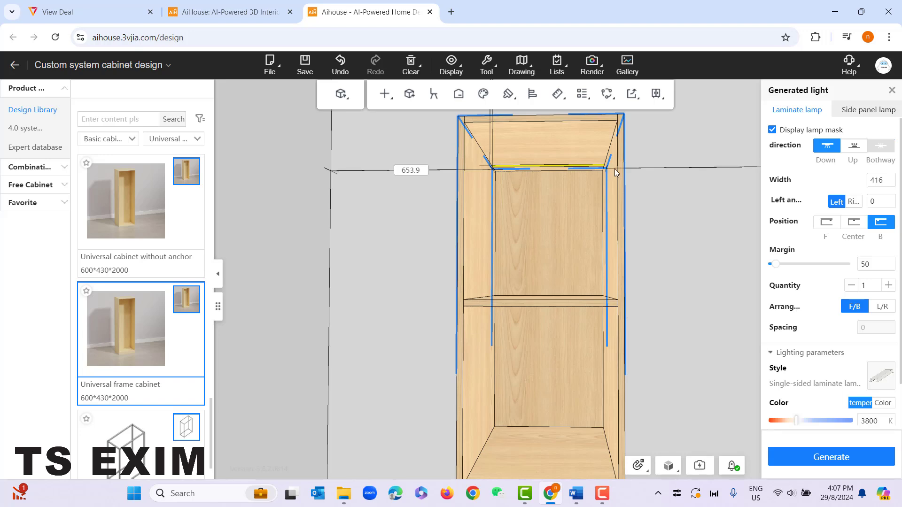
Set the laminate lamp direction to Up for the tall cabinet's shelves
scroll(689, 197, "up", 4)
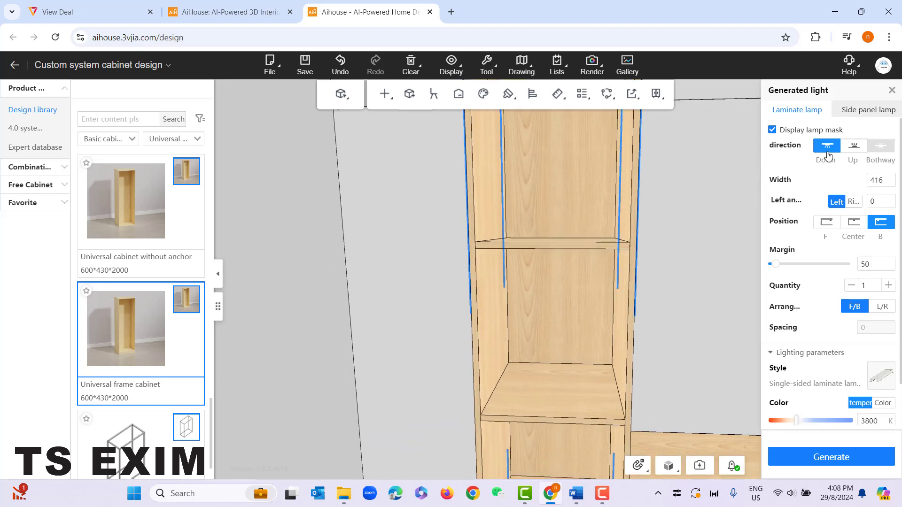
left_click(854, 147)
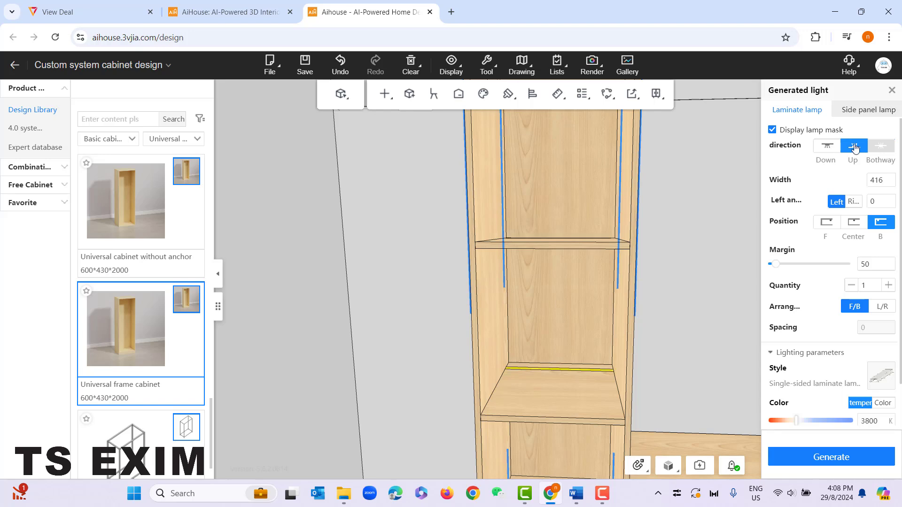
scroll(714, 239, "down", 3)
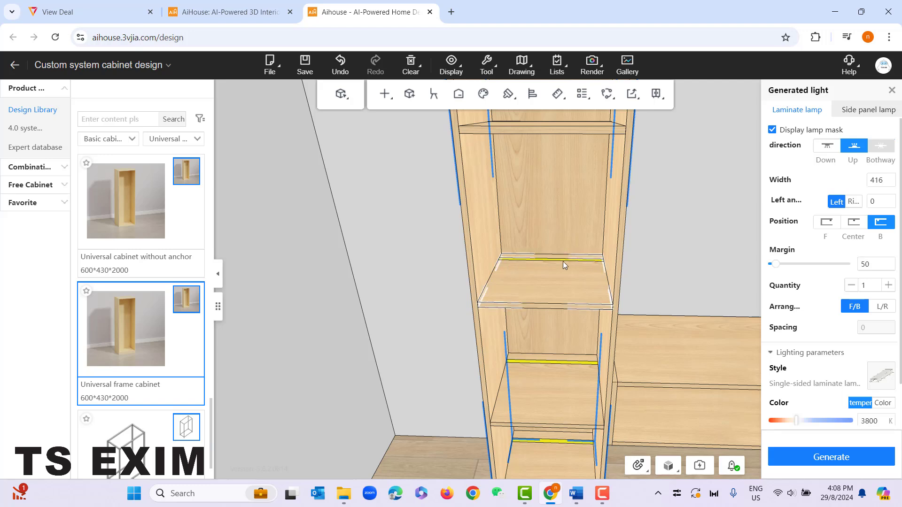
Try the Down direction for the laminate lamps, examine it from below the shelves, and switch back to Up
left_click(824, 149)
left_click_drag(694, 281, 706, 199)
key("e")
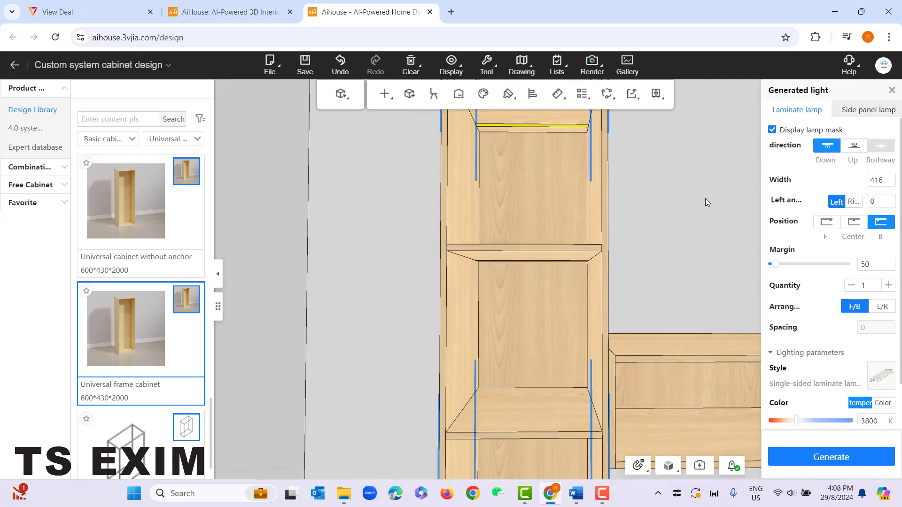
key("e")
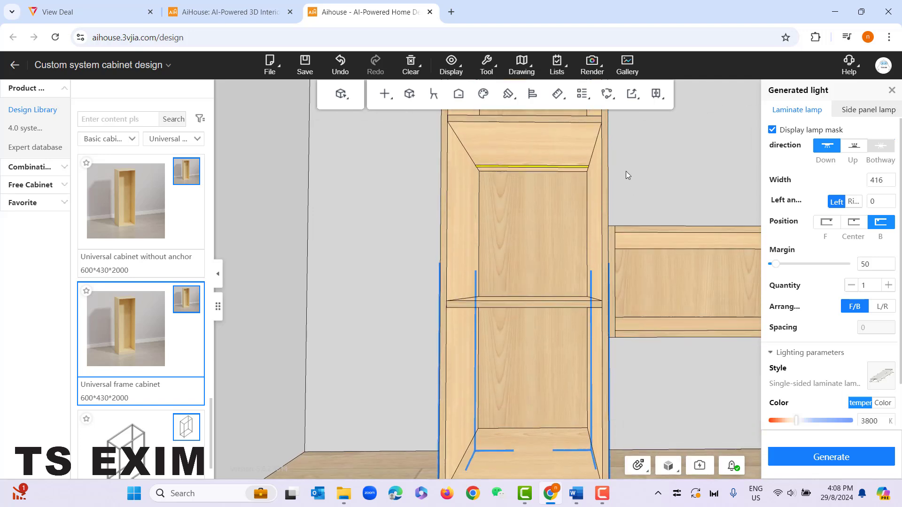
left_click_drag(626, 171, 487, 148)
key("q")
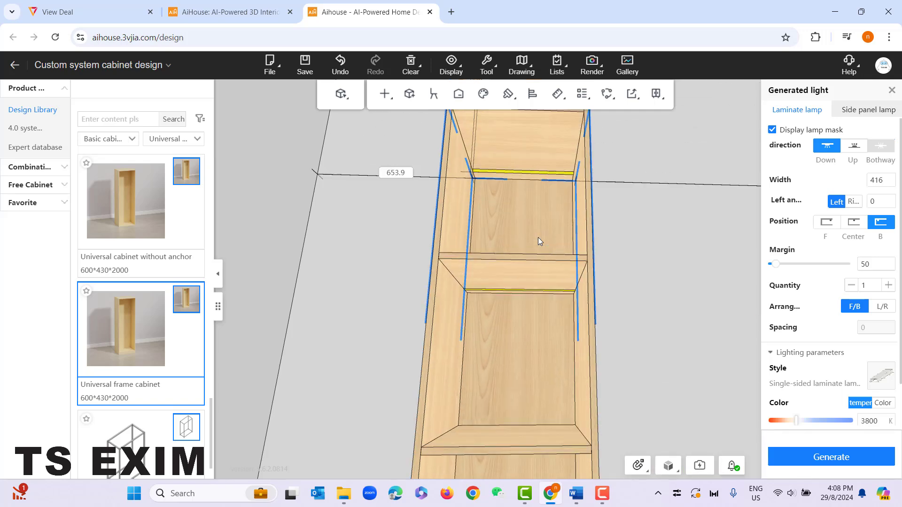
key("e")
key("e")
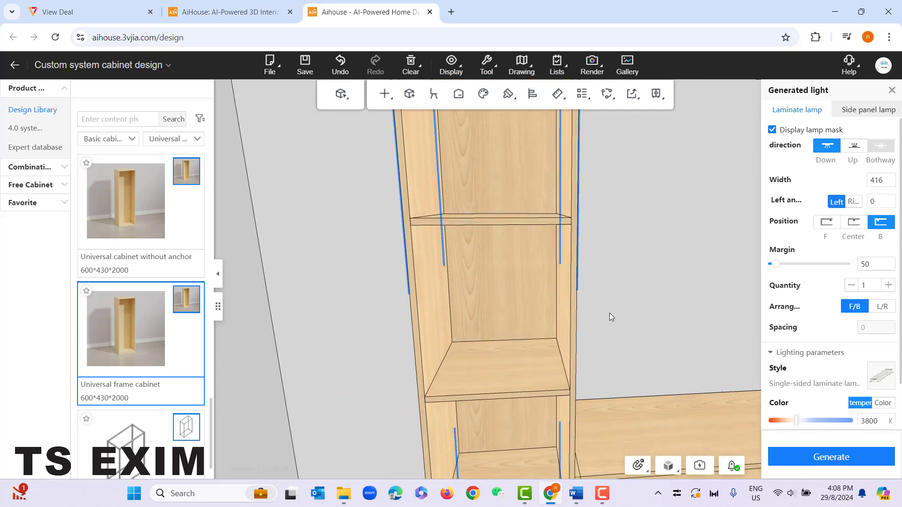
left_click(854, 146)
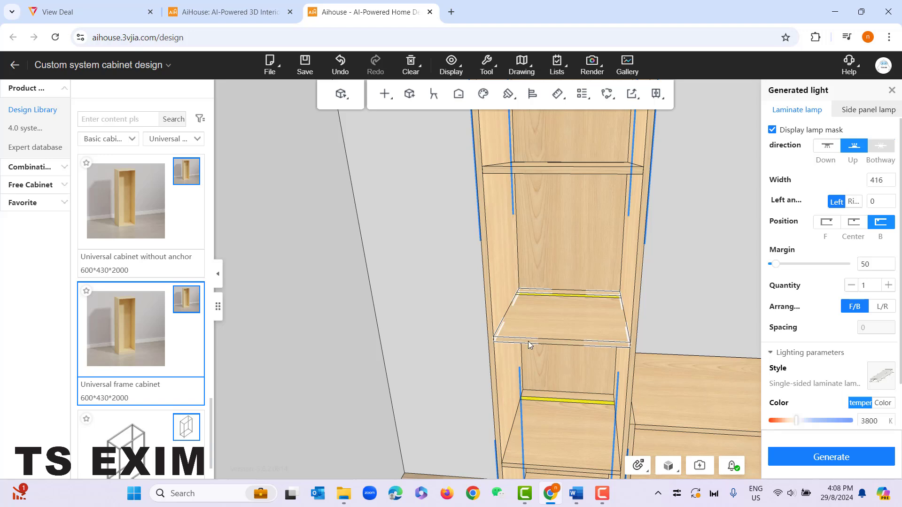
Try a laminate lamp width of 200 and compare its left and right alignment
left_click_drag(893, 188, 863, 174)
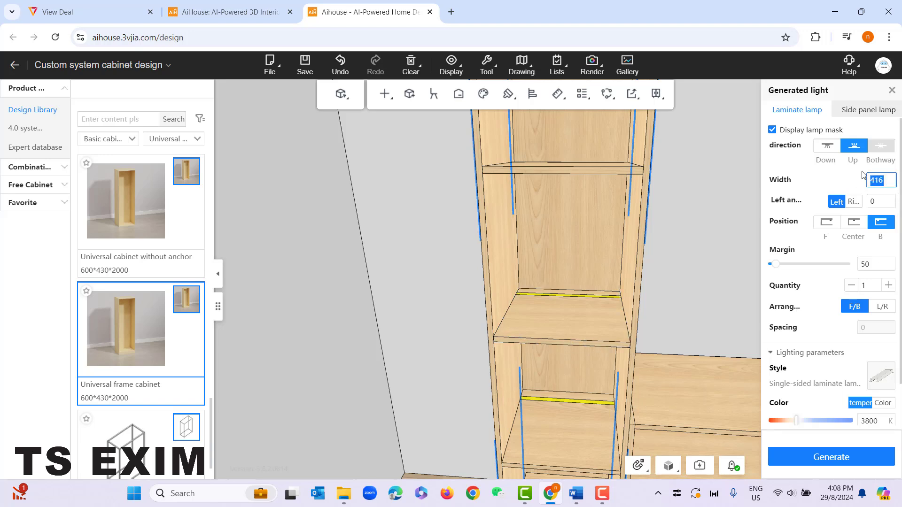
type("200")
key("Return")
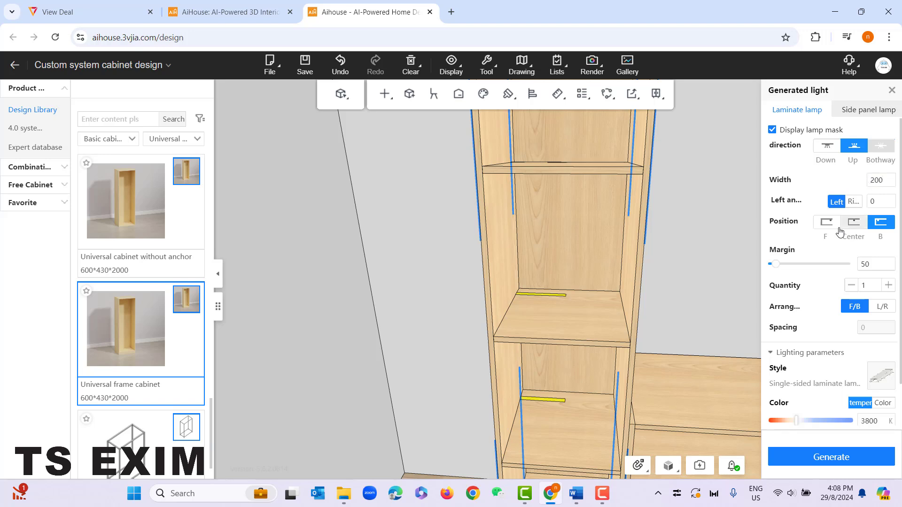
left_click(852, 202)
left_click(836, 204)
left_click(853, 202)
left_click(836, 203)
Set the laminate lamp width back to 416
left_click(885, 182)
left_click_drag(885, 181, 868, 186)
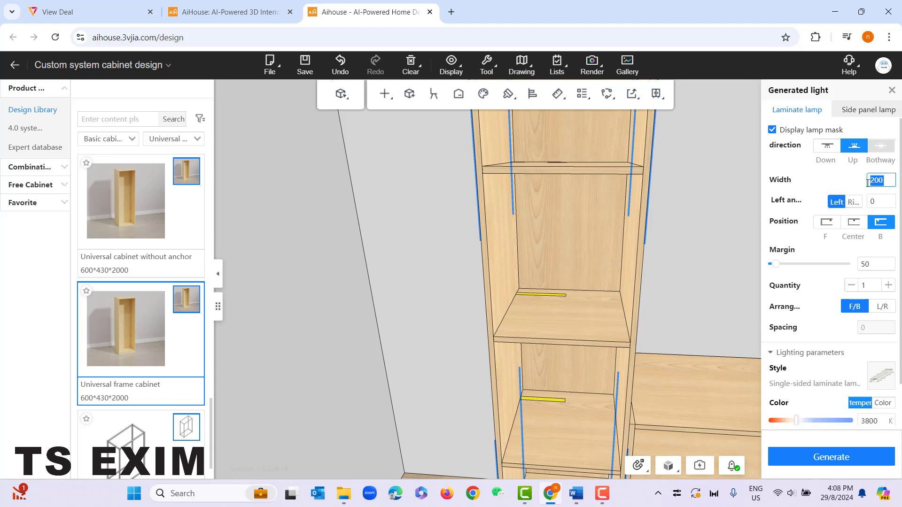
type("416")
key("Return")
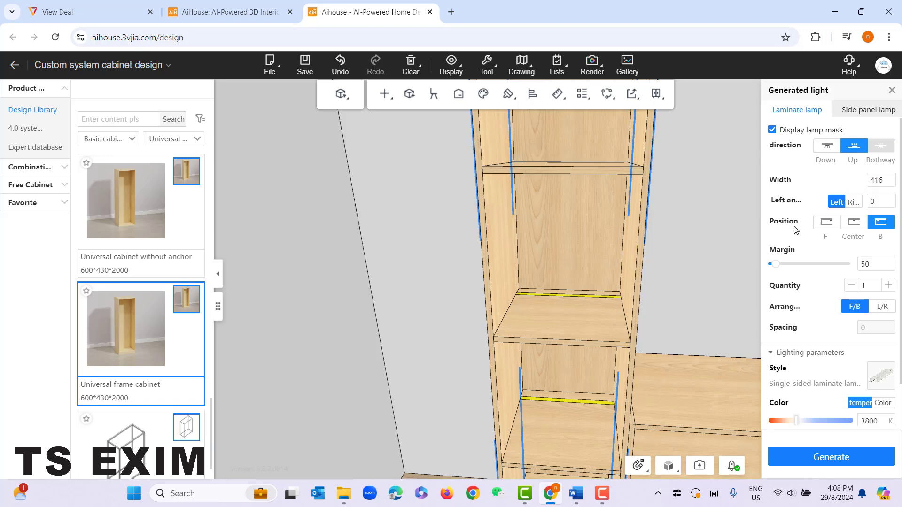
Compare the Center, back (B) and front (F) lamp positions on the shelves, ending on F
left_click(835, 225)
left_click(846, 228)
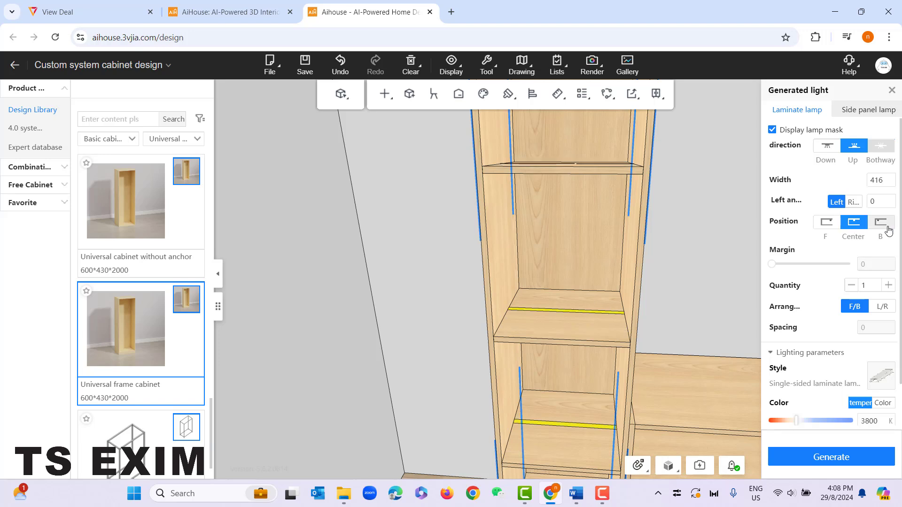
left_click(880, 223)
left_click(834, 228)
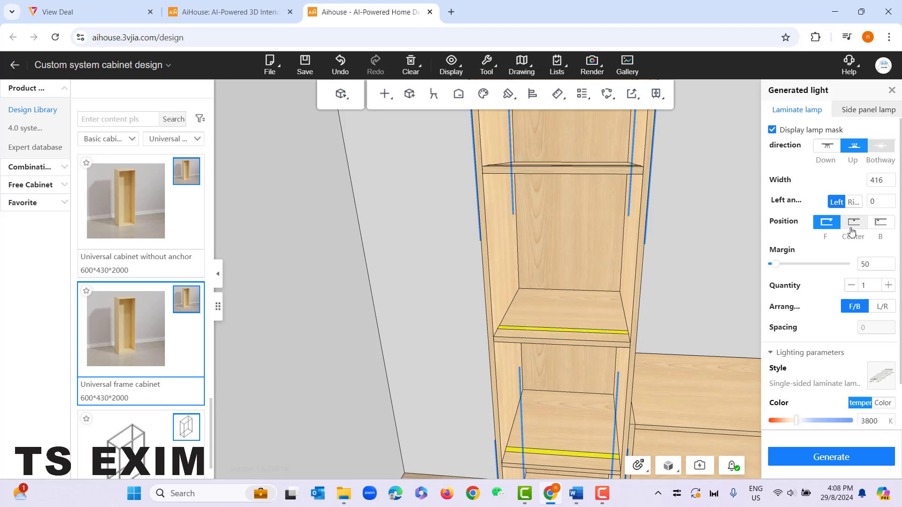
left_click(856, 228)
left_click(876, 227)
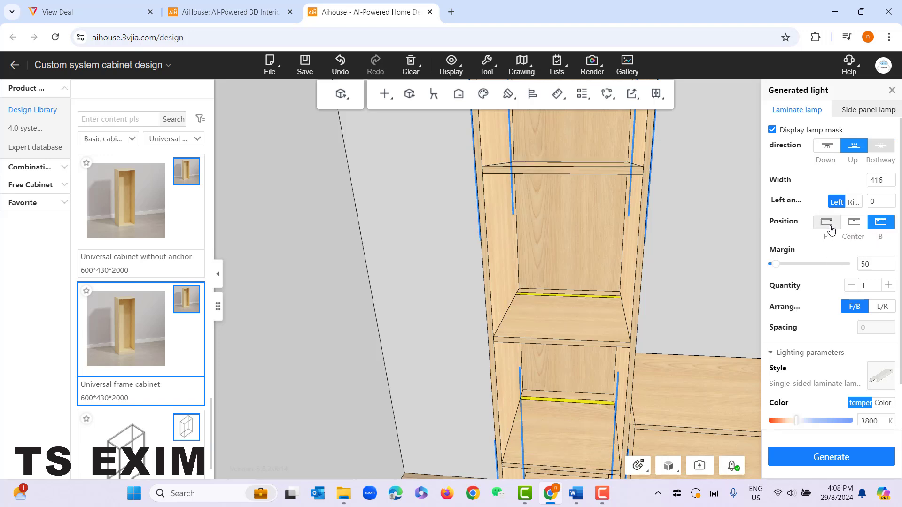
left_click(830, 229)
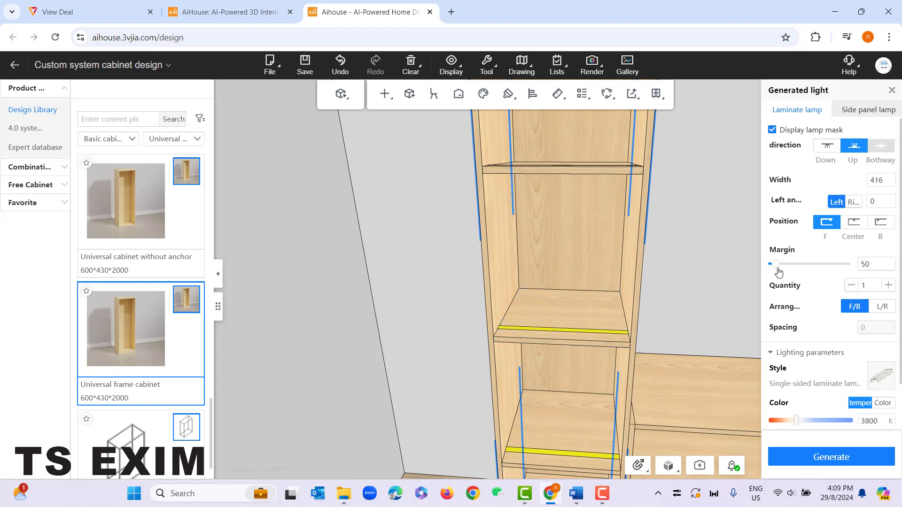
Try a lamp margin of 92 from the front, and a margin of 181 from the back
left_click_drag(776, 264, 781, 273)
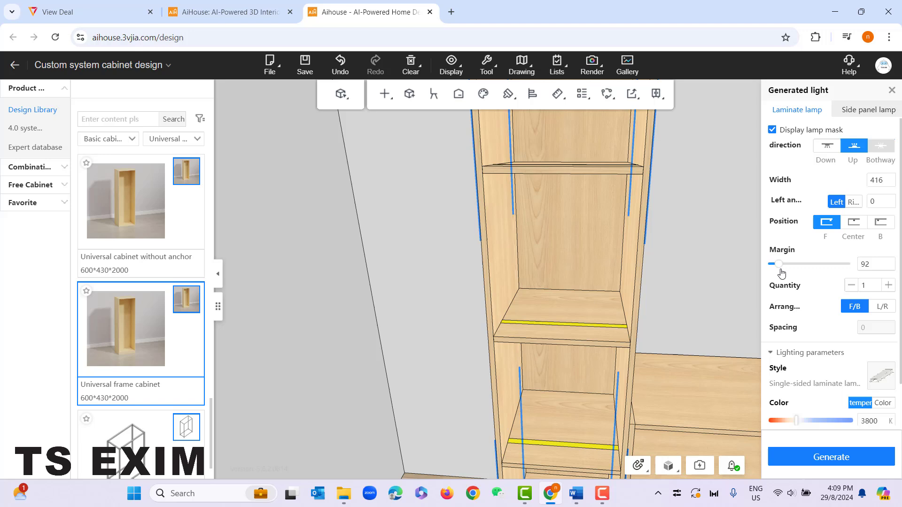
left_click(886, 229)
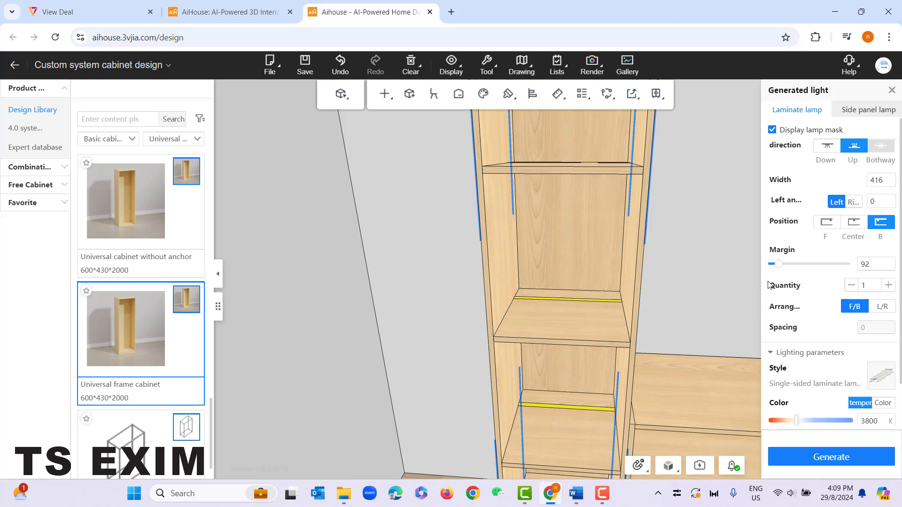
left_click_drag(778, 264, 787, 268)
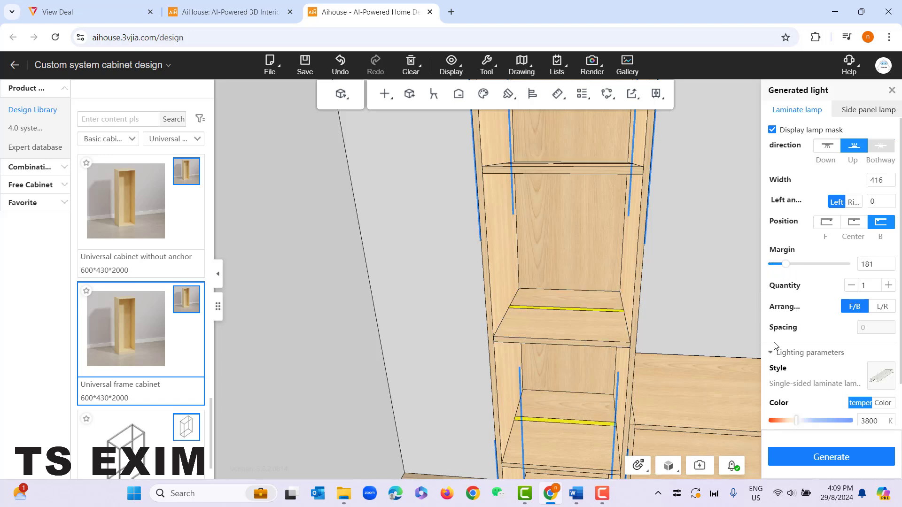
Set the laminate lamp position to Center and the quantity to 3
left_click(855, 225)
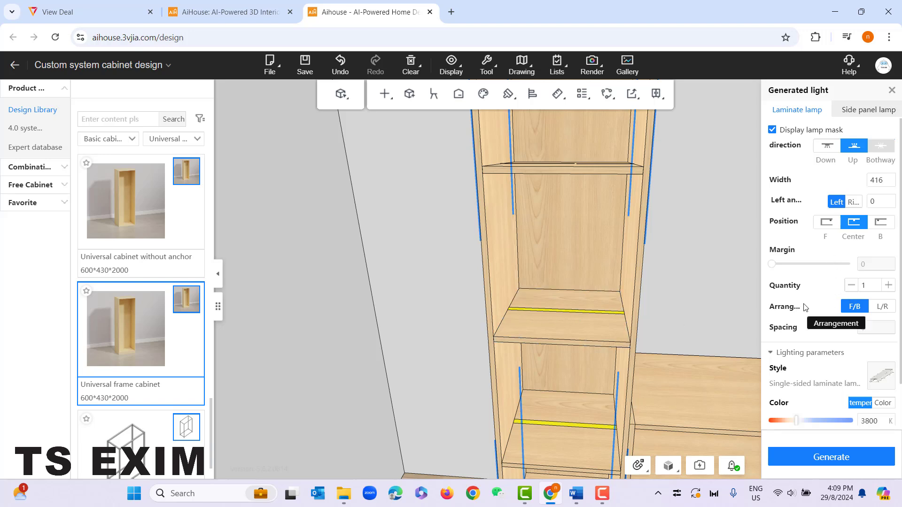
scroll(805, 306, "down", 1)
scroll(806, 308, "down", 1)
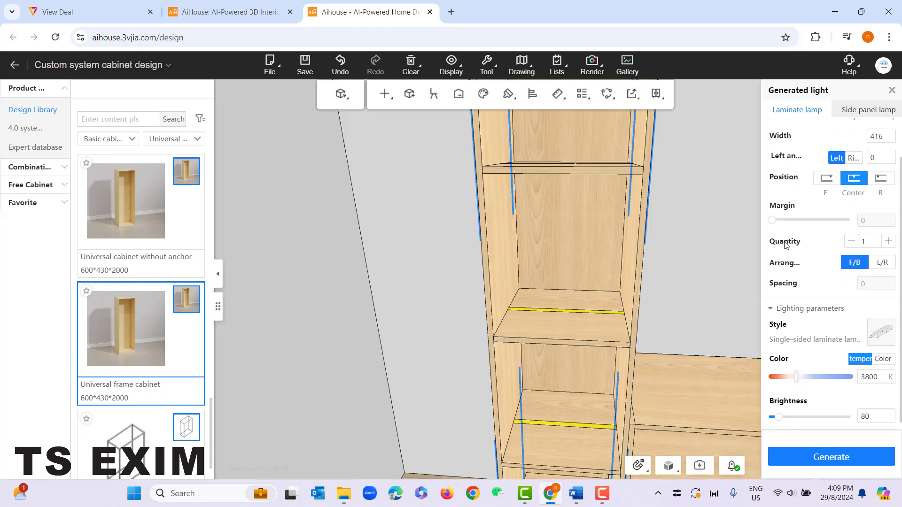
left_click(887, 242)
left_click(887, 241)
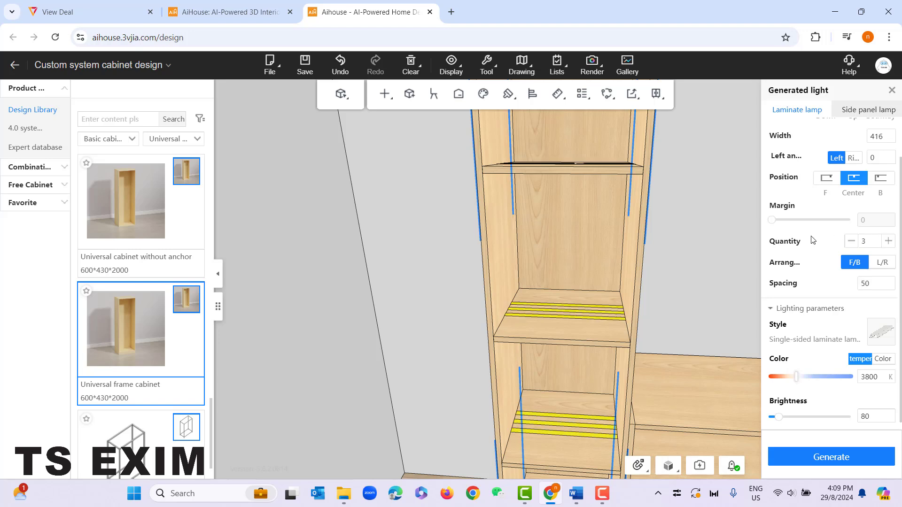
Set the spacing between the three laminate lamps to 100
left_click(871, 245)
left_click(844, 323)
left_click(866, 287)
double_click(862, 283)
type("100")
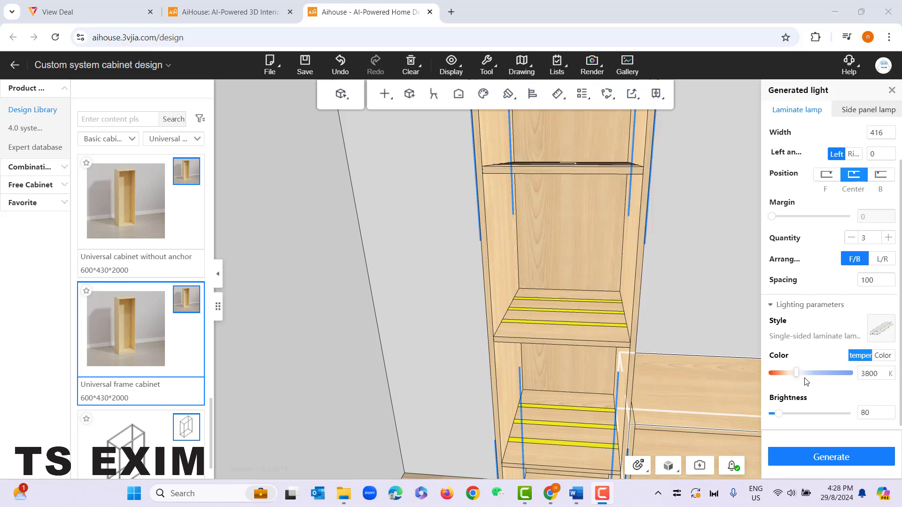
Adjust the lamp color temperature to 3954 K, and switch to a custom pale yellow color, fbf3ba
left_click(783, 374)
mouse_move(783, 378)
left_mouse_down()
mouse_move(821, 379)
mouse_move(797, 377)
left_mouse_up()
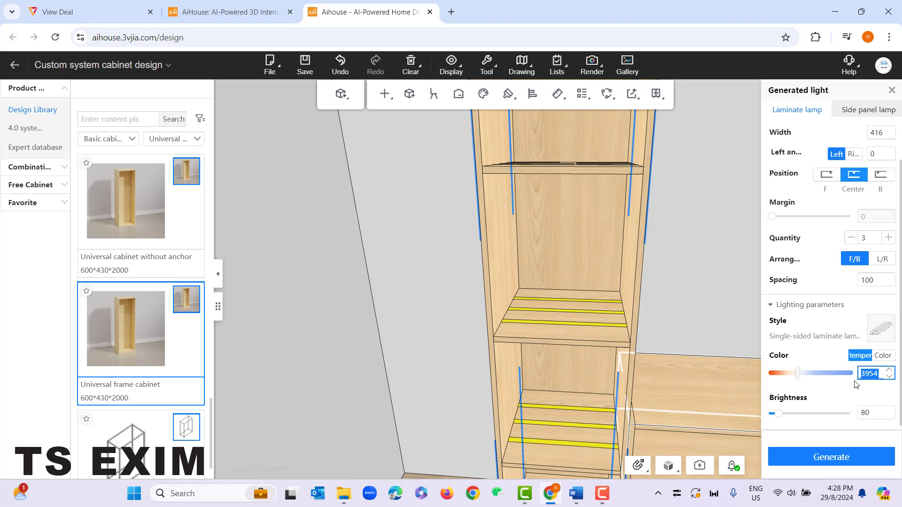
left_click(884, 355)
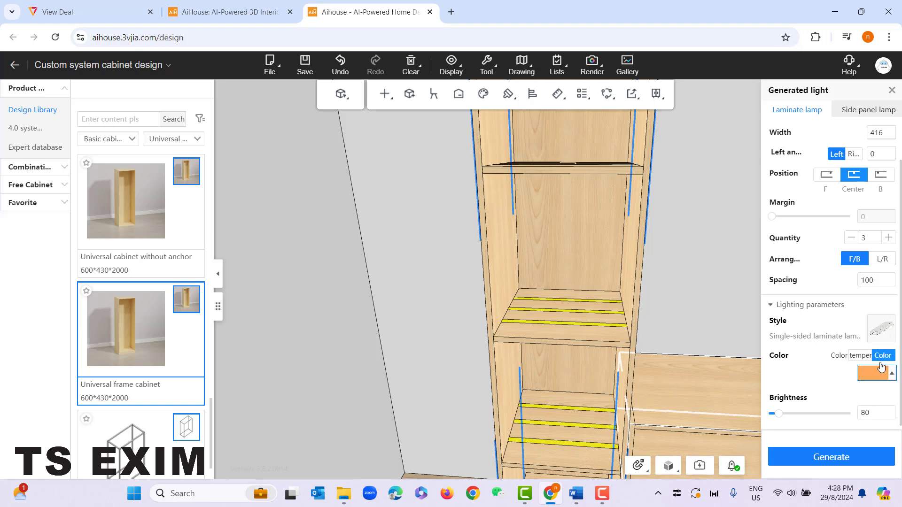
left_click(874, 374)
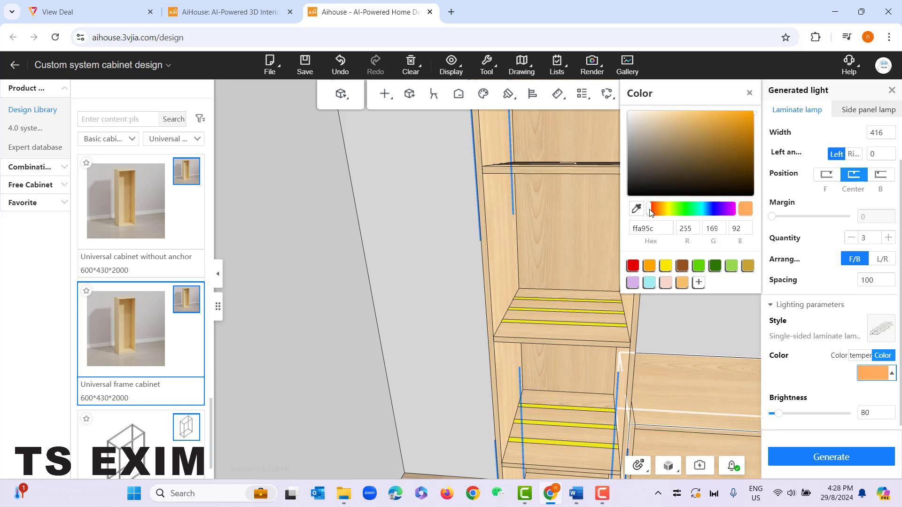
left_click_drag(649, 210, 659, 112)
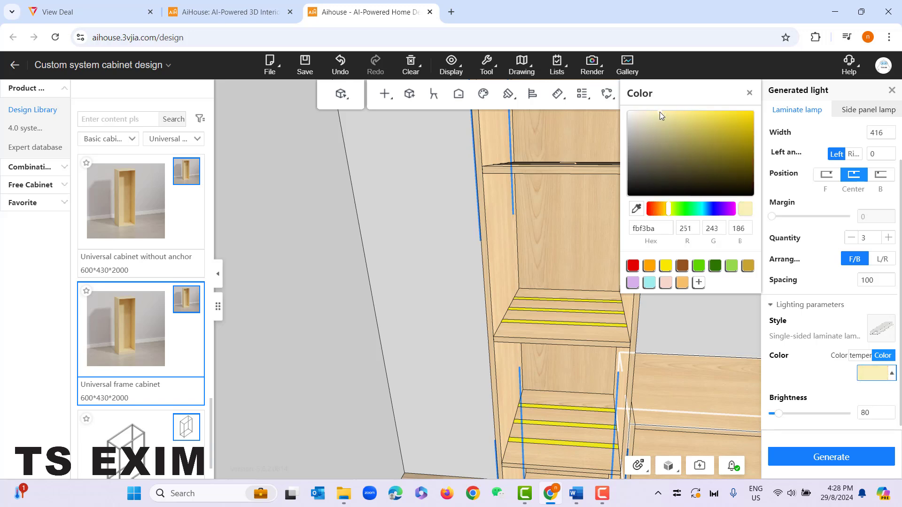
left_click(699, 283)
left_click(750, 92)
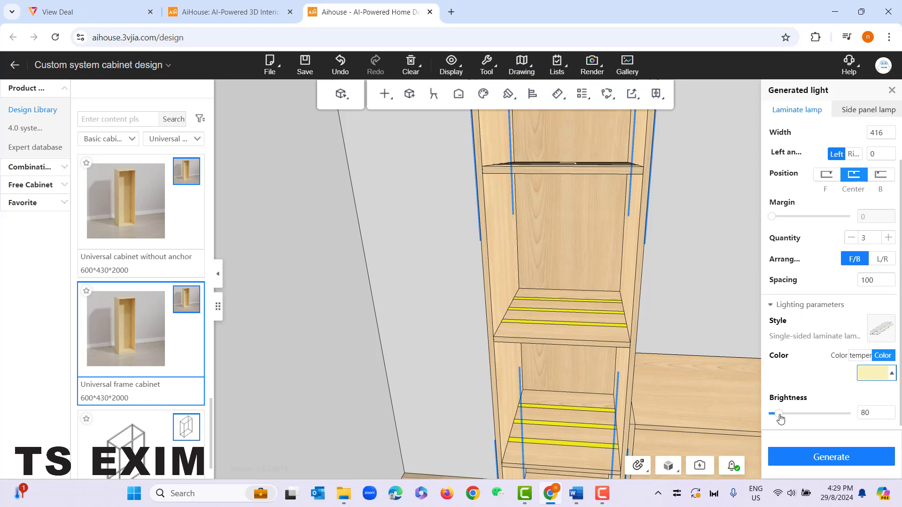
Set the lamp brightness to 152 and generate the laminate lamps on the tall cabinet's shelves
mouse_move(780, 418)
left_mouse_down()
mouse_move(860, 421)
mouse_move(786, 429)
left_mouse_up()
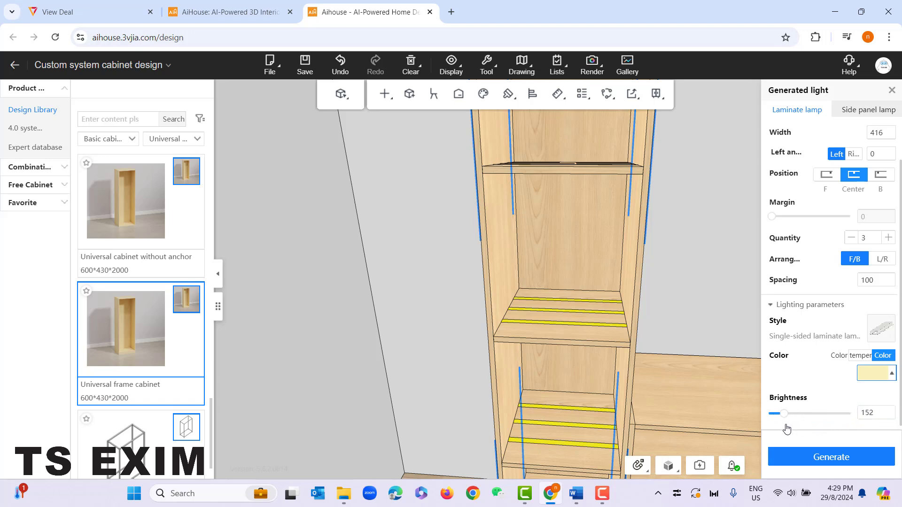
left_click(841, 454)
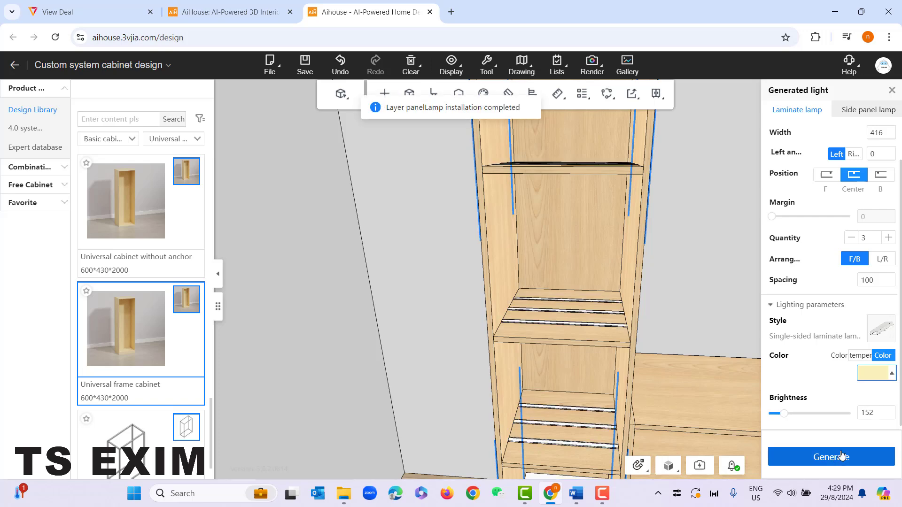
scroll(558, 282, "down", 3)
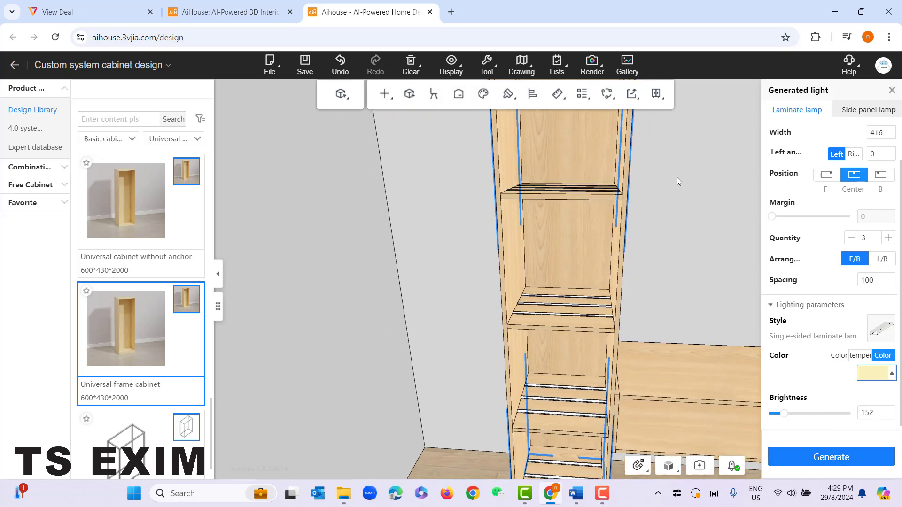
left_click(891, 91)
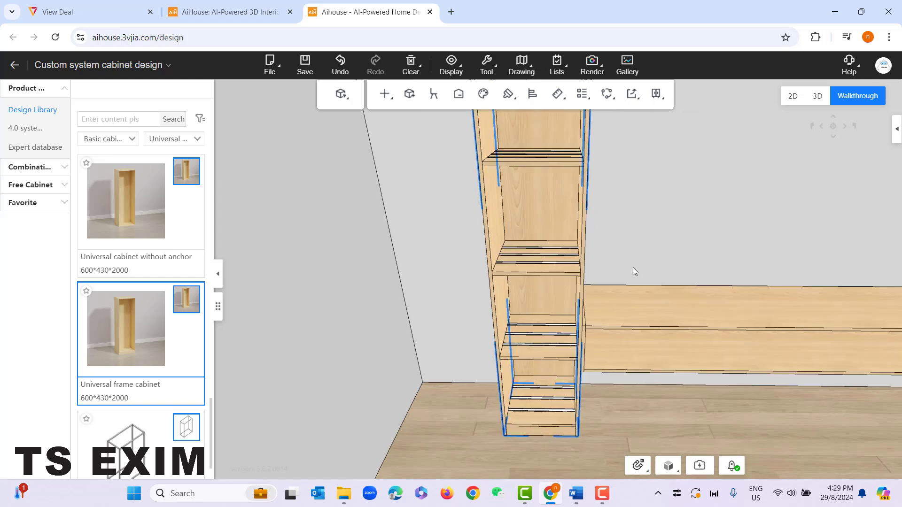
Open the tall cabinet's existing lighting for editing and reduce the laminate lamp quantity to 1
scroll(633, 269, "down", 1)
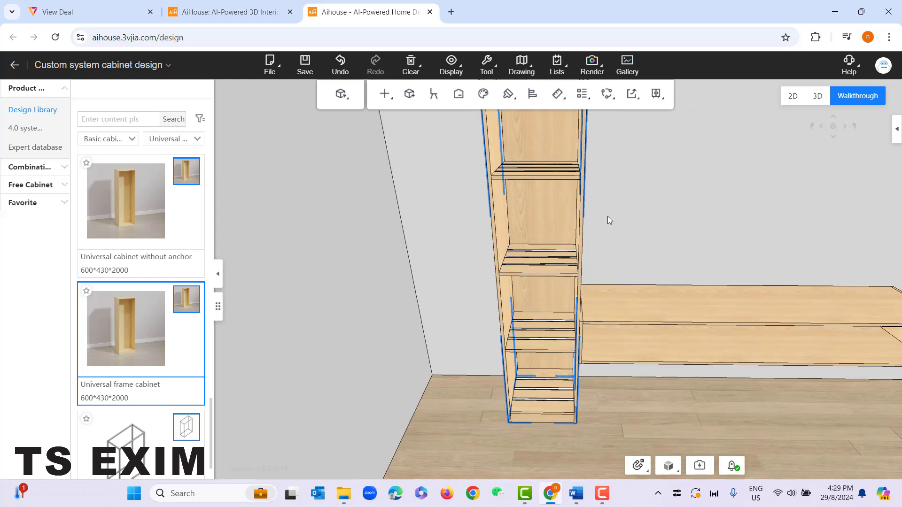
right_click(531, 192)
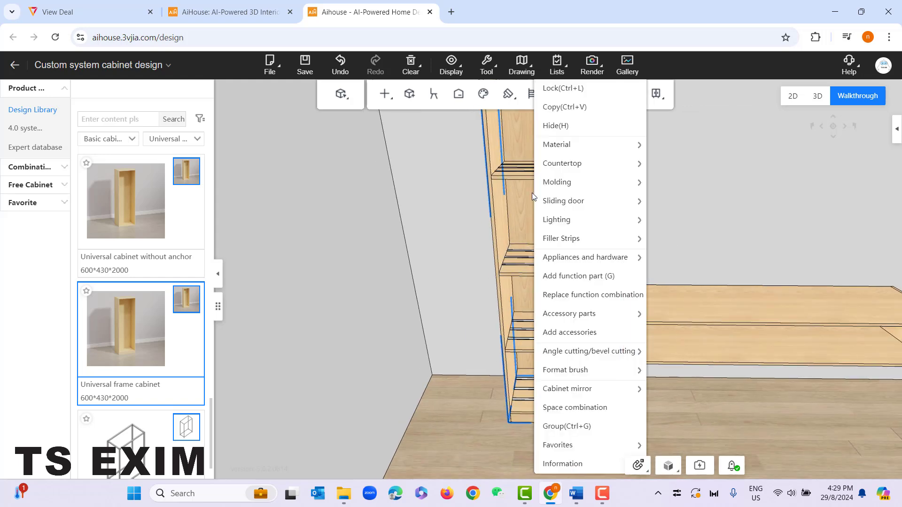
mouse_move(539, 229)
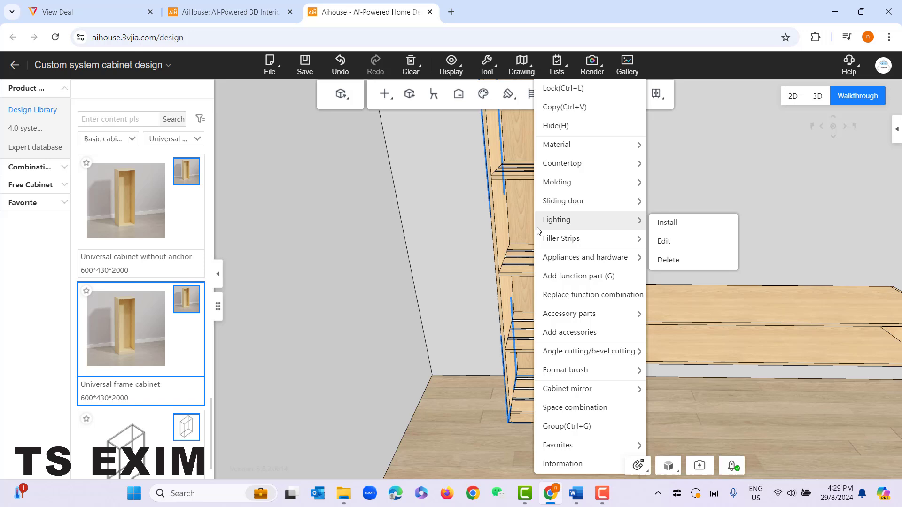
left_click(694, 248)
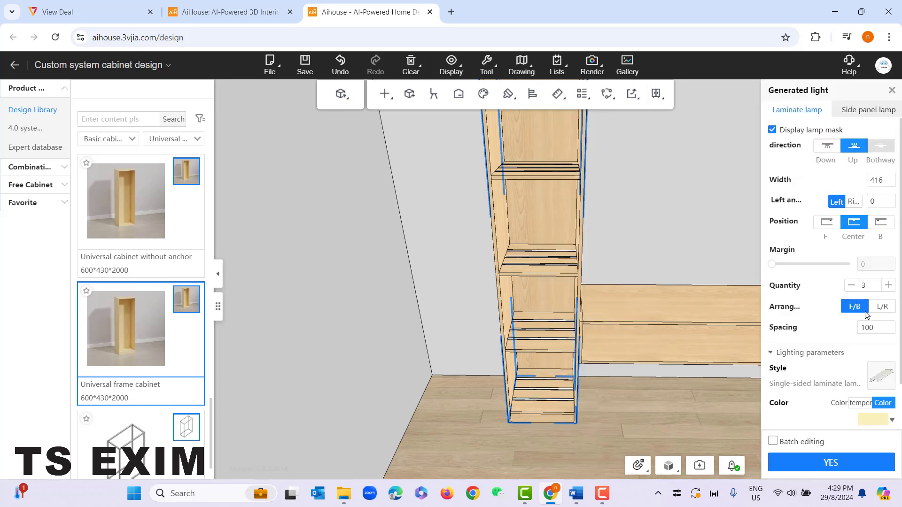
left_click(851, 285)
left_click(852, 285)
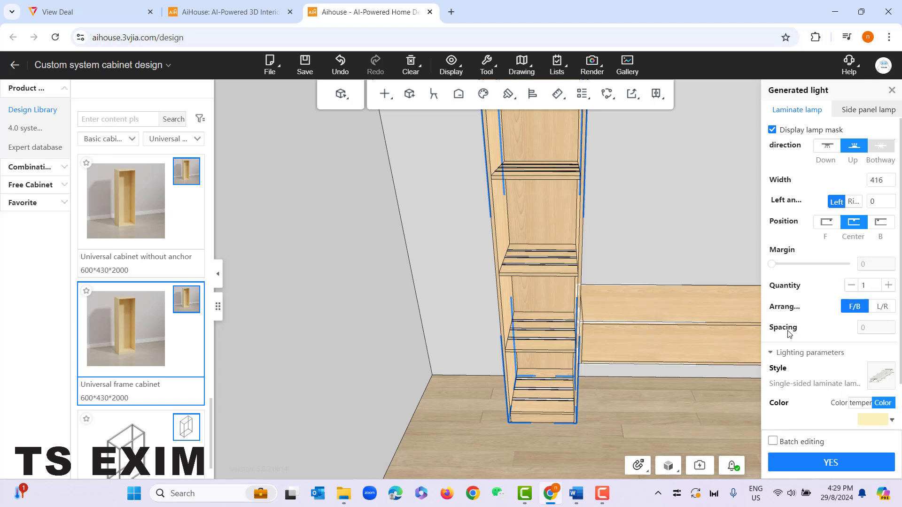
Set the laminate lamp position to B and apply the edit to the tall cabinet's shelves
left_click(881, 223)
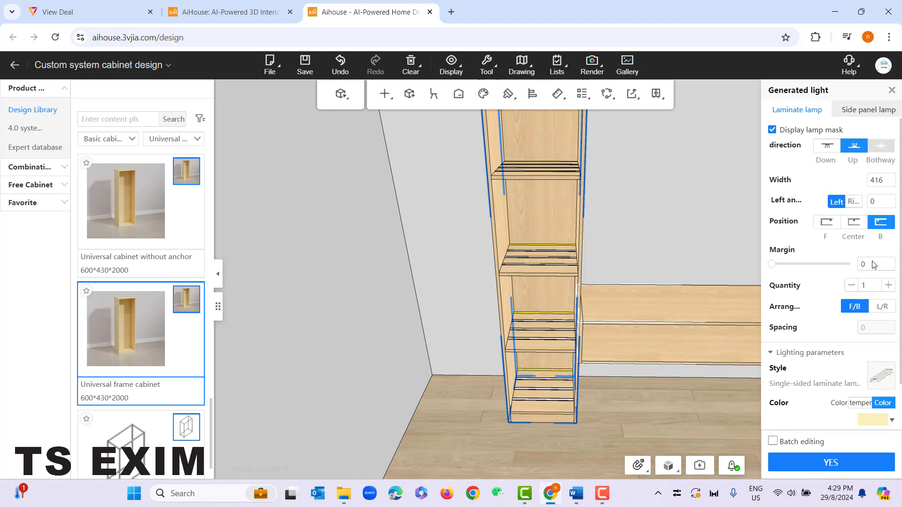
left_click(842, 464)
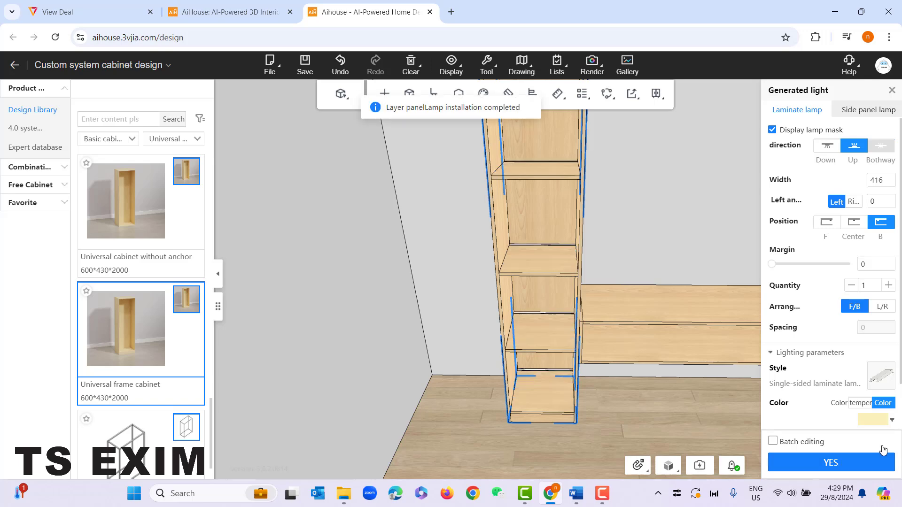
scroll(598, 372, "up", 8)
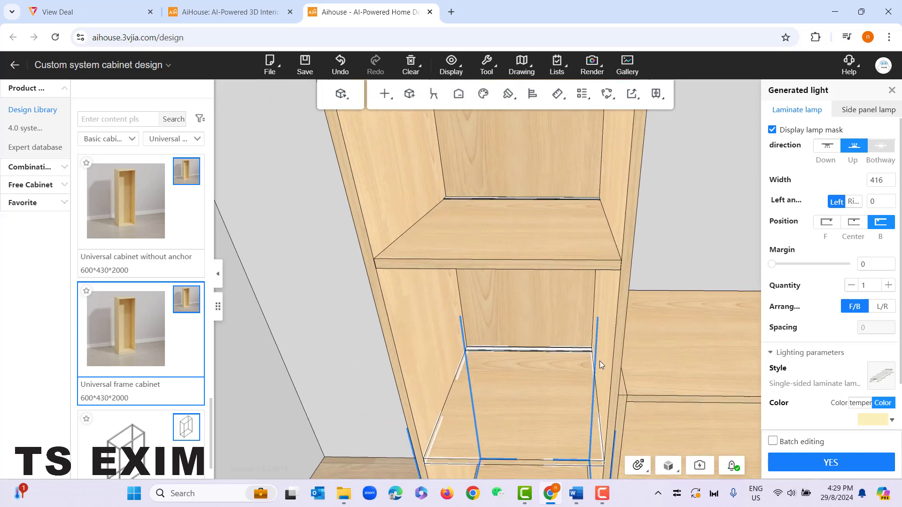
scroll(505, 349, "down", 8)
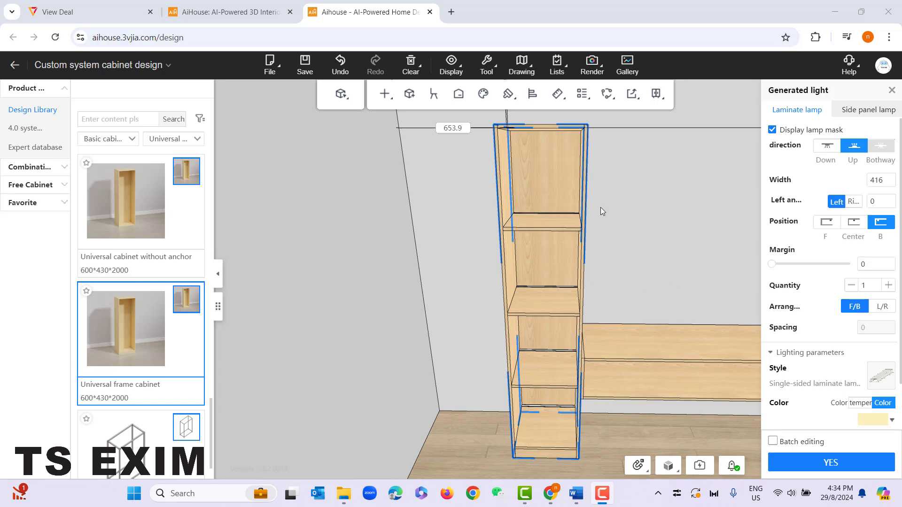
left_click(871, 113)
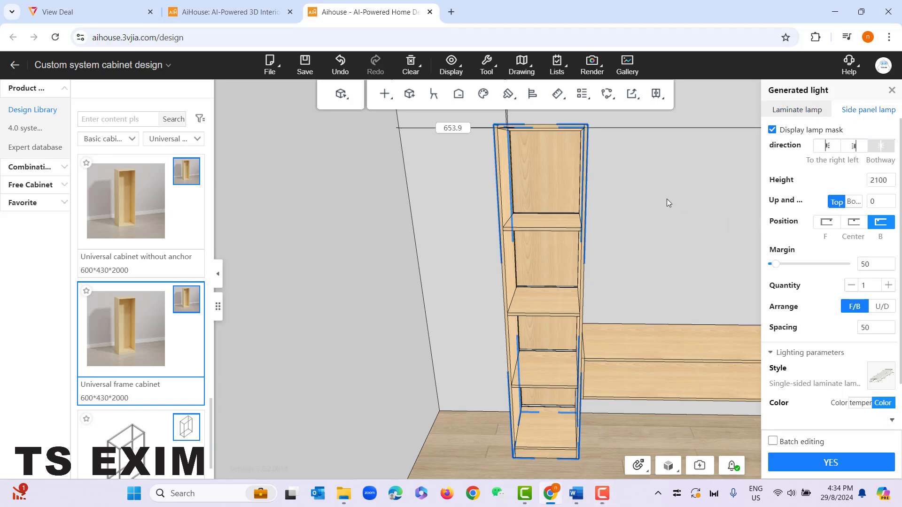
scroll(669, 226, "up", 6)
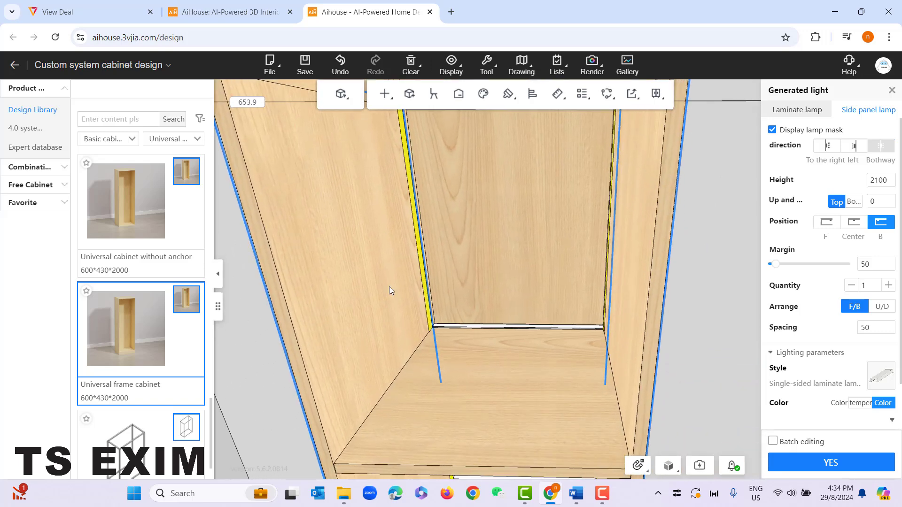
scroll(709, 262, "down", 5)
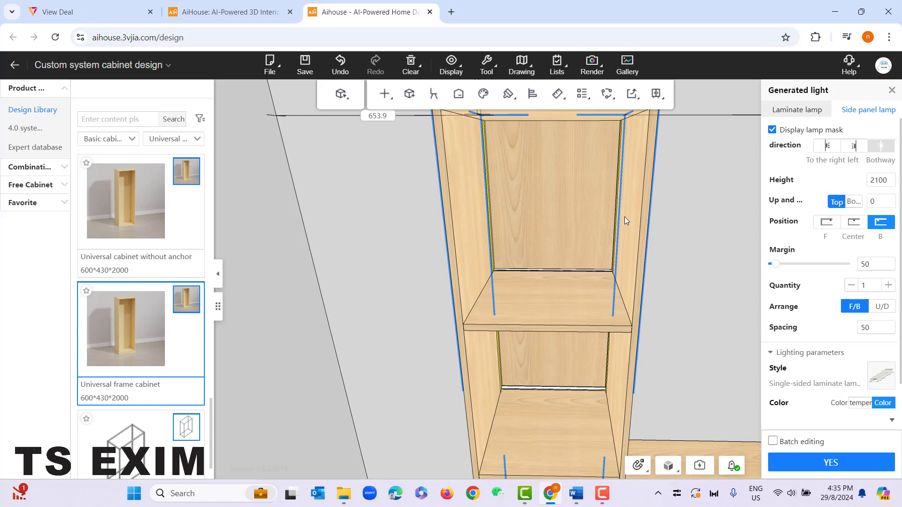
left_click(825, 147)
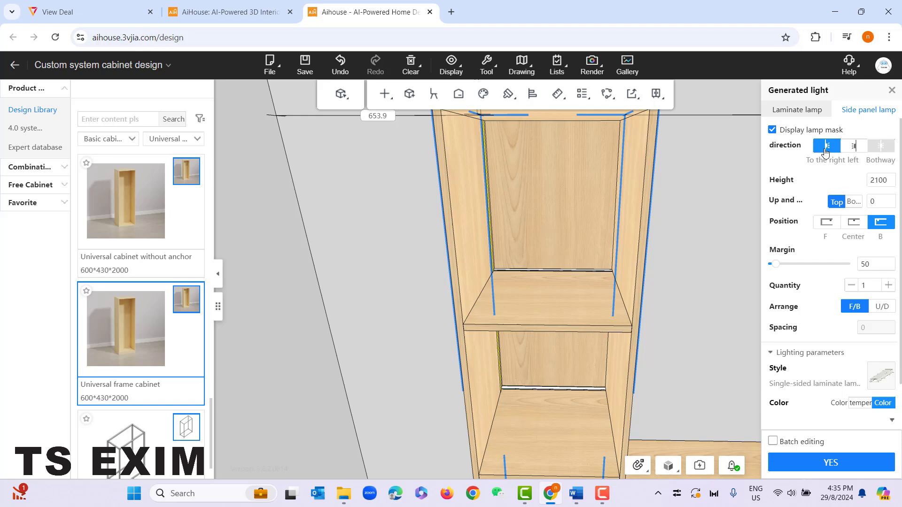
left_click(855, 146)
scroll(677, 263, "up", 2)
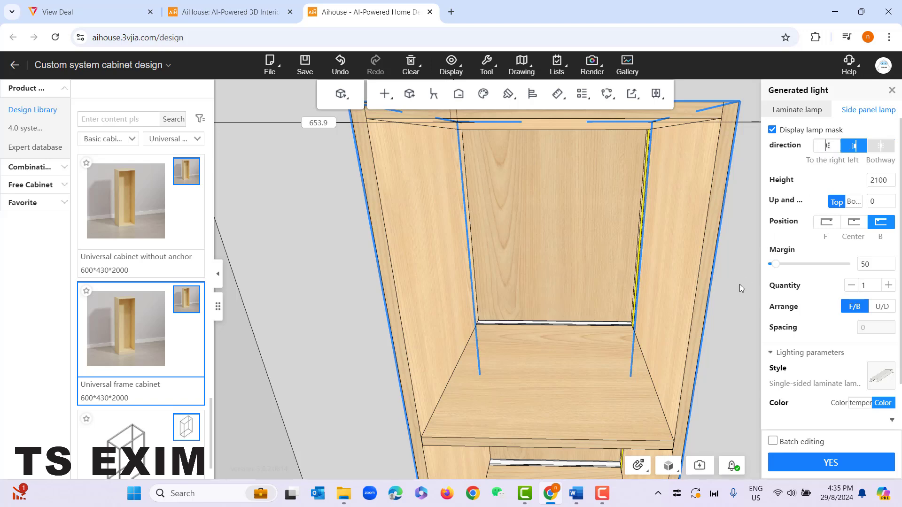
scroll(740, 285, "down", 3)
left_click(892, 90)
Start a new lighting installation on the tall cabinet with the White light 3800K single-sided laminate lamp, configured as a side panel lamp
scroll(723, 261, "down", 5)
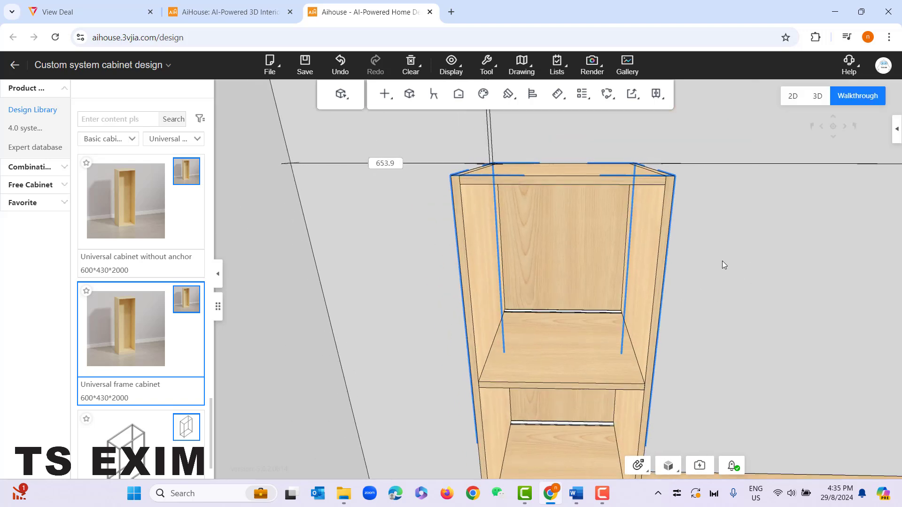
right_click(568, 196)
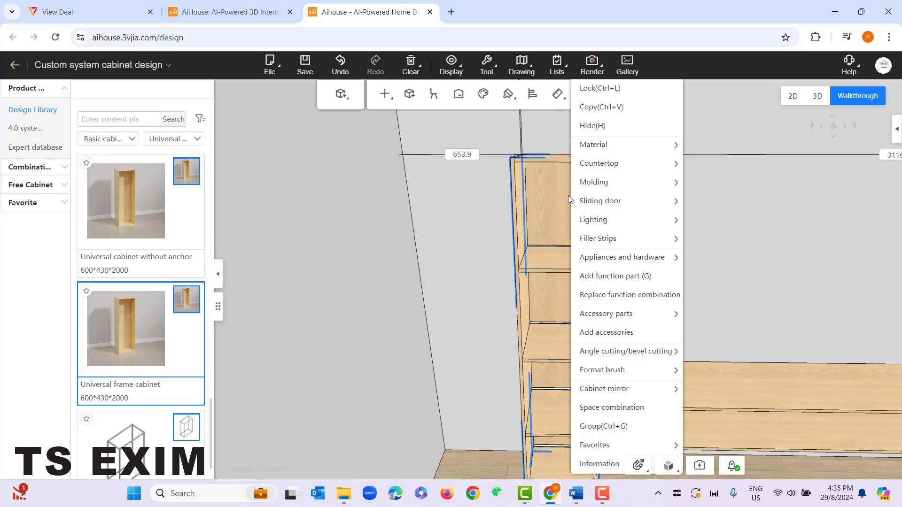
mouse_move(598, 220)
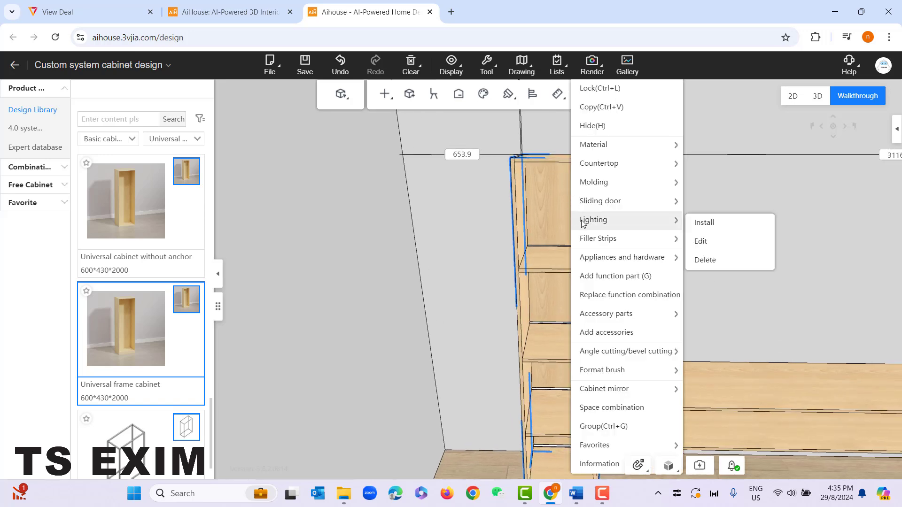
left_click(744, 222)
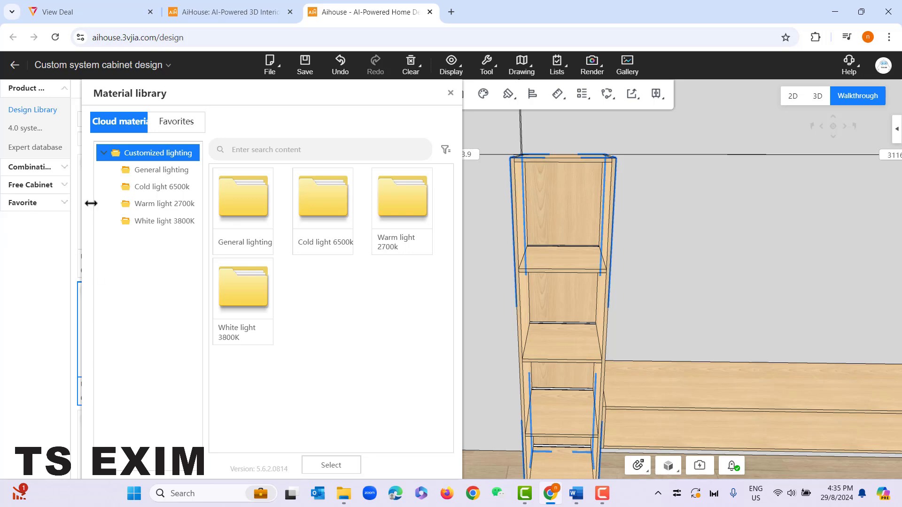
left_click(155, 204)
left_click(169, 223)
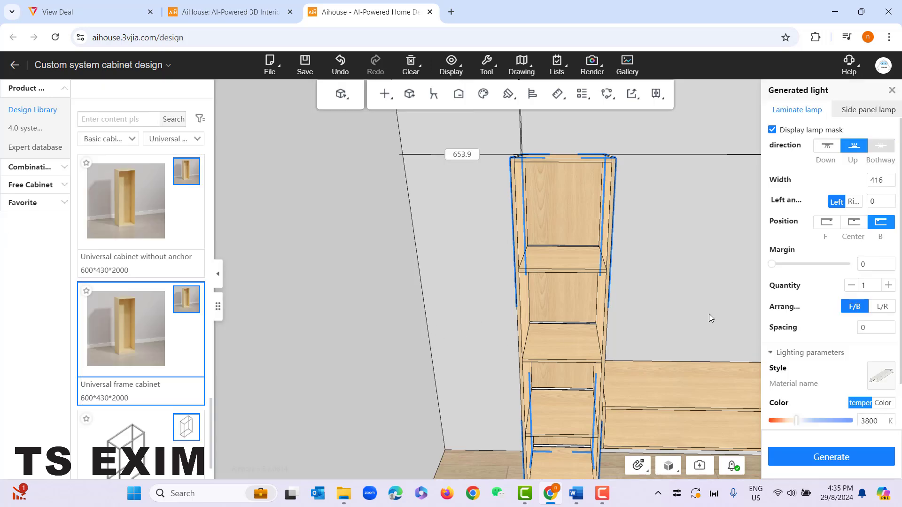
left_click(861, 113)
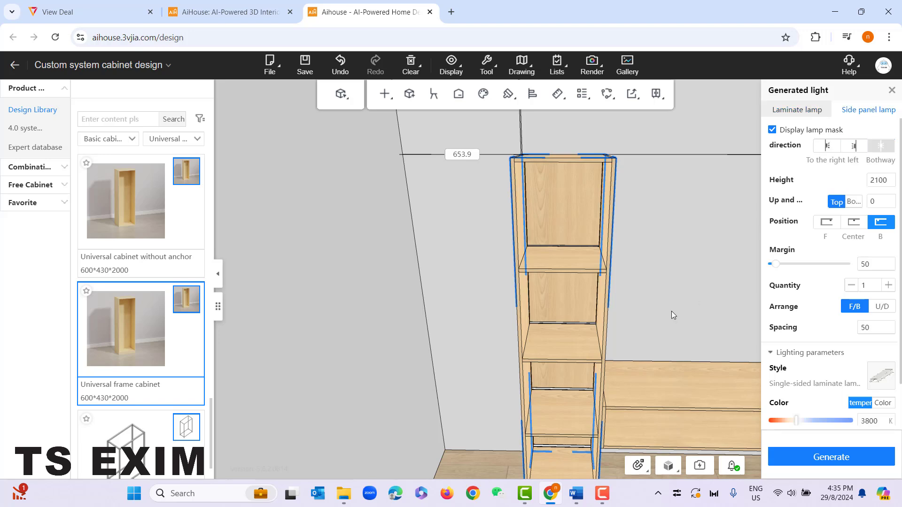
Compare the F, Center and B positions for the side panel lamps and settle on Center
scroll(672, 312, "up", 4)
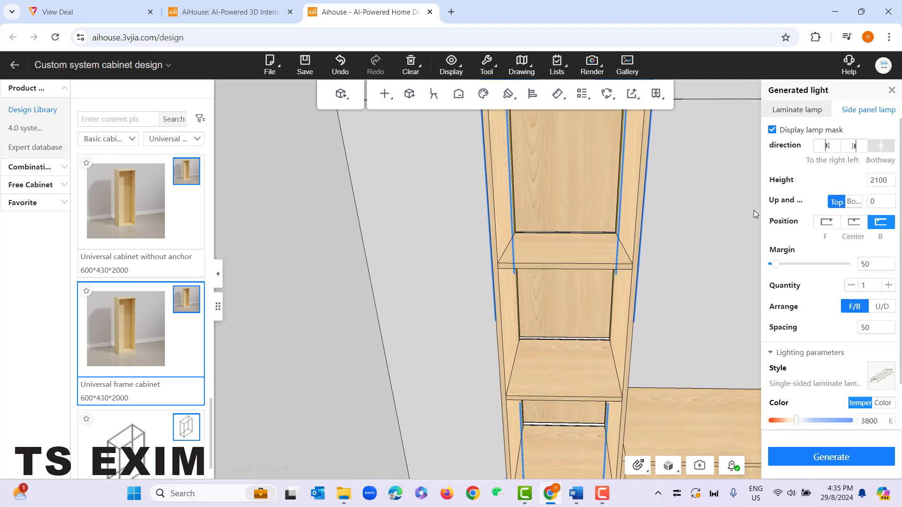
scroll(799, 219, "down", 1)
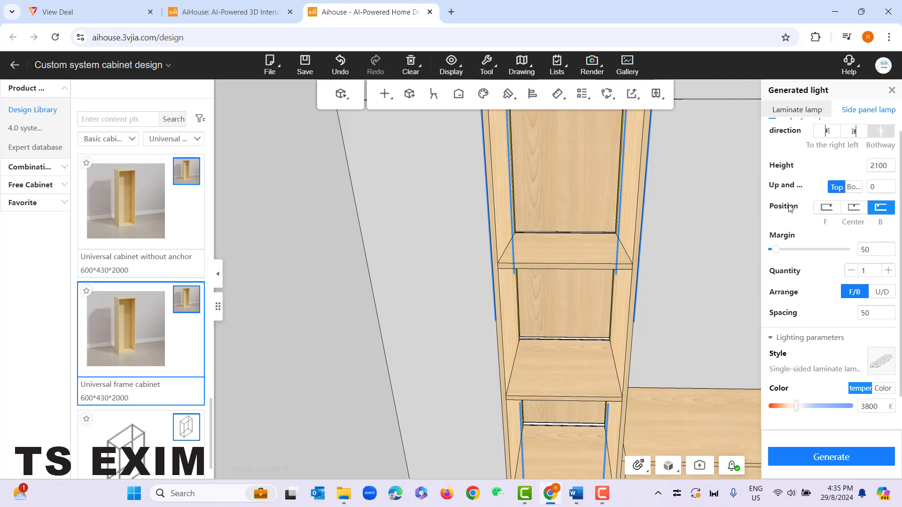
left_click(827, 207)
left_click(854, 208)
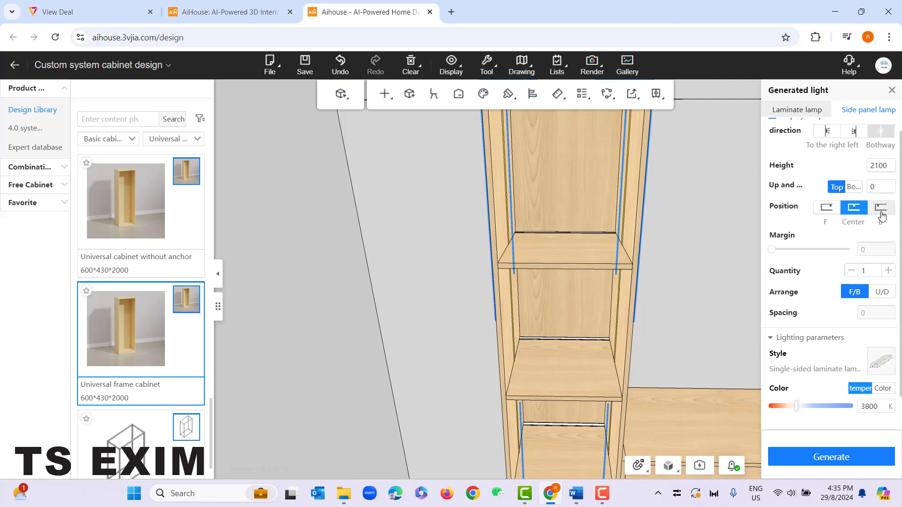
left_click(881, 208)
left_click(834, 210)
left_click(854, 213)
Generate the side panel lamps on the tall cabinet and close the lighting settings
scroll(840, 233, "down", 1)
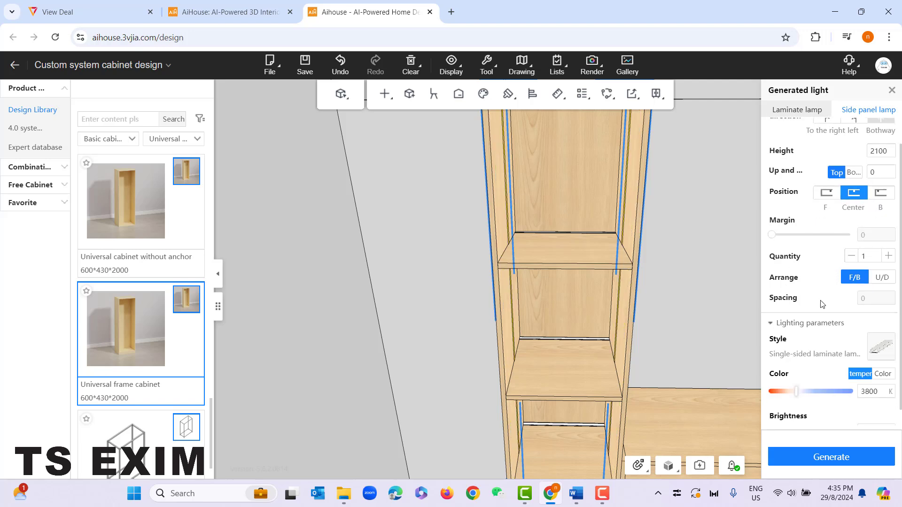
scroll(819, 302, "down", 1)
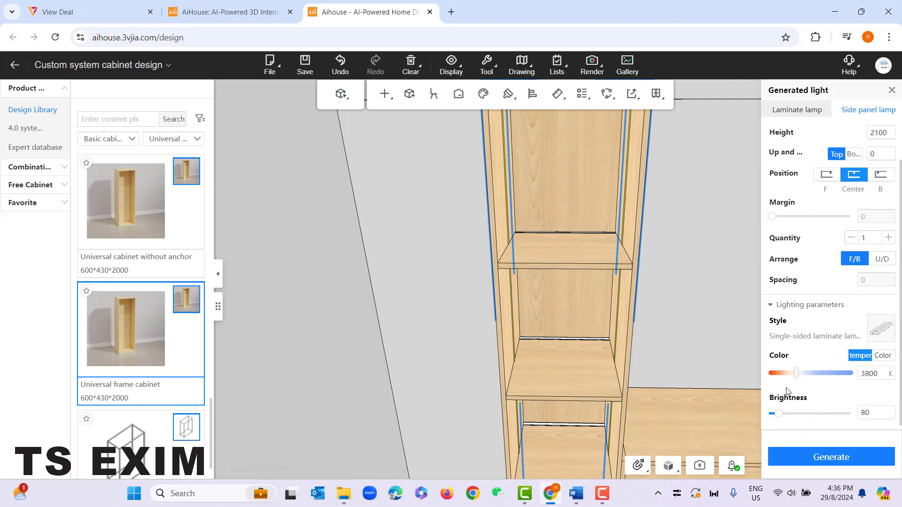
left_click(810, 463)
left_click(892, 90)
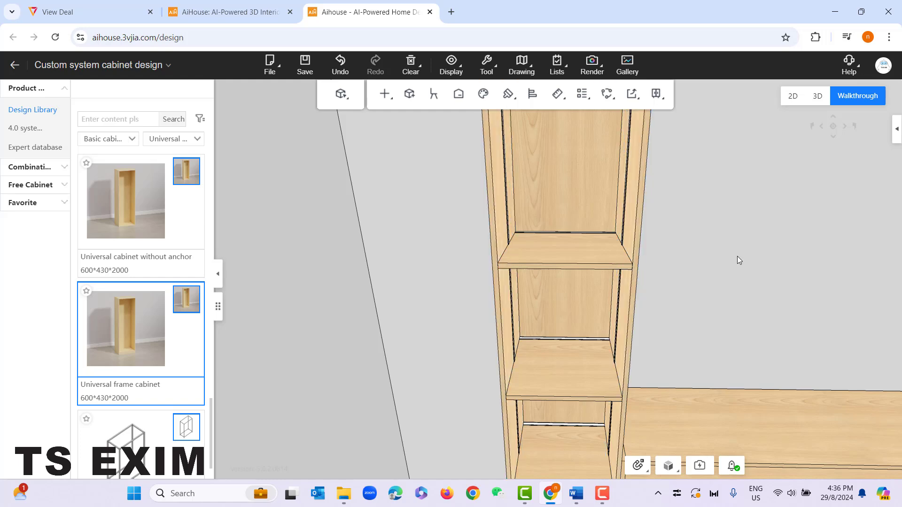
Switch the selection mode to individual panels, with the whole wall unit in view
right_click_drag(737, 256, 717, 217)
left_click_drag(698, 261, 697, 250)
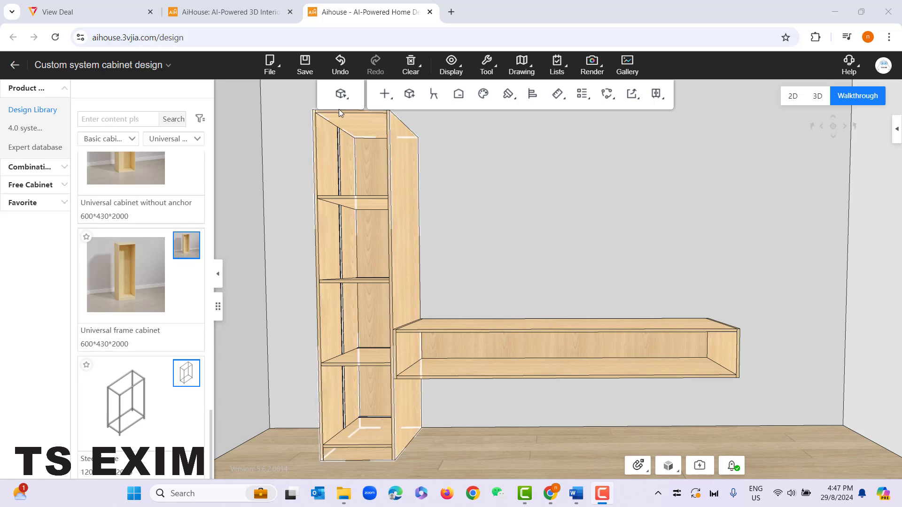
mouse_move(342, 95)
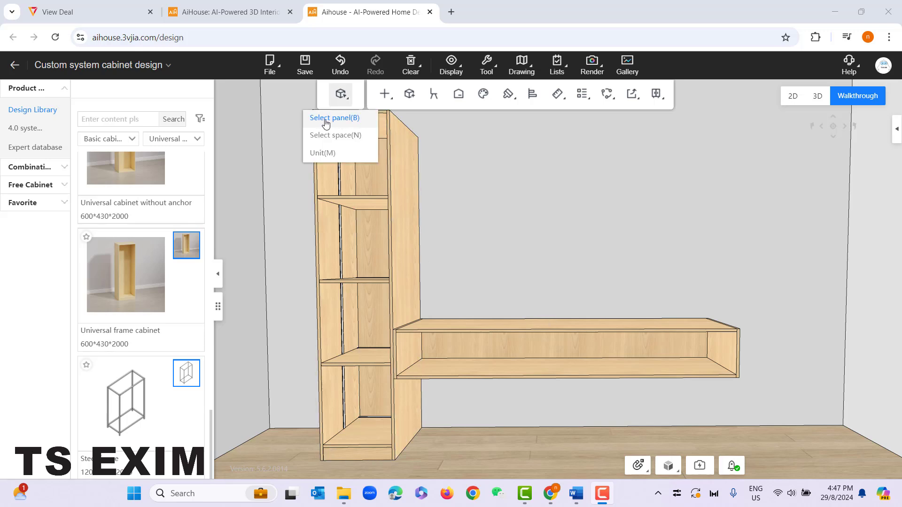
left_click(337, 119)
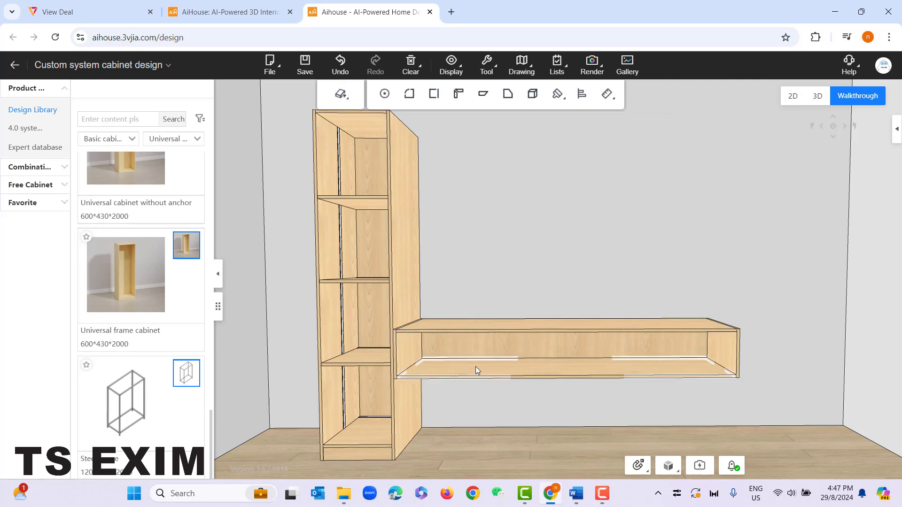
Start a lighting installation on the low cabinet's bottom panel using the White light 3800K single-sided laminate lamp
left_click(508, 374)
right_click(508, 370)
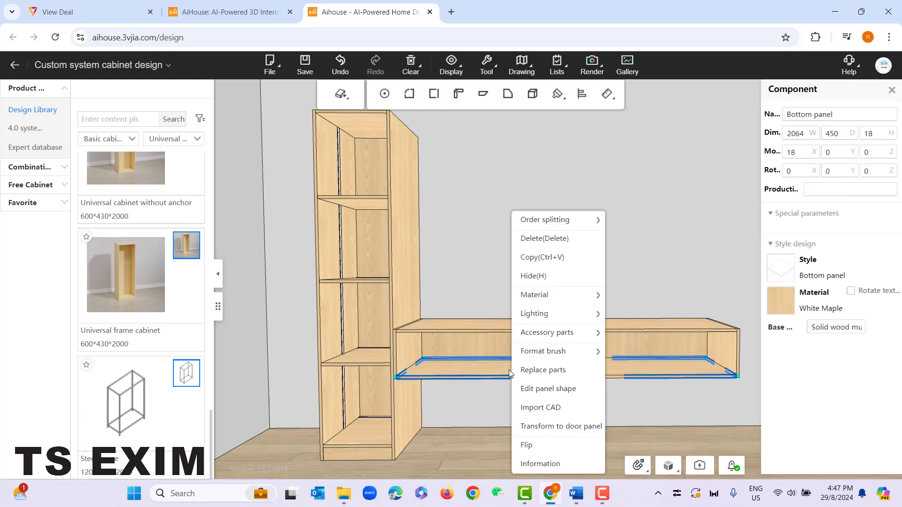
mouse_move(537, 322)
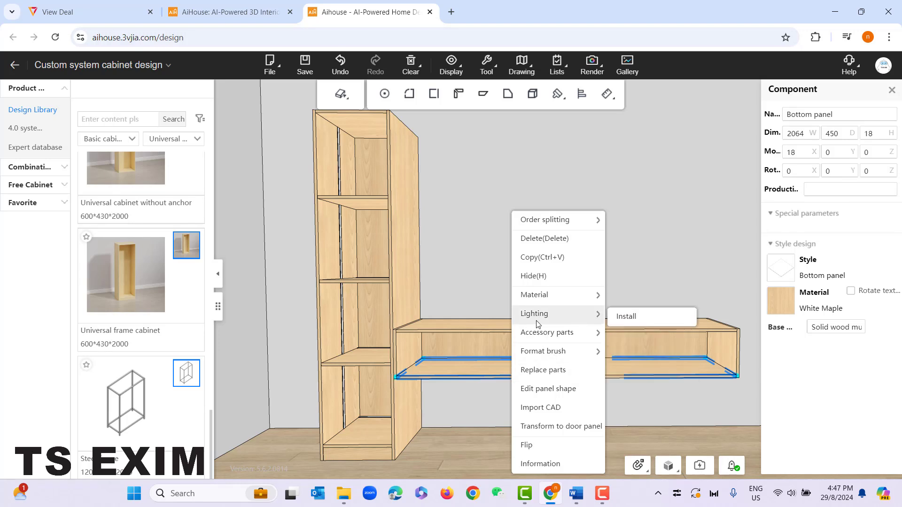
left_click(626, 317)
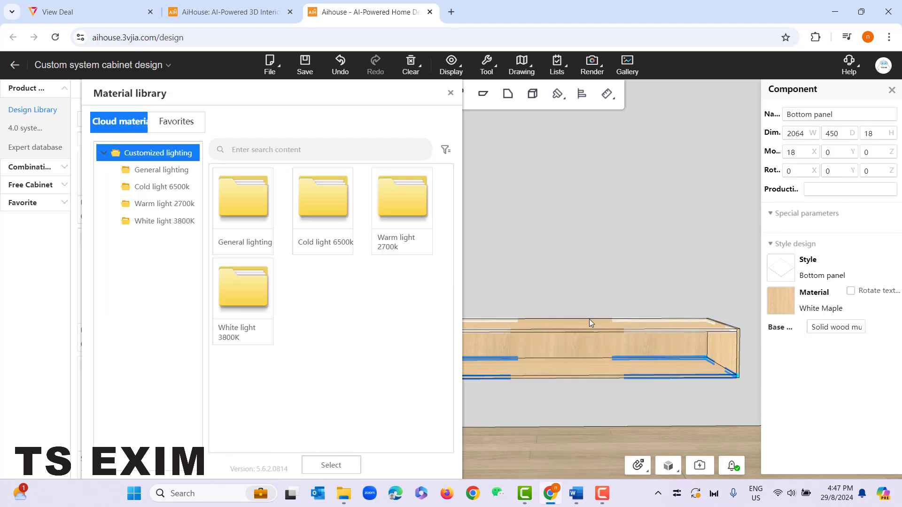
left_click(193, 221)
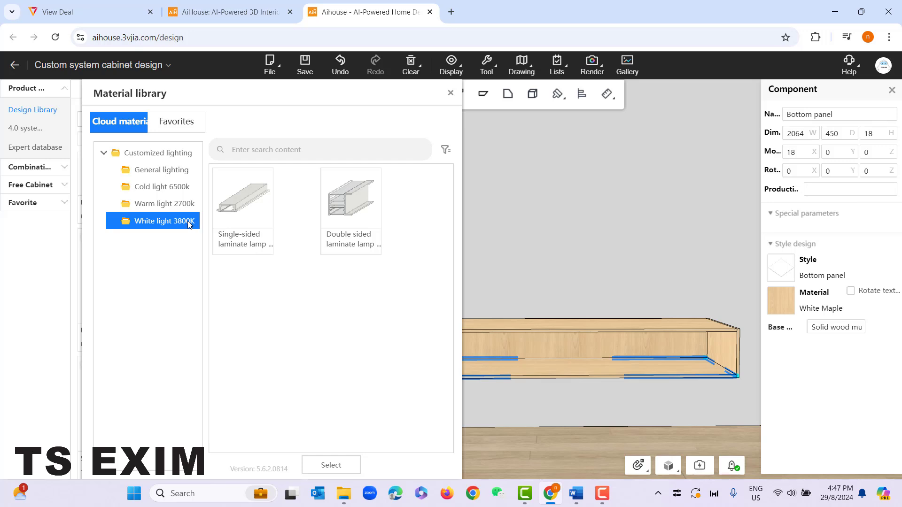
double_click(231, 207)
Generate the laminate lamp on the low cabinet's bottom panel facing down at the F position, and check it from below
left_click(825, 225)
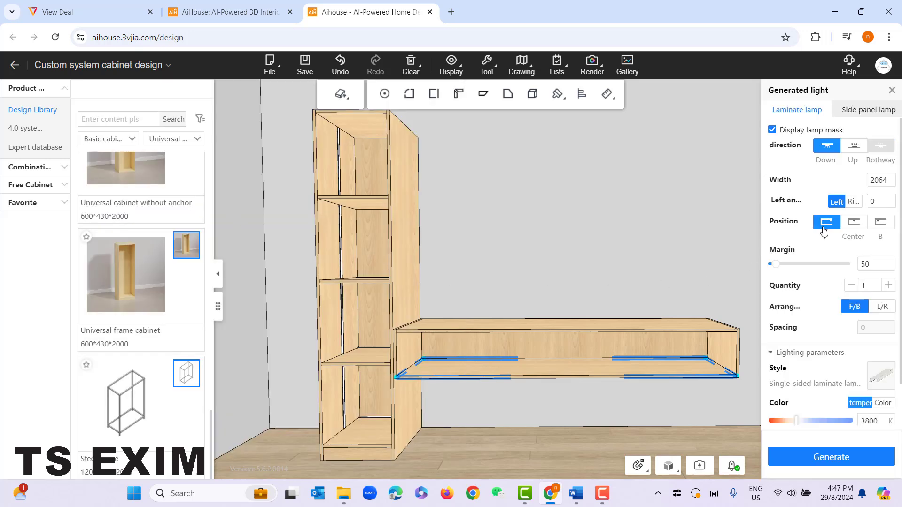
scroll(820, 362, "down", 1)
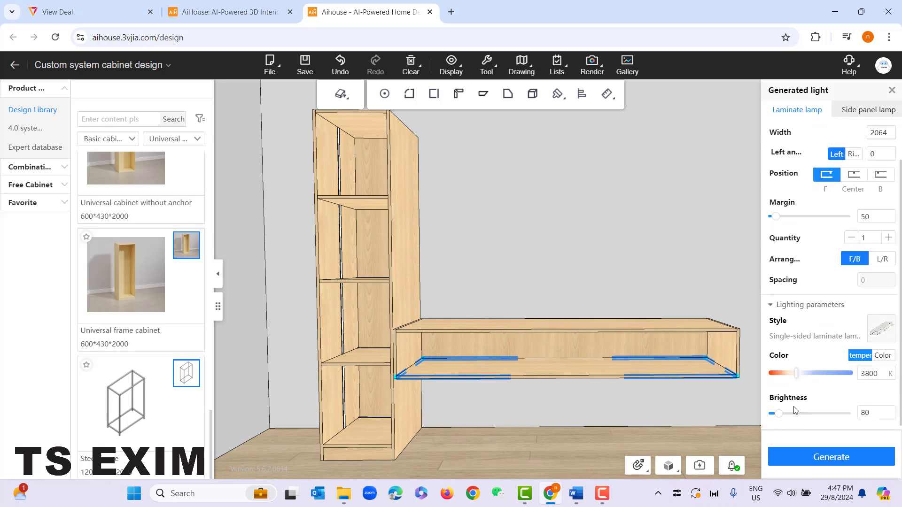
left_click(814, 460)
scroll(533, 373, "up", 5)
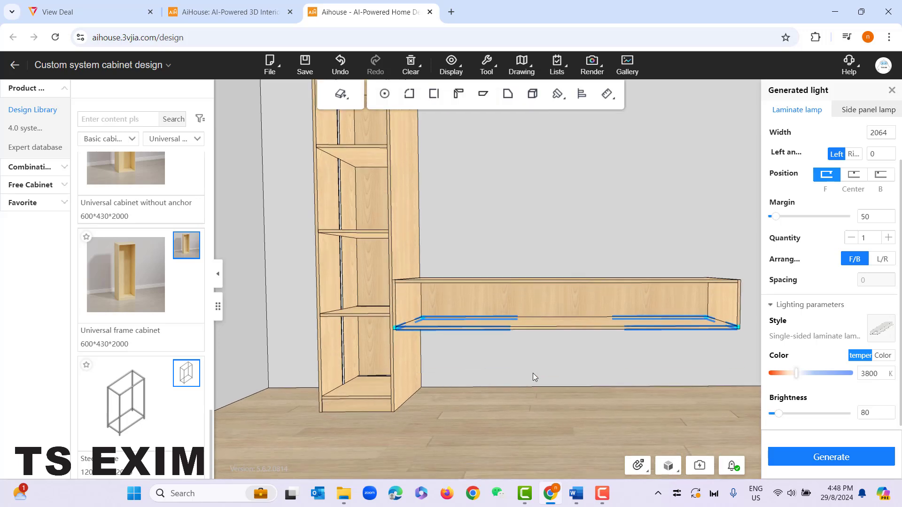
scroll(533, 373, "up", 1)
left_click_drag(533, 373, 501, 284)
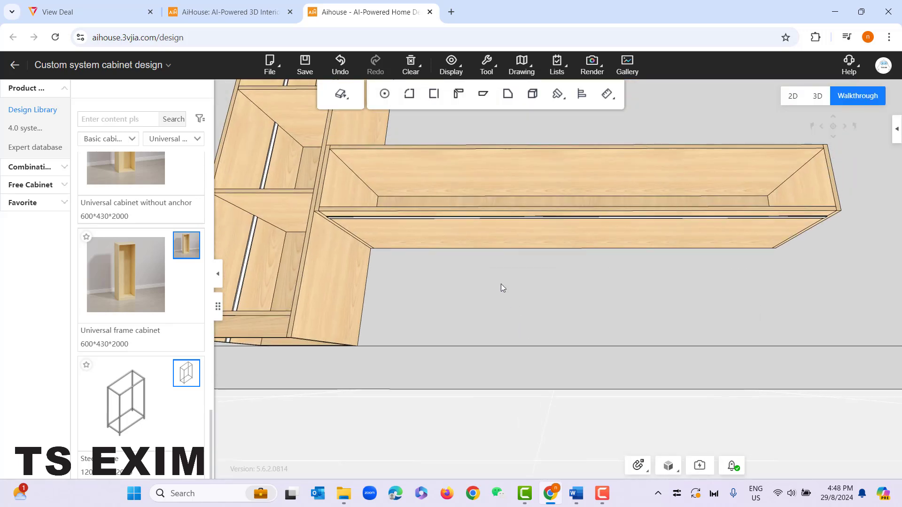
left_click_drag(533, 332, 522, 214)
scroll(535, 315, "up", 3)
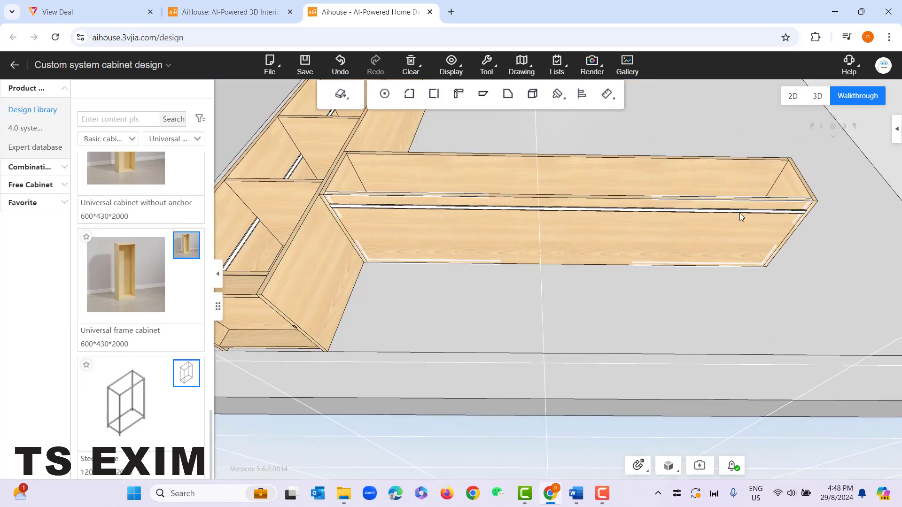
left_click_drag(739, 217, 498, 213)
Switch the selection mode from panels to Unit, with the whole wall unit in view
left_click(339, 96)
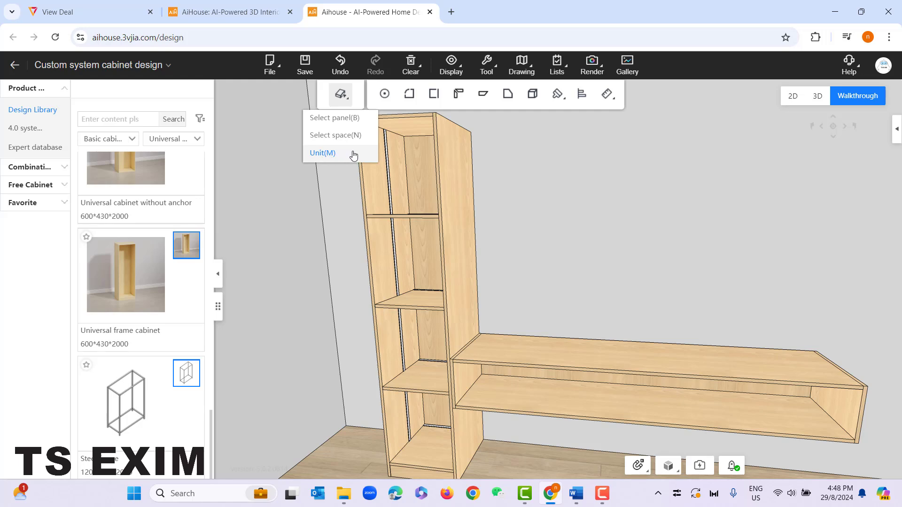
left_click(323, 154)
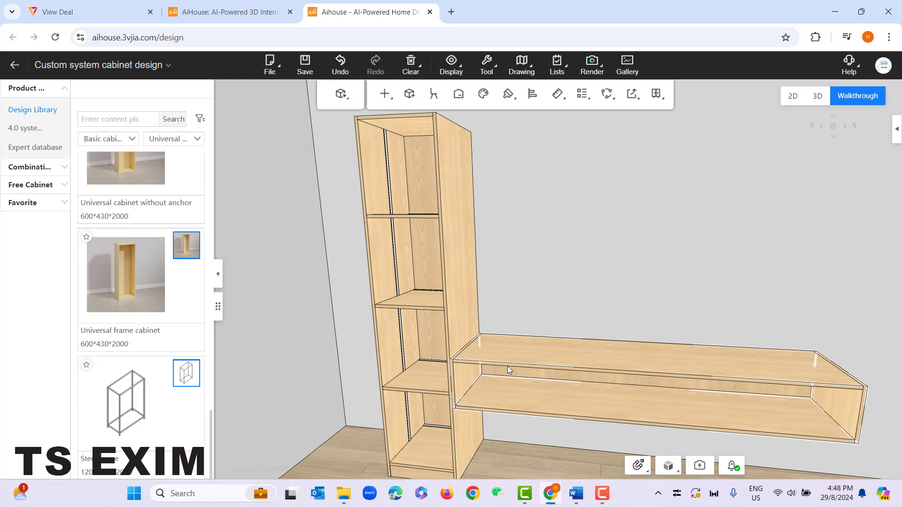
left_click_drag(495, 293, 582, 354)
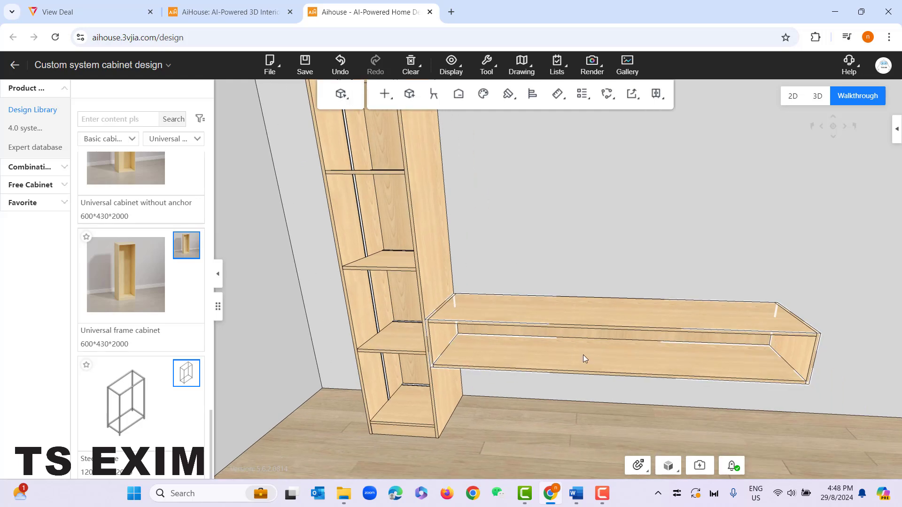
left_click(342, 94)
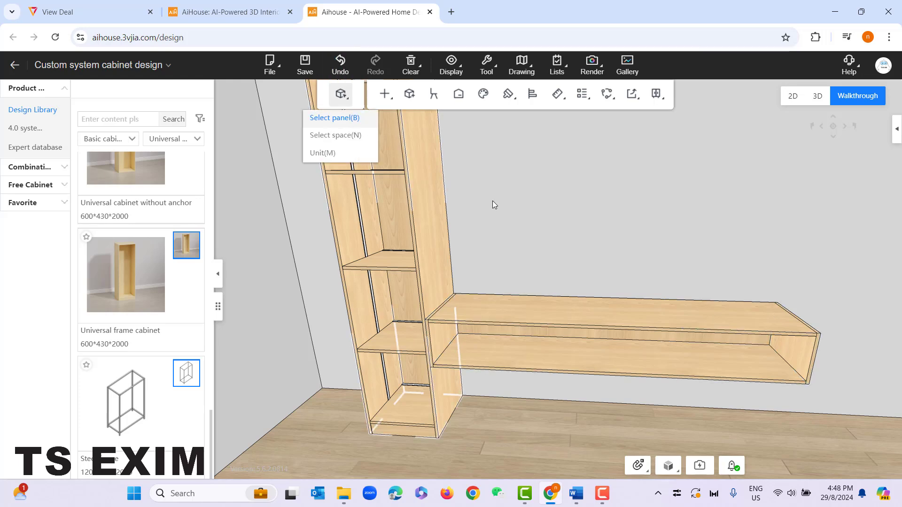
left_click_drag(493, 202, 590, 373)
scroll(590, 373, "down", 3)
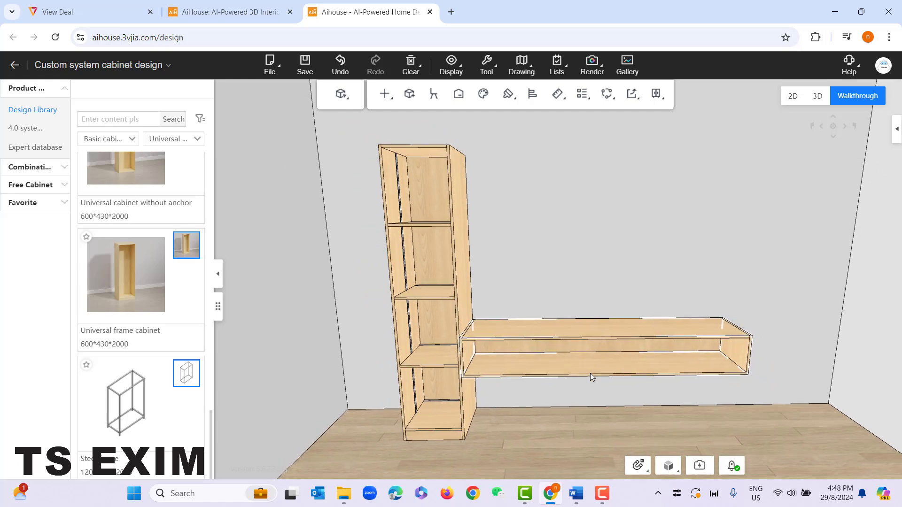
Install a single left door with the Overlay mask type on the tall cabinet's top compartment
left_click(386, 97)
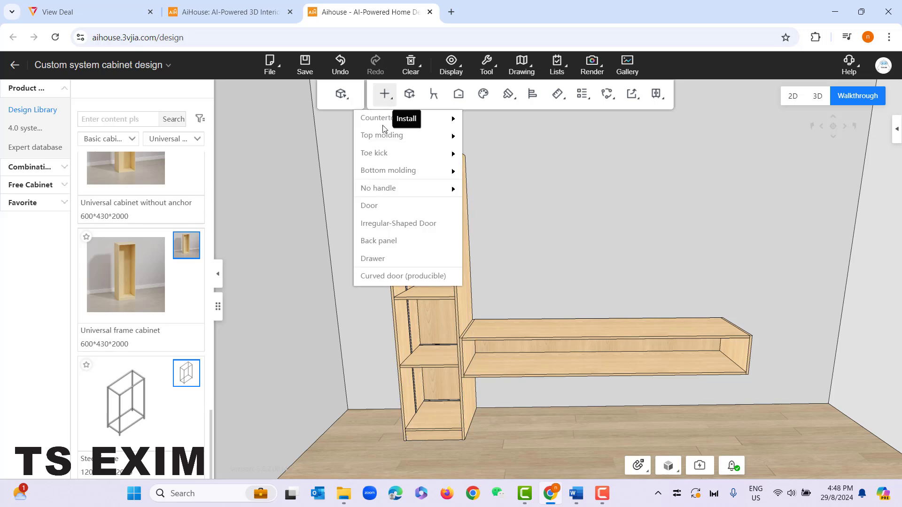
left_click(392, 211)
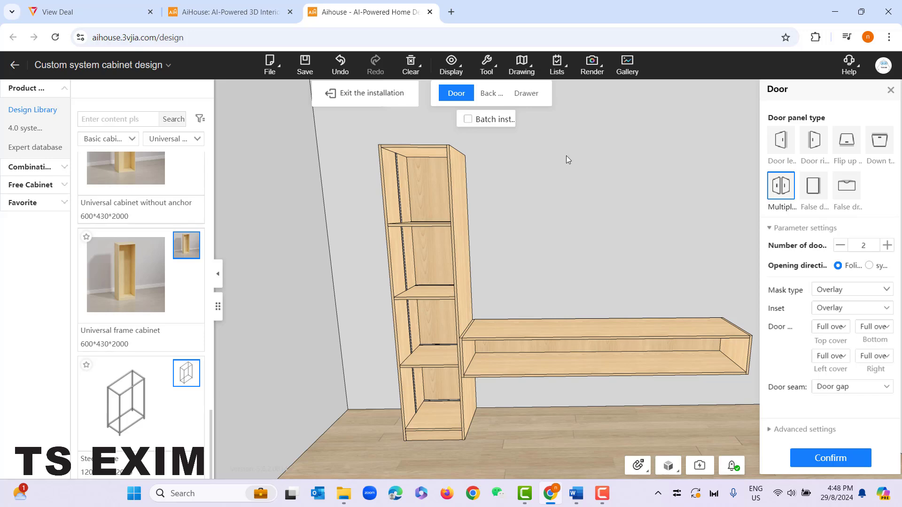
left_click_drag(567, 238, 532, 280)
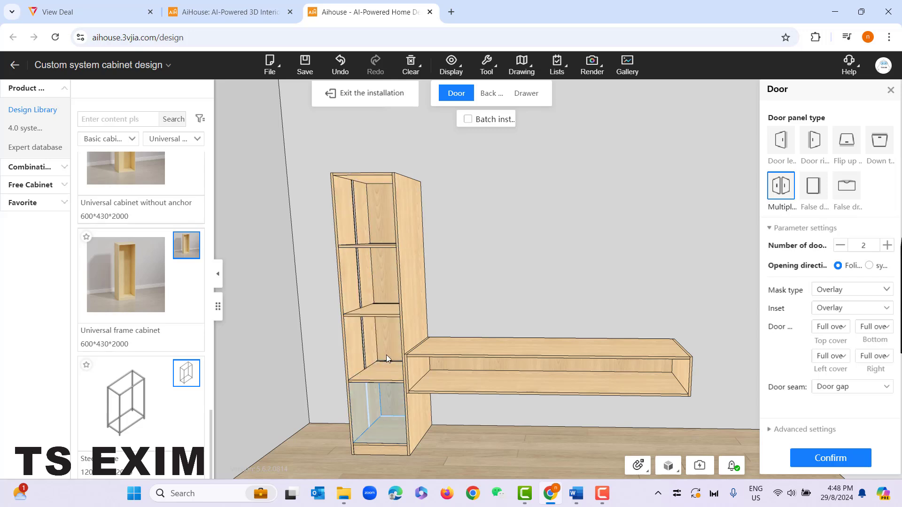
left_click(370, 206)
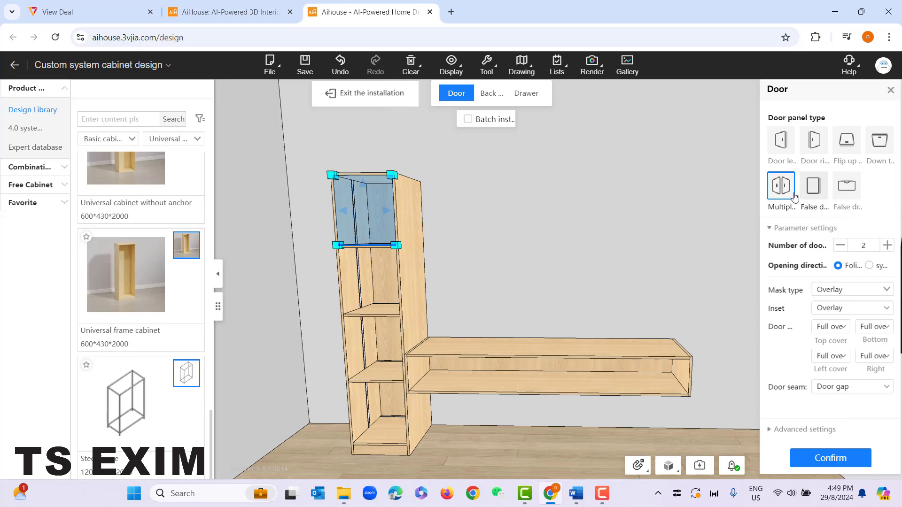
left_click(788, 147)
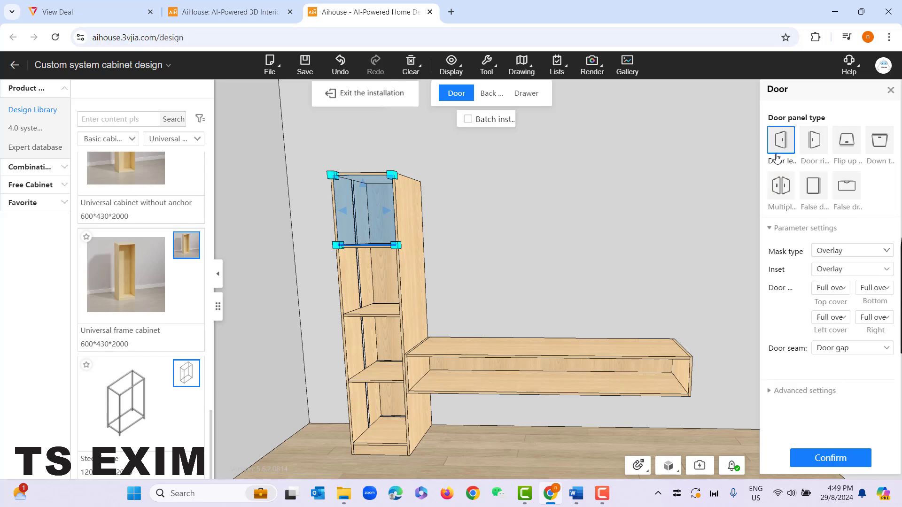
left_click(860, 256)
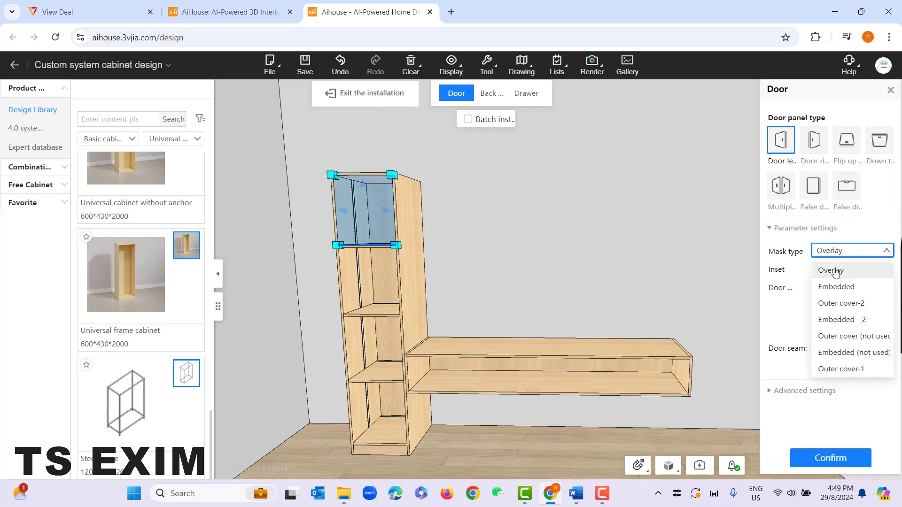
left_click(851, 252)
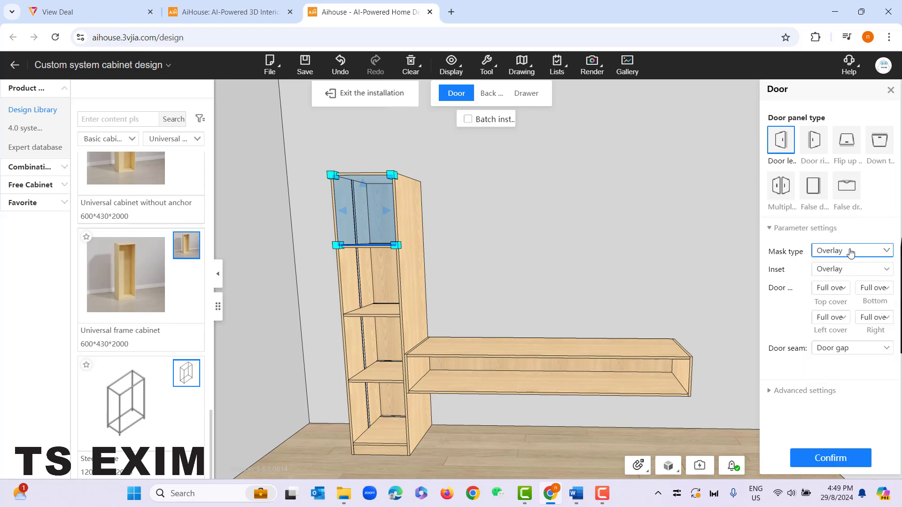
left_click(838, 461)
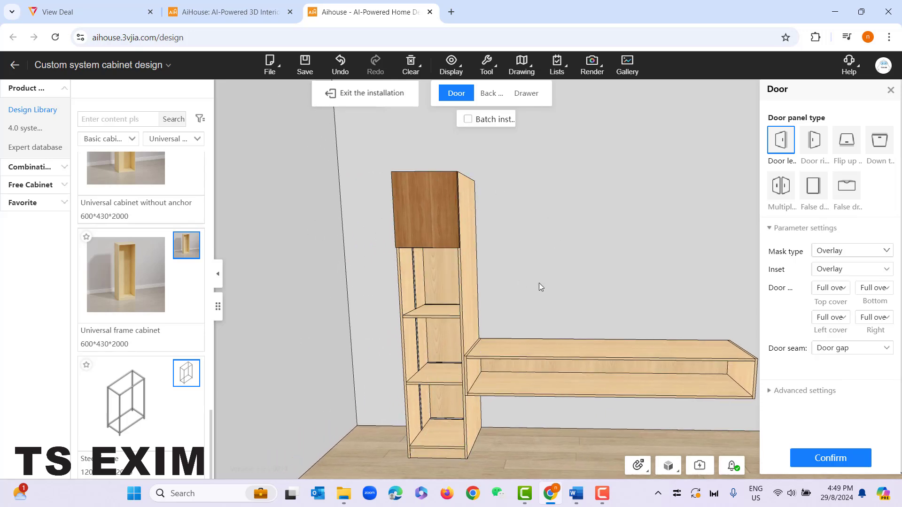
Try a flip-up door with the Embedded mask type on the tall cabinet's second compartment from the top
left_click(441, 267)
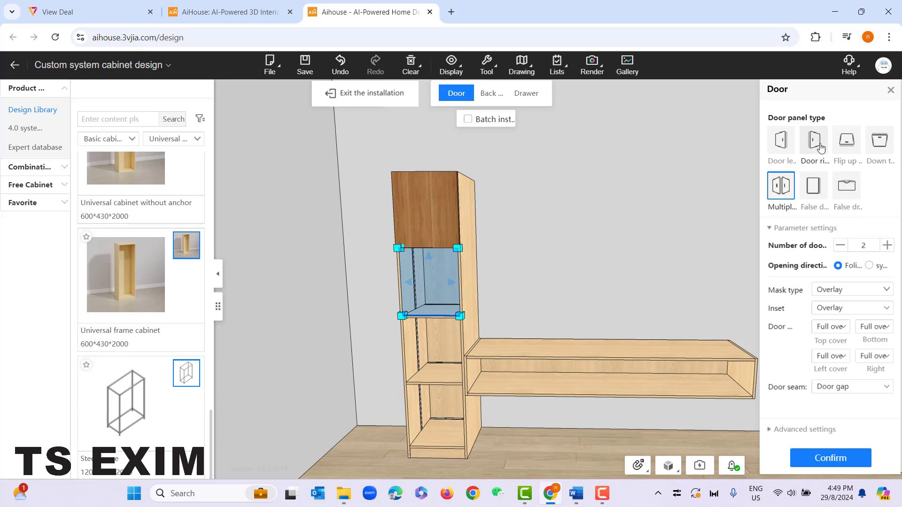
left_click(845, 147)
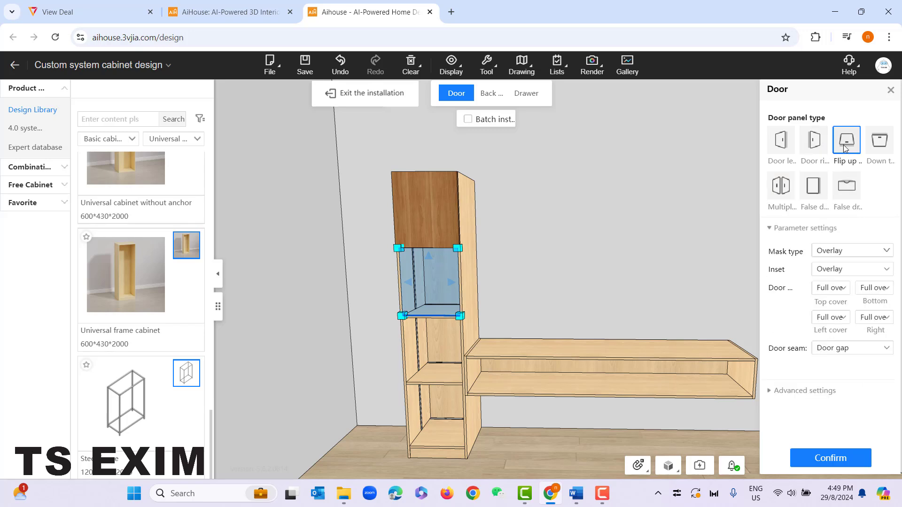
left_click(861, 253)
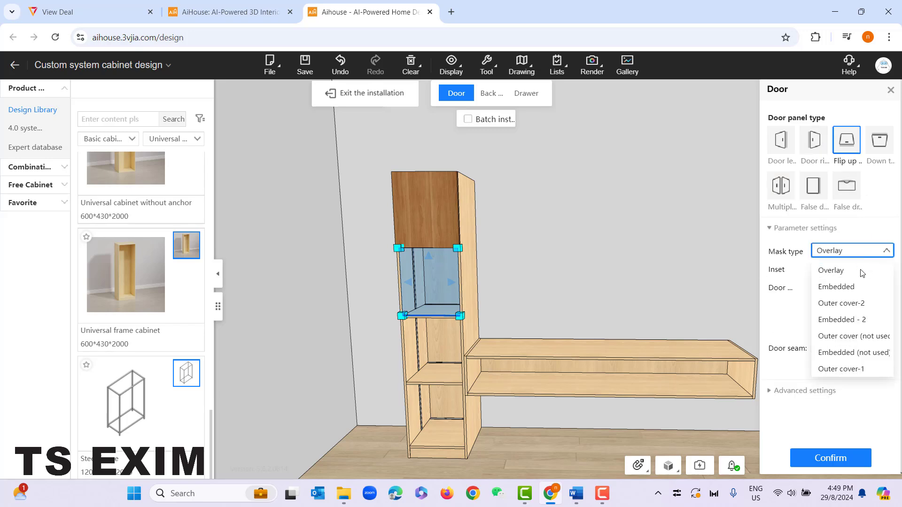
left_click(836, 288)
left_click(819, 459)
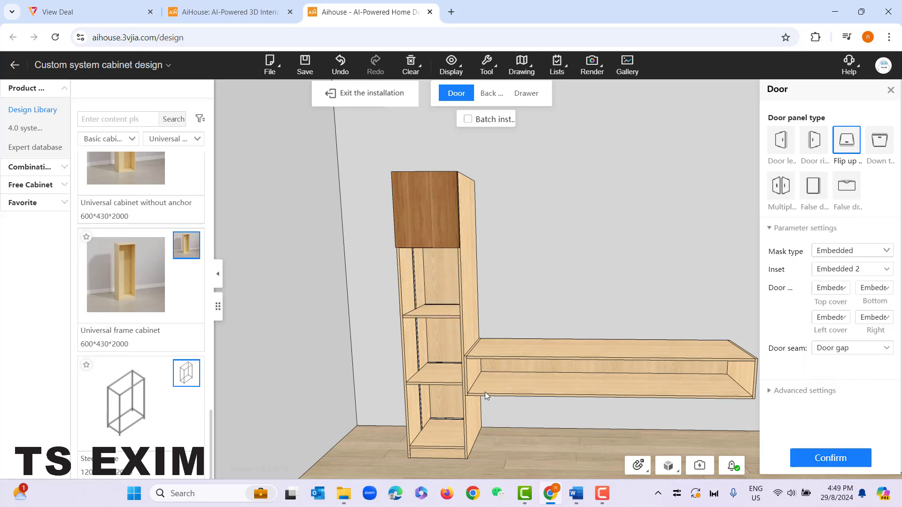
scroll(458, 330, "up", 3)
scroll(493, 308, "up", 4)
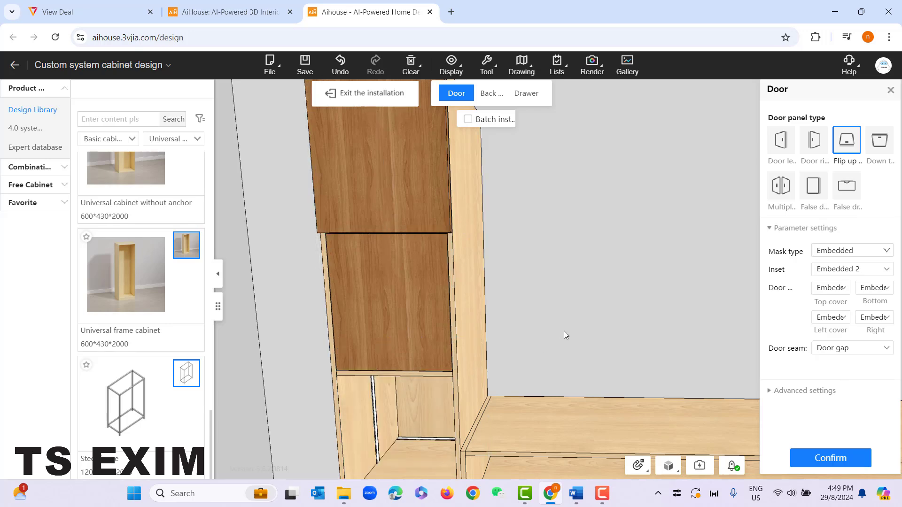
scroll(563, 330, "down", 2)
Install a flip-up door with the Overlay mask type on the tall cabinet's second compartment from the top
left_click(452, 294)
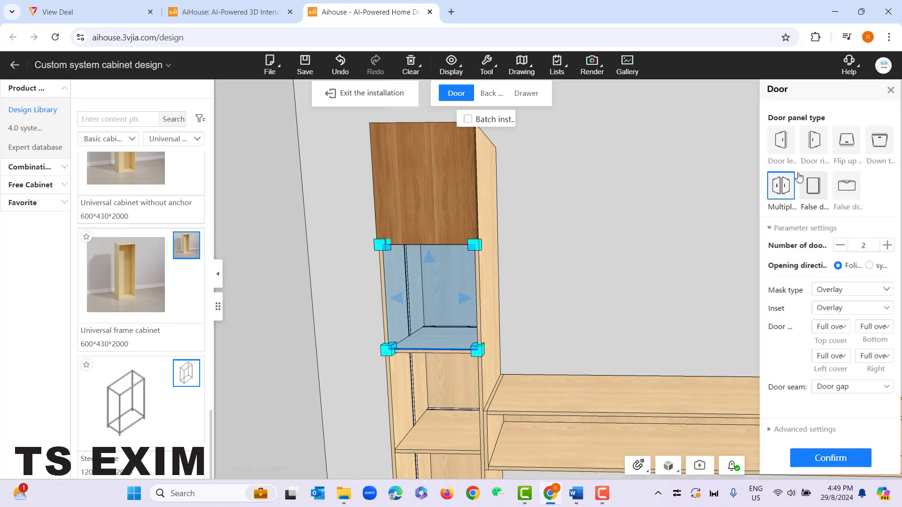
left_click(844, 148)
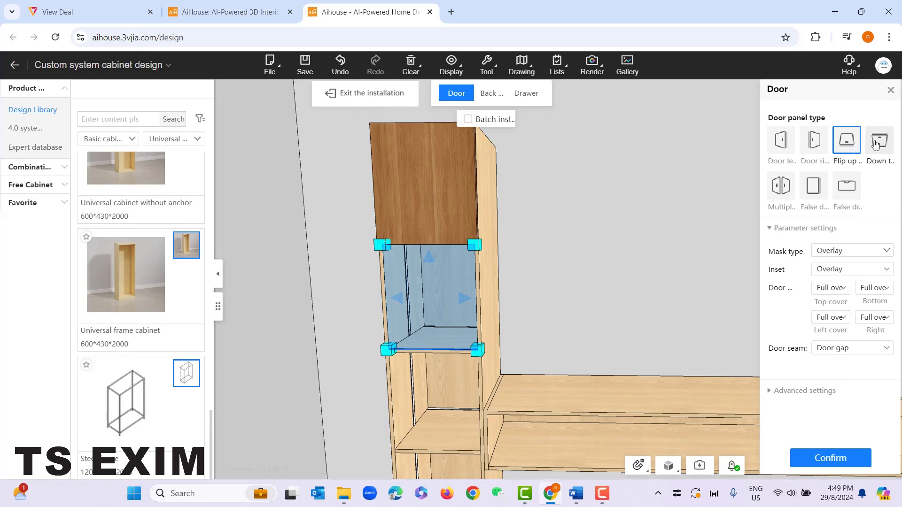
left_click(851, 463)
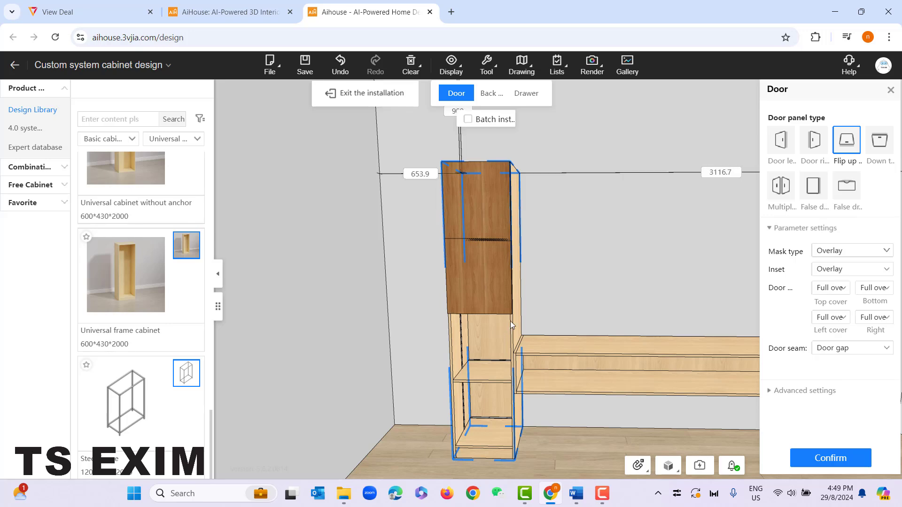
Install an Overlay flip-up door on the tall cabinet's third compartment from the top and exit the door installation
left_click(507, 430)
left_click(491, 352)
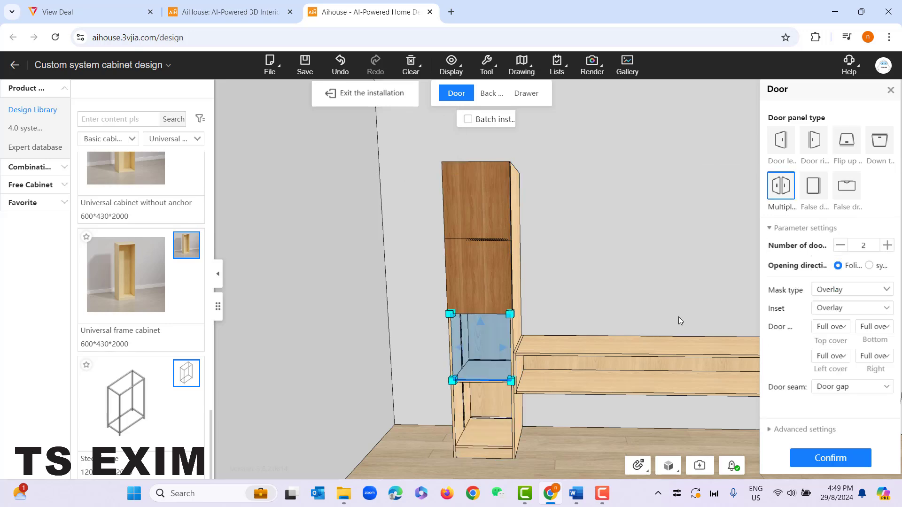
left_click(846, 141)
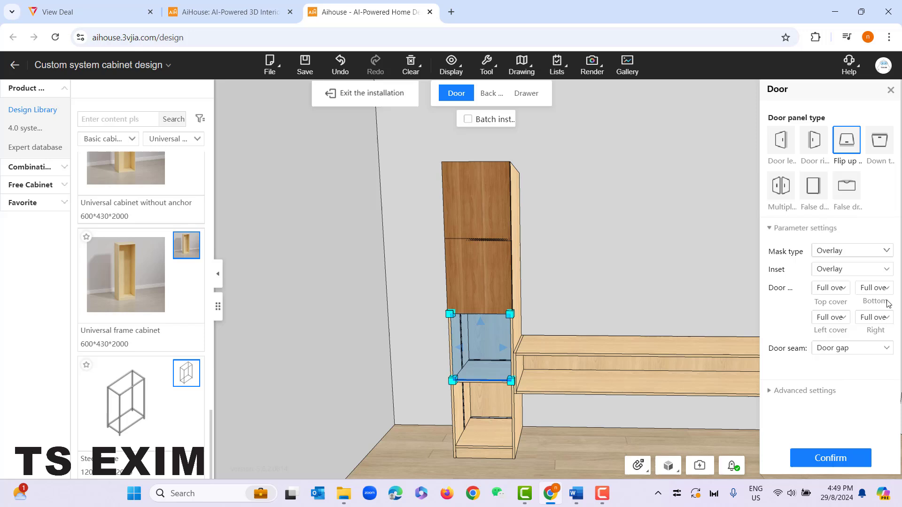
left_click(854, 458)
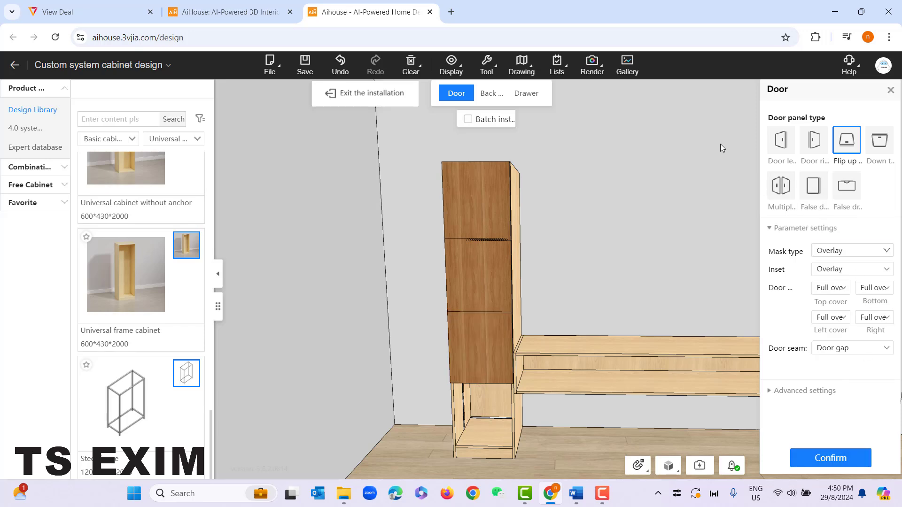
left_click(890, 91)
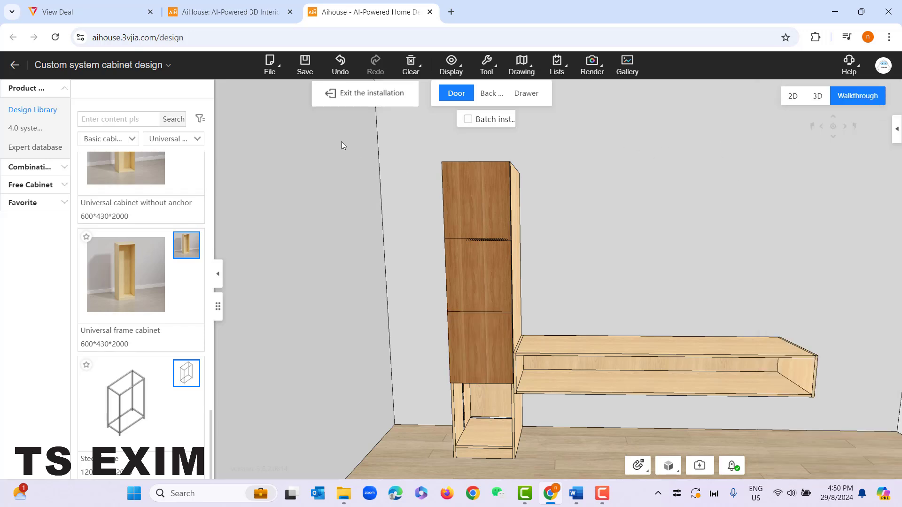
left_click(369, 93)
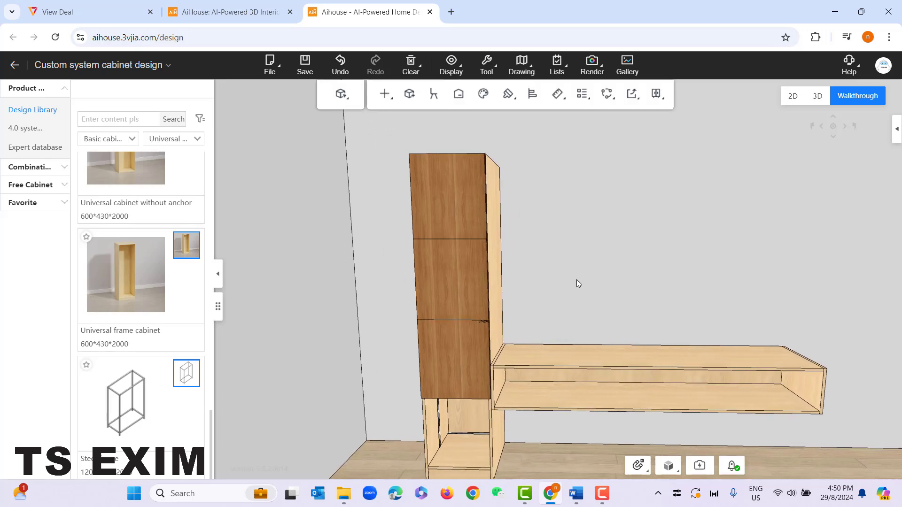
Examine the three doors on the tall cabinet and the gaps between them up close
scroll(578, 286, "up", 3)
scroll(483, 257, "up", 2)
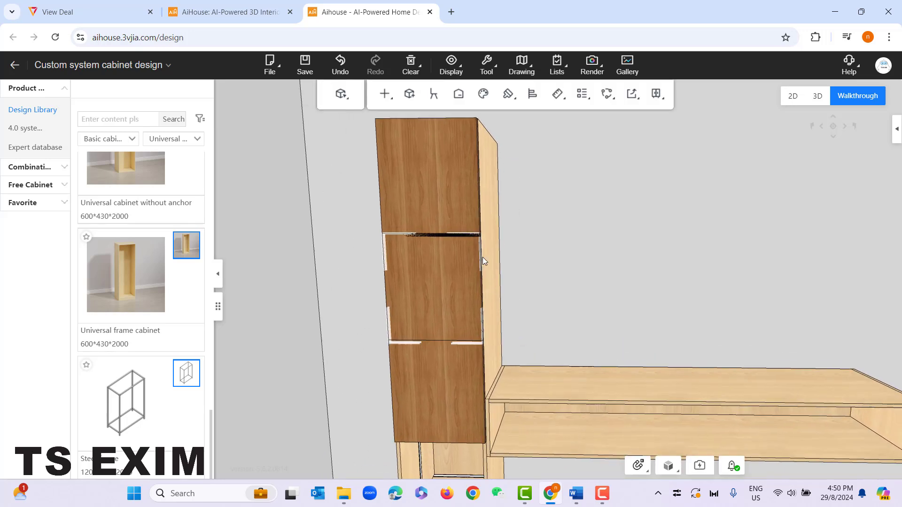
scroll(456, 240, "down", 1)
scroll(443, 244, "up", 1)
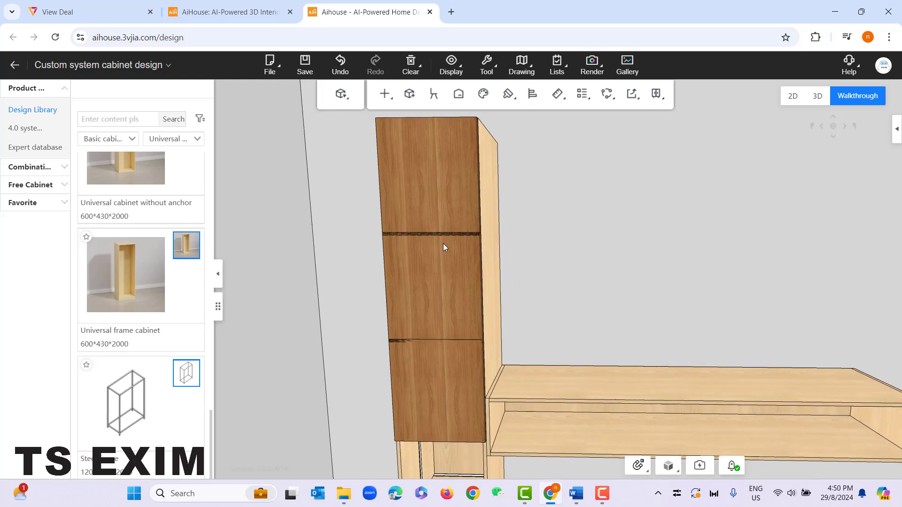
scroll(562, 264, "down", 2)
scroll(565, 271, "up", 2)
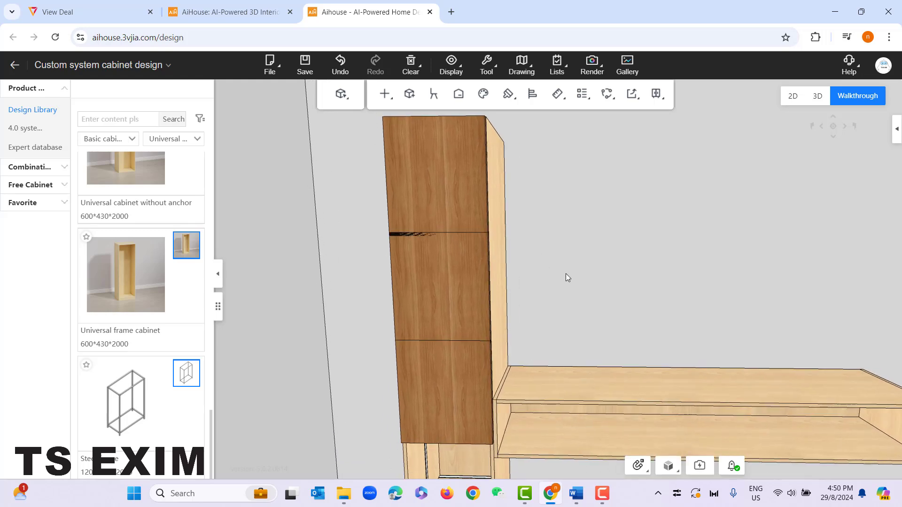
scroll(532, 268, "down", 1)
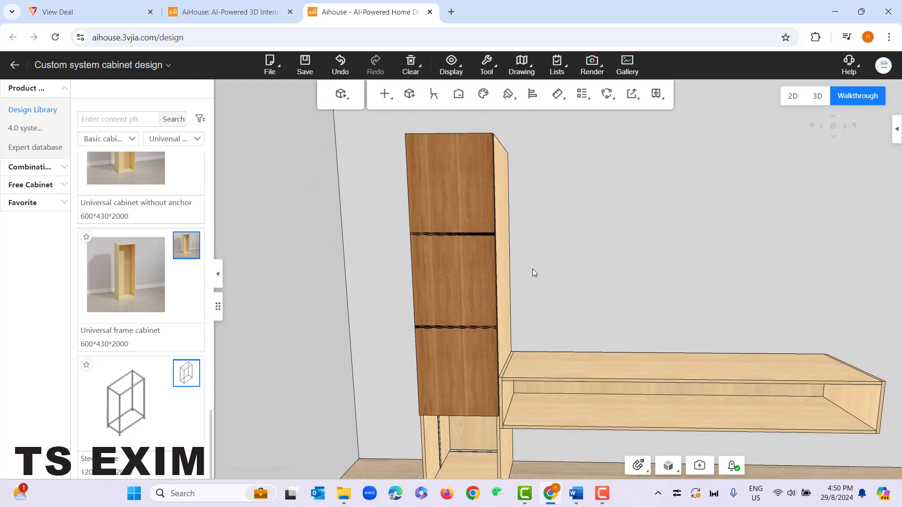
Set the bottom cover of the tall cabinet's top door to Partial Overlay
scroll(532, 275, "up", 1)
scroll(532, 268, "down", 1)
scroll(532, 260, "down", 1)
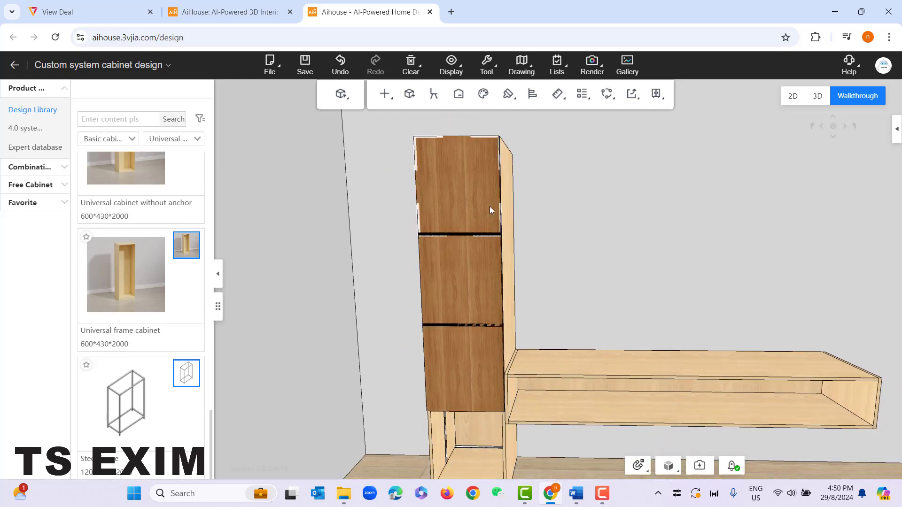
left_click(476, 191)
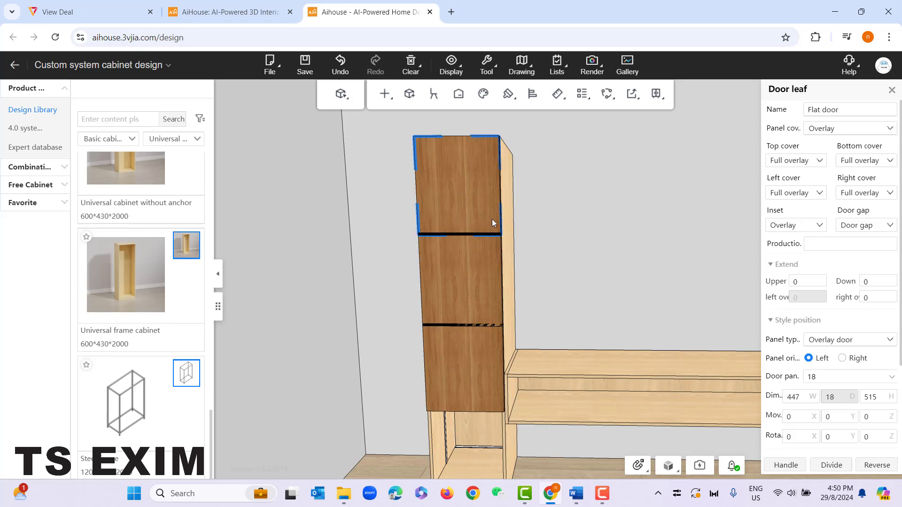
left_click(883, 163)
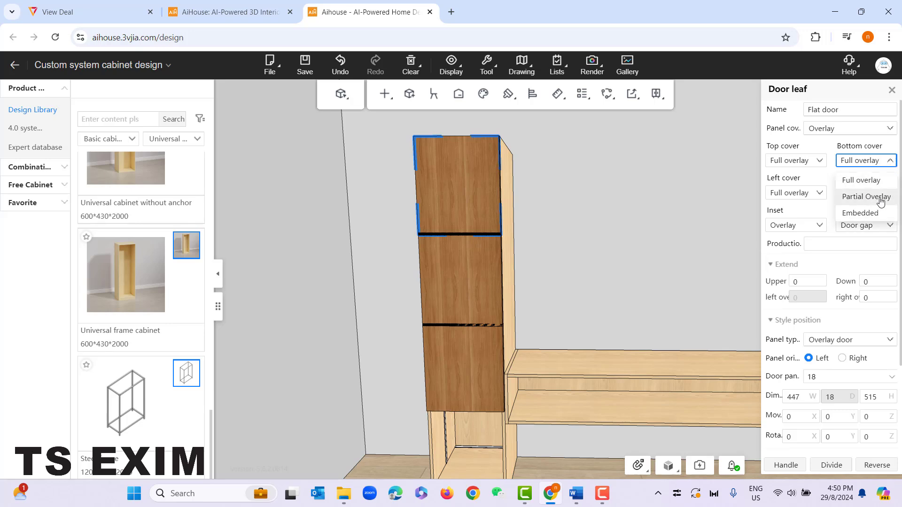
left_click(880, 197)
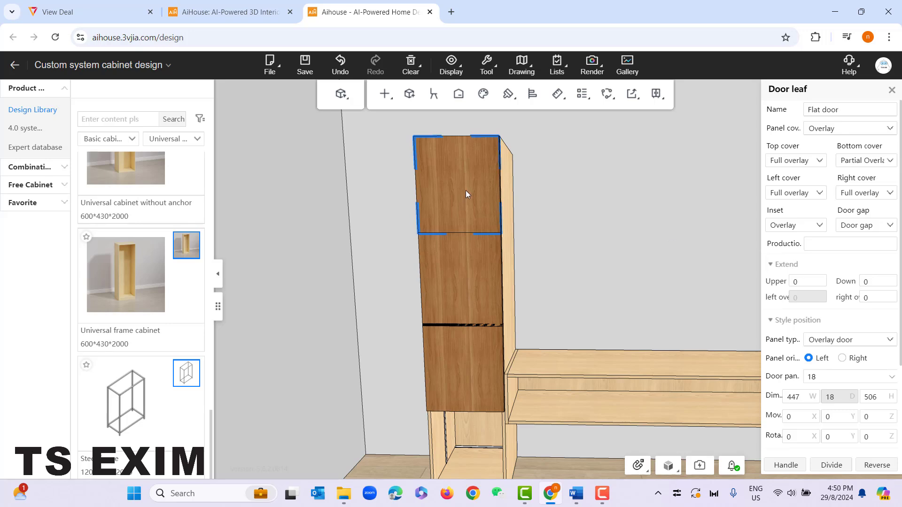
Try Embedded as the top door's bottom cover and set it back to Partial Overlay
left_click(885, 162)
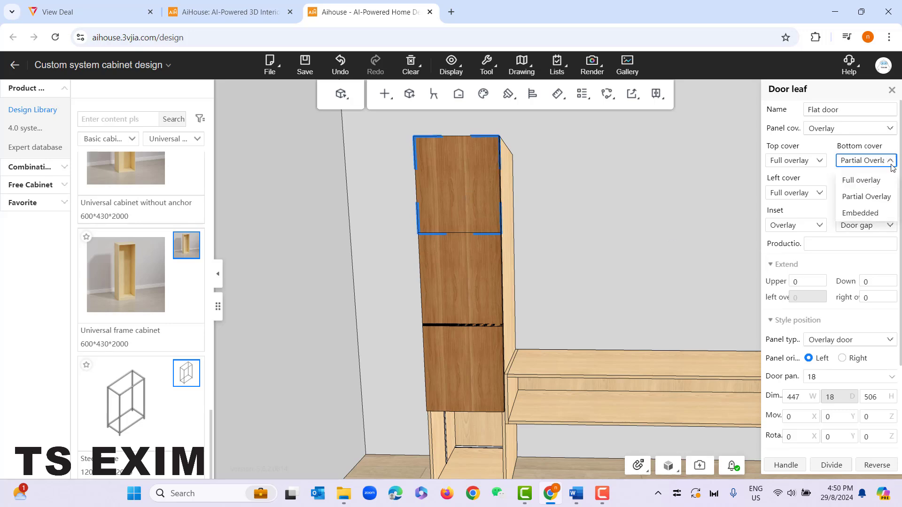
left_click(872, 213)
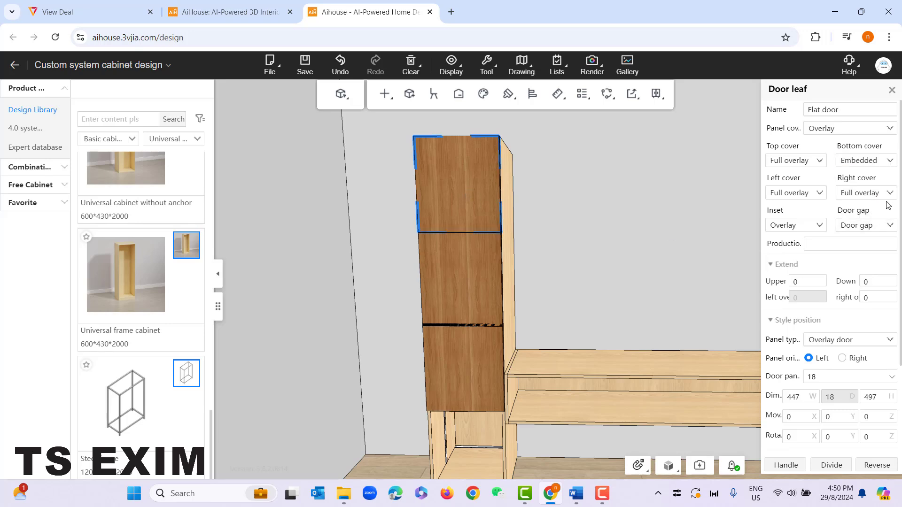
left_click(892, 162)
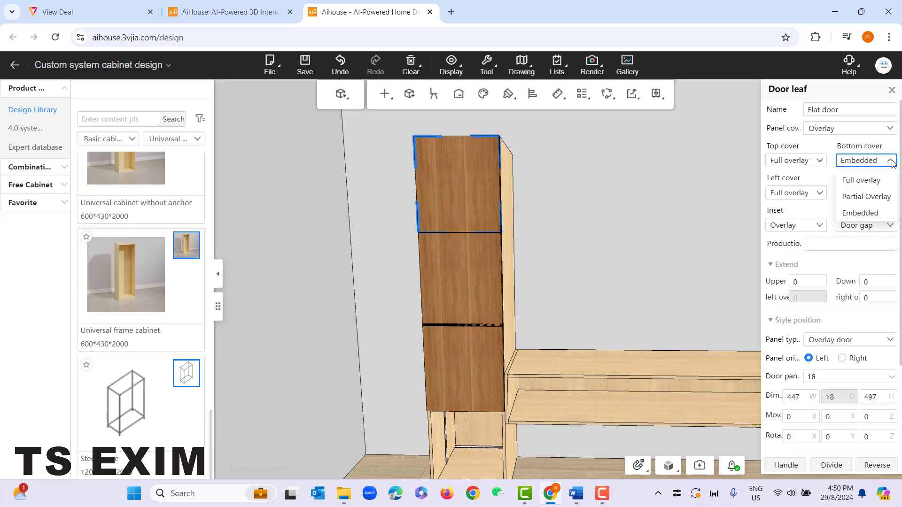
left_click(866, 198)
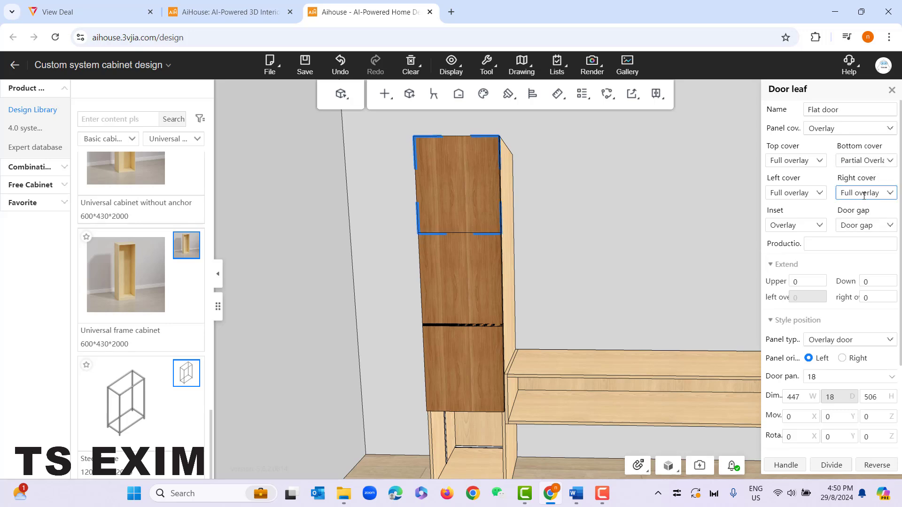
Set both the top and bottom covers of the tall cabinet's second door from the top to Partial Overlay
left_click(475, 280)
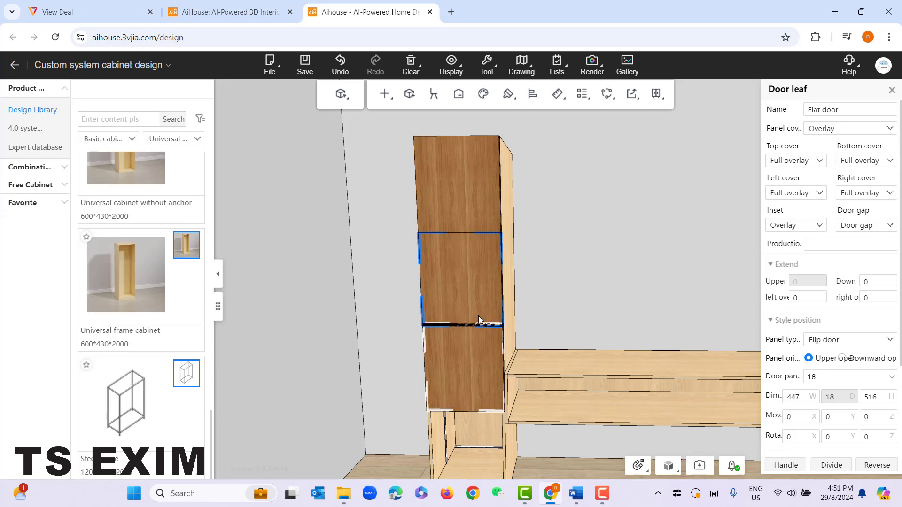
left_click(818, 162)
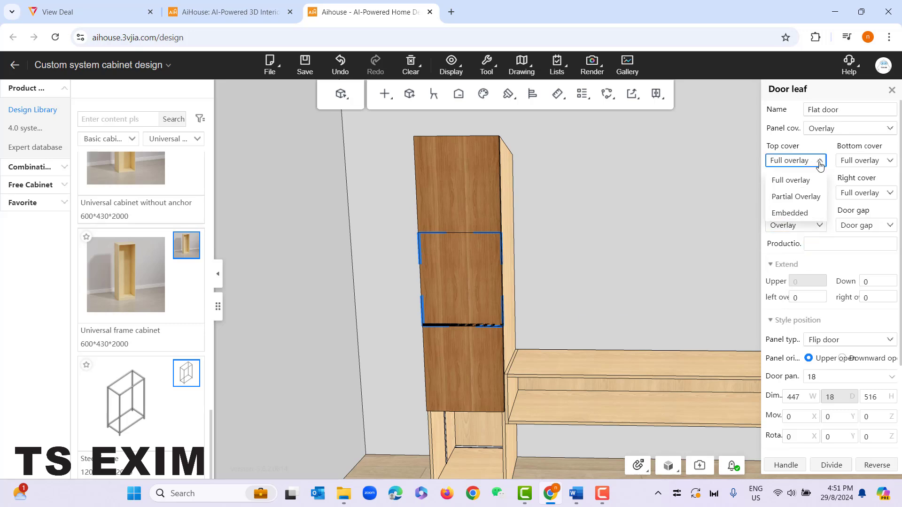
left_click(804, 201)
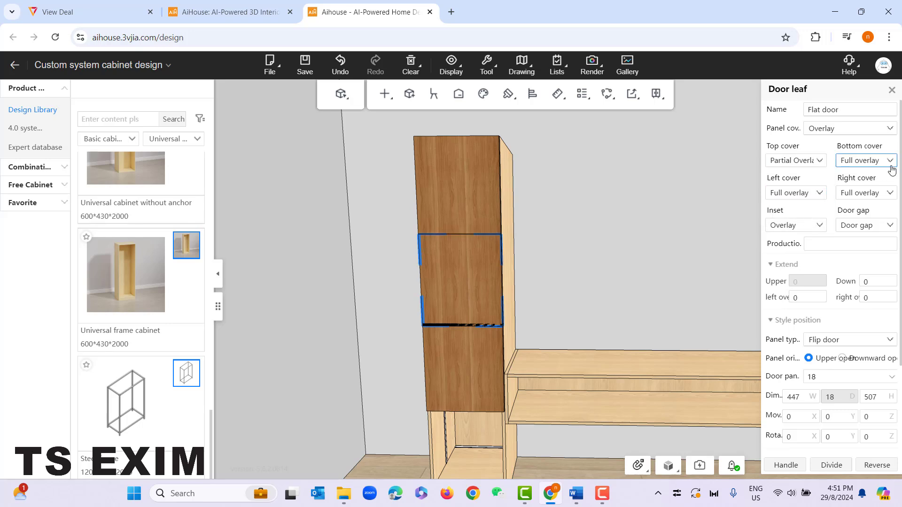
left_click(873, 162)
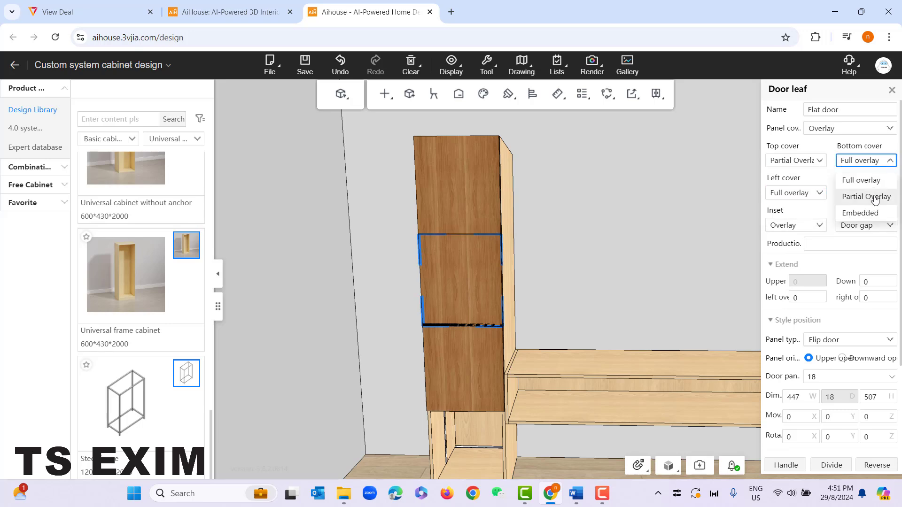
left_click(873, 197)
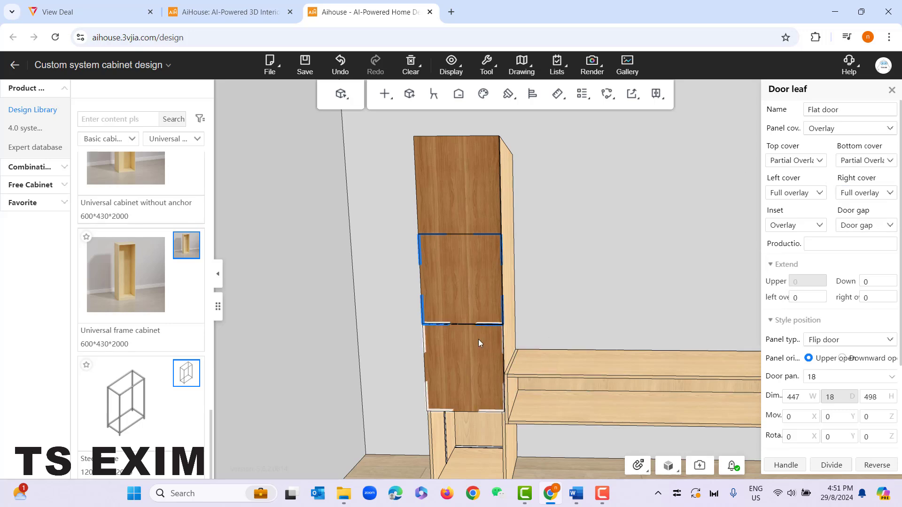
Set the top and bottom covers of the tall cabinet's third door from the top to Partial Overlay and deselect it
left_click(477, 354)
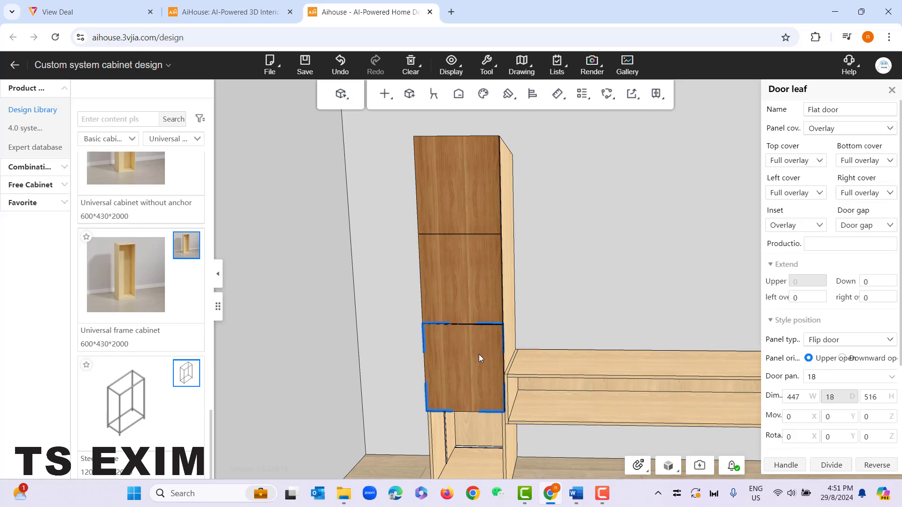
left_click(820, 161)
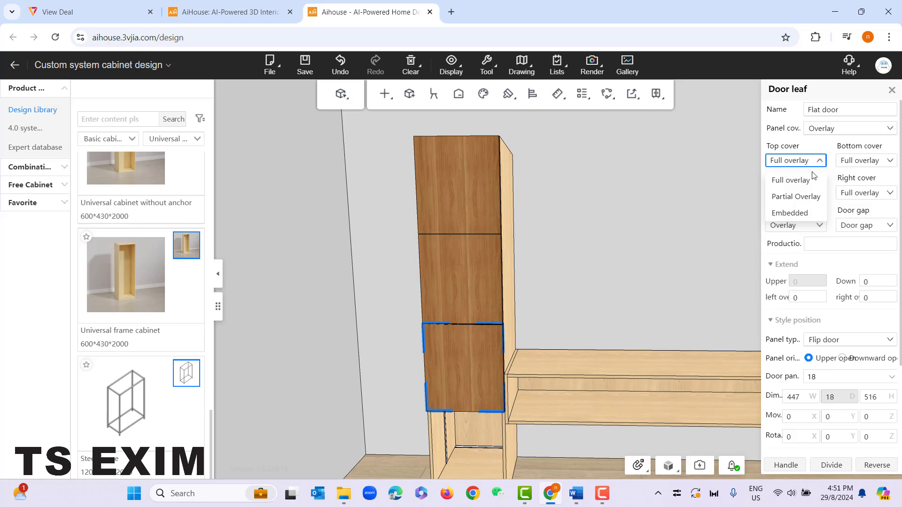
left_click(807, 198)
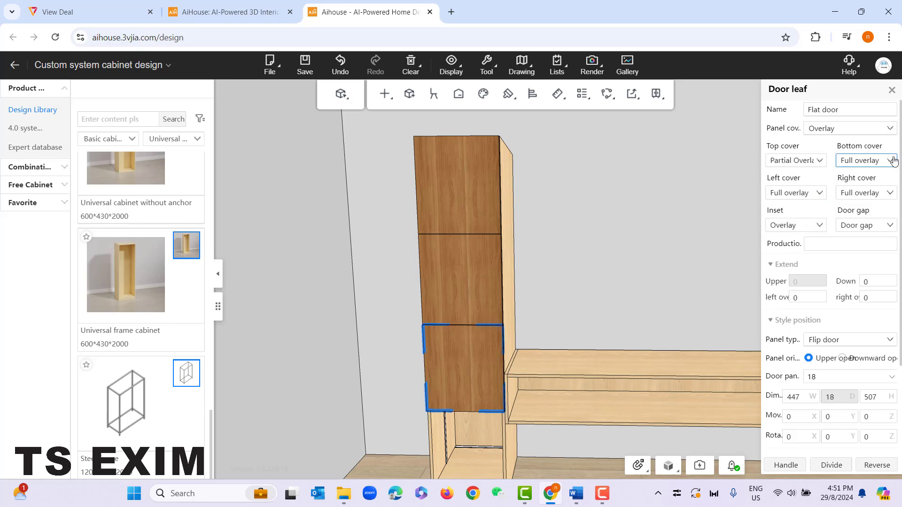
left_click(863, 161)
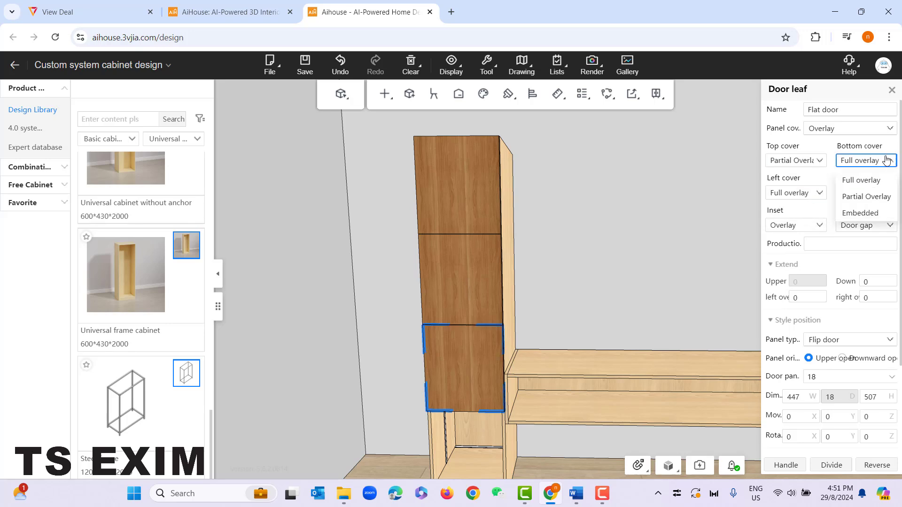
left_click(873, 197)
left_click(658, 306)
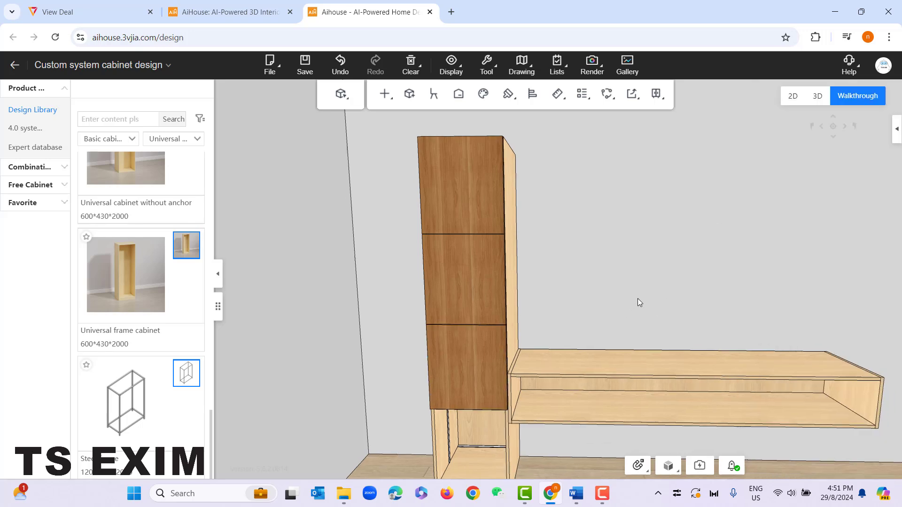
Examine the gaps between the tall cabinet's three doors up close and the whole wall unit from farther away
key("s")
key("a")
key("w")
key("d")
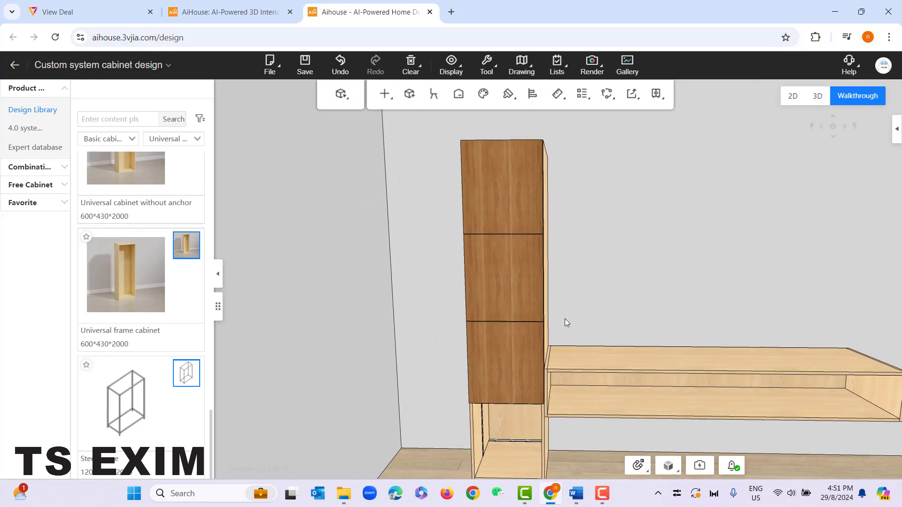
key("w")
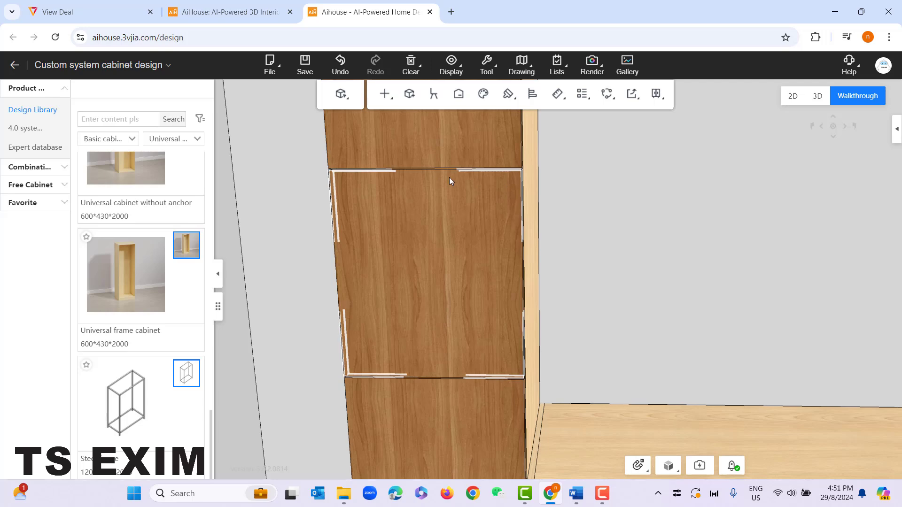
key("s")
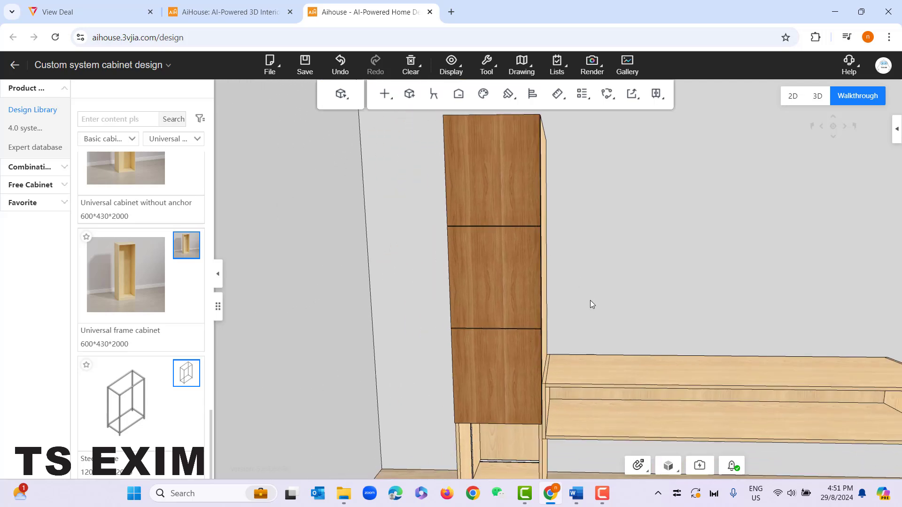
key("s")
key("s")
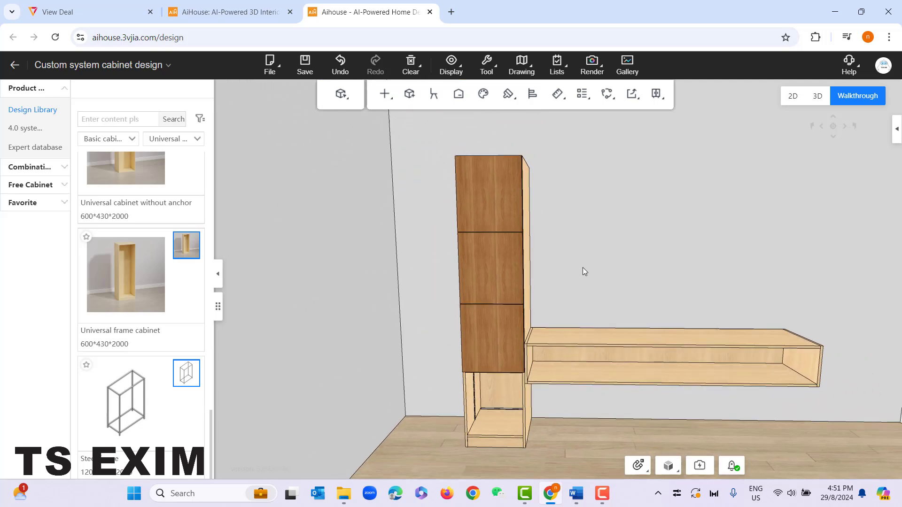
key("s")
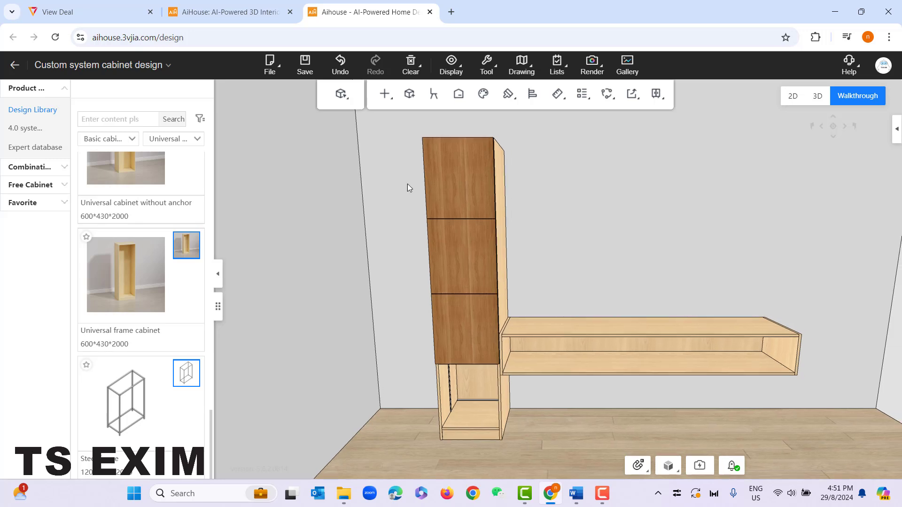
Start a drawer installation in the tall cabinet's open bottom compartment with the Overlay door installation type
left_click(385, 94)
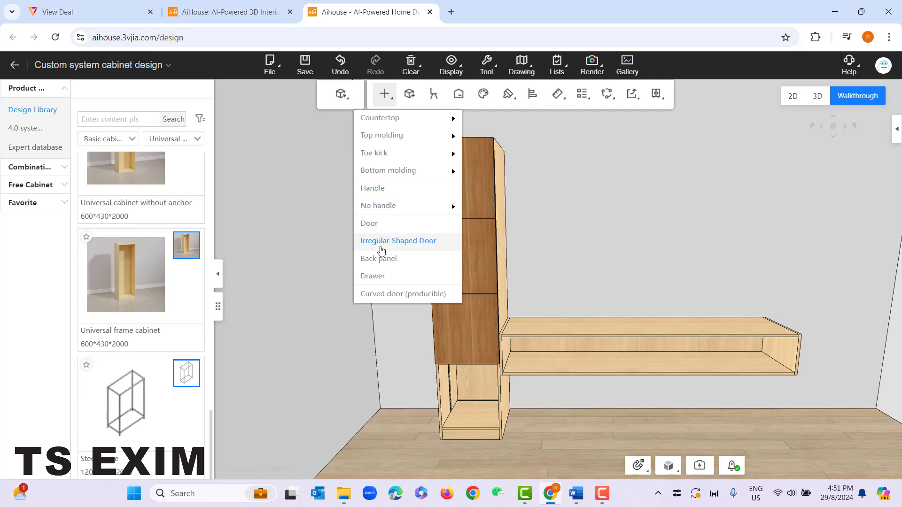
left_click(401, 282)
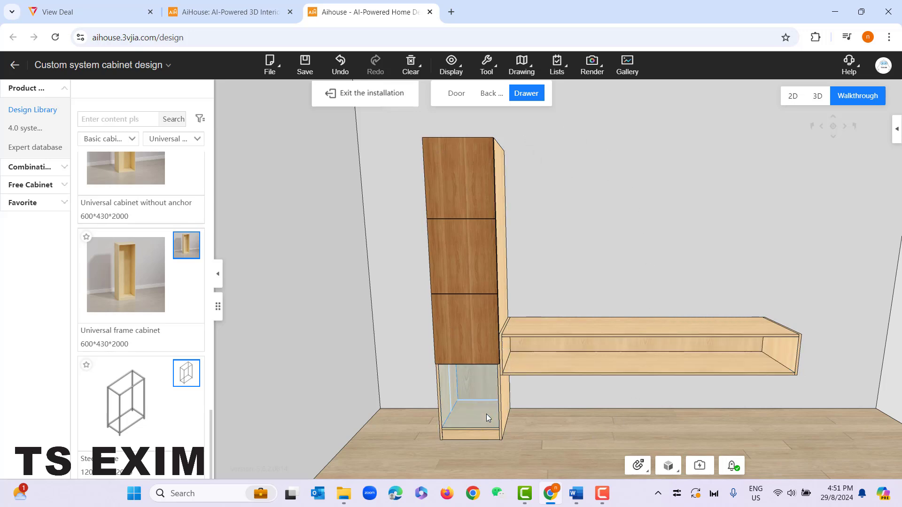
left_click(476, 392)
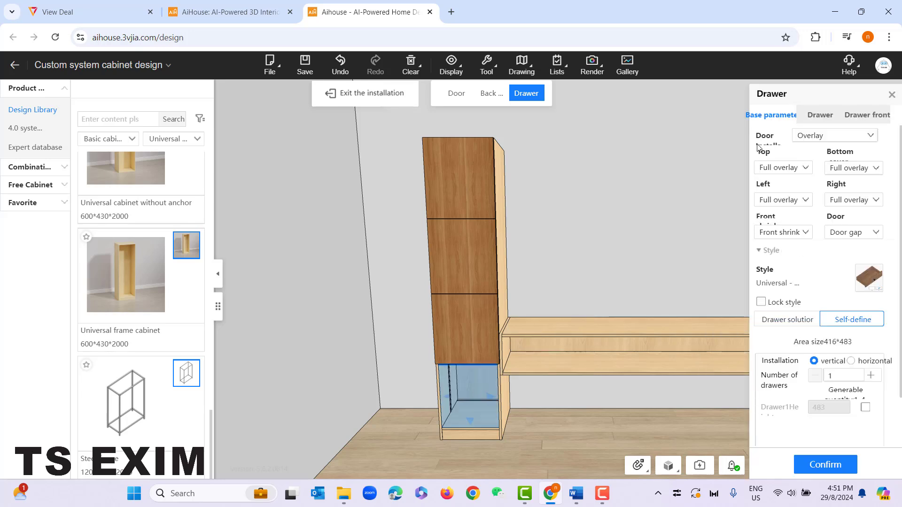
left_click(821, 136)
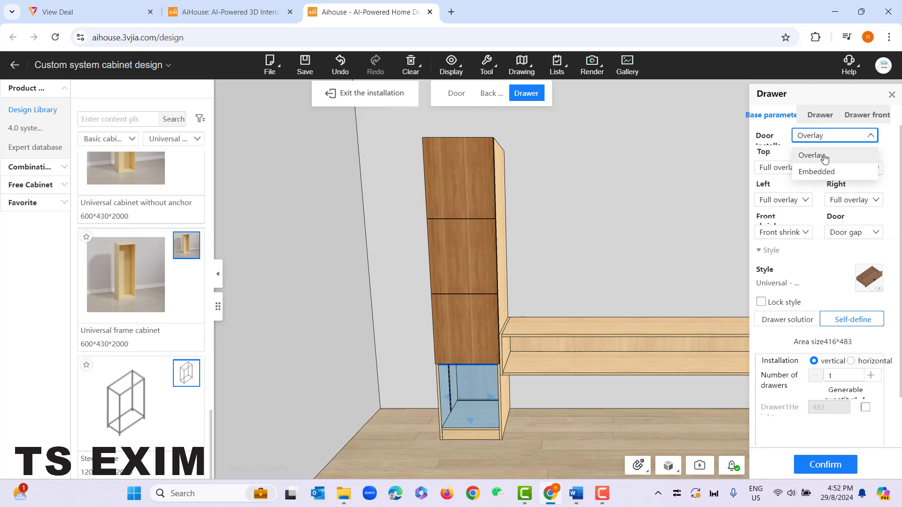
left_click(817, 155)
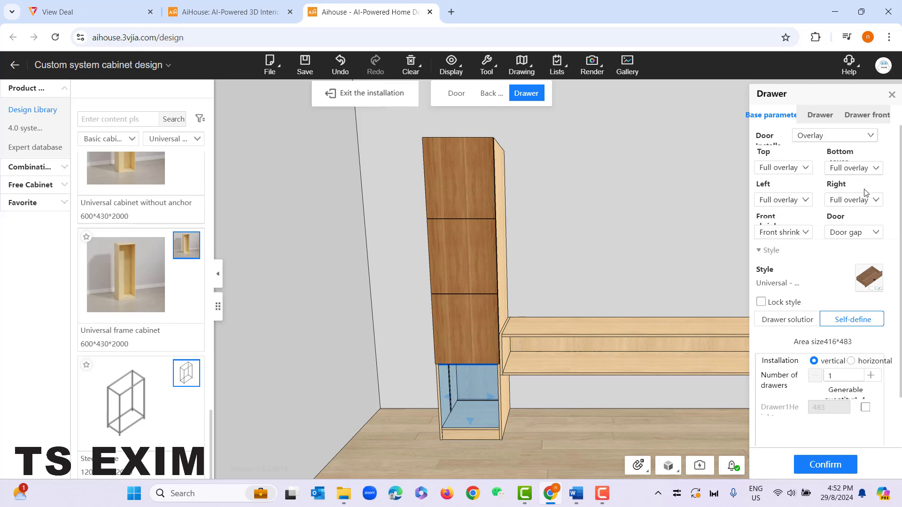
Set the top cover of the bottom compartment's drawer to Partial Overlay
scroll(472, 384, "up", 3)
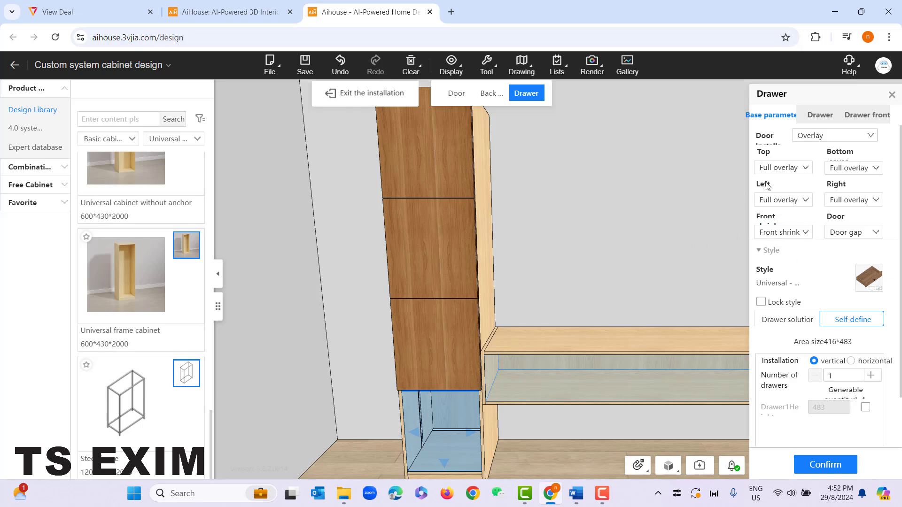
left_click(799, 169)
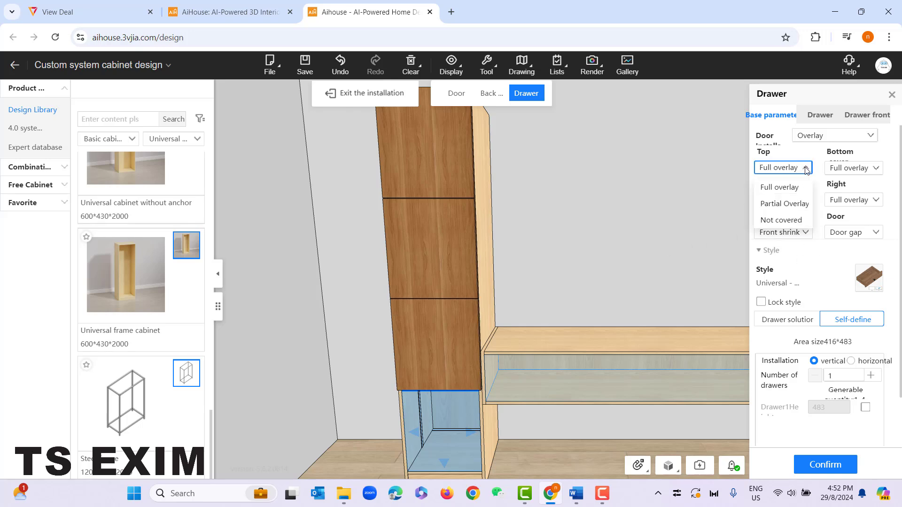
left_click(792, 205)
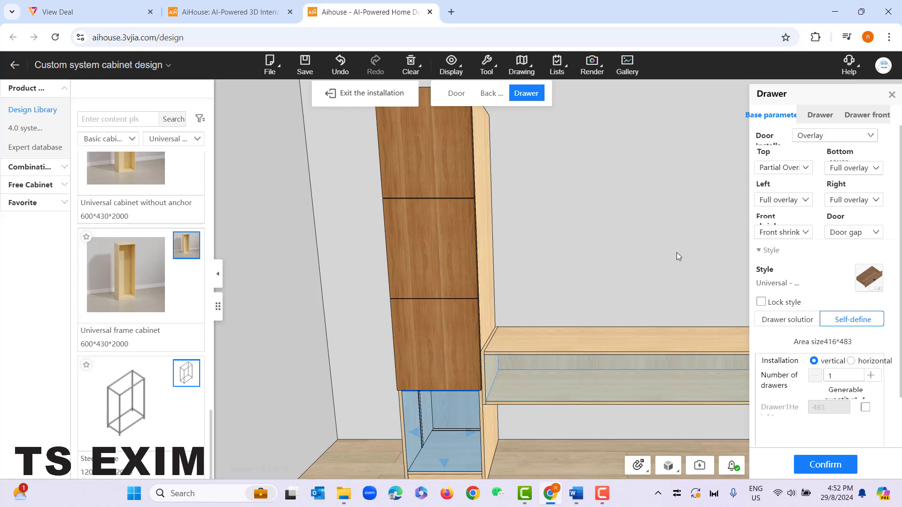
left_click(784, 169)
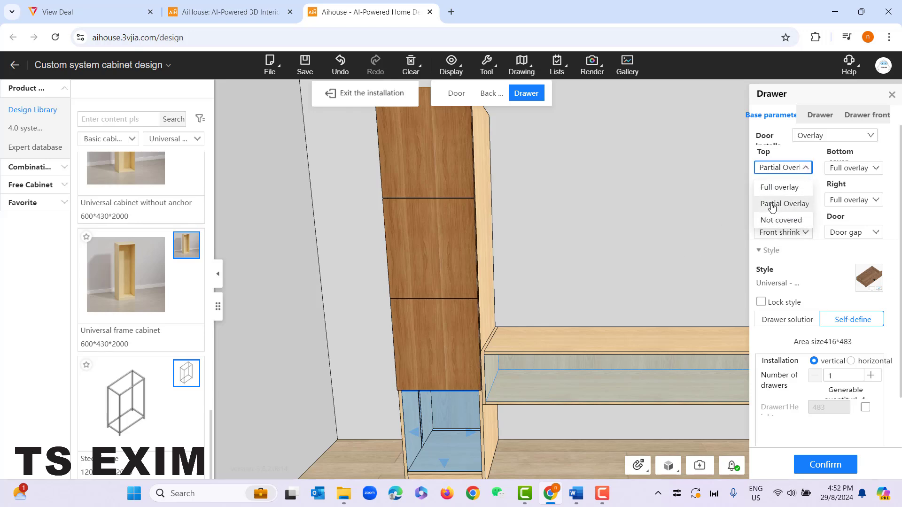
left_click(805, 174)
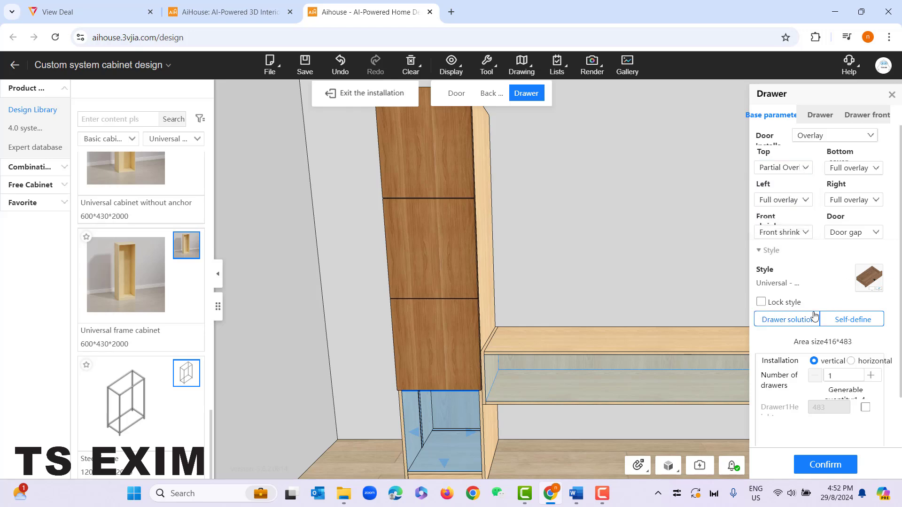
scroll(801, 364, "down", 1)
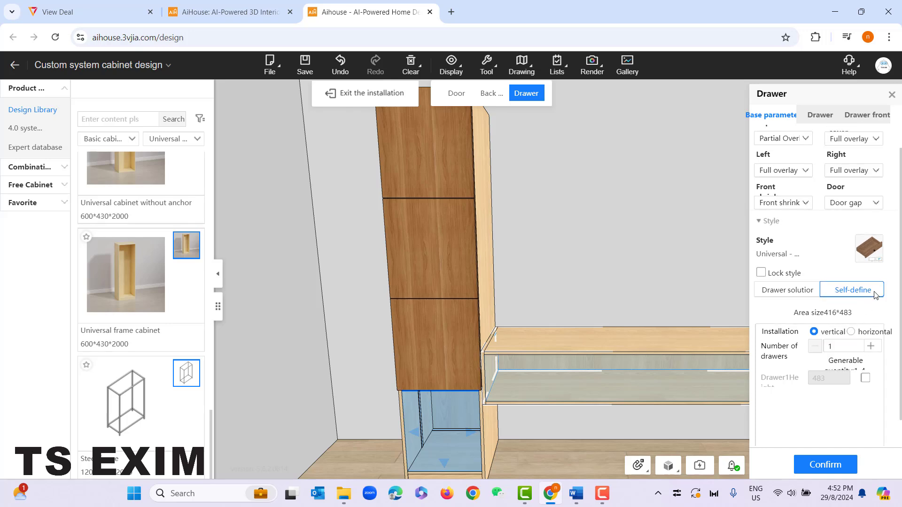
scroll(870, 296, "down", 1)
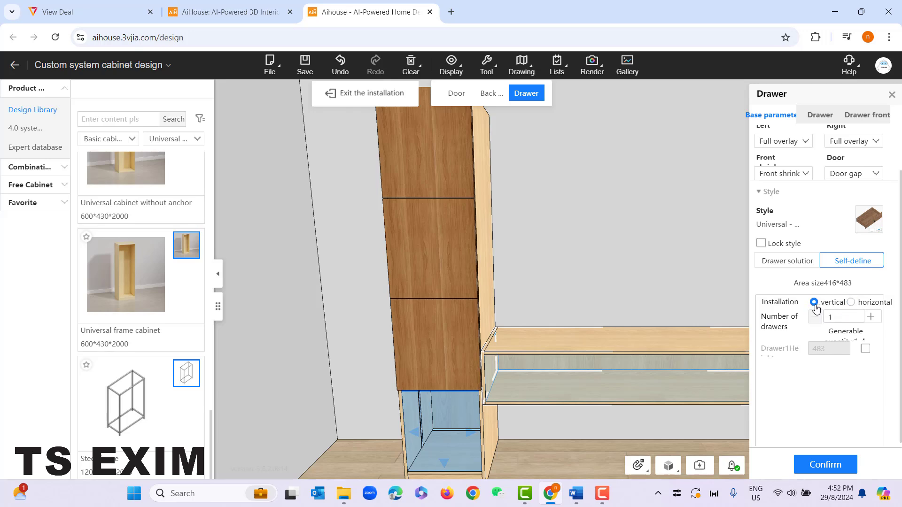
Install three vertically stacked drawers of equal height in the tall cabinet's bottom compartment
left_click(871, 318)
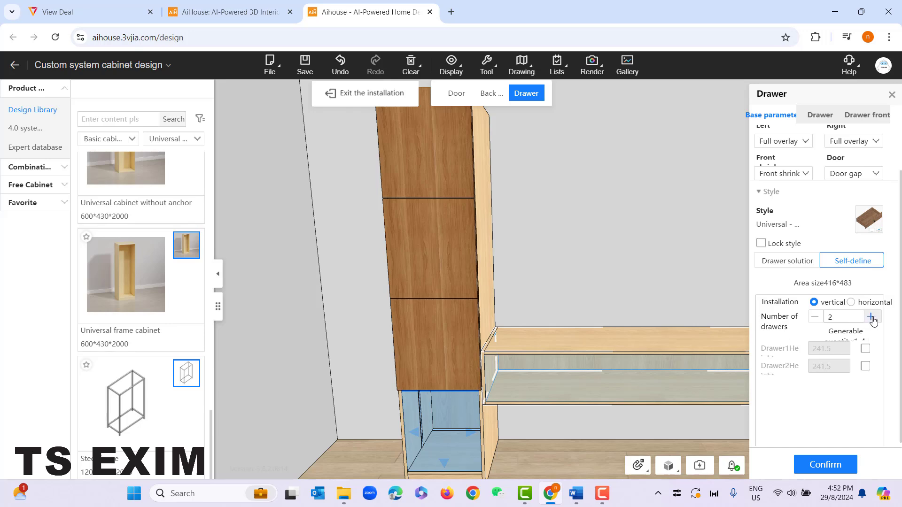
left_click(871, 318)
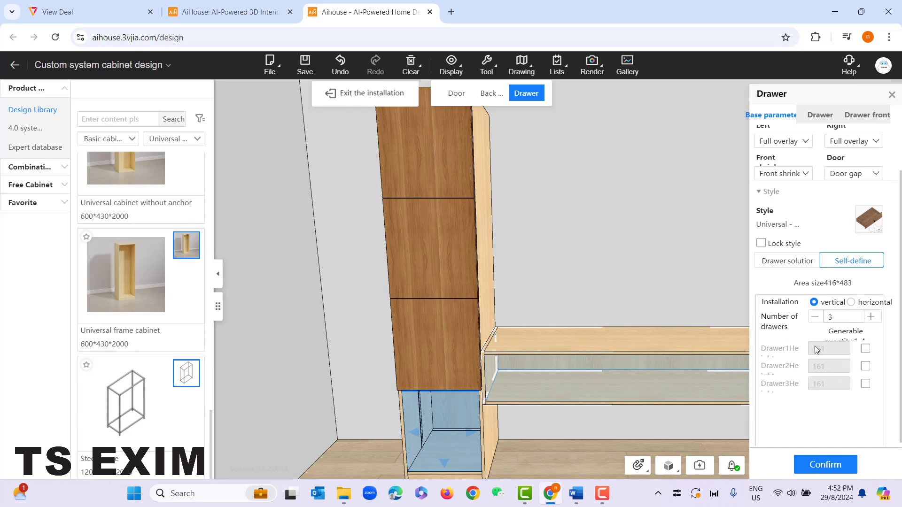
left_click(818, 467)
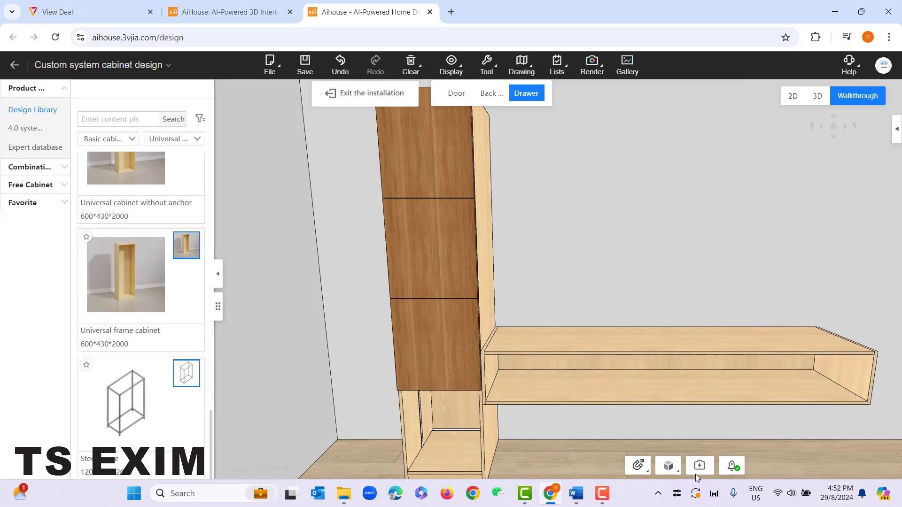
left_click(456, 421)
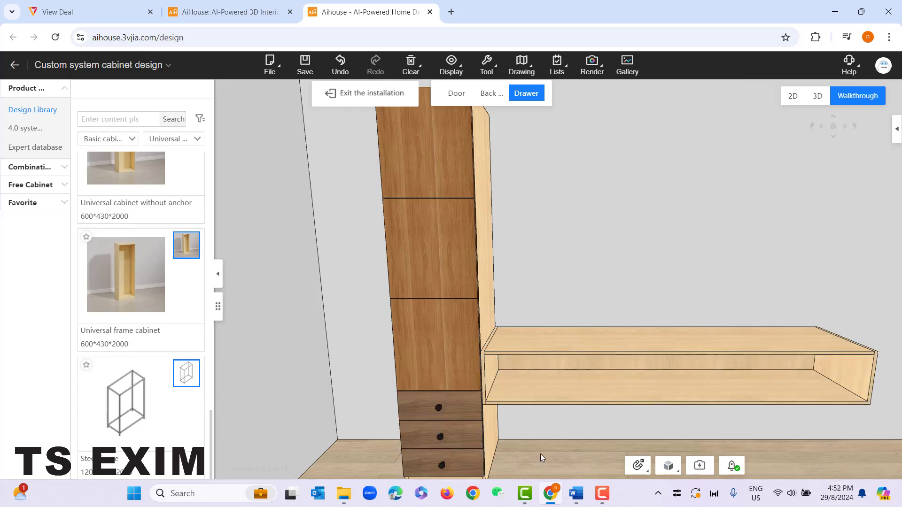
Install three drawers side by side in the floating low cabinet using the horizontal installation
scroll(544, 436, "down", 3)
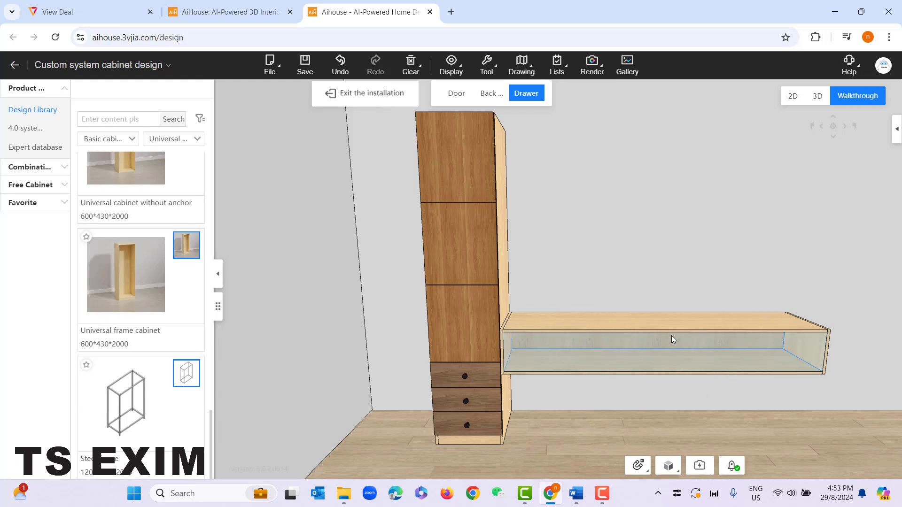
left_click(592, 340)
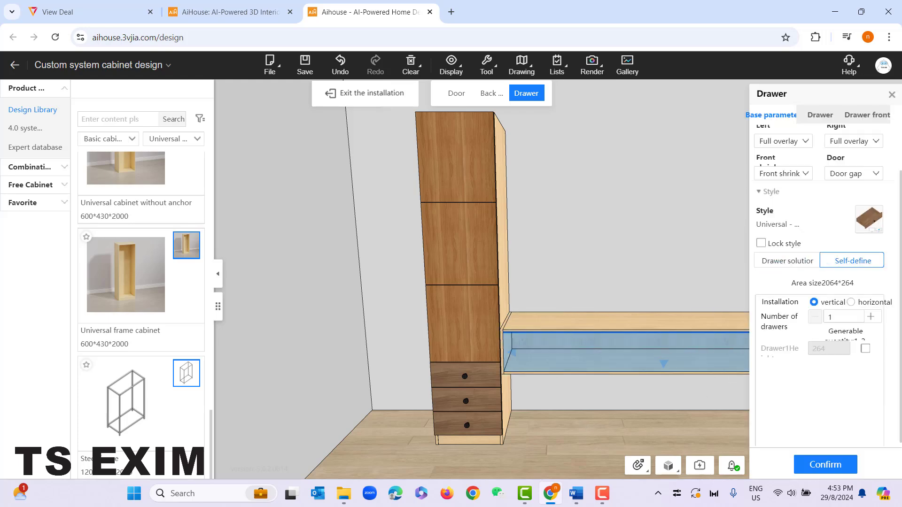
left_click(851, 303)
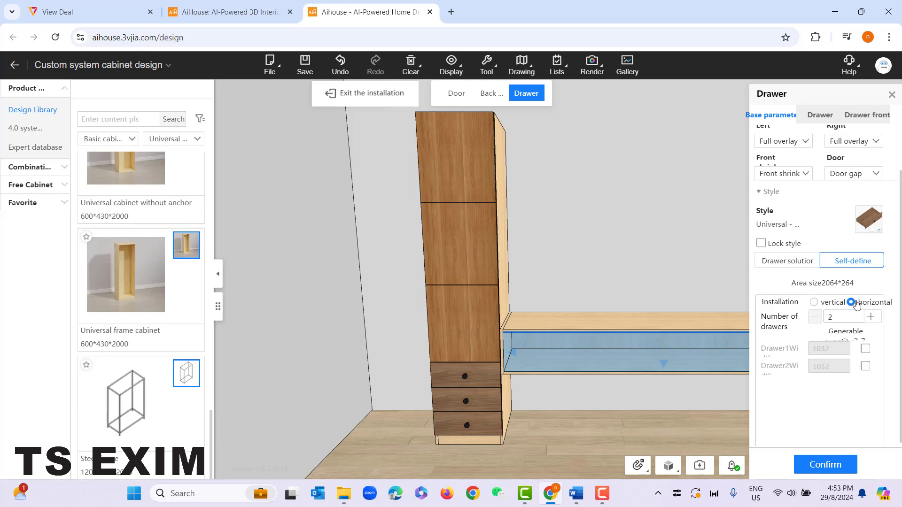
left_click(872, 317)
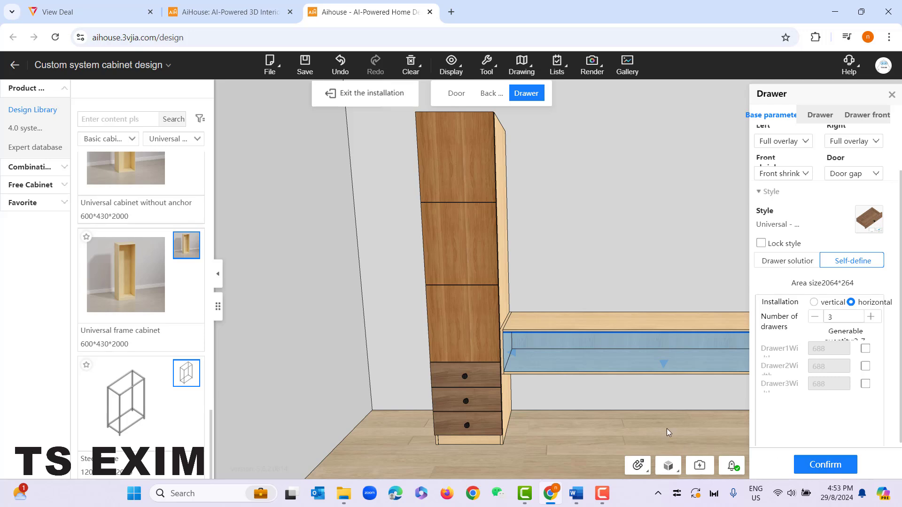
left_click(819, 465)
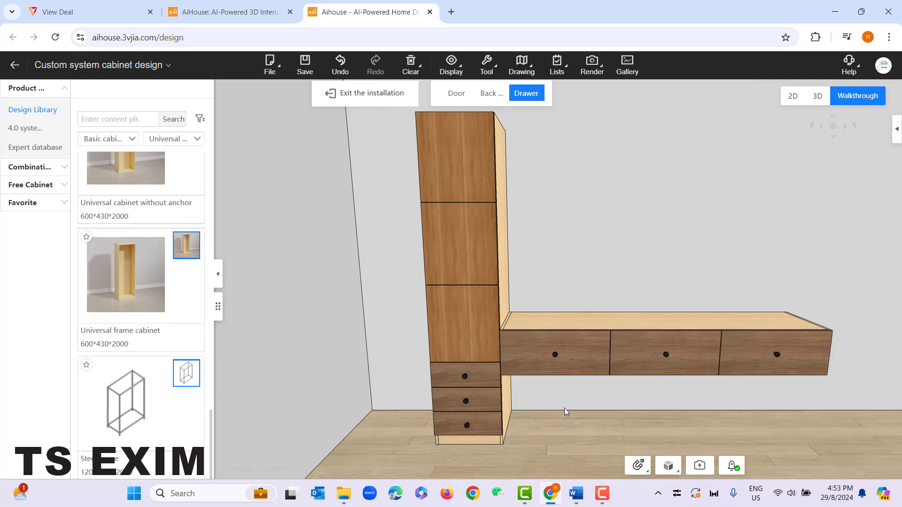
Delete the left and right drawers of the floating low cabinet, keeping only the middle one
scroll(564, 408, "up", 2)
left_click_drag(785, 452, 775, 441)
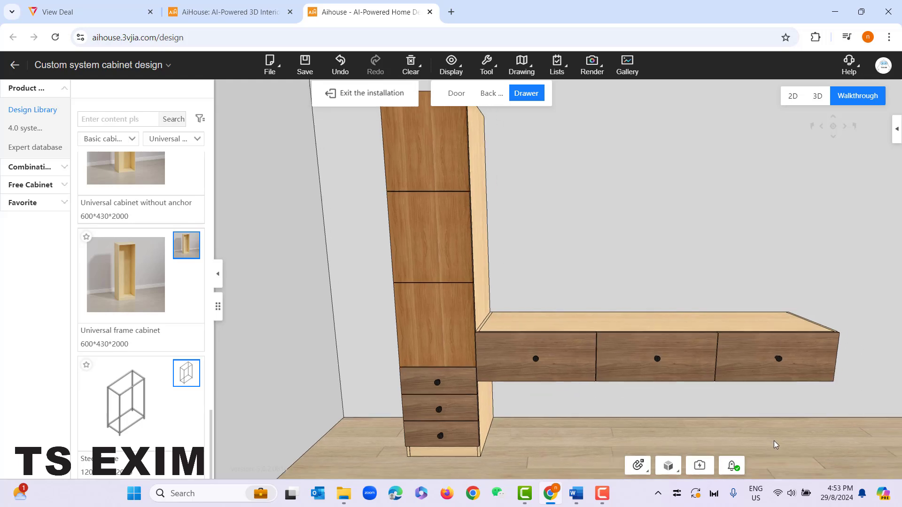
left_click(532, 363)
key("Delete")
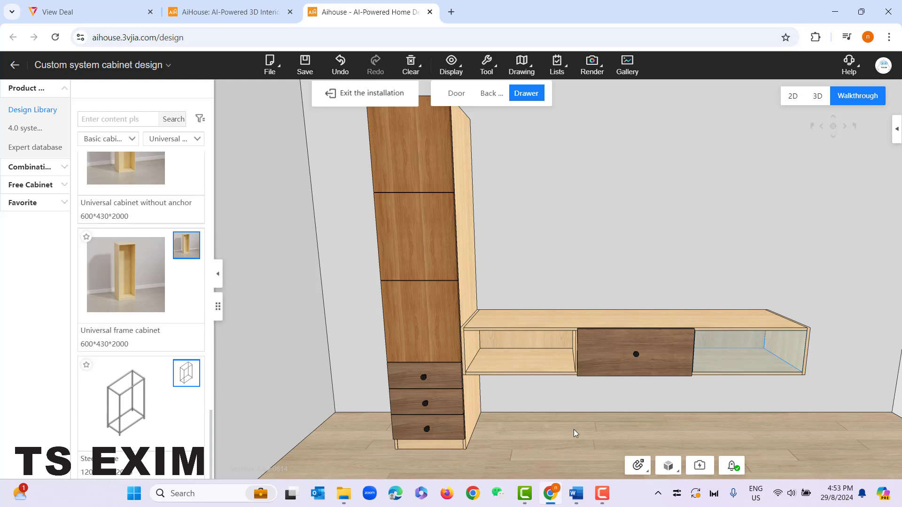
right_click_drag(574, 430, 626, 412)
scroll(627, 411, "down", 1)
scroll(638, 411, "up", 2)
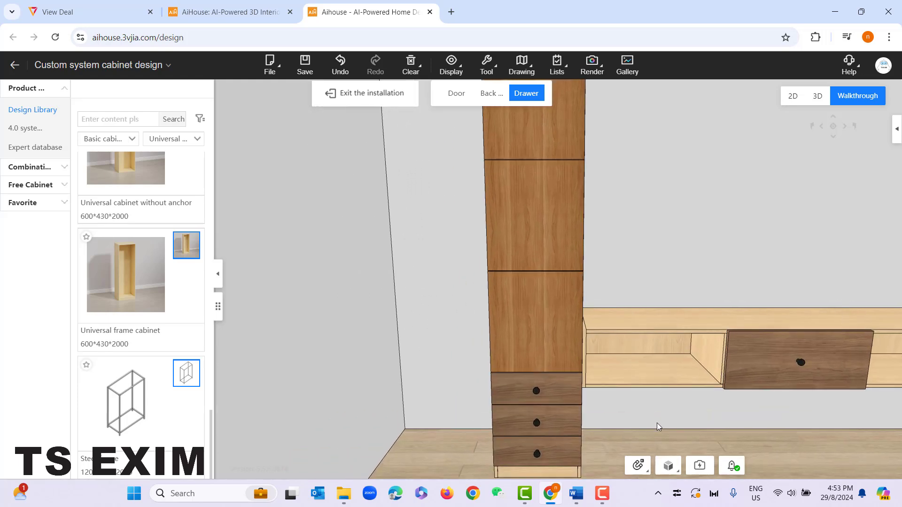
left_click_drag(657, 423, 520, 393)
left_click_drag(581, 399, 646, 405)
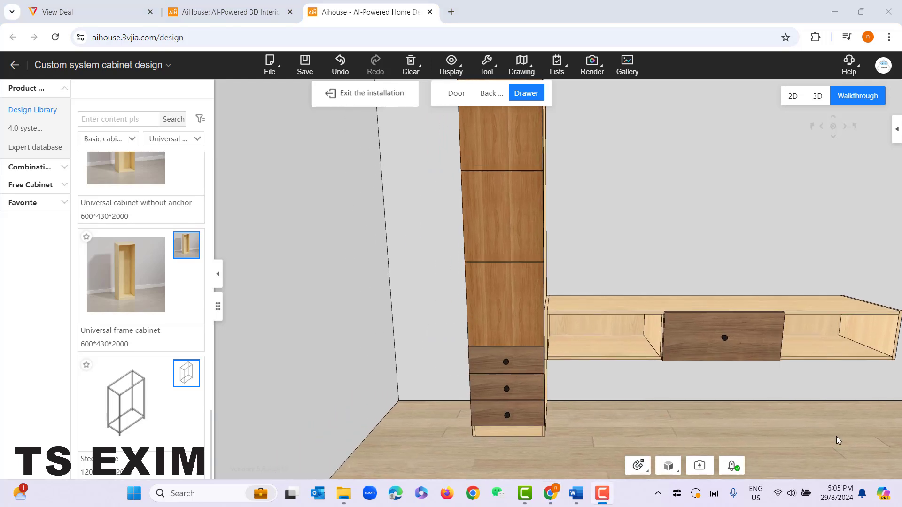
Set the tall cabinet's drawers to vertical installation with three drawers and a Drawer3 height of 250
left_click(537, 421)
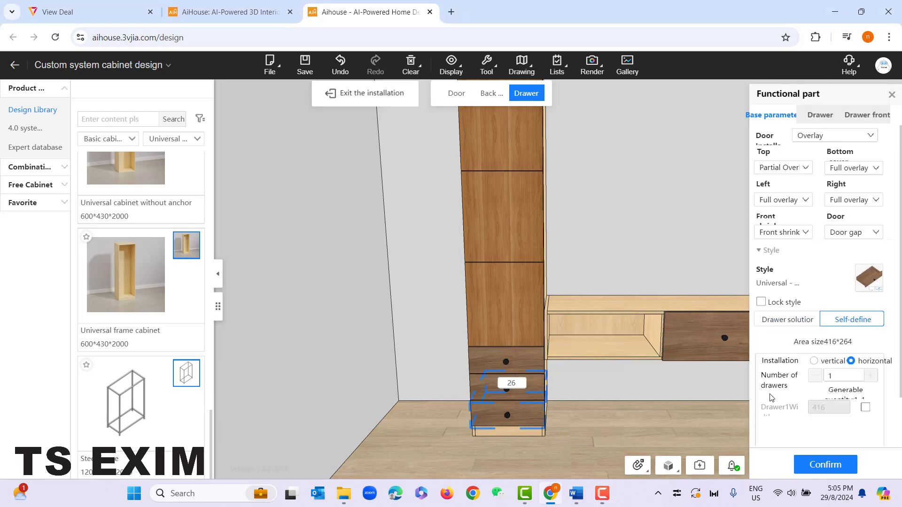
left_click(814, 361)
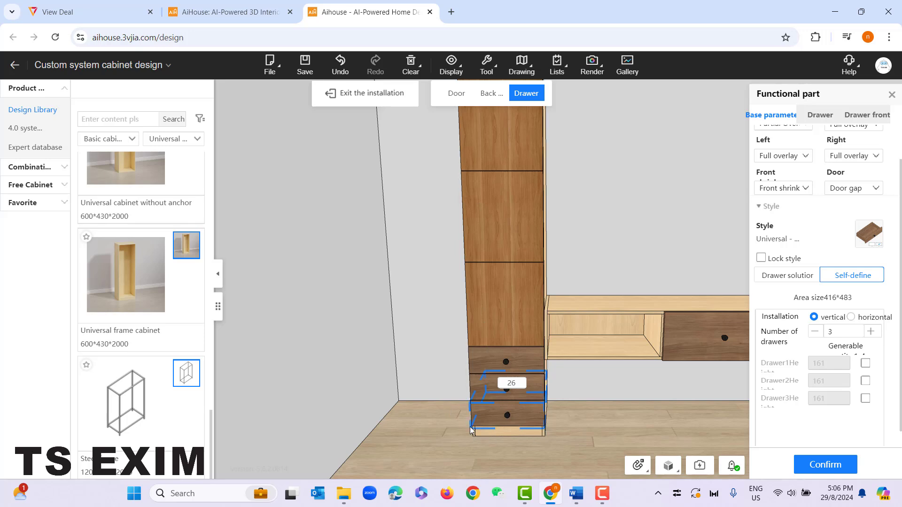
left_click(866, 399)
double_click(810, 401)
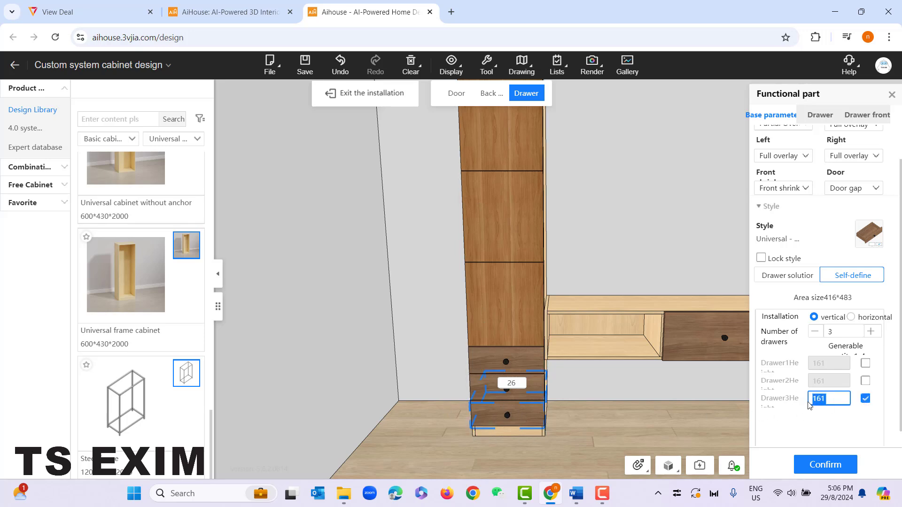
type("250")
left_click(823, 465)
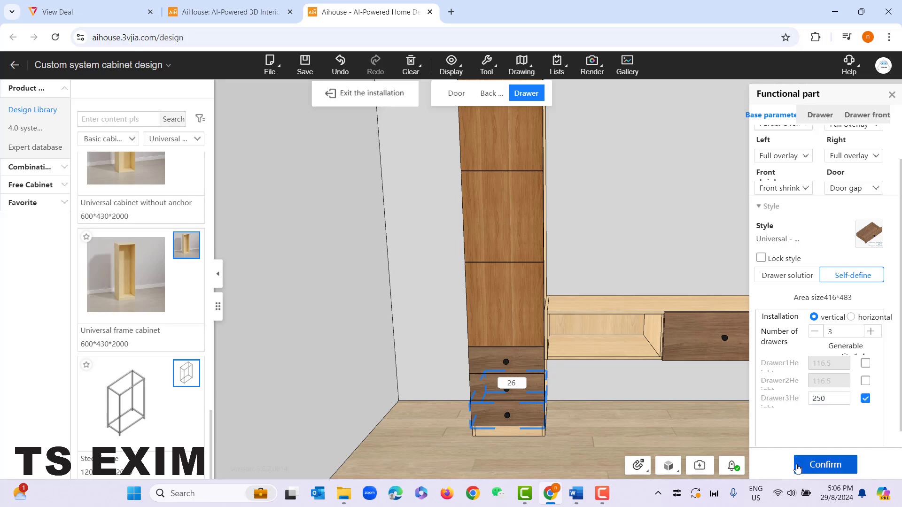
left_click(836, 458)
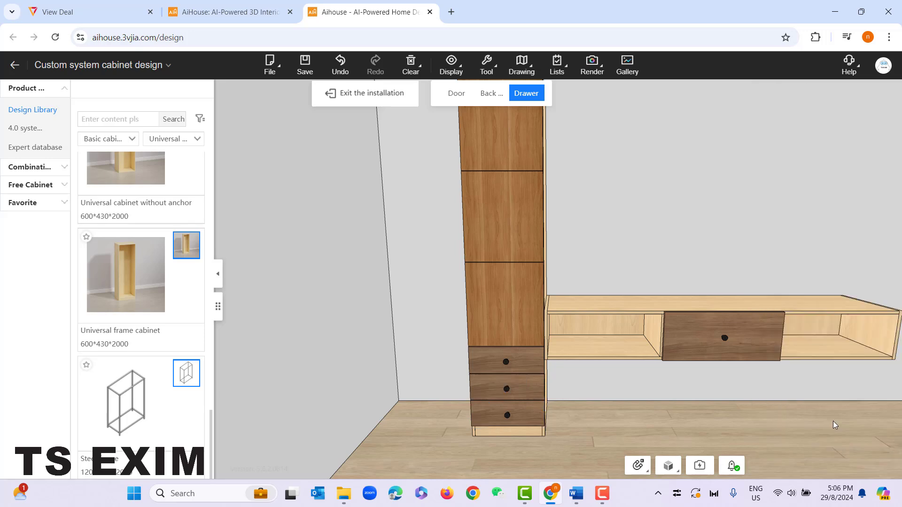
Examine the tall cabinet's resized drawers and the whole wall unit, and exit the drawer installation
scroll(608, 444, "up", 3)
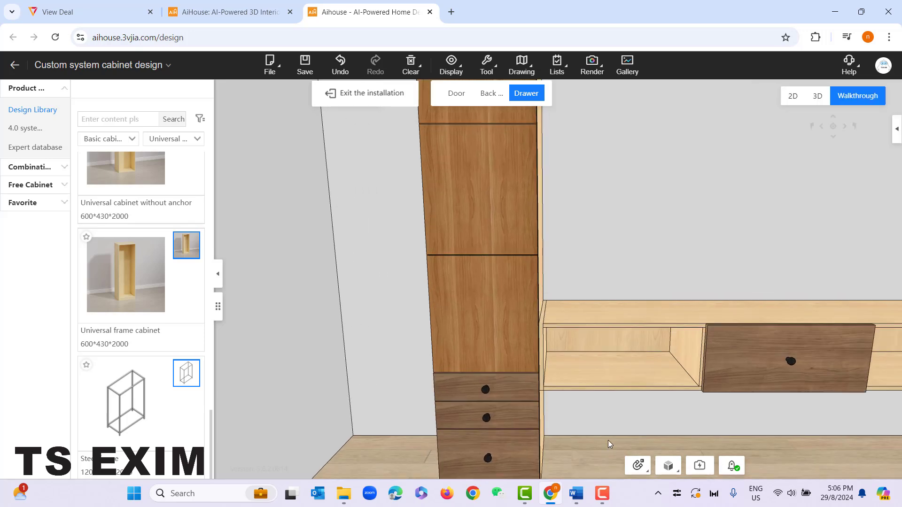
key("e")
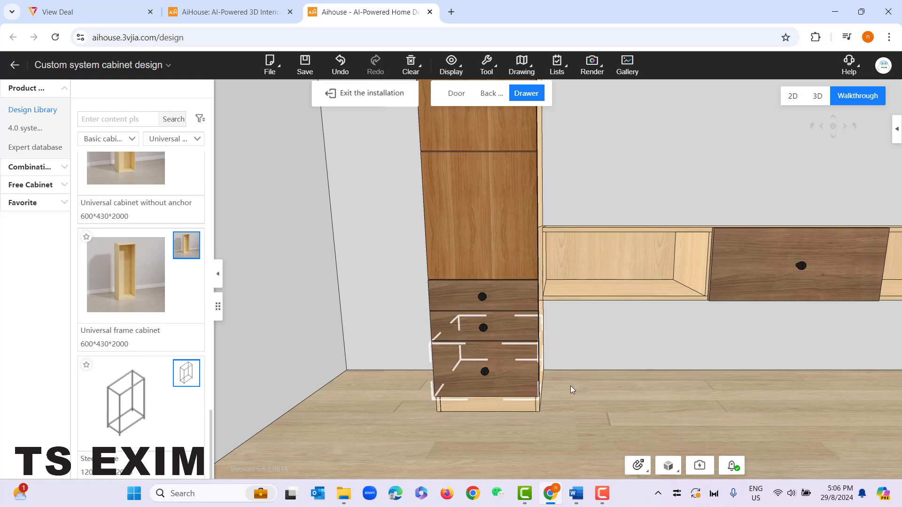
scroll(577, 418, "down", 3)
scroll(577, 418, "down", 1)
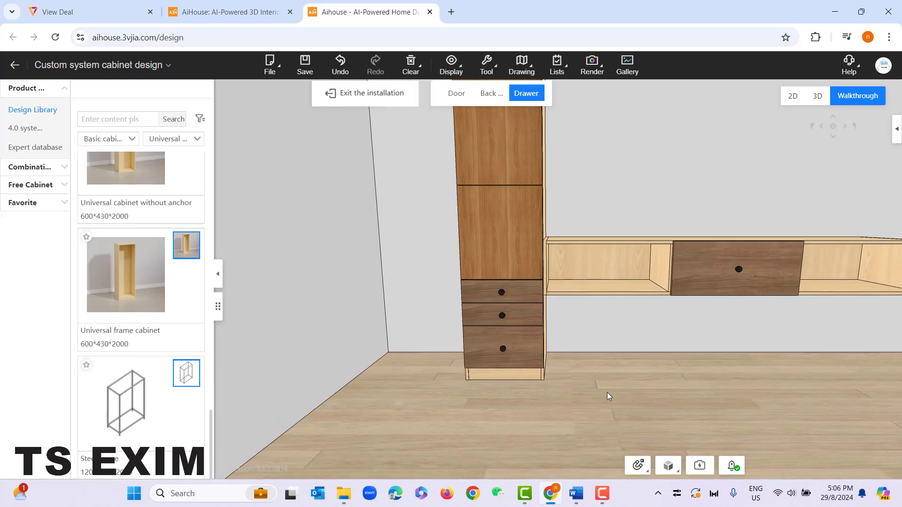
right_click_drag(607, 392, 580, 406)
key("q")
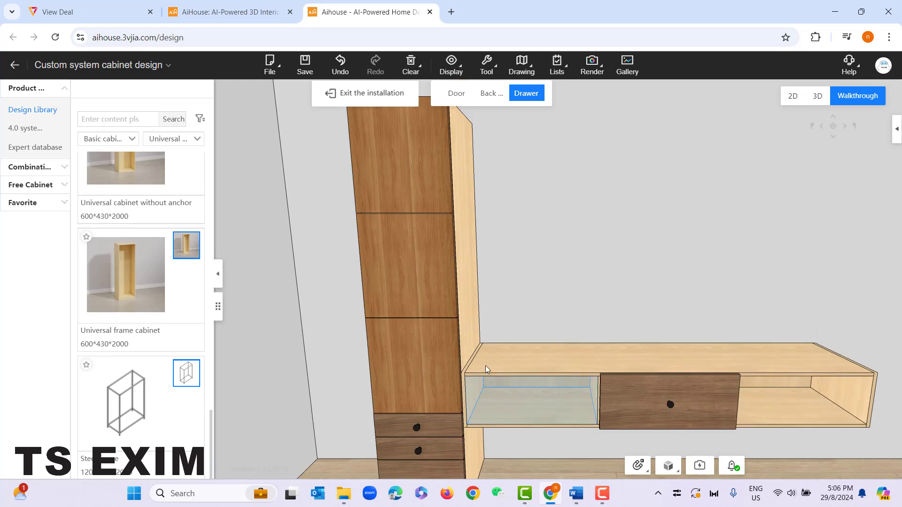
scroll(481, 363, "down", 3)
scroll(539, 231, "down", 3)
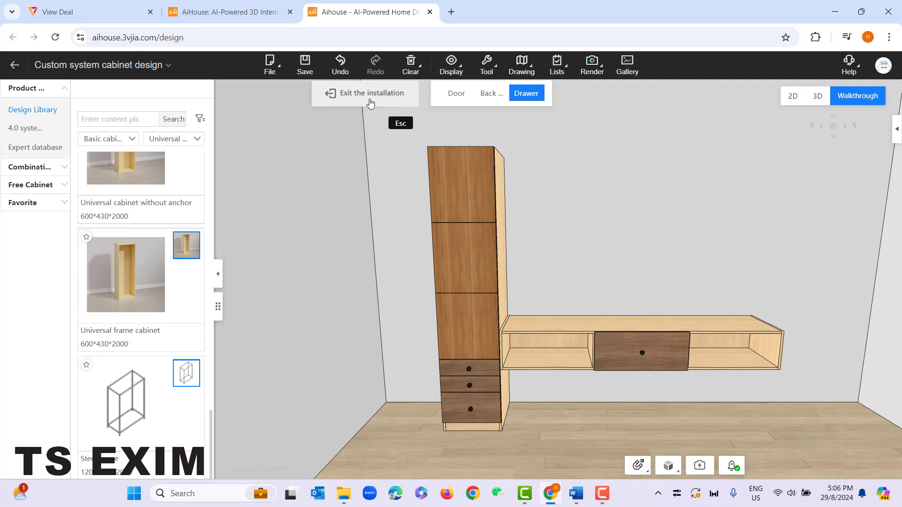
left_click(371, 93)
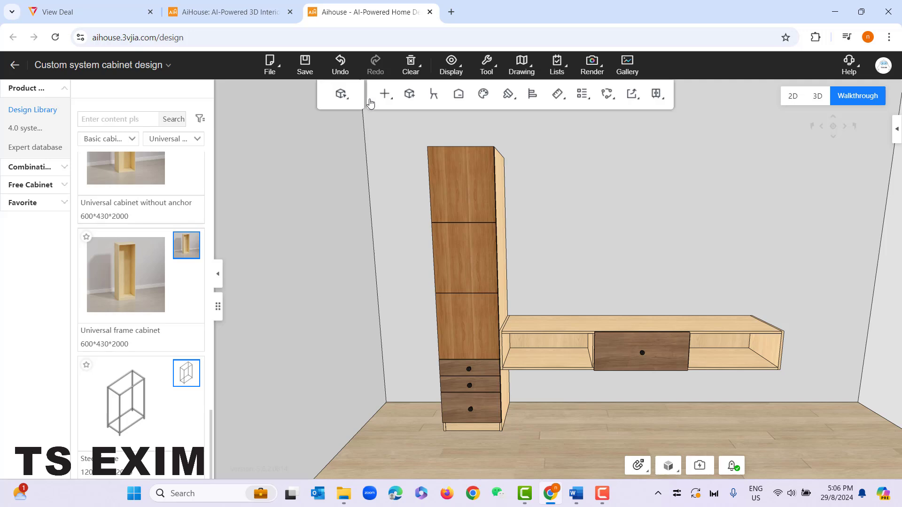
left_click_drag(566, 398, 554, 392)
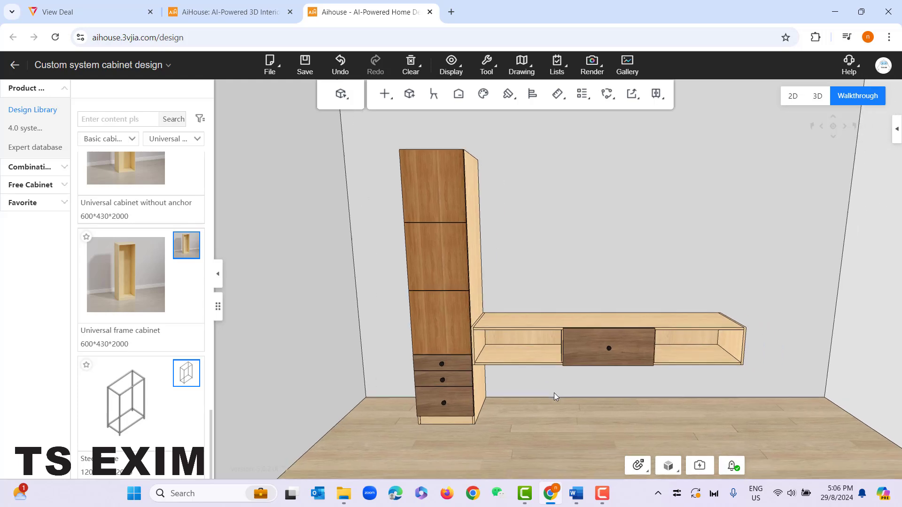
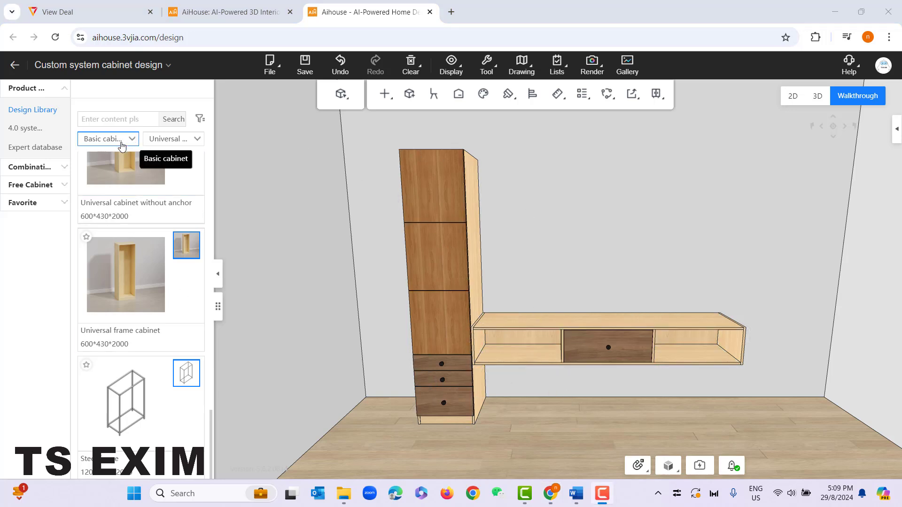
Place a Flat wallboard from the Dado module's Wallboard category against the back wall near the low cabinet's right end
left_click(117, 139)
left_click(222, 160)
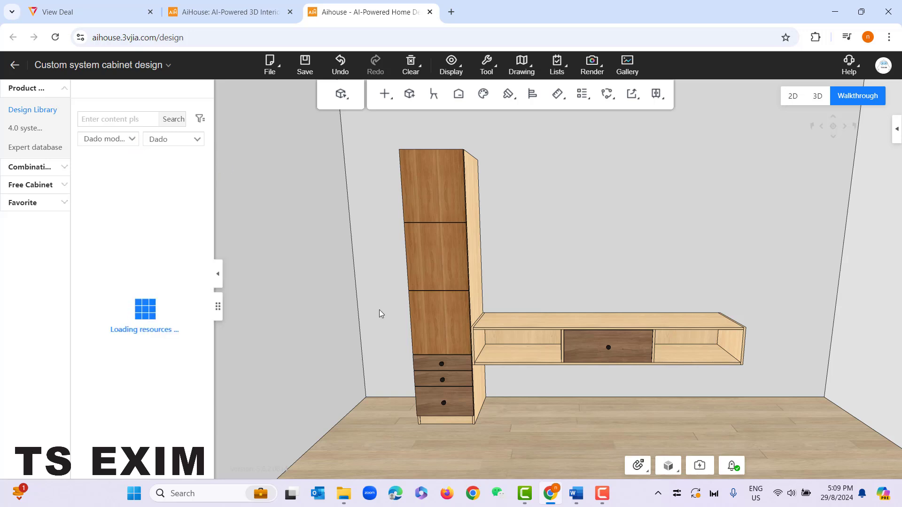
left_click(191, 148)
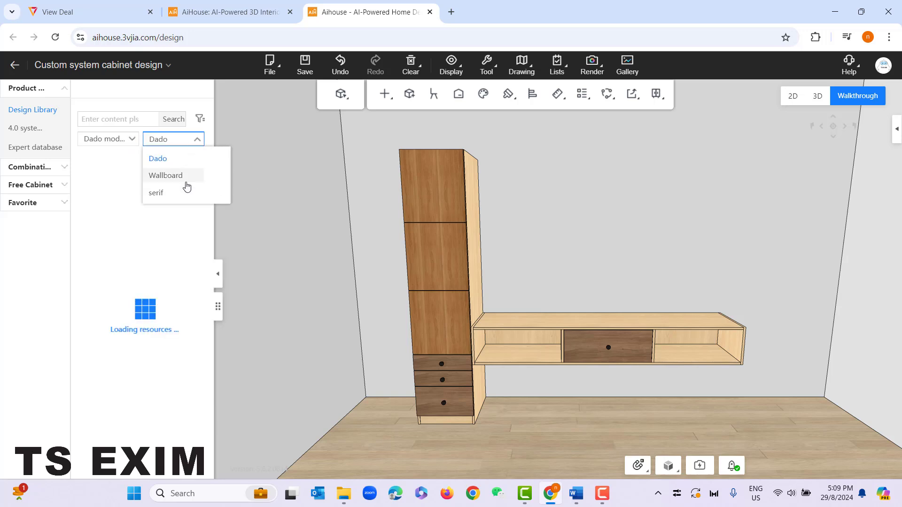
left_click(170, 176)
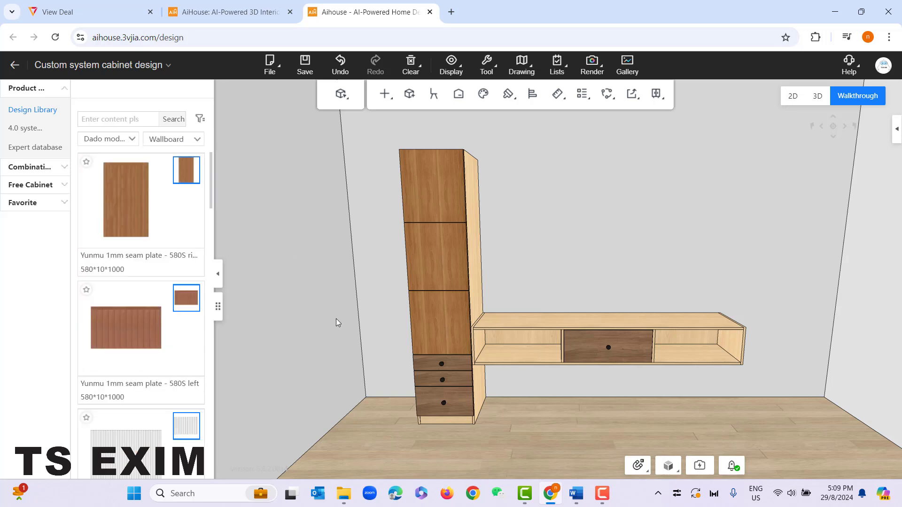
scroll(184, 339, "down", 15)
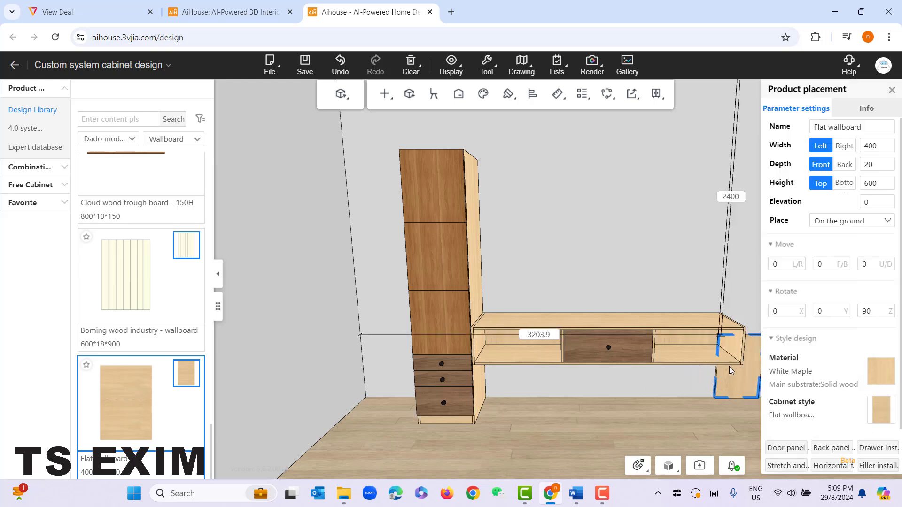
left_click(703, 374)
Set the flat wallboard's width to 2100, extending left, and its height to 1600, extending upward
right_click_drag(610, 389, 657, 347)
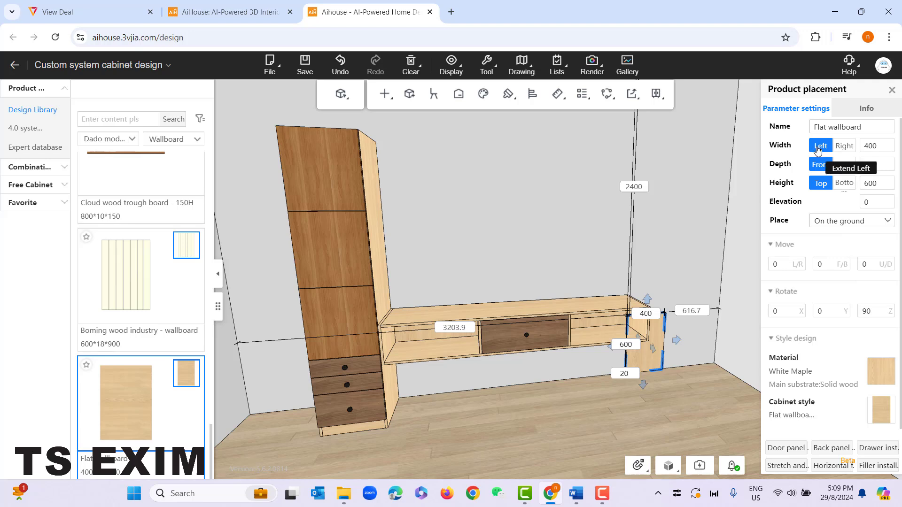
left_click(871, 147)
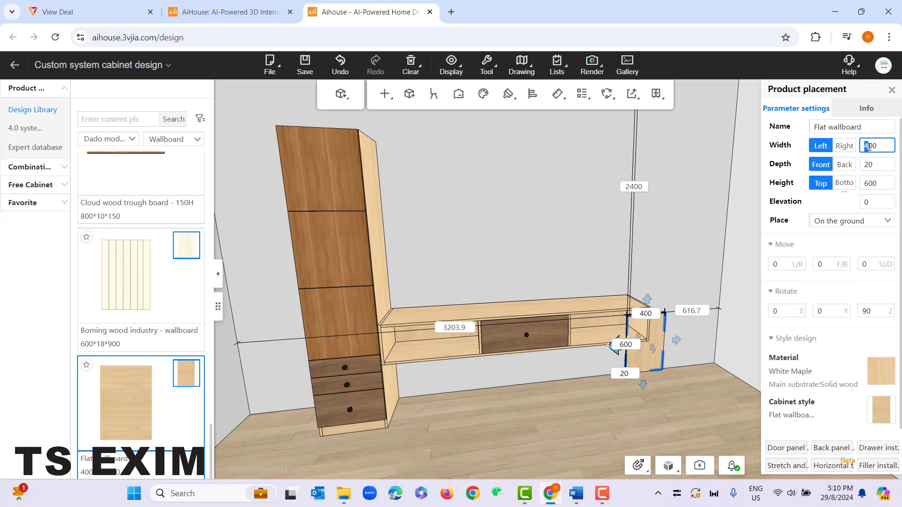
type("21")
key("Return")
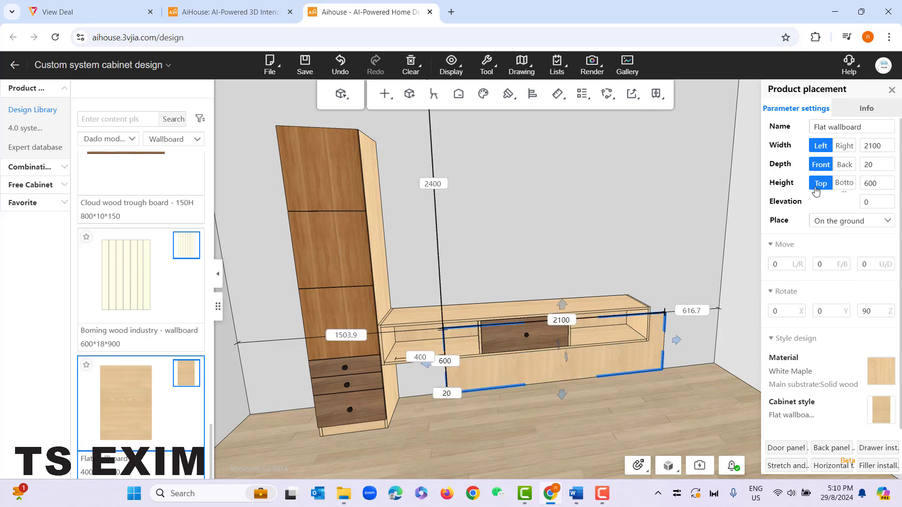
left_click(863, 186)
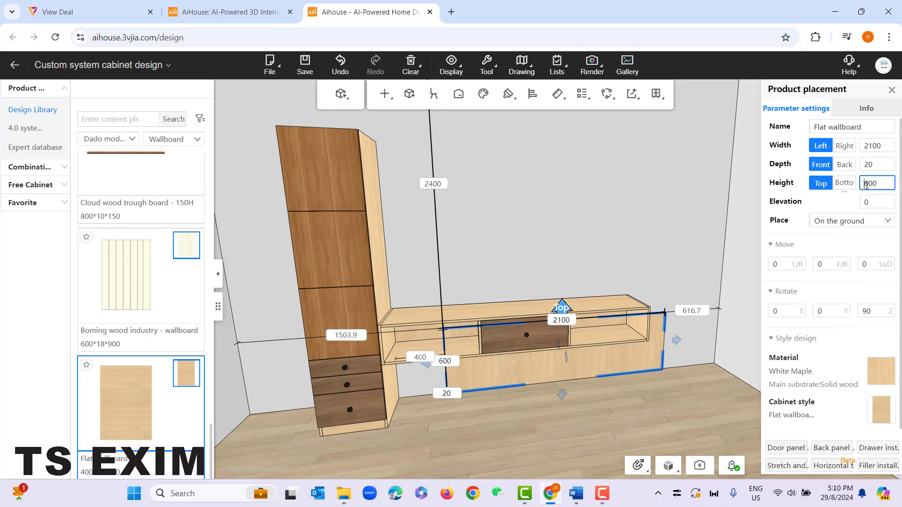
key("Return")
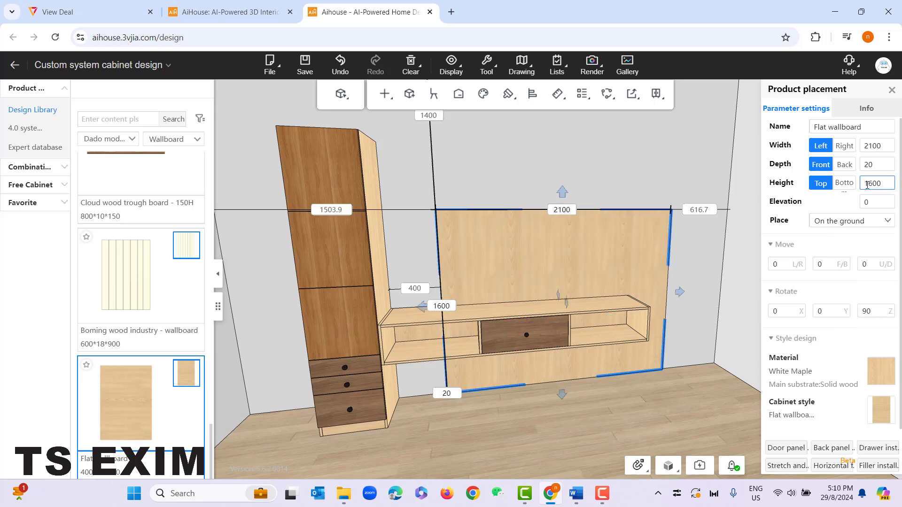
Set the flat wallboard's elevation to 500
left_click(869, 203)
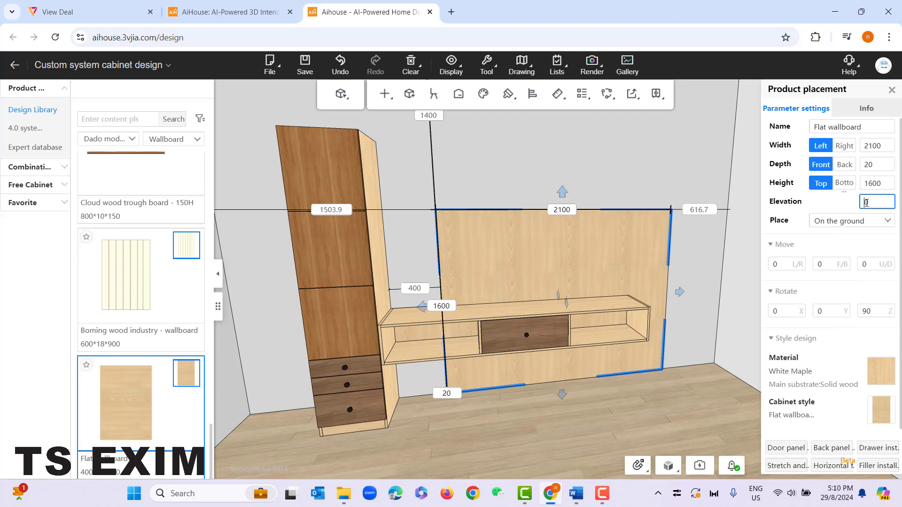
type("500")
key("Return")
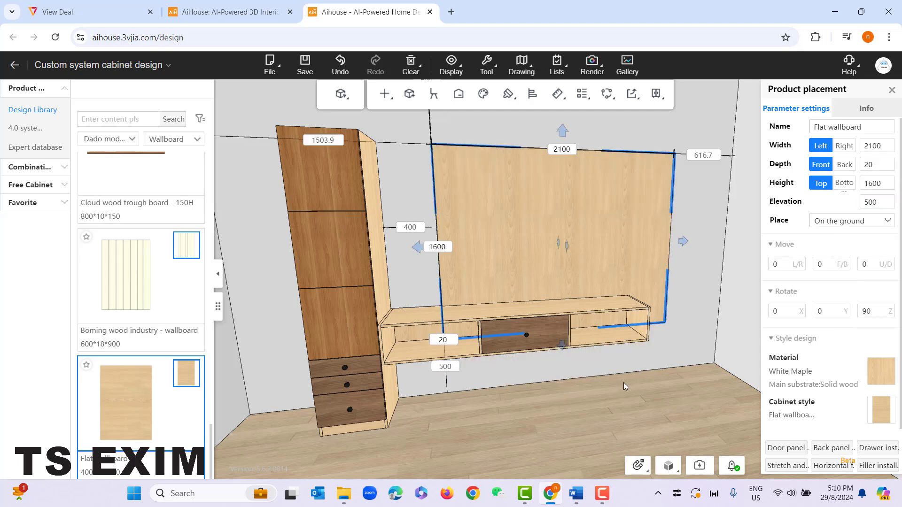
Open the distance between the flat wallboard's left edge and the tall cabinet for editing
left_click_drag(624, 384, 564, 404)
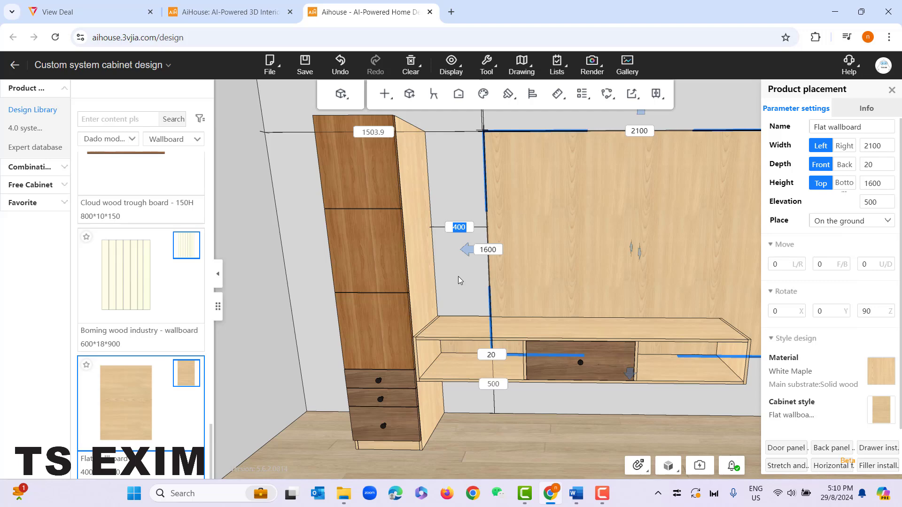
scroll(459, 257, "up", 3)
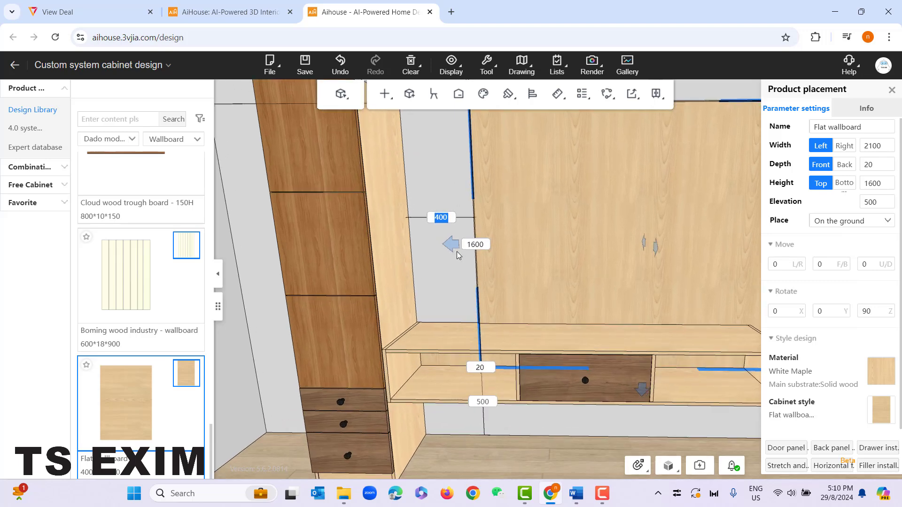
Set the gap between the tall cabinet and the flat wallboard to 0 mm and deselect the board
type("0")
key("Return")
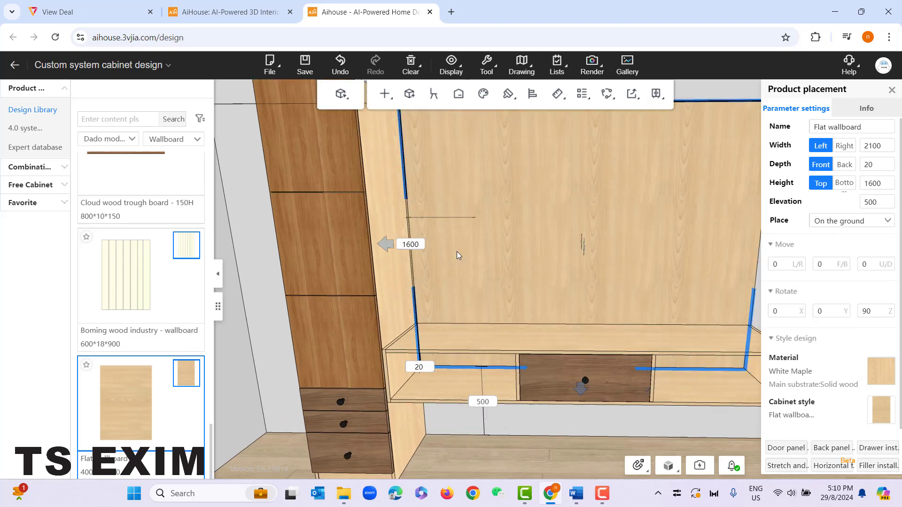
scroll(455, 251, "down", 3)
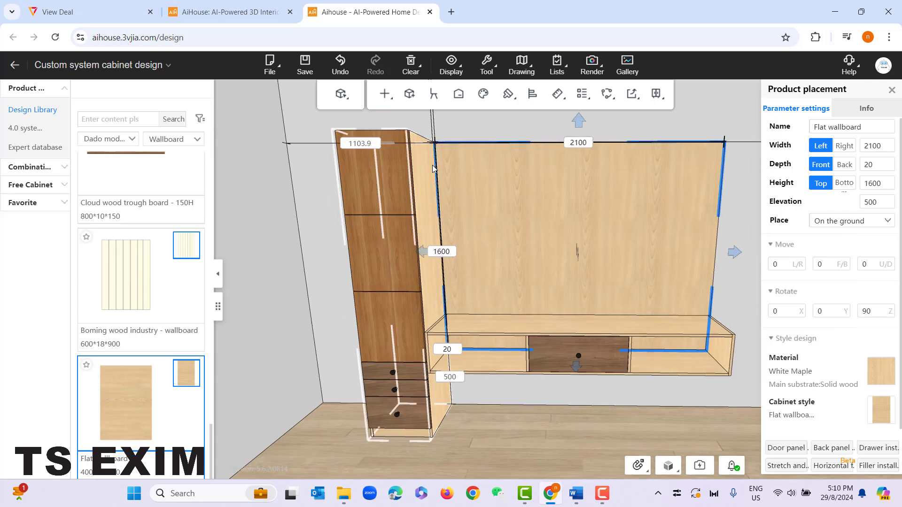
scroll(487, 263, "down", 1)
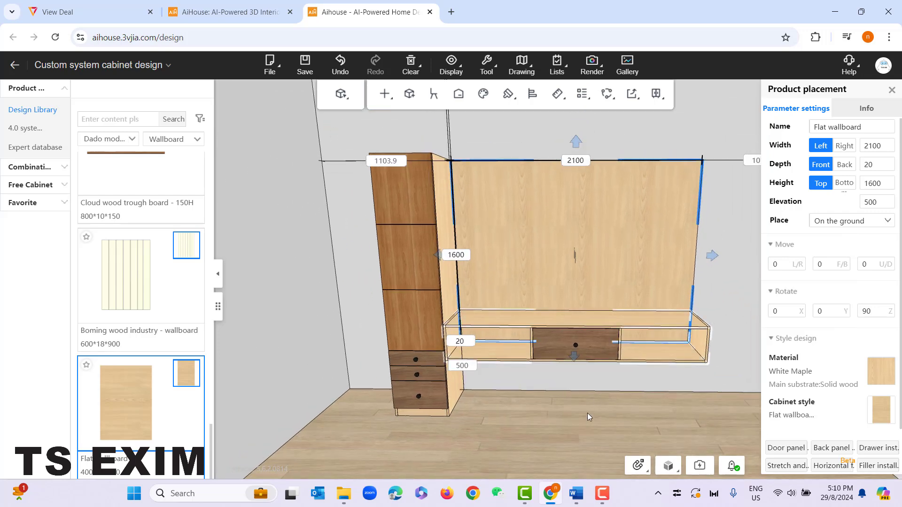
left_click_drag(588, 413, 595, 404)
left_click(595, 404)
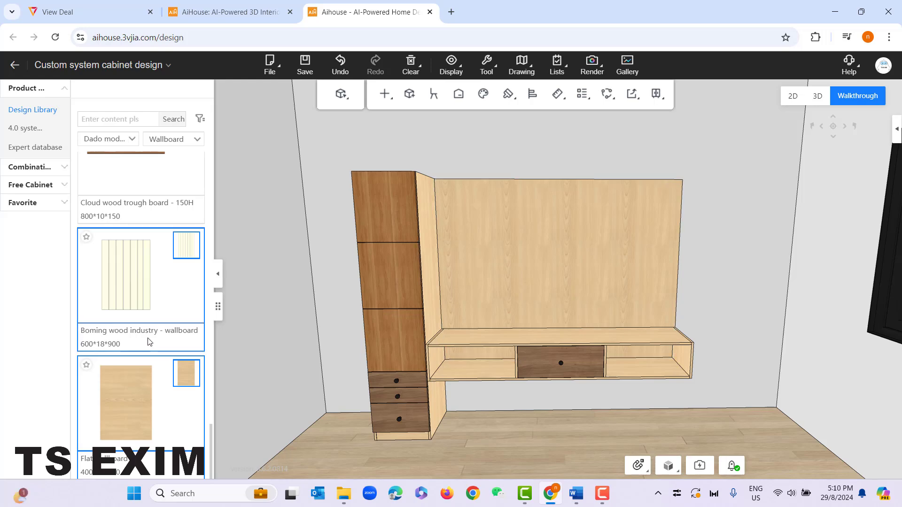
Filter the design library's dado modules to the Dado category
scroll(160, 297, "up", 10)
scroll(160, 297, "up", 5)
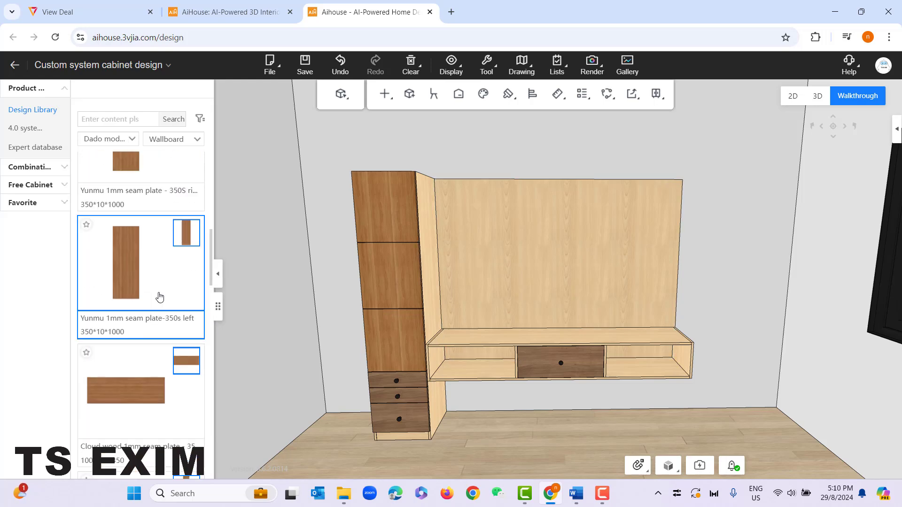
left_click(108, 139)
left_click(243, 140)
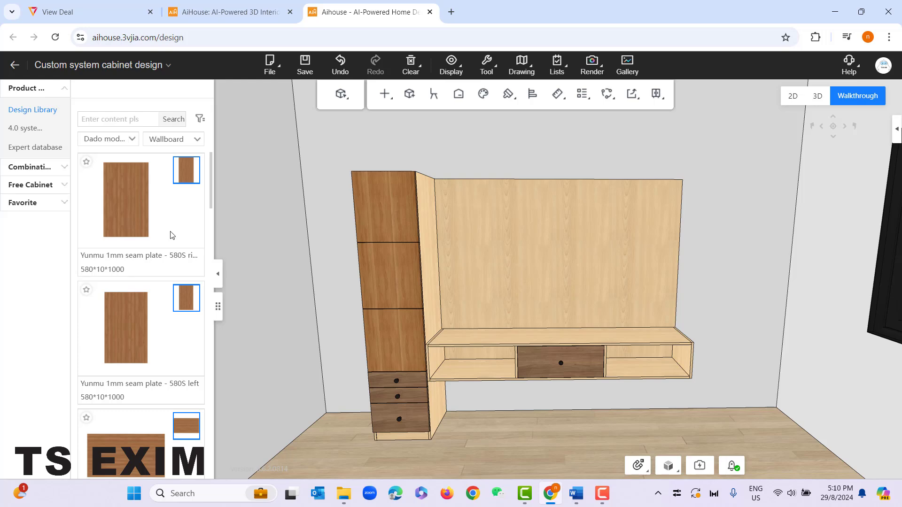
left_click(168, 140)
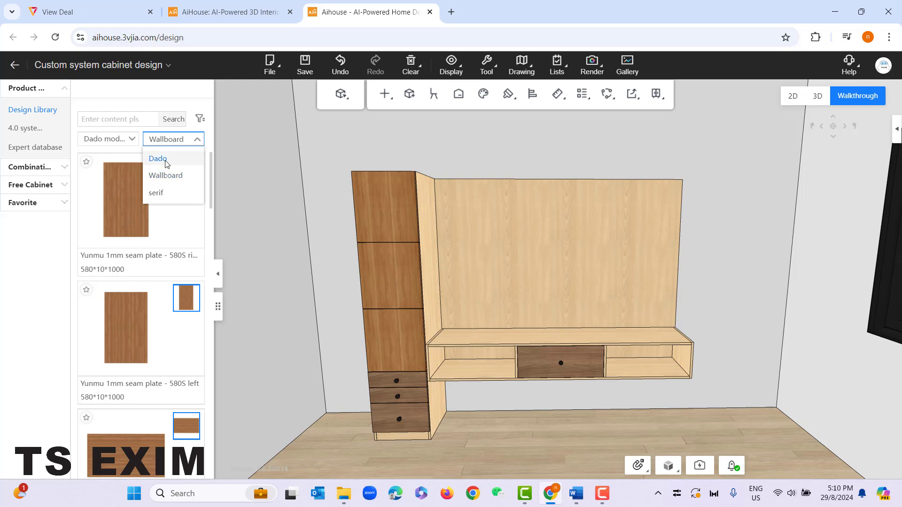
left_click(158, 159)
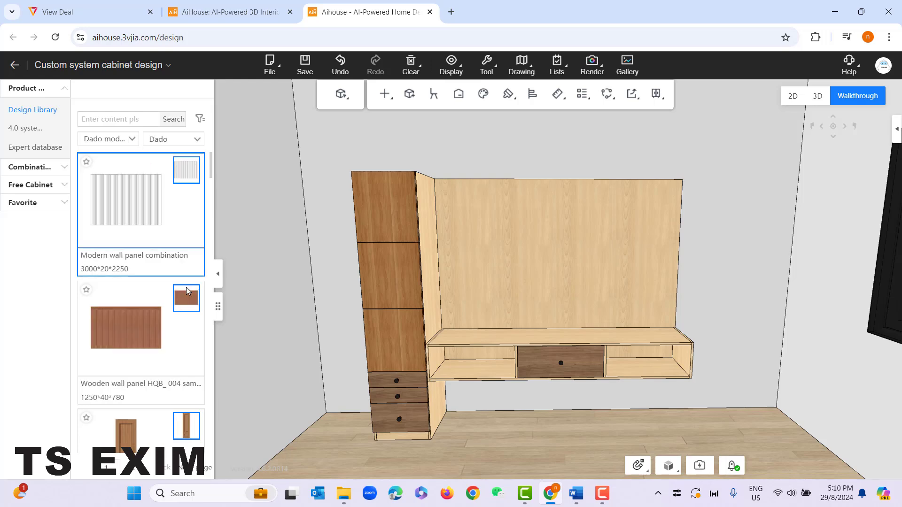
left_click(118, 146)
left_click(134, 143)
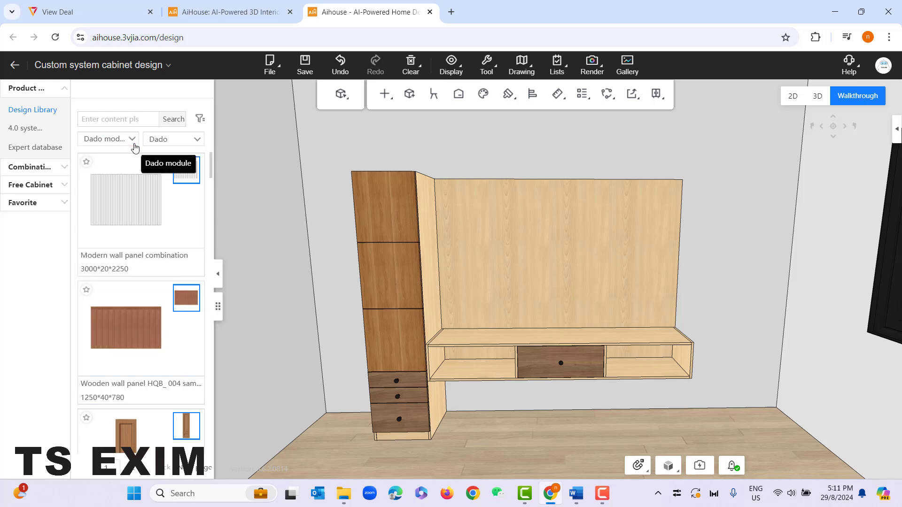
left_click(135, 147)
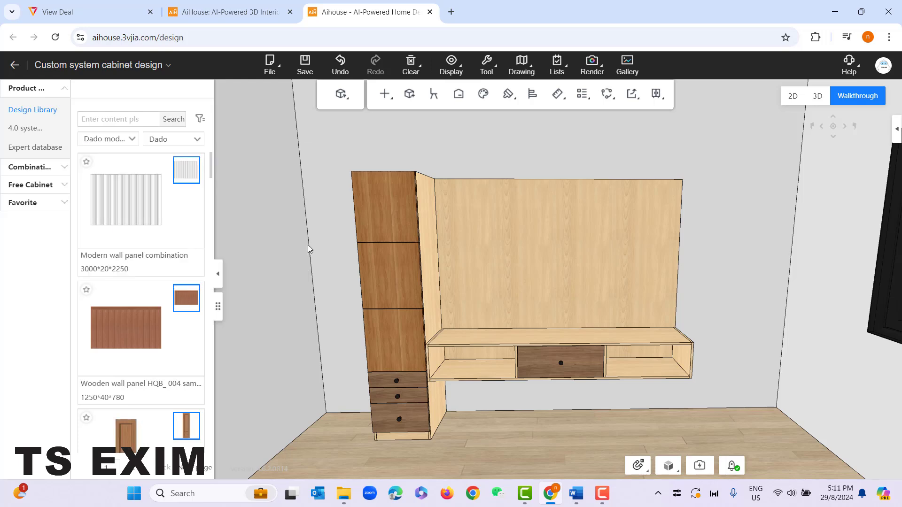
left_click(190, 139)
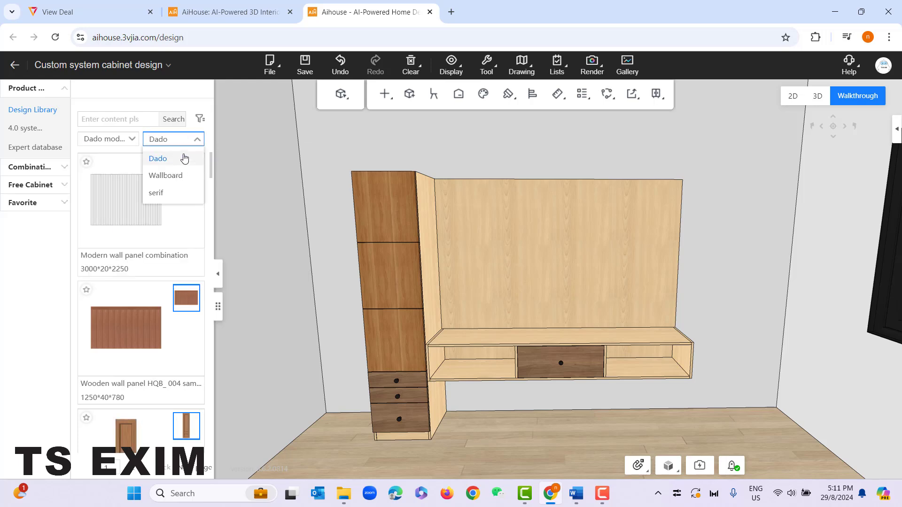
left_click(243, 147)
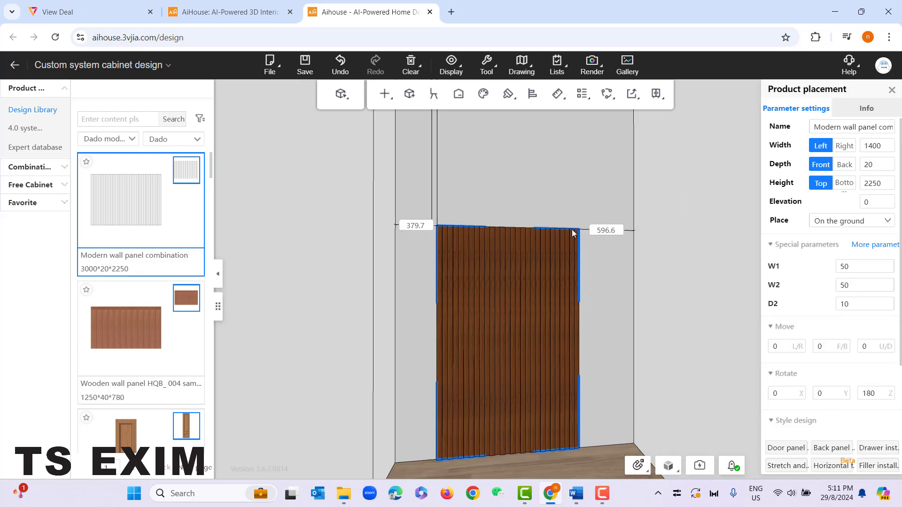
Examine the strips and grooves of the modern wall panel combination closely along its upper edge
scroll(573, 239, "up", 5)
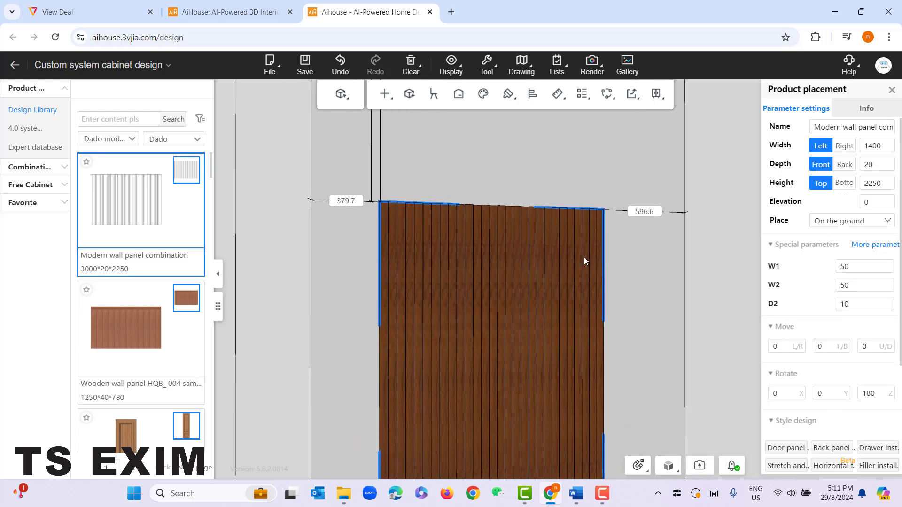
middle_click_drag(585, 257, 588, 277)
right_click_drag(587, 277, 667, 334)
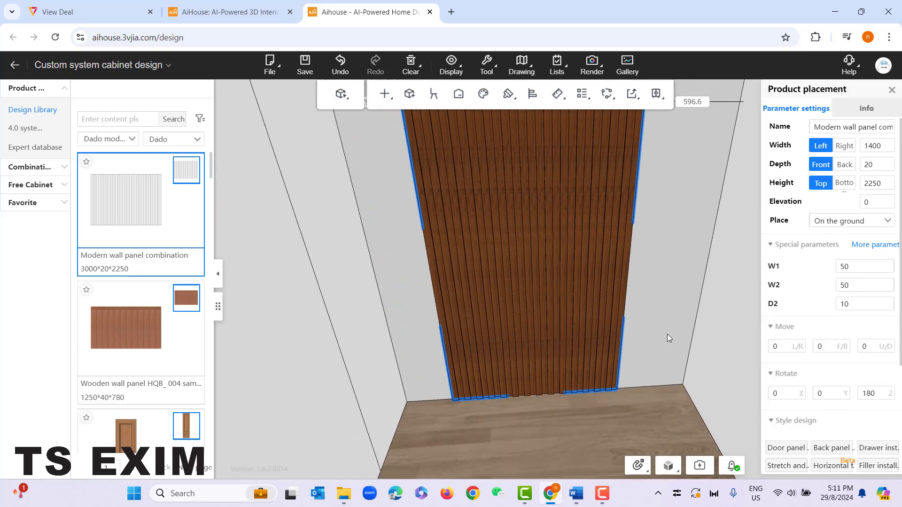
scroll(652, 382, "up", 3)
middle_click_drag(667, 334, 663, 394)
scroll(652, 382, "down", 3)
scroll(663, 394, "up", 3)
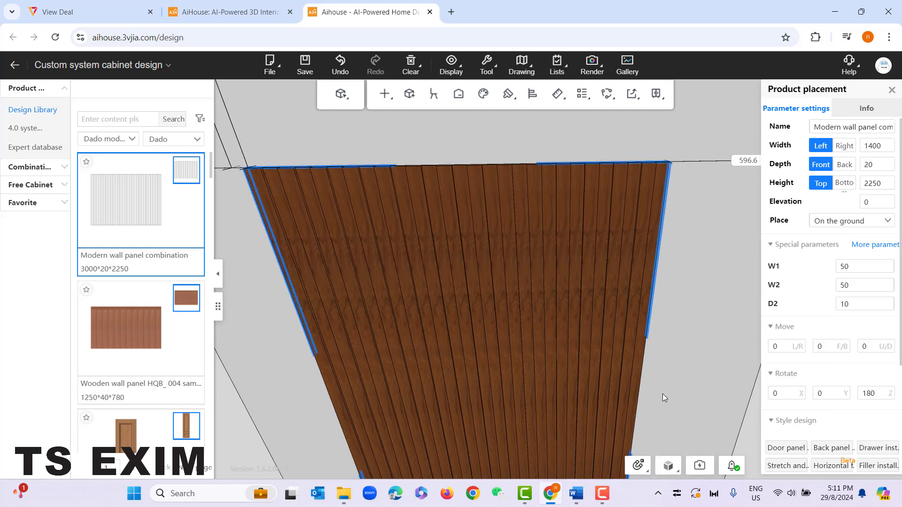
scroll(663, 394, "down", 5)
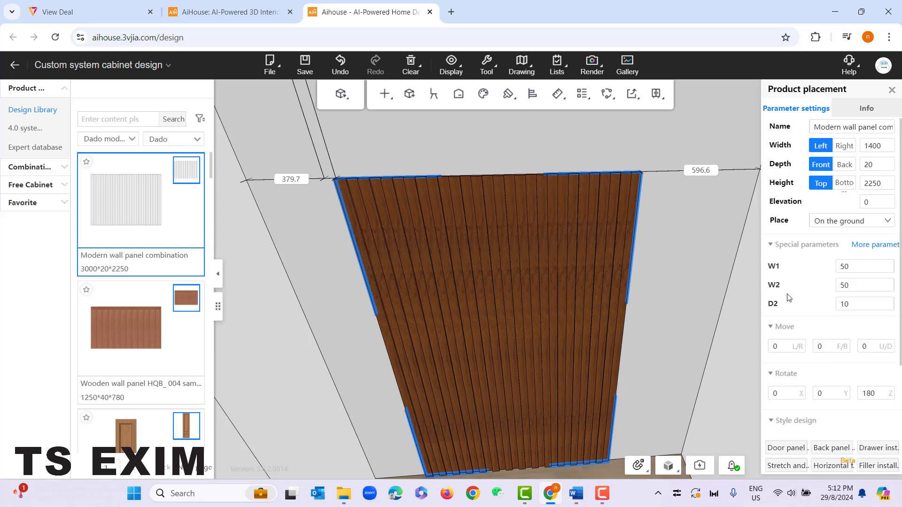
scroll(690, 328, "up", 4)
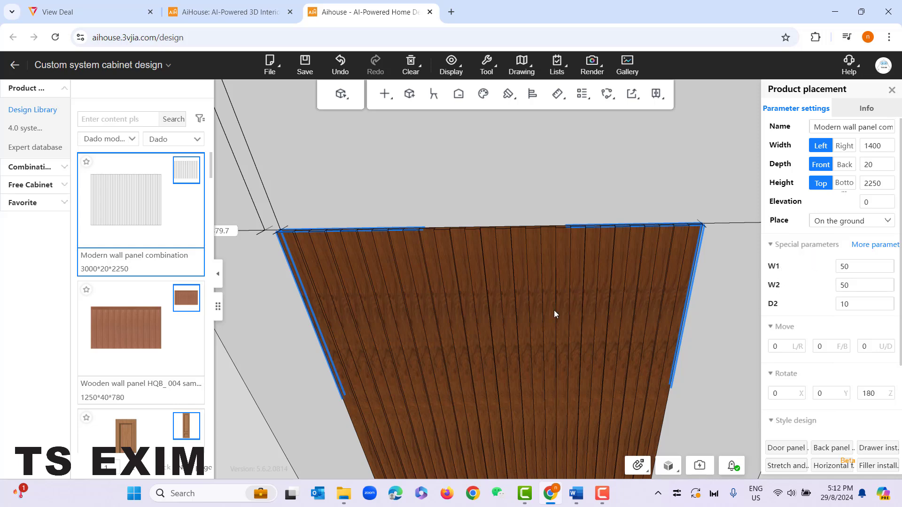
scroll(337, 214, "up", 3)
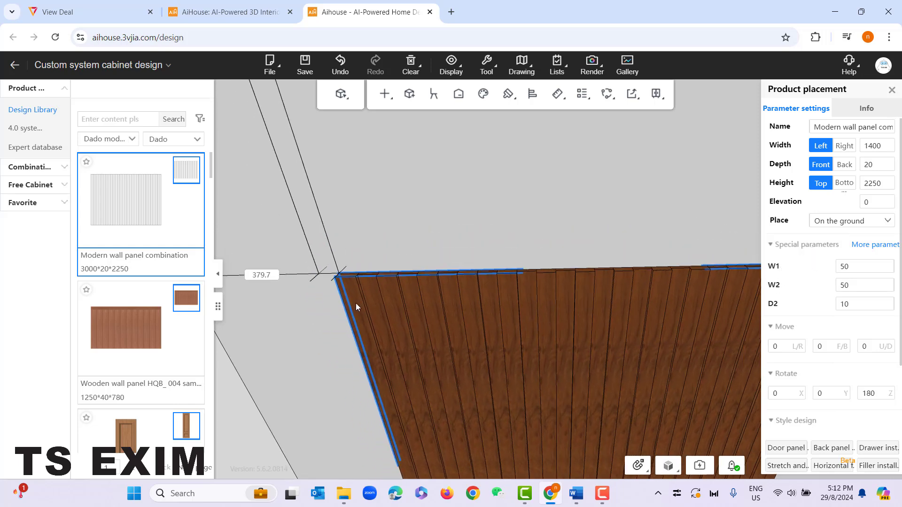
Try a W1 strip width of 100 mm on the modern wall panel combination and undo it
left_click(845, 267)
key("Return")
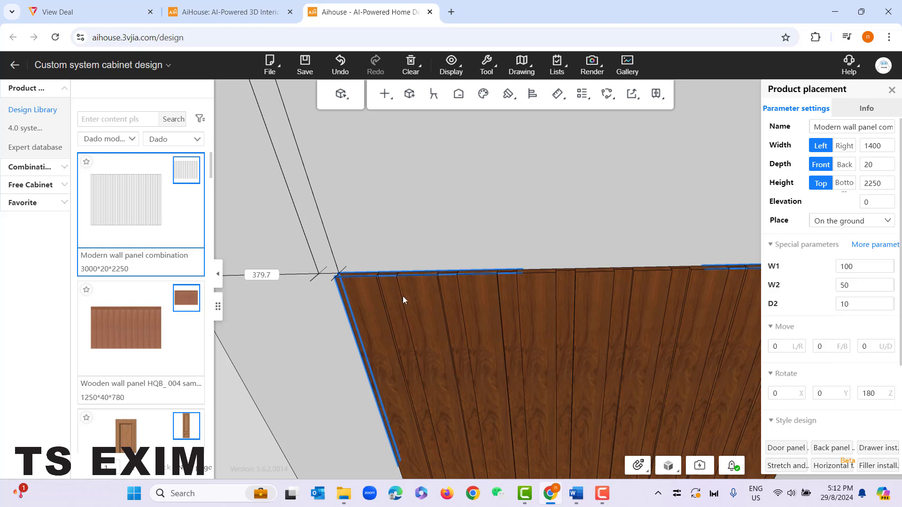
key("ctrl+z")
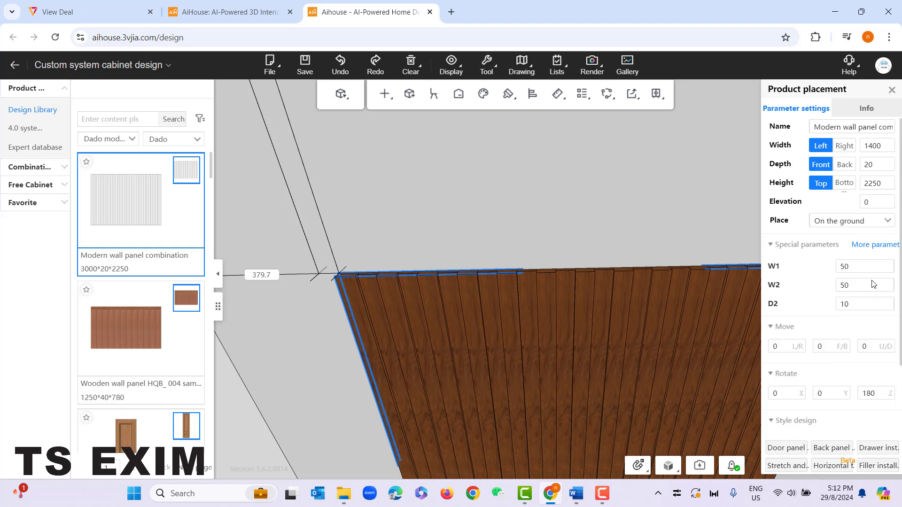
Set the modern wall panel combination's W2 parameter to 20 mm and inspect the spacing at its upper edge
left_click(845, 285)
key("BackSpace")
type("2")
key("Return")
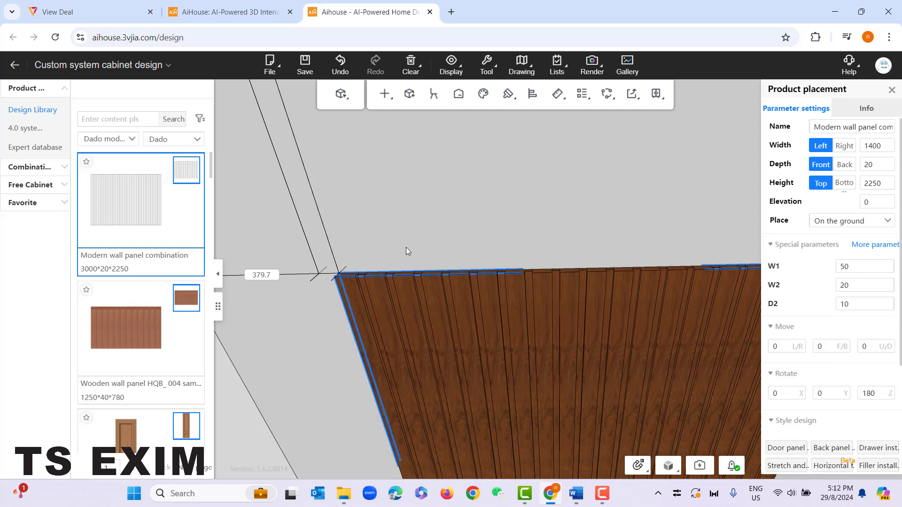
left_click_drag(406, 247, 366, 291)
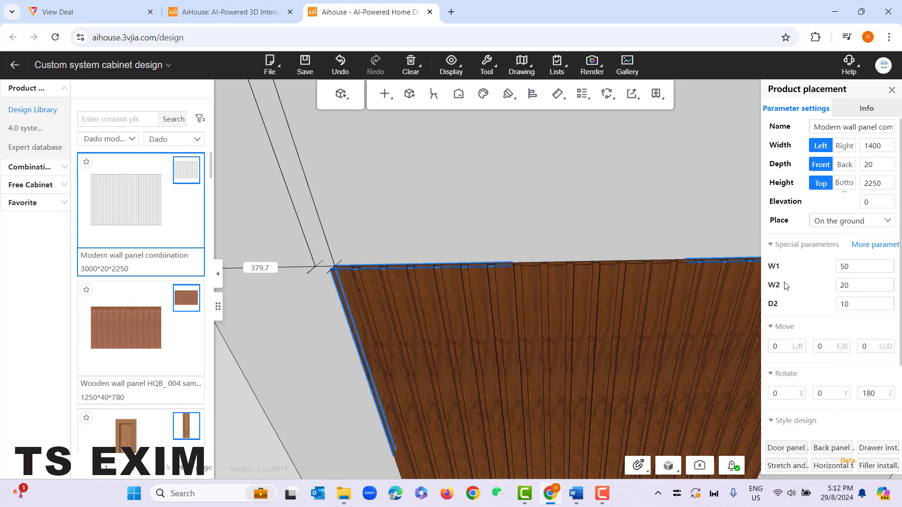
Set the modern wall panel combination's D2 parameter to 100 mm and inspect its profile from above
left_click(844, 305)
key("Return")
left_click(492, 232)
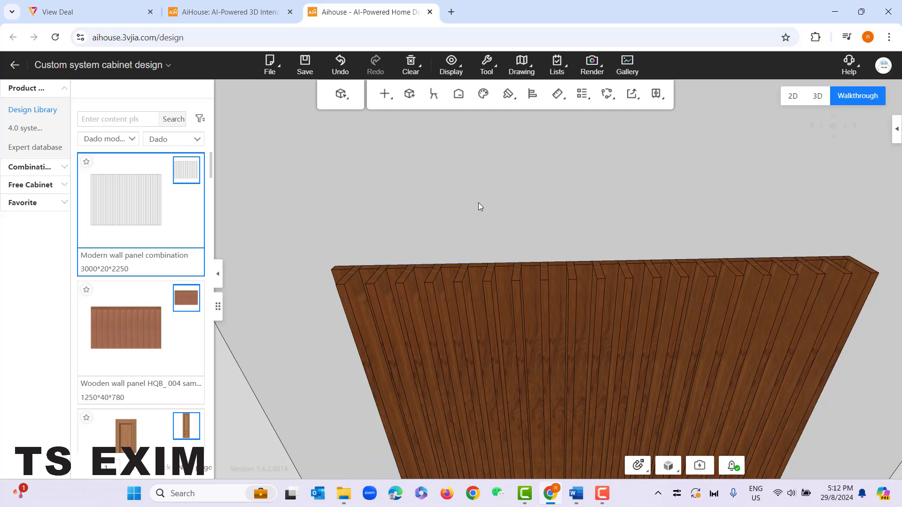
left_click_drag(478, 202, 469, 219)
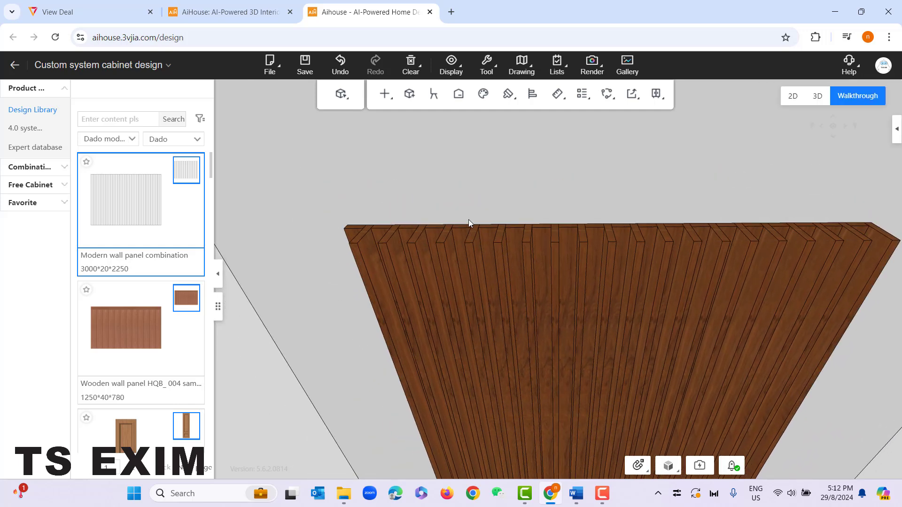
Reselect the modern wall panel combination and set its D2 parameter back to 10 mm
left_click(449, 249)
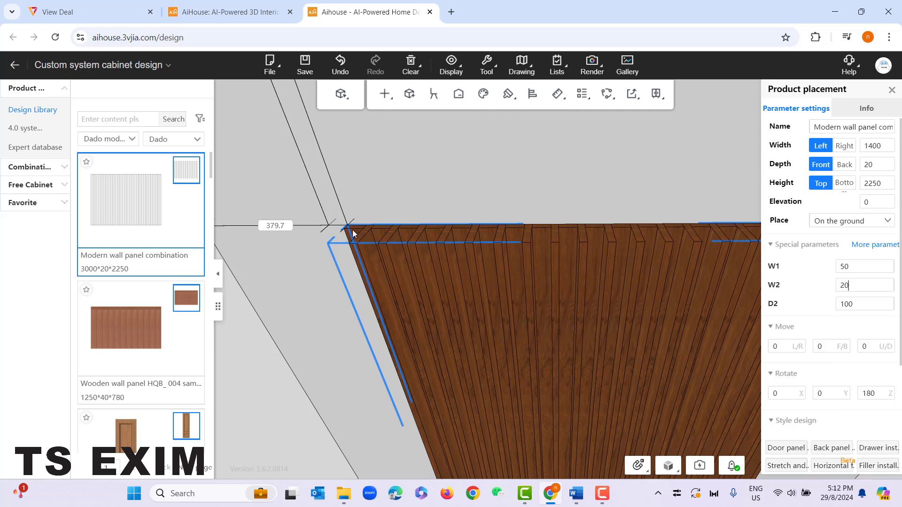
left_click(875, 304)
key("BackSpace")
key("Return")
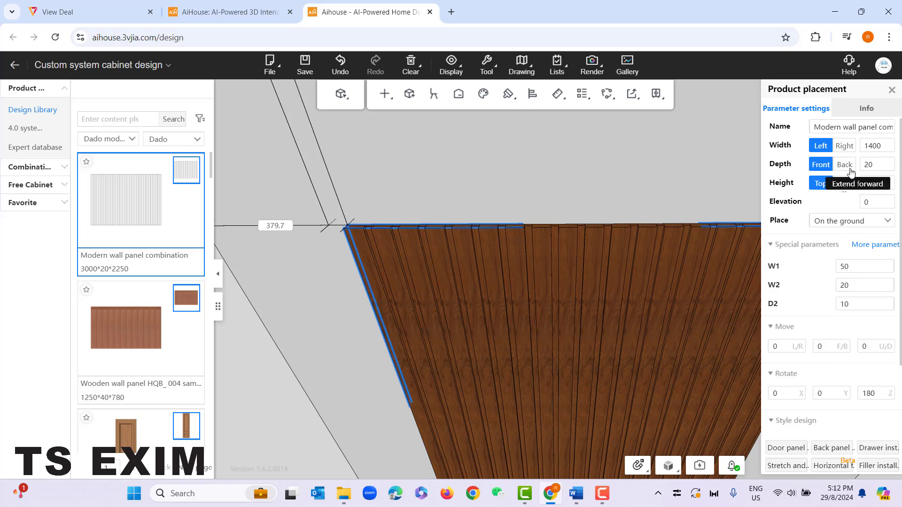
Set the modern wall panel combination's overall depth to 50 mm and inspect the thicker panel
left_click(875, 165)
left_click(870, 166)
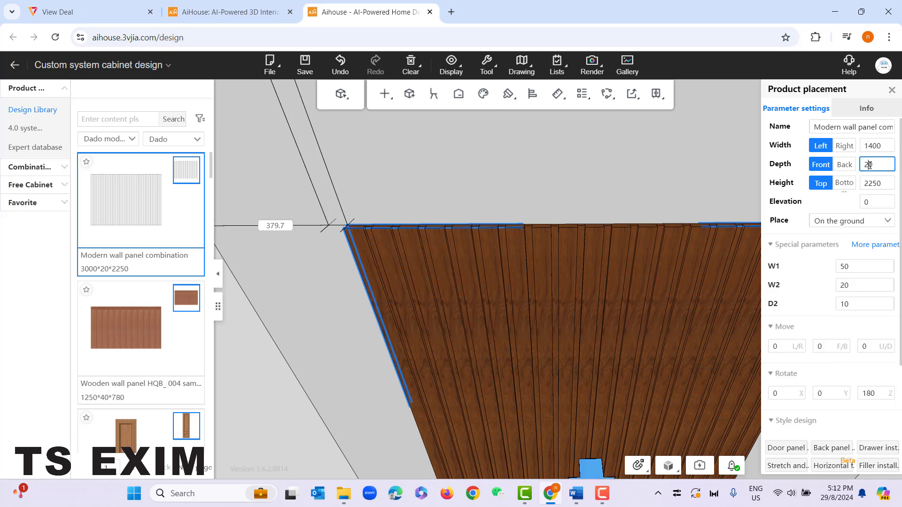
key("Return")
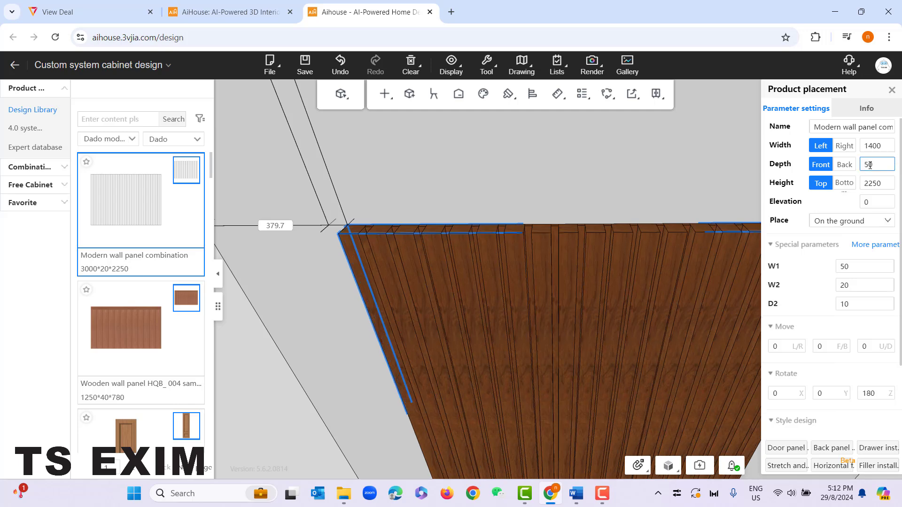
mouse_move(482, 156)
right_mouse_down()
mouse_move(500, 182)
mouse_move(492, 170)
right_mouse_up()
key("q")
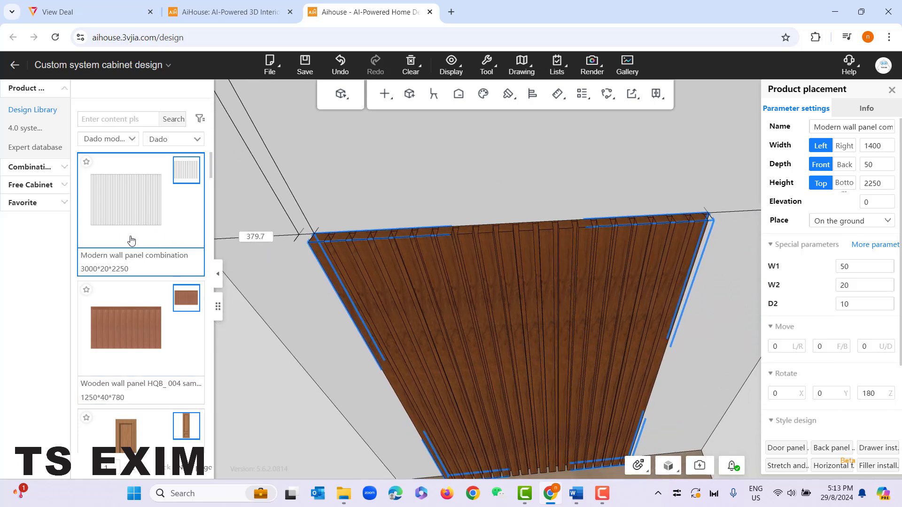
right_click_drag(485, 225, 484, 225)
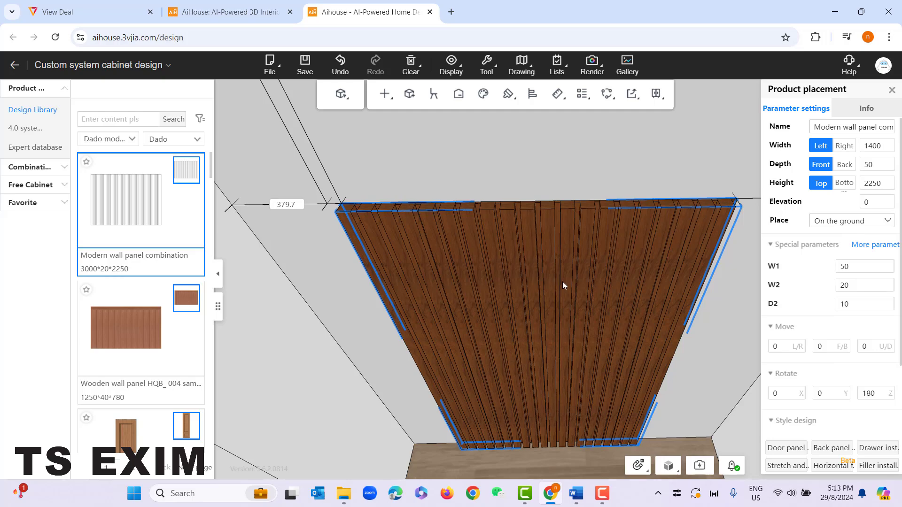
Delete the modern wall panel combination and return to the TV cabinet wall
key("Delete")
left_click_drag(624, 320, 444, 235)
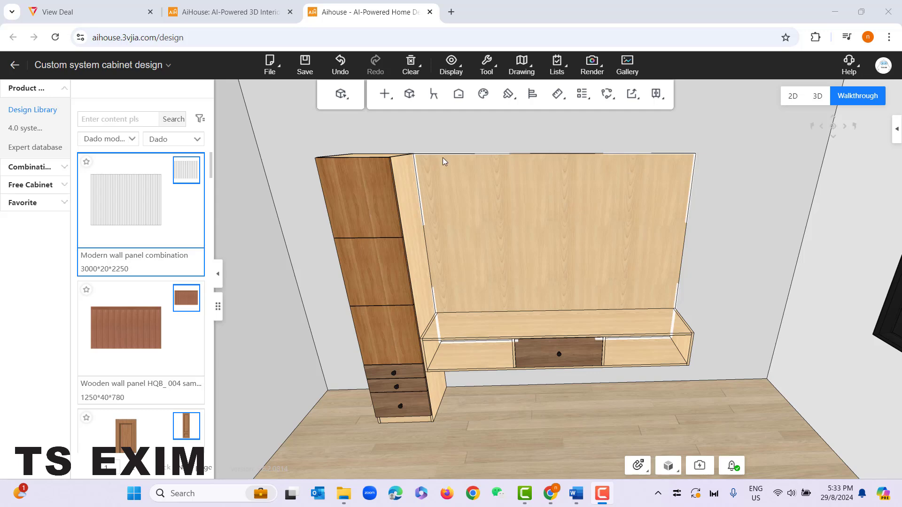
Switch to panel selection and open the Chamfer settings for the flat wallboard above the TV cabinet
mouse_move(342, 95)
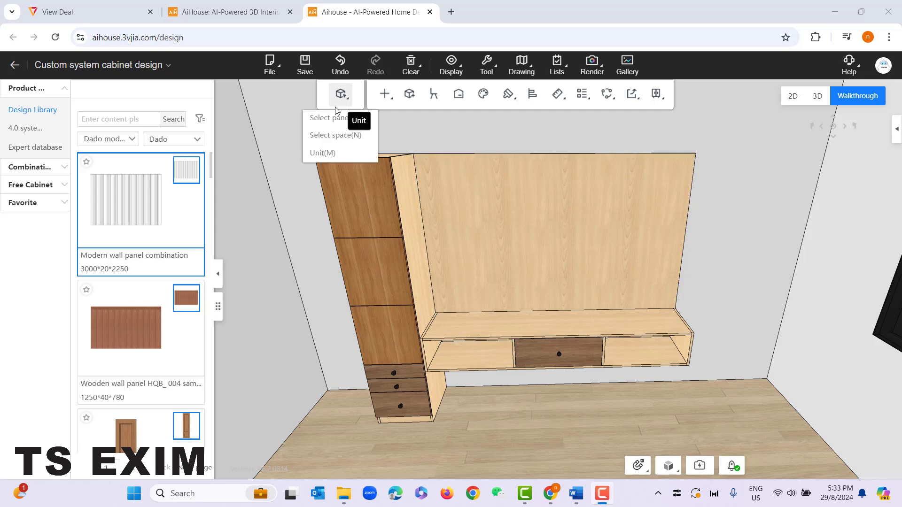
left_click(351, 119)
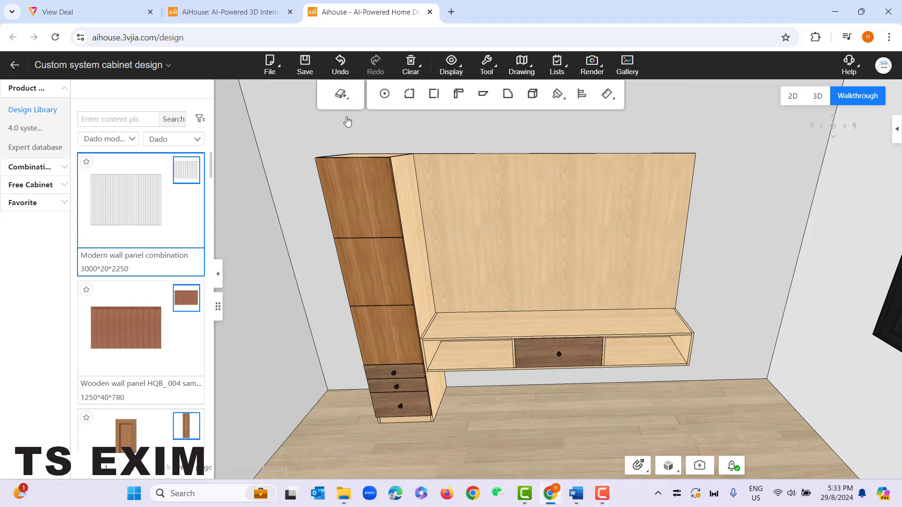
left_click(594, 225)
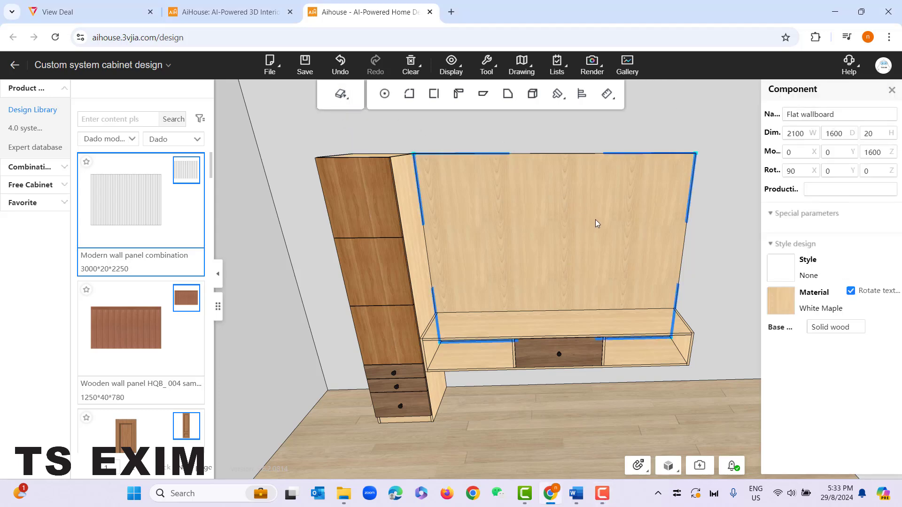
left_click(413, 99)
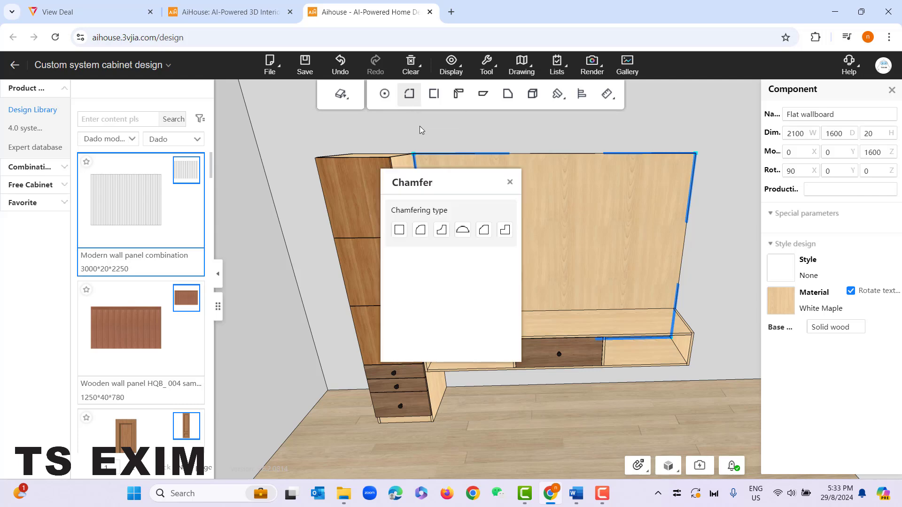
Apply the rounded chamfer type to the flat wallboard's upper corner farthest from the tall cabinet
scroll(726, 144, "up", 10)
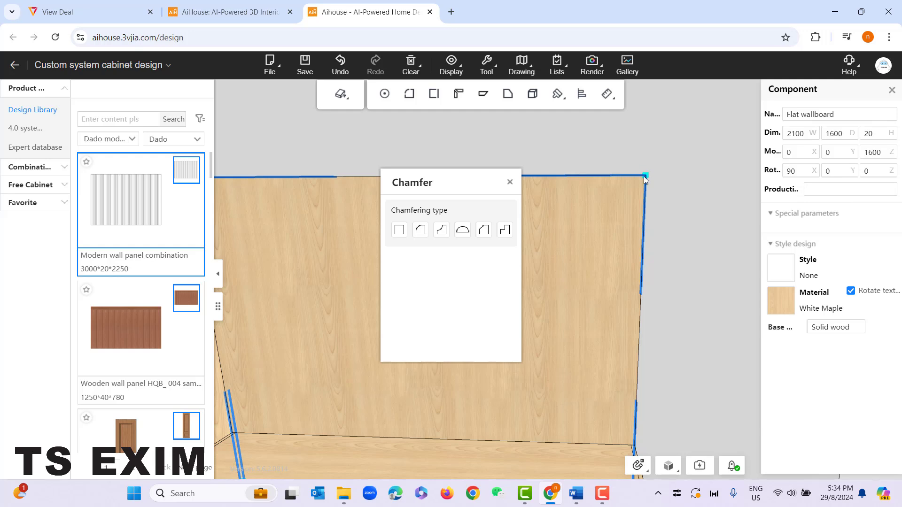
left_click_drag(658, 198, 633, 197)
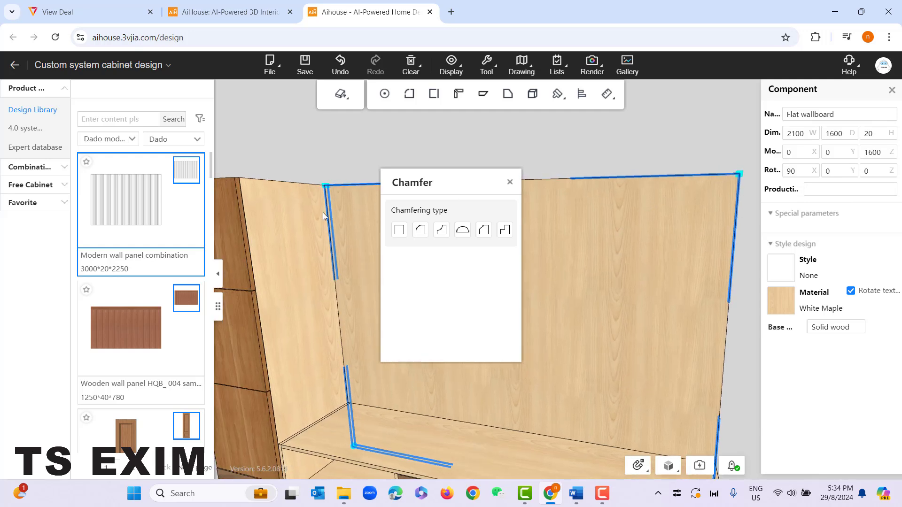
left_click_drag(705, 166, 733, 168)
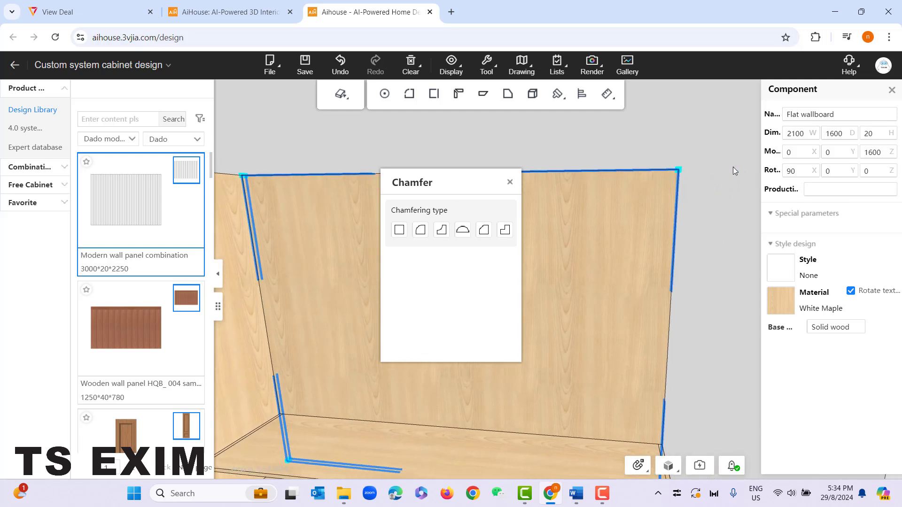
left_click(679, 171)
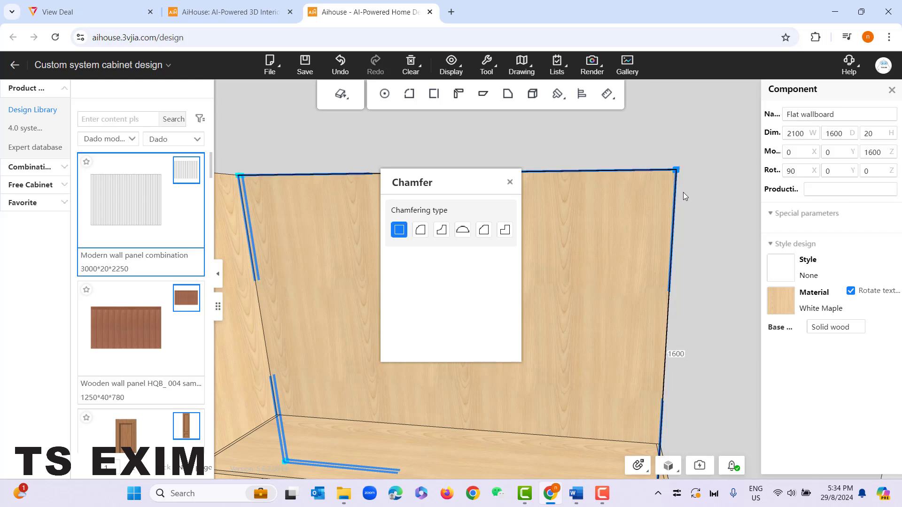
left_click(422, 232)
left_click_drag(447, 185, 328, 175)
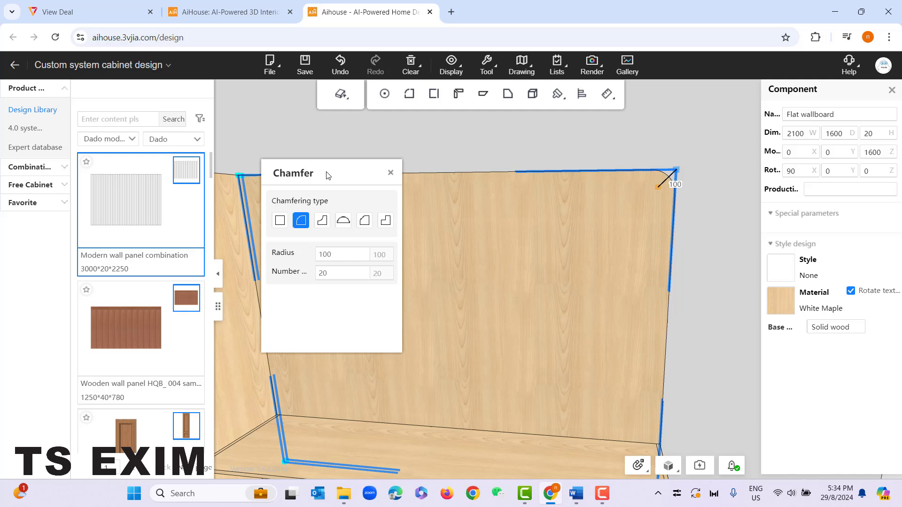
Set the wallboard's rounded corner radius to 500
left_click(325, 254)
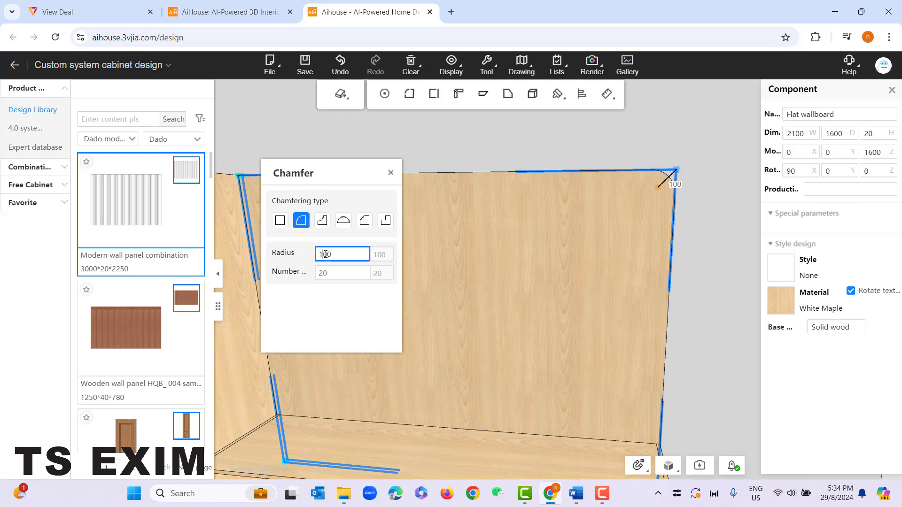
key("BackSpace")
type("5")
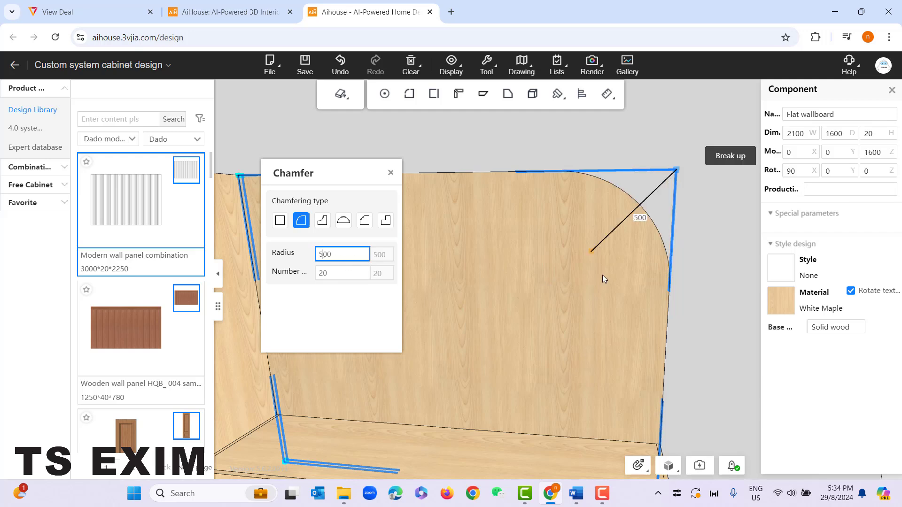
Set the wallboard's rounded corner to radius 800 with 80 segments and close the Chamfer settings
scroll(689, 311, "down", 5)
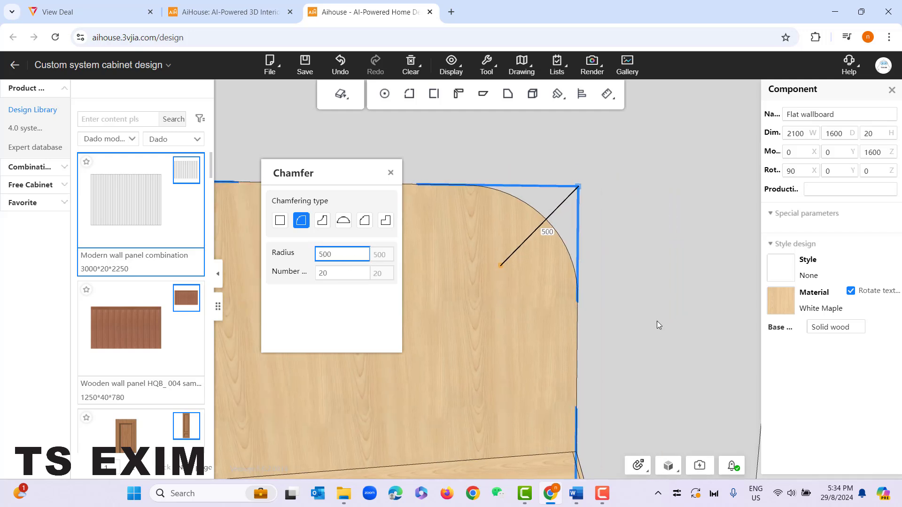
scroll(679, 246, "up", 5)
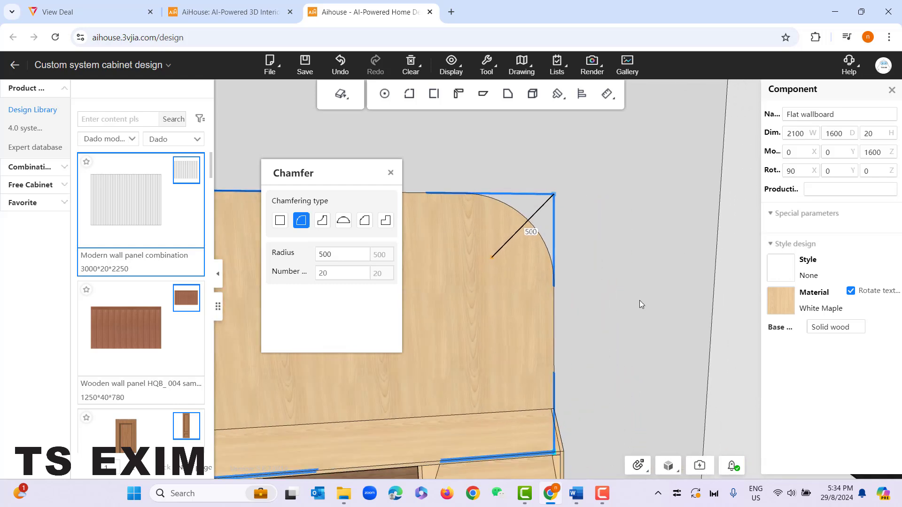
key("BackSpace")
type("8")
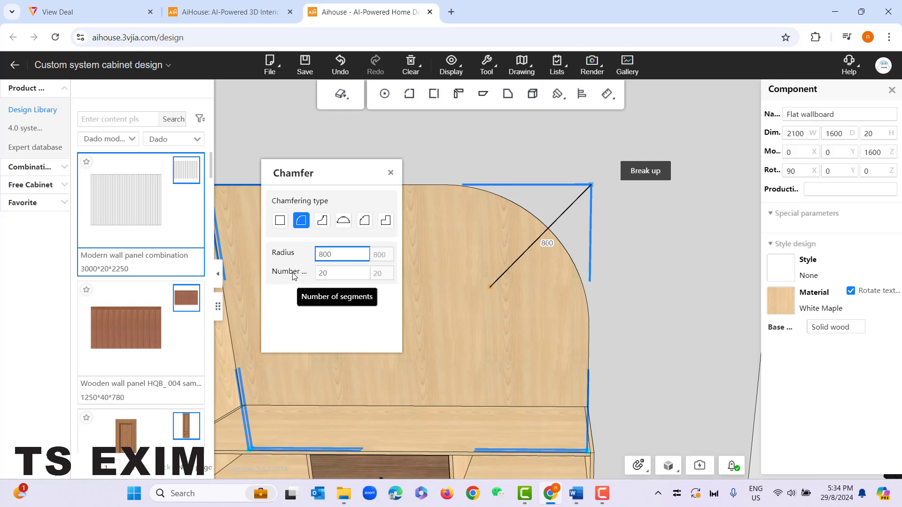
left_click(324, 273)
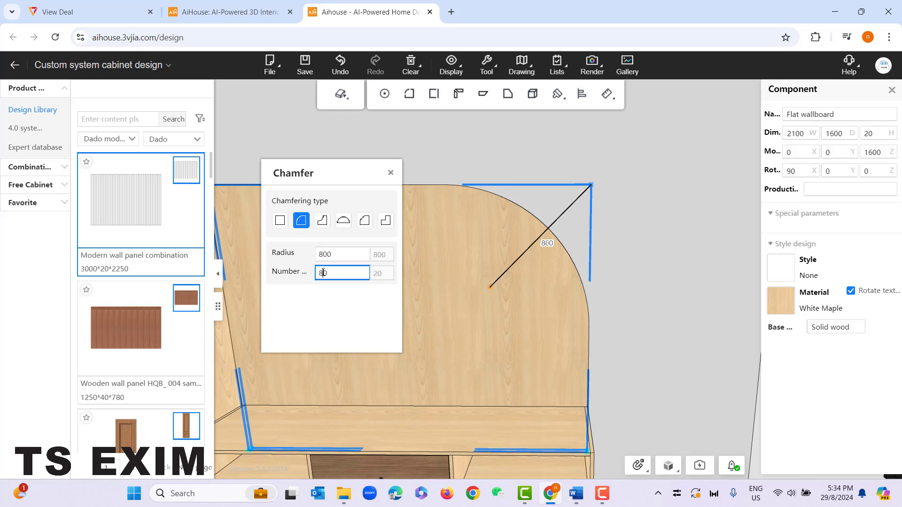
key("Return")
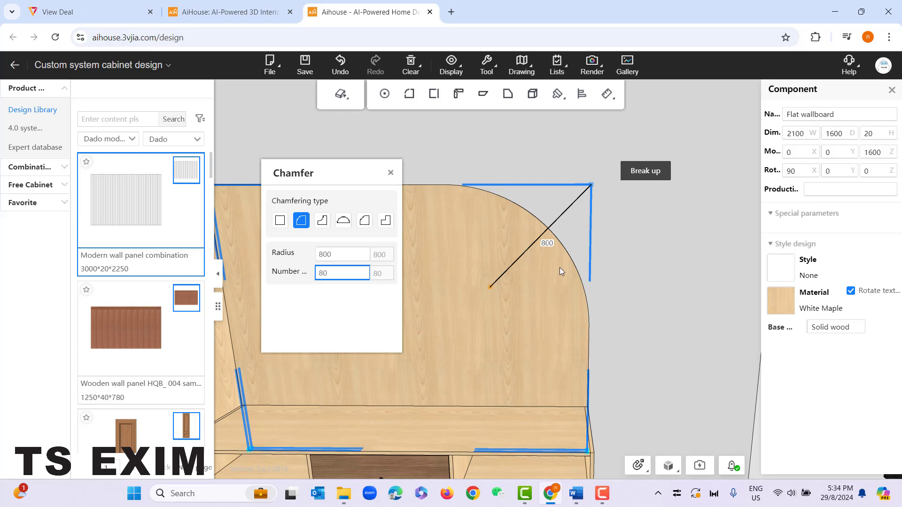
left_click(391, 174)
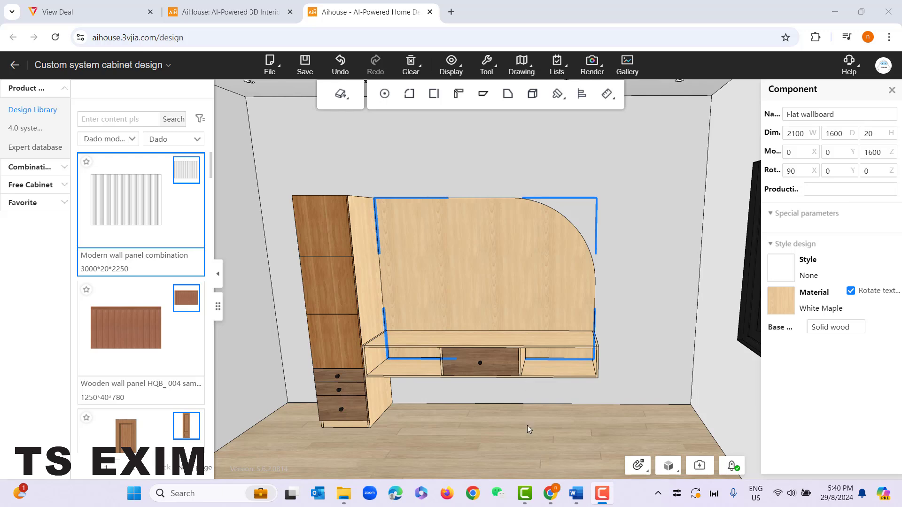
Filter the design library to the Plate type products of the Component class
scroll(526, 421, "down", 3)
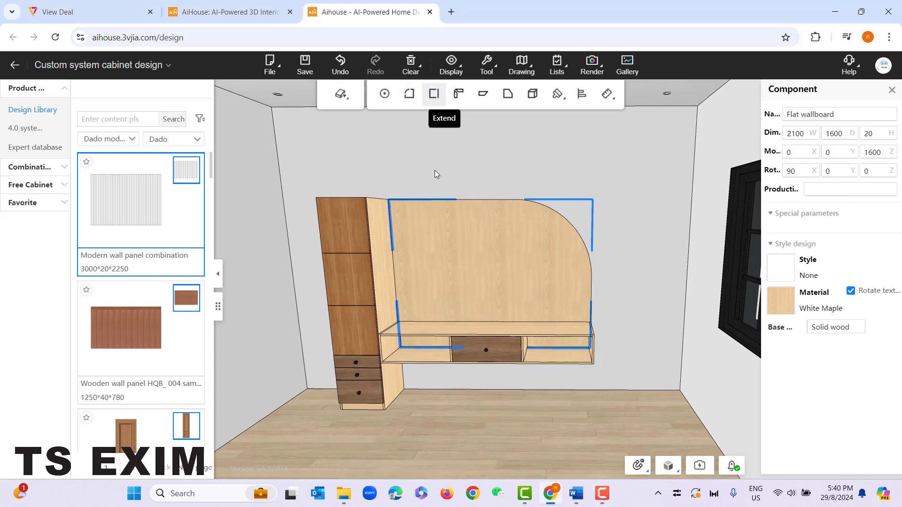
left_click(126, 141)
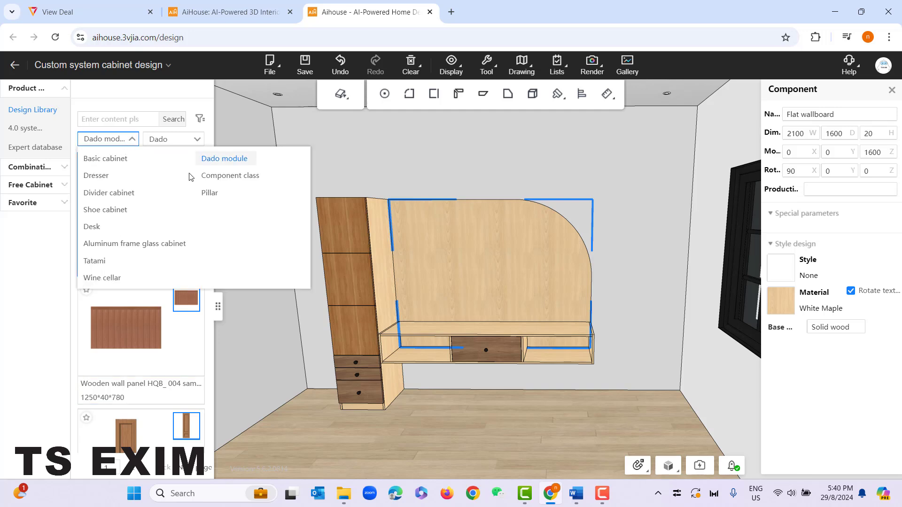
left_click(202, 176)
left_click(191, 141)
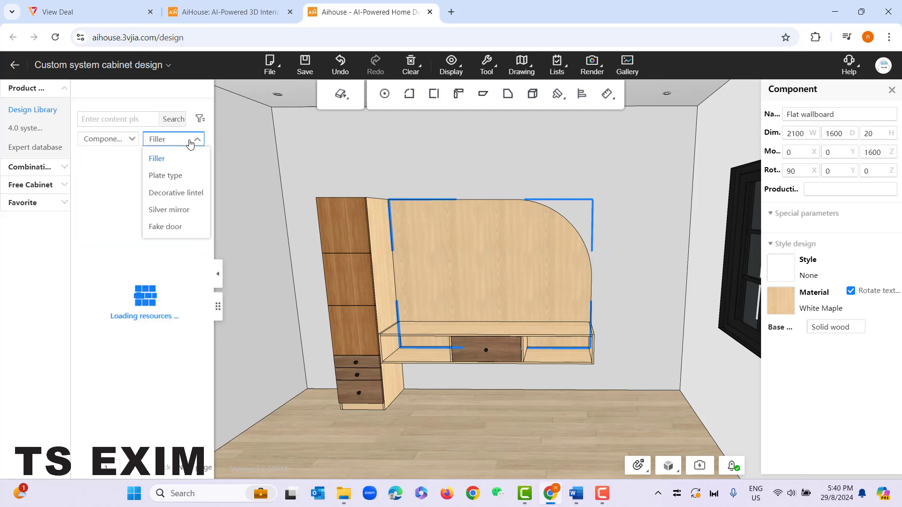
left_click(129, 145)
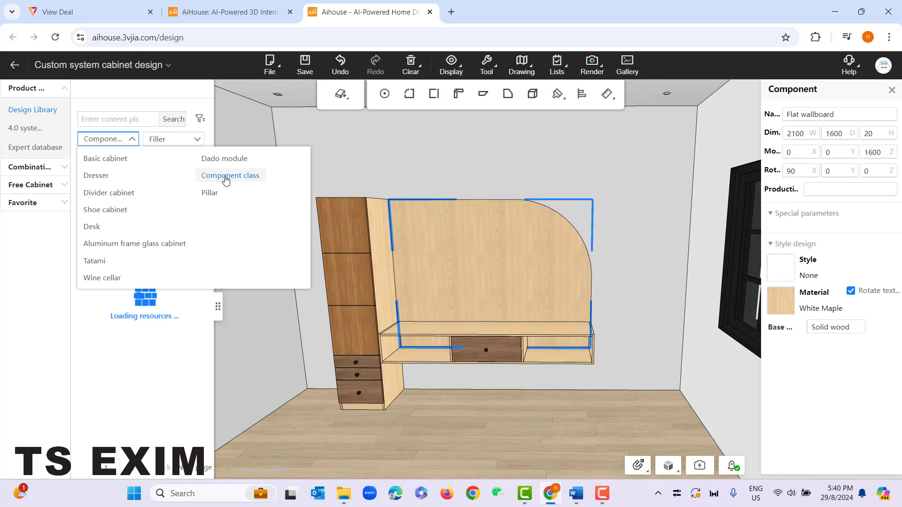
left_click(225, 177)
left_click(197, 140)
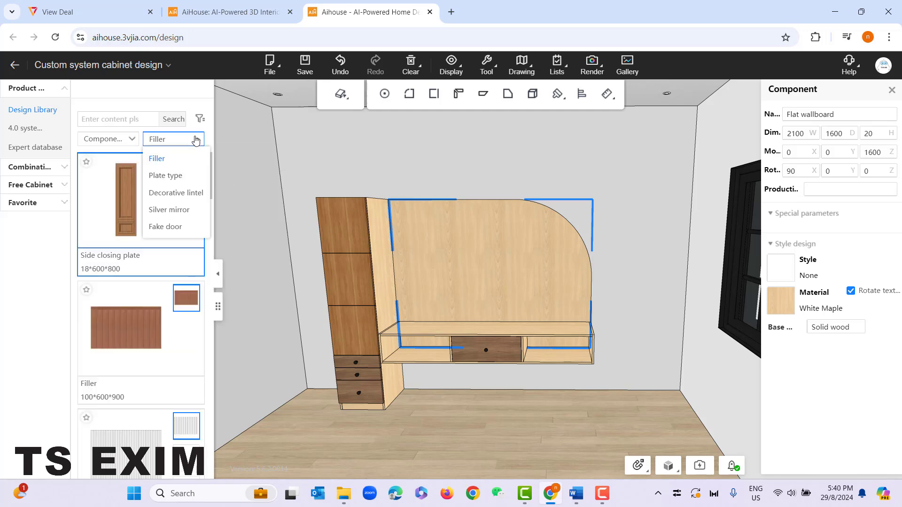
left_click(170, 176)
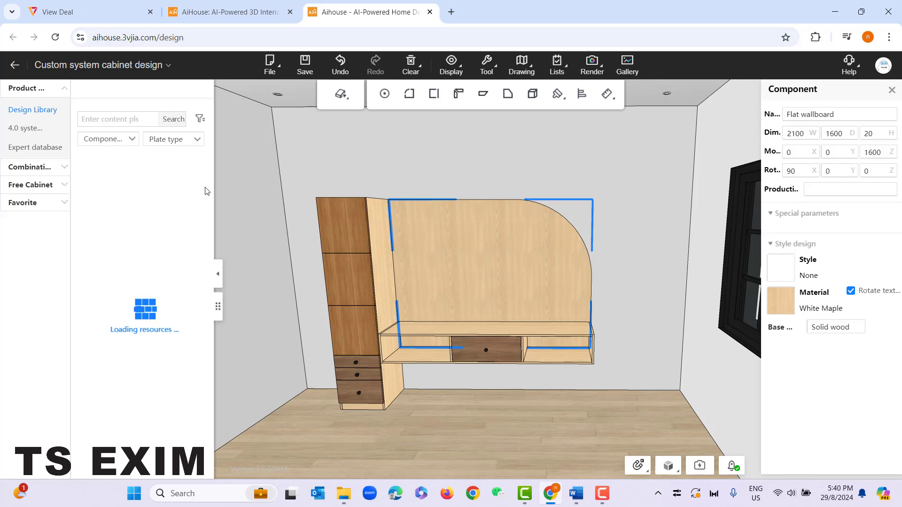
Place a Front riser plate on the floor in front of the TV cabinet and rotate it 90° about Z
scroll(118, 205, "down", 3)
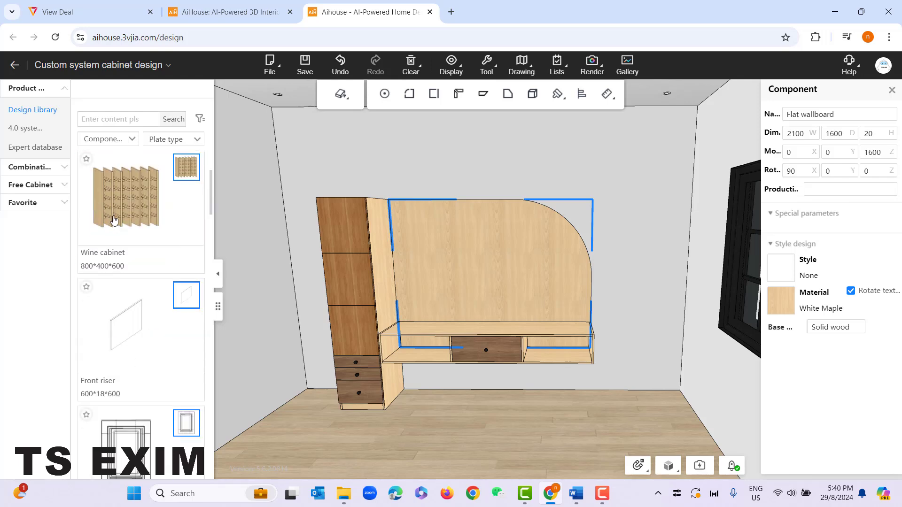
scroll(125, 207, "down", 3)
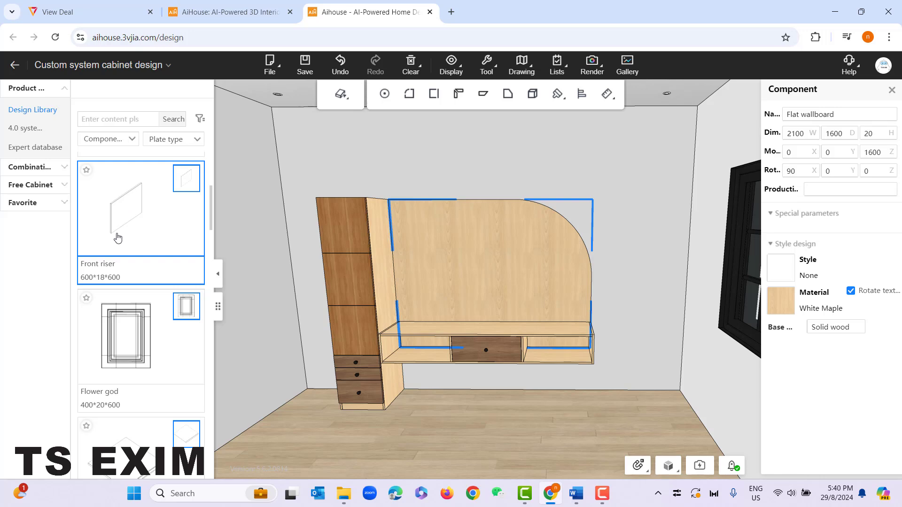
scroll(118, 239, "down", 6)
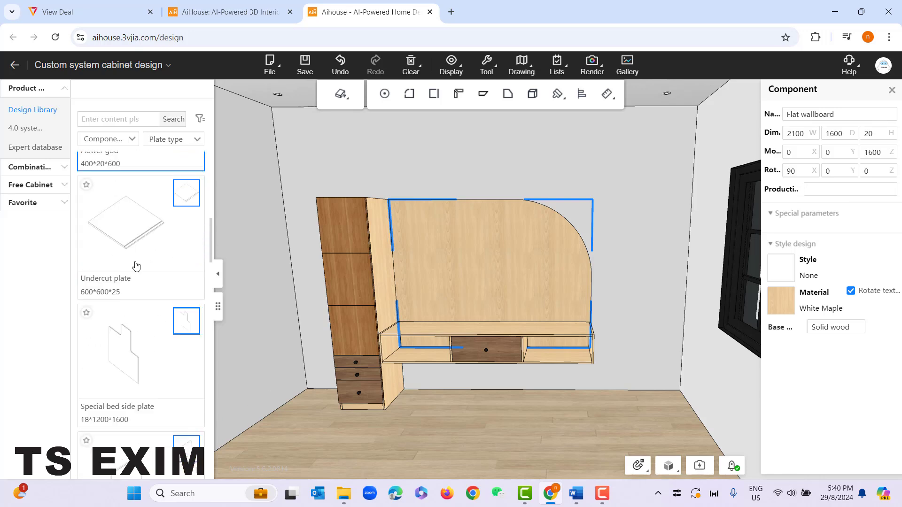
scroll(140, 283, "up", 2)
scroll(140, 263, "up", 5)
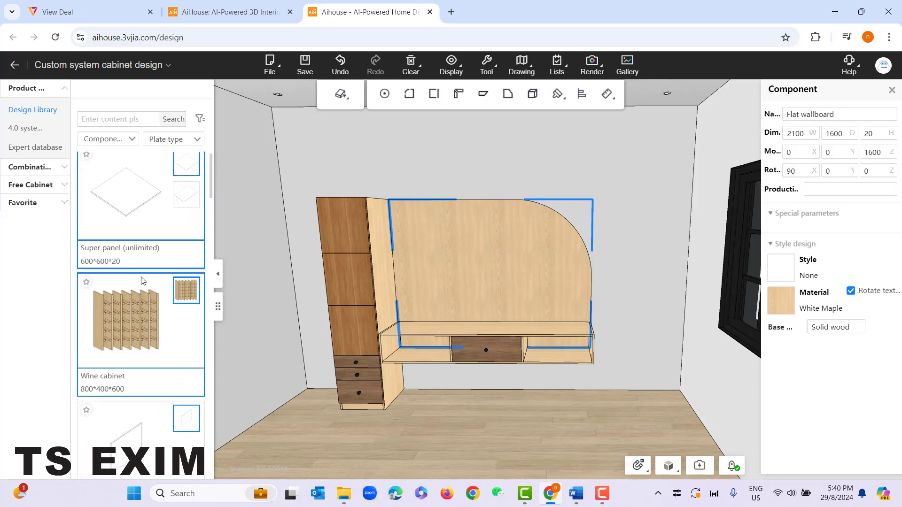
scroll(131, 248, "down", 3)
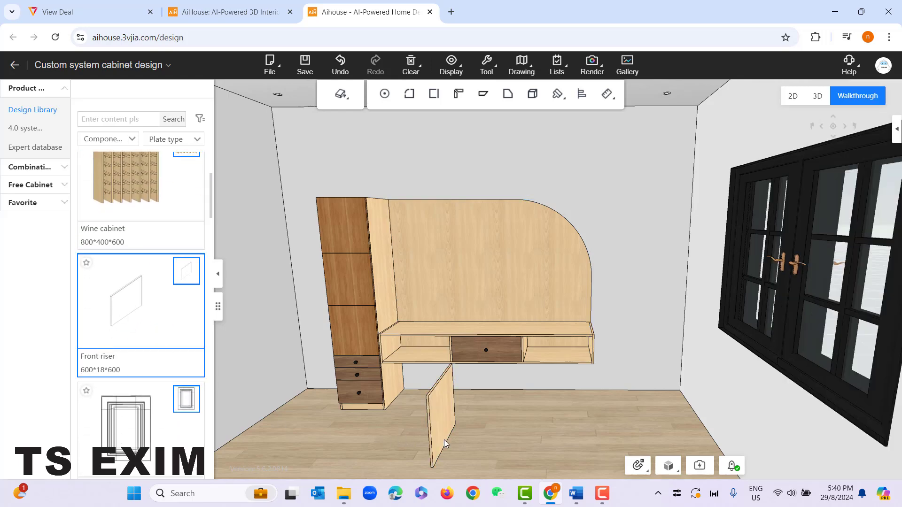
left_click(356, 430)
left_click_drag(366, 447, 420, 403)
left_click(429, 386)
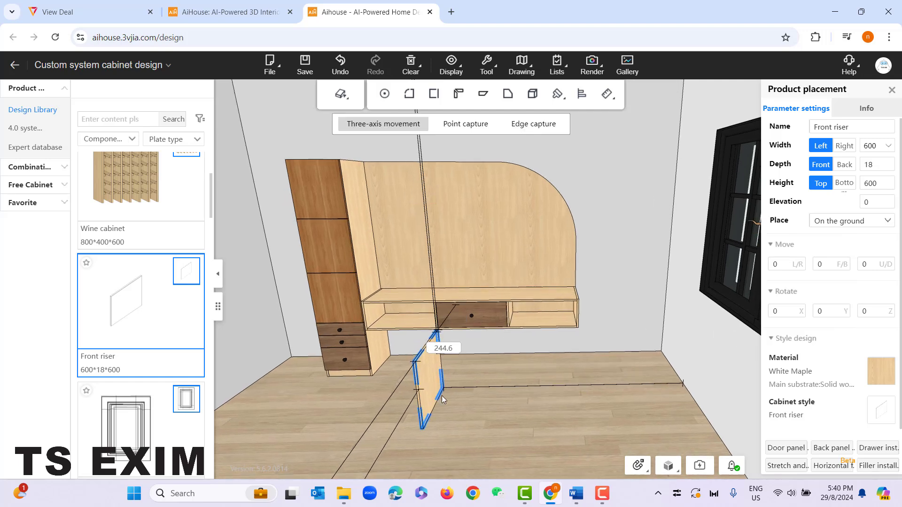
left_click_drag(390, 425, 474, 379)
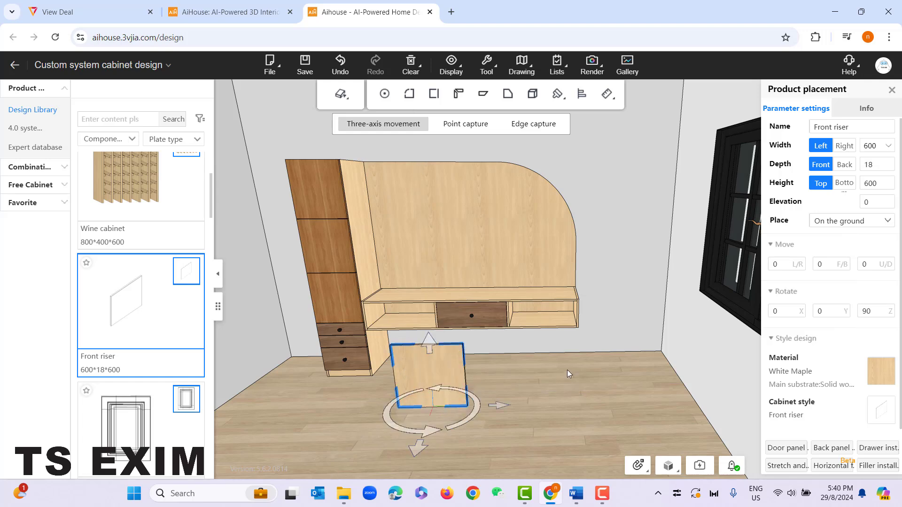
Set the front riser's width to 1600 and its height to 1600
left_click(867, 146)
type("1")
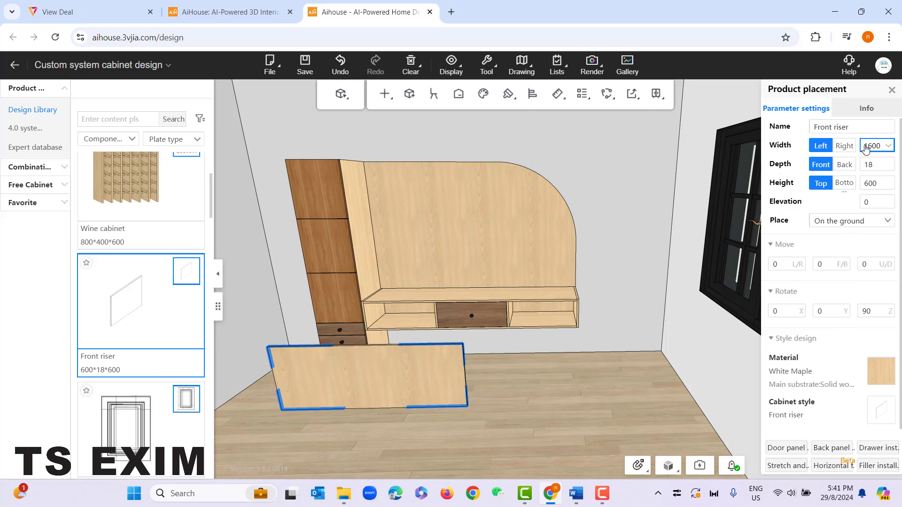
left_click(866, 184)
left_click(866, 184)
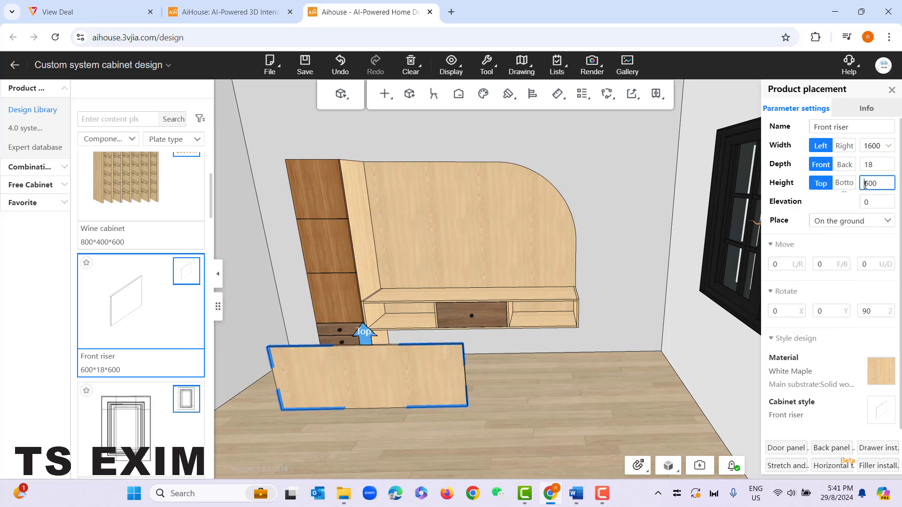
type("1")
Select the front riser at panel level and open the Open hole settings for it
left_click_drag(590, 309, 549, 350)
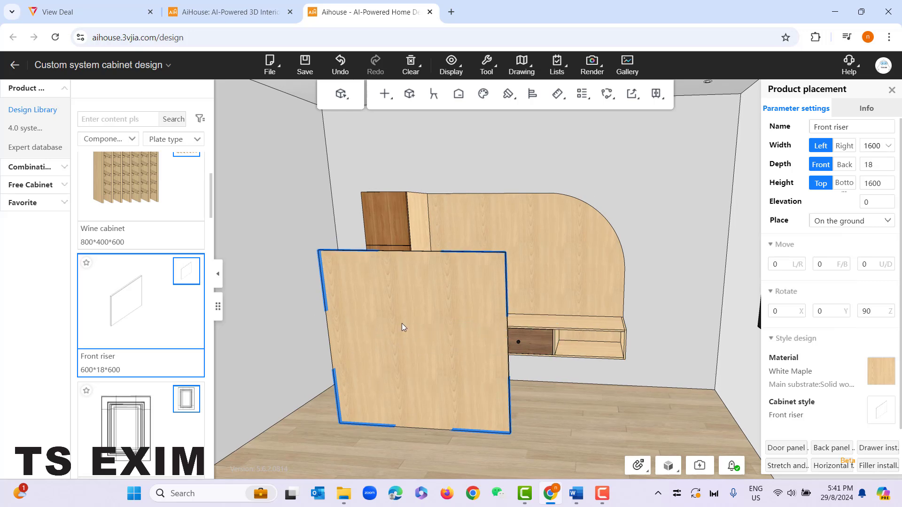
mouse_move(341, 95)
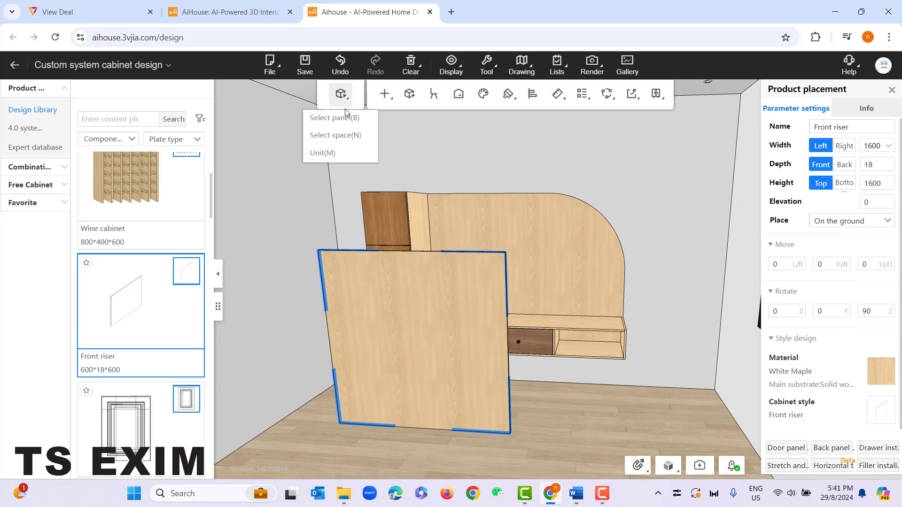
left_click(346, 119)
left_click(432, 278)
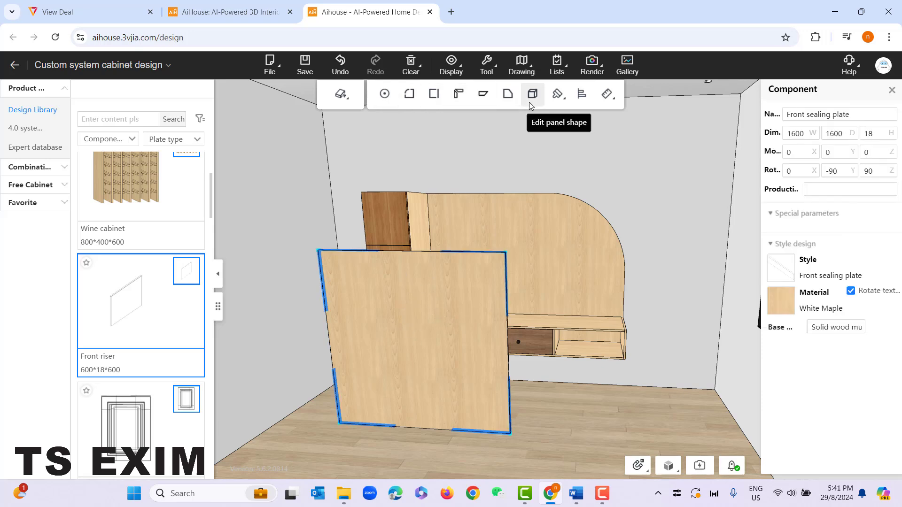
left_click(387, 99)
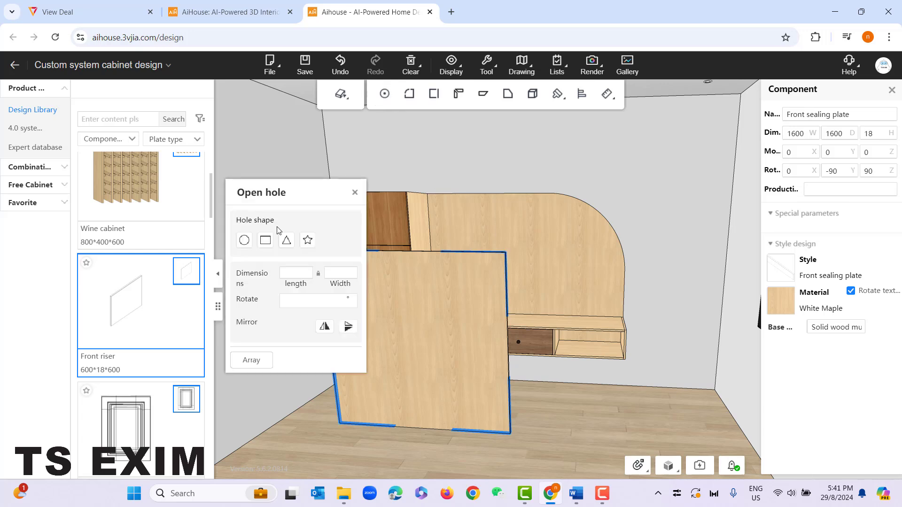
Add circular, rectangular, triangular and pentagram holes to the front riser panel
right_click_drag(392, 257, 414, 252)
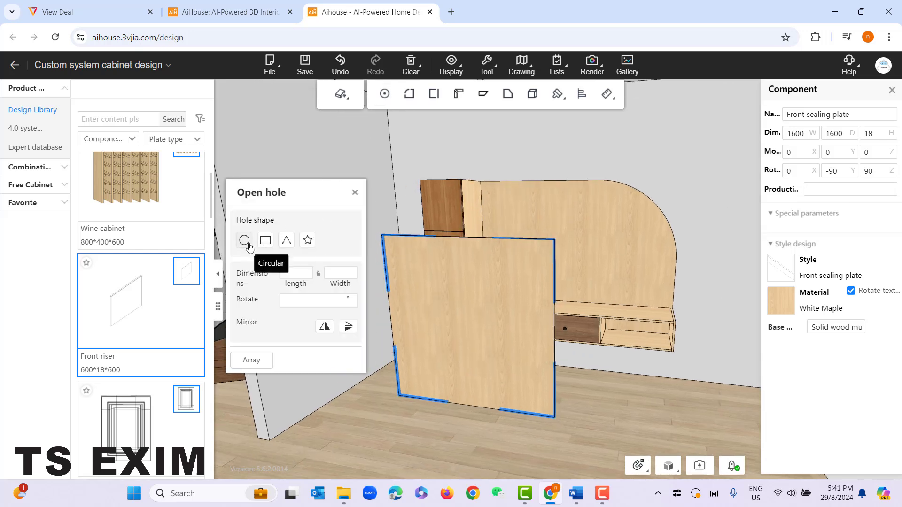
left_click(247, 243)
left_click(266, 242)
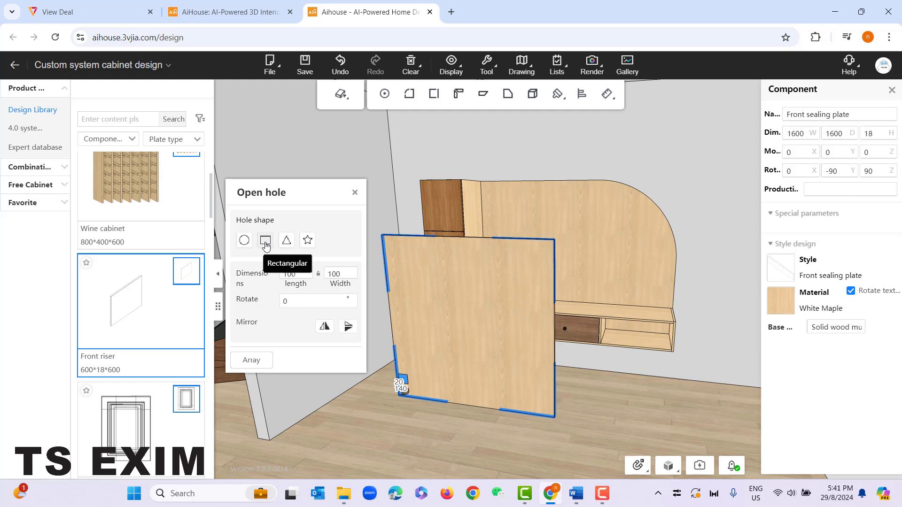
left_click(287, 242)
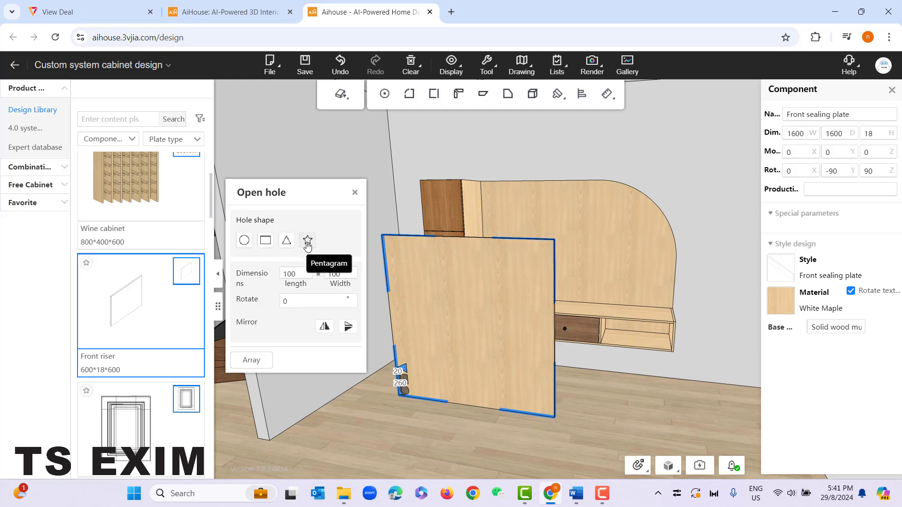
left_click(308, 242)
scroll(360, 407, "up", 5)
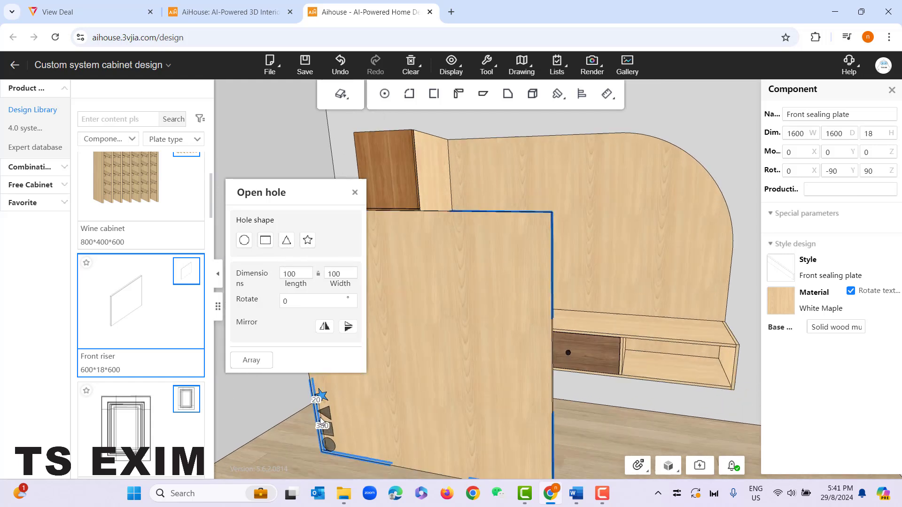
scroll(399, 438, "up", 5)
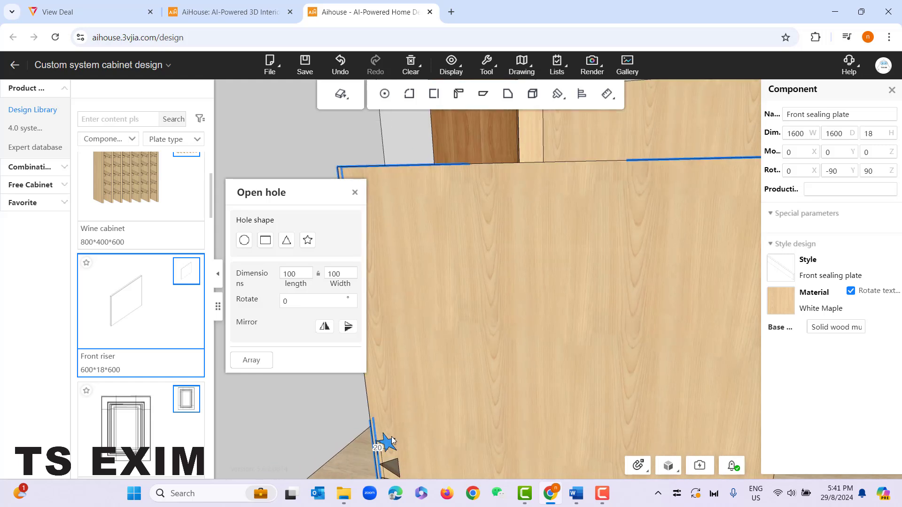
right_click_drag(340, 414, 361, 407)
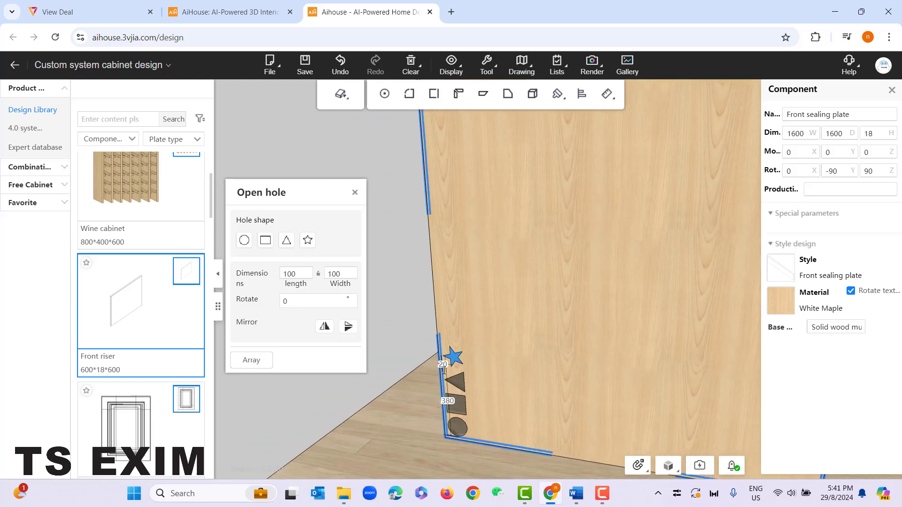
Delete the pentagram, triangular, rectangular and circular holes from the front riser panel
key("Delete")
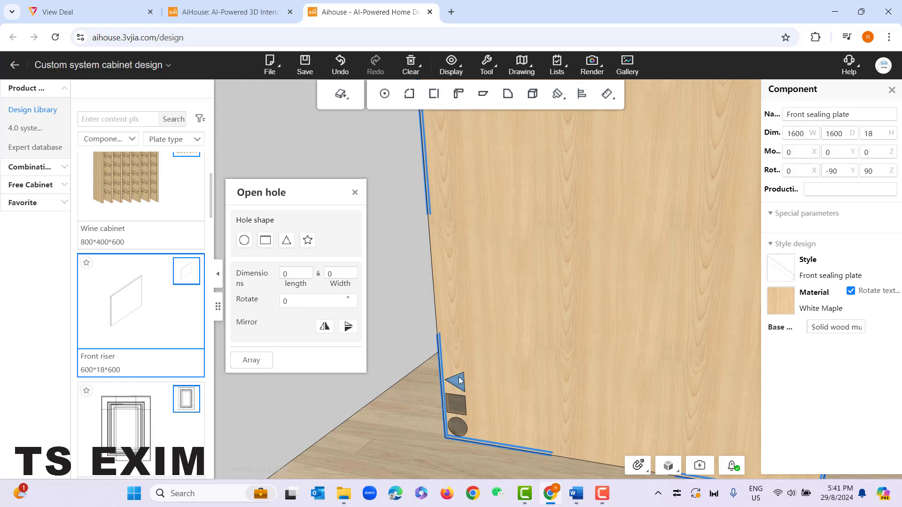
left_click(456, 379)
key("Delete")
left_click(453, 402)
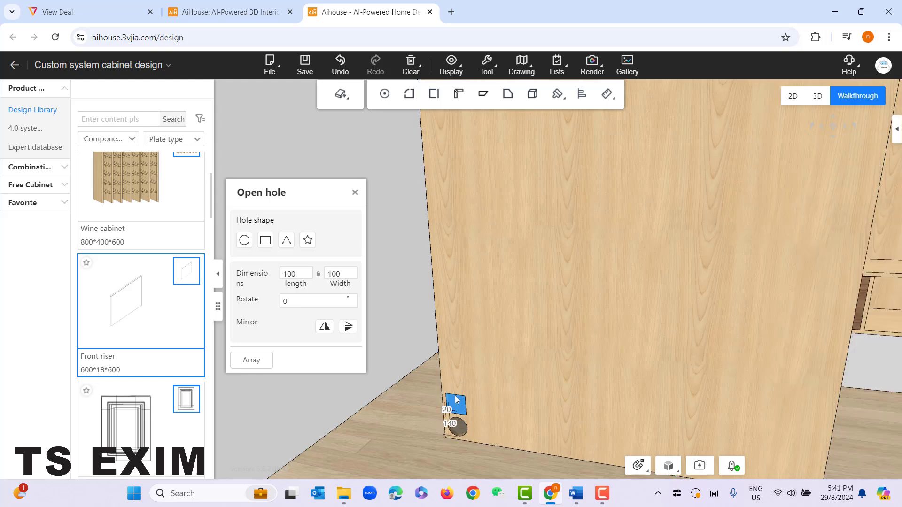
key("Delete")
left_click(458, 427)
key("Delete")
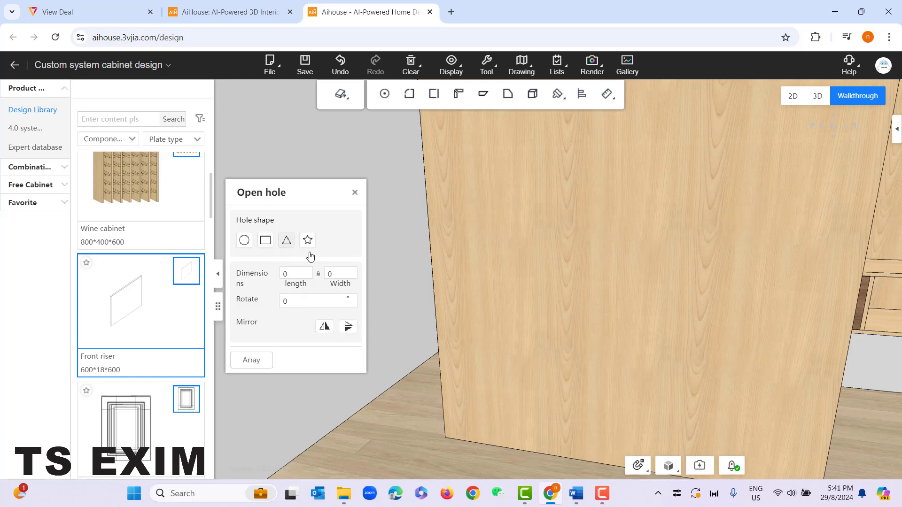
Add a triangular hole to the front riser panel with a length of 500 and a width of 300
left_click_drag(410, 273, 436, 290)
left_click(286, 241)
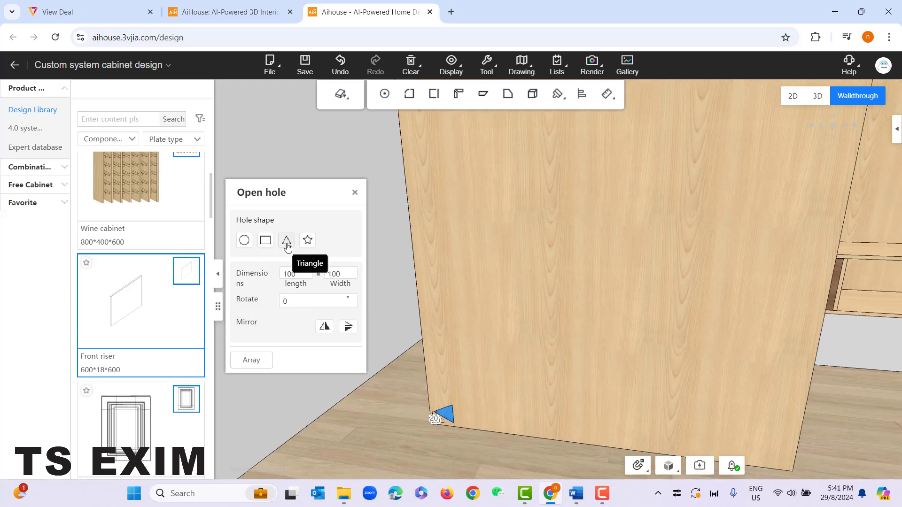
left_click(289, 276)
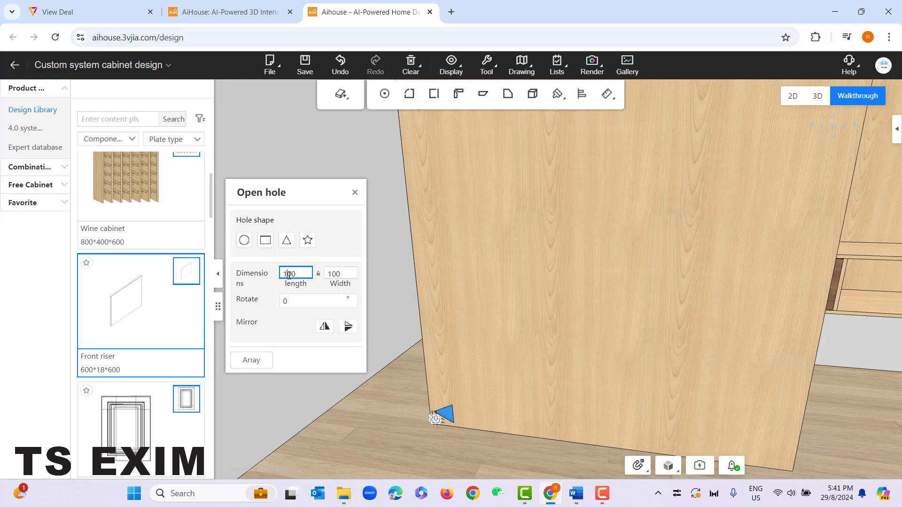
left_click(331, 276)
key("BackSpace")
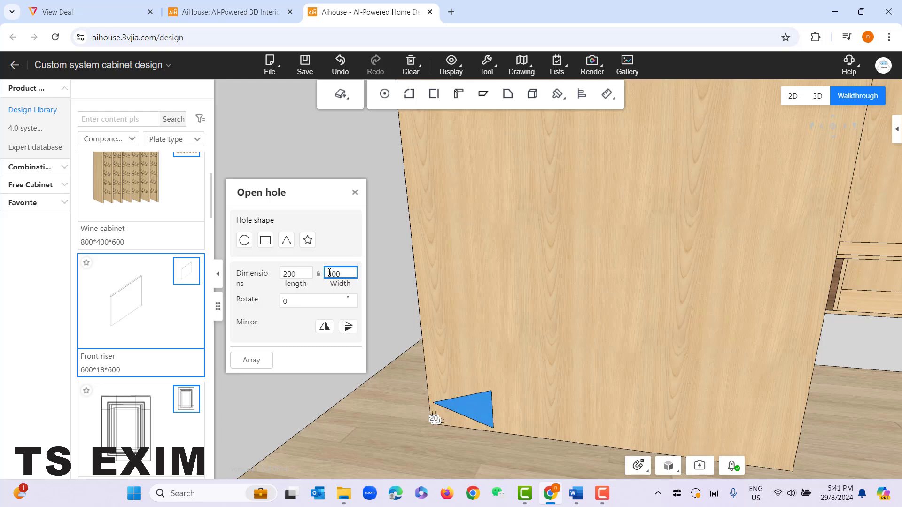
left_click(287, 272)
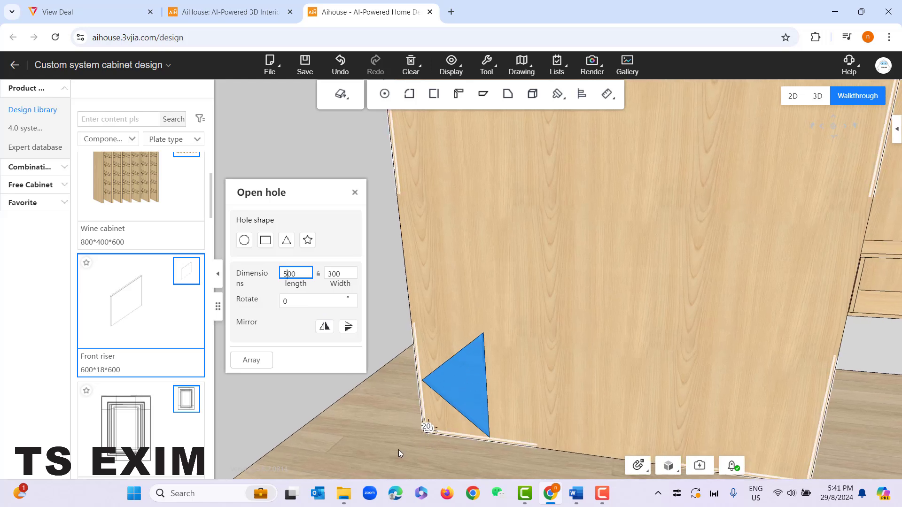
type("e")
key("BackSpace")
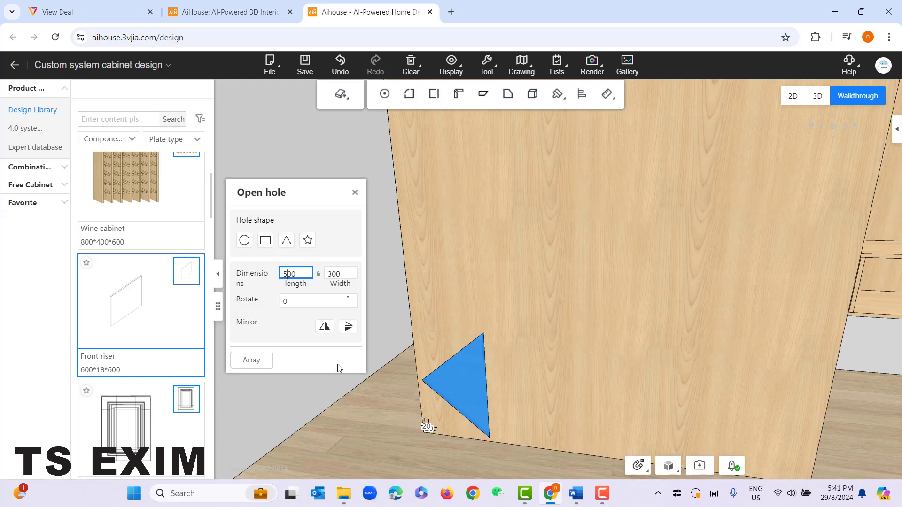
Position the triangular hole 200 from the panel's left edge and 300 from its bottom edge
left_click(445, 436)
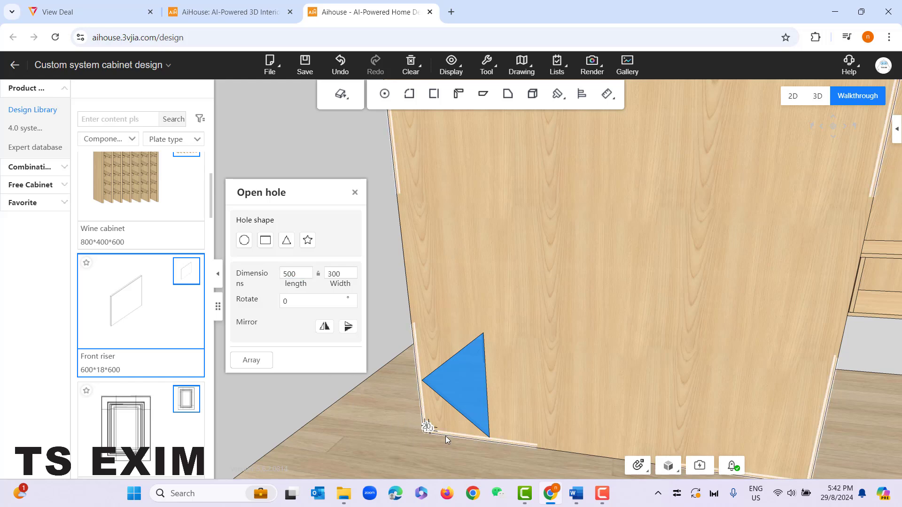
key("Return")
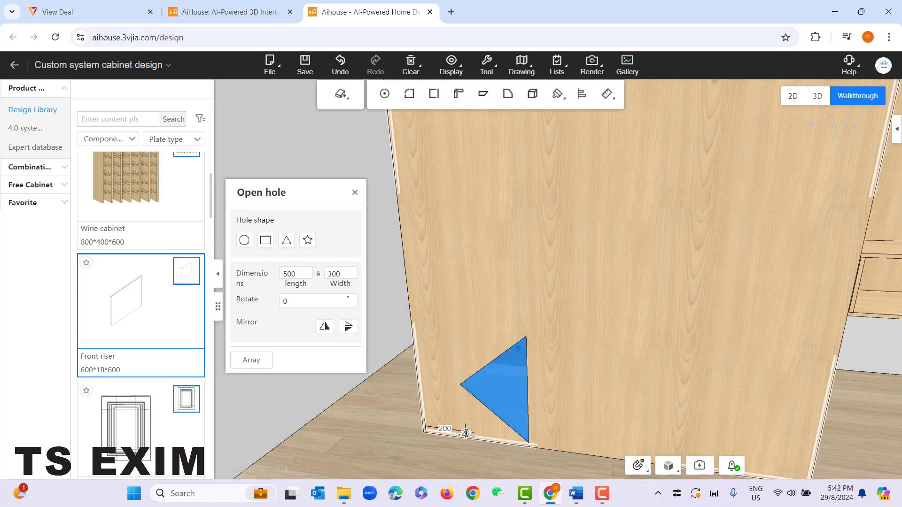
left_click(466, 433)
type("300")
key("Return")
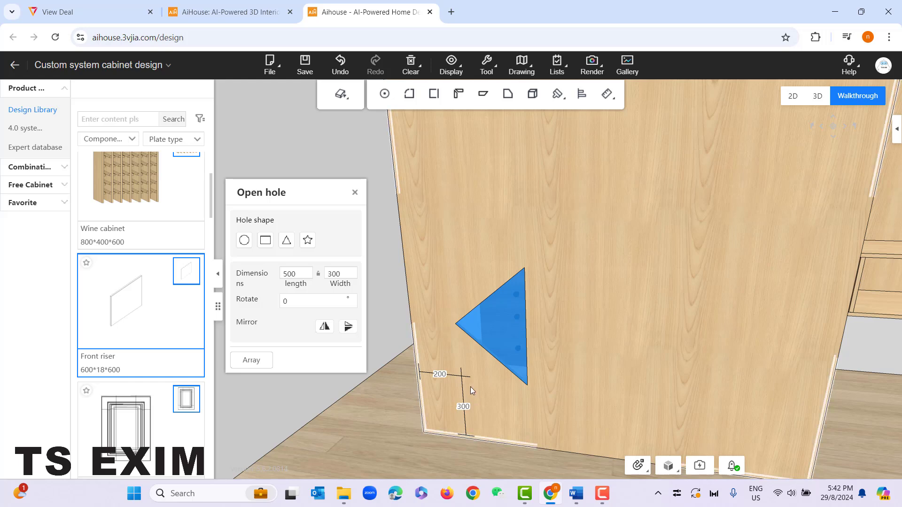
Rotate the triangular hole by 45°
left_click(289, 303)
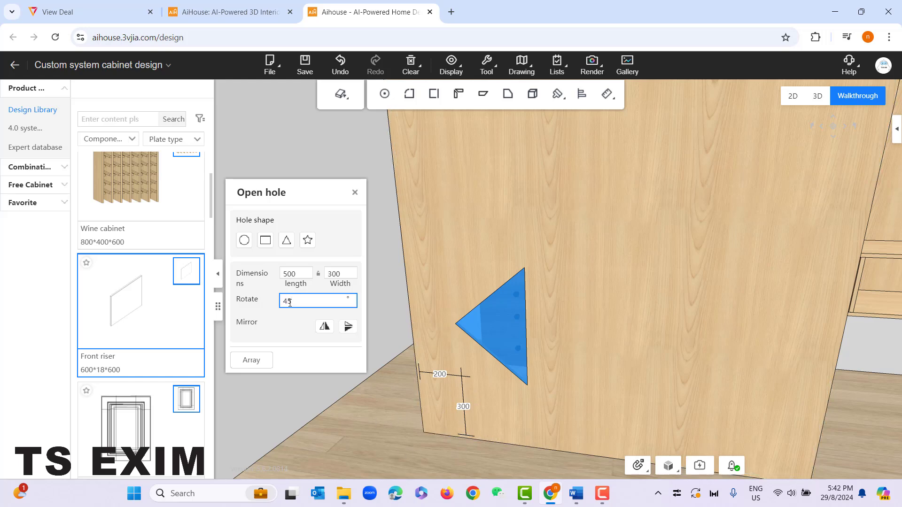
type("45")
key("Return")
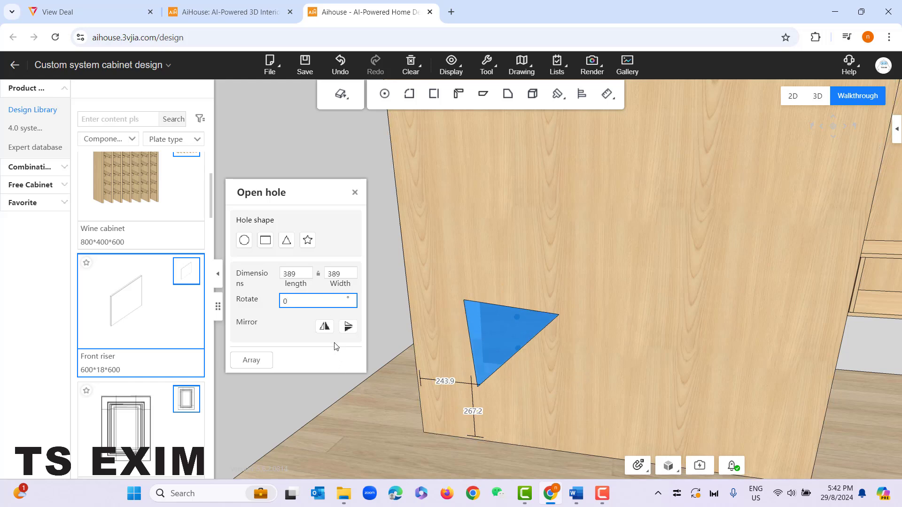
Try flipping the triangular hole horizontally and vertically, returning it to its unflipped orientation
left_click(328, 331)
left_click(327, 331)
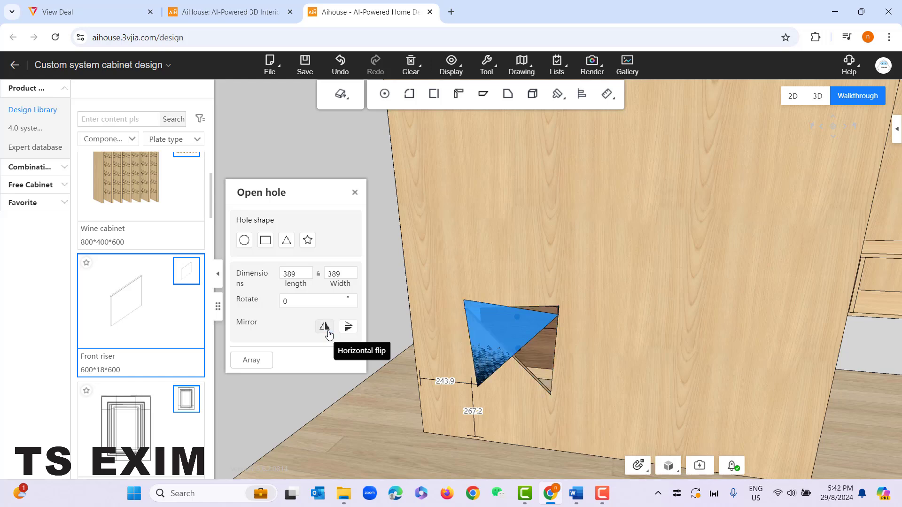
left_click(345, 332)
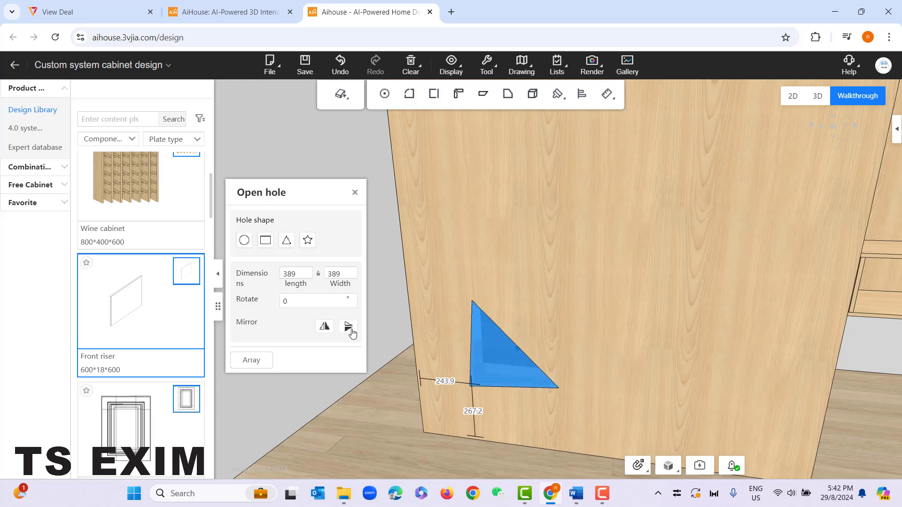
left_click(348, 332)
left_click(347, 331)
left_click(347, 332)
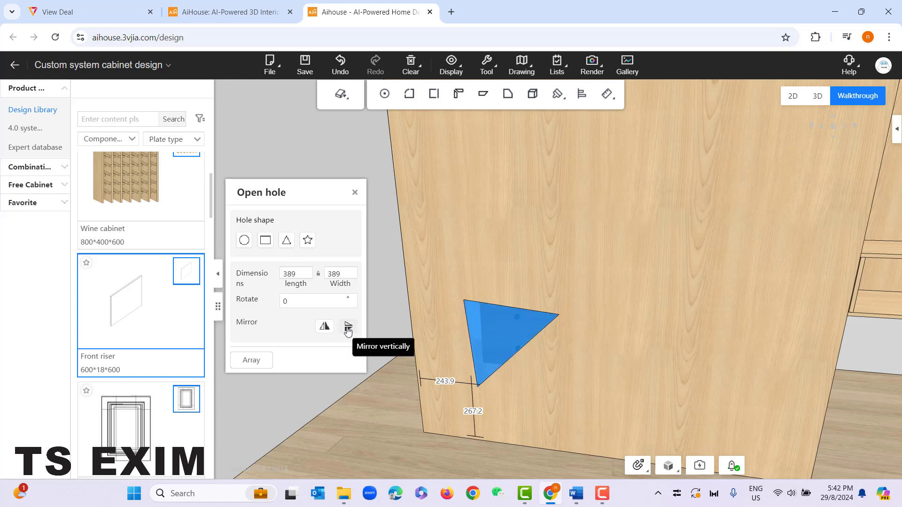
Delete the triangular hole from the front riser panel
scroll(574, 352, "down", 3)
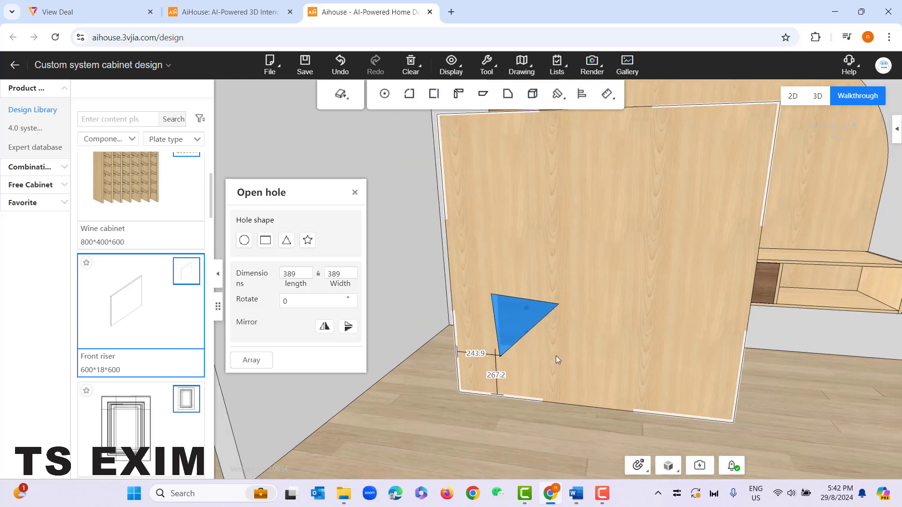
left_click_drag(438, 363, 464, 364)
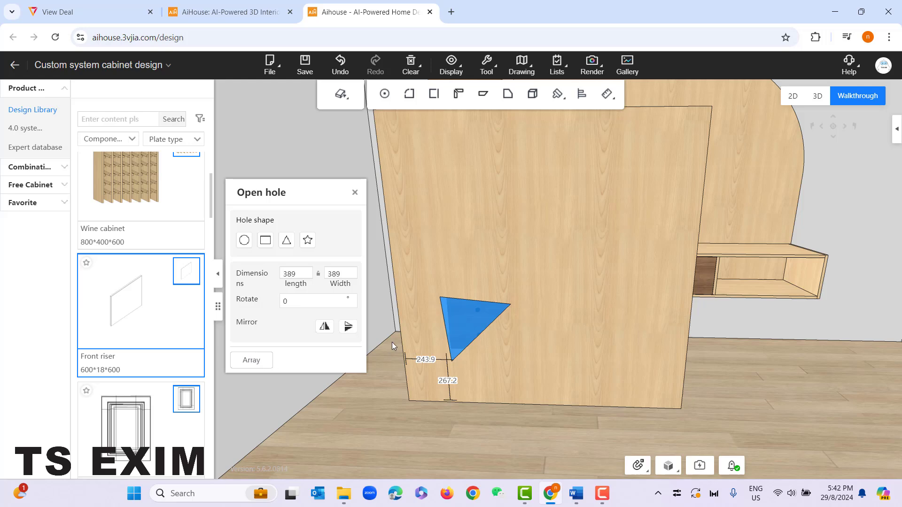
key("Delete")
Cut an array of 100 × 100 circular holes in the front riser panel: 10 along X at interval 20, 5 along Y at interval 30
left_click(244, 240)
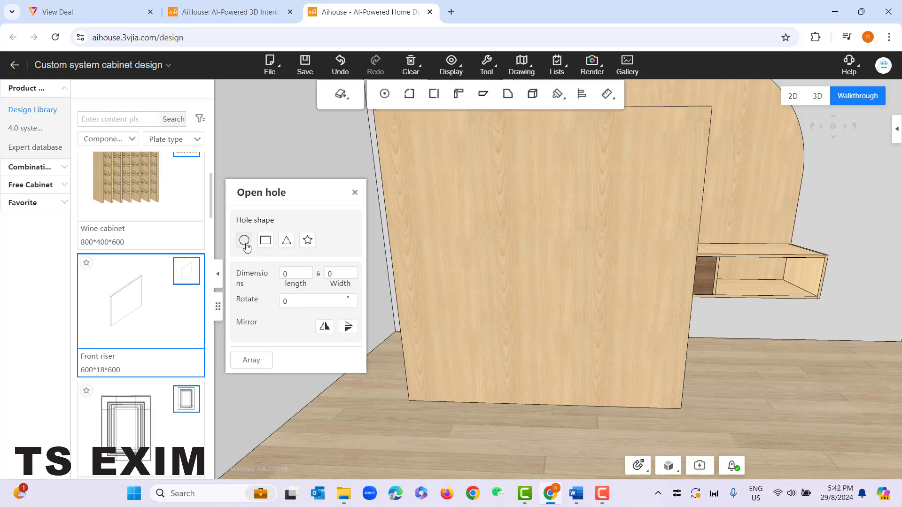
left_click(251, 361)
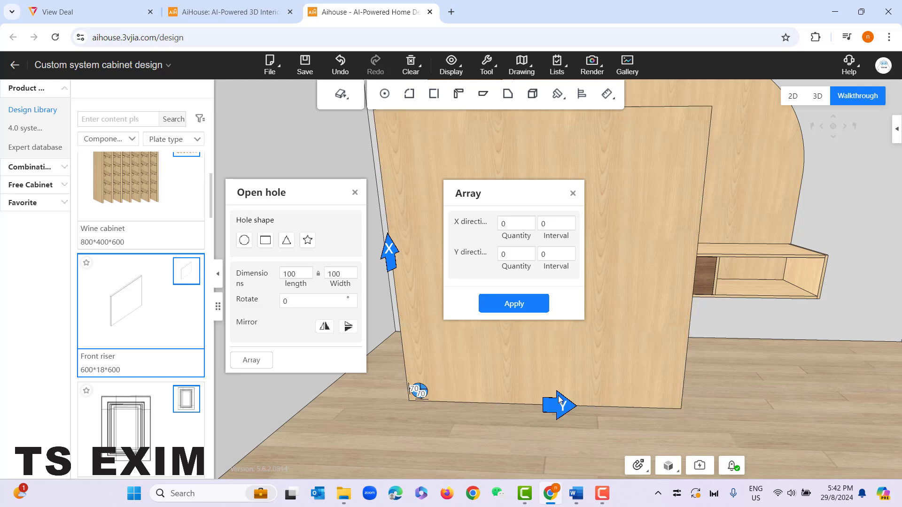
left_click(506, 225)
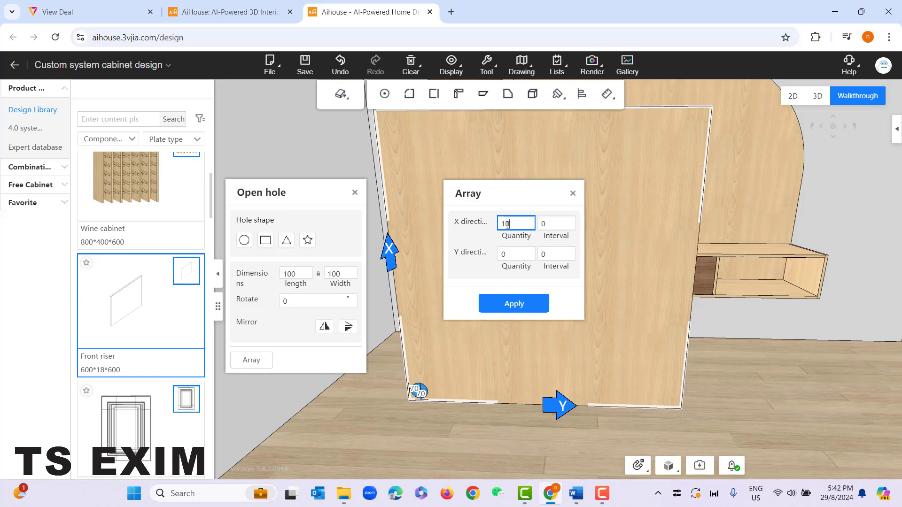
left_click(548, 225)
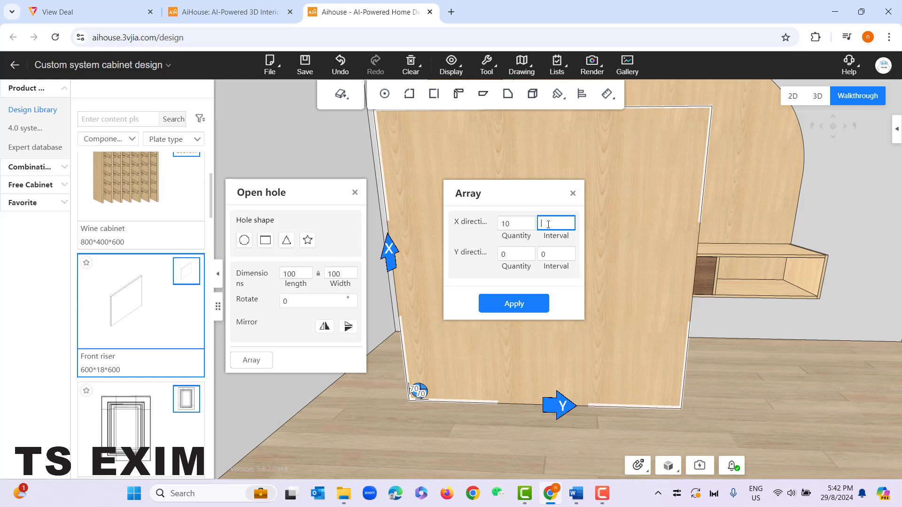
left_click(510, 253)
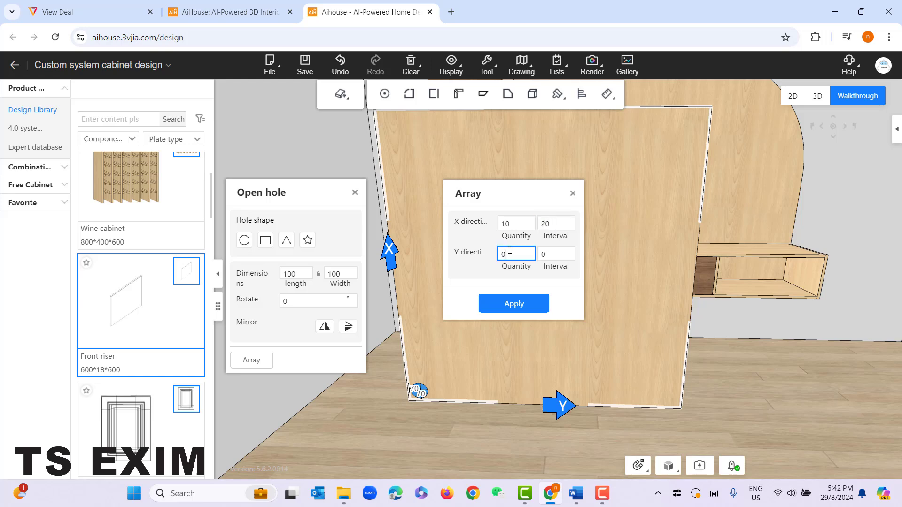
left_click(554, 259)
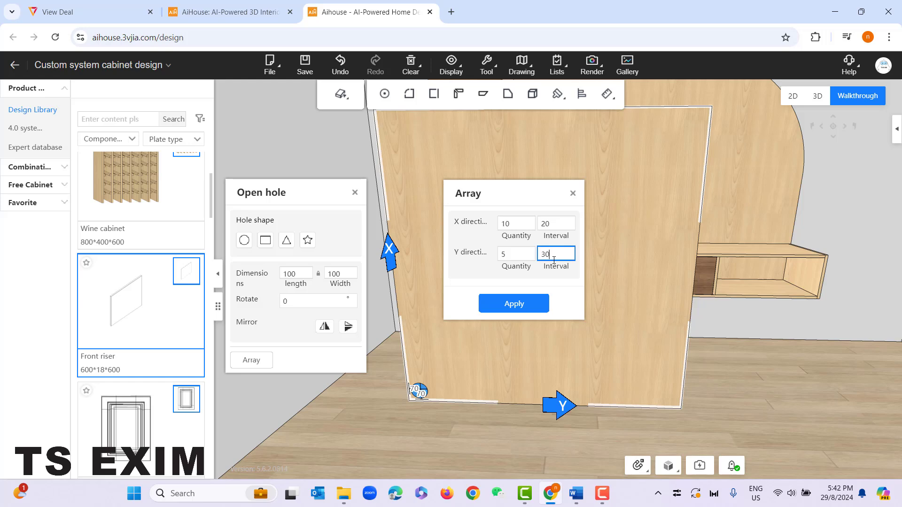
type("30")
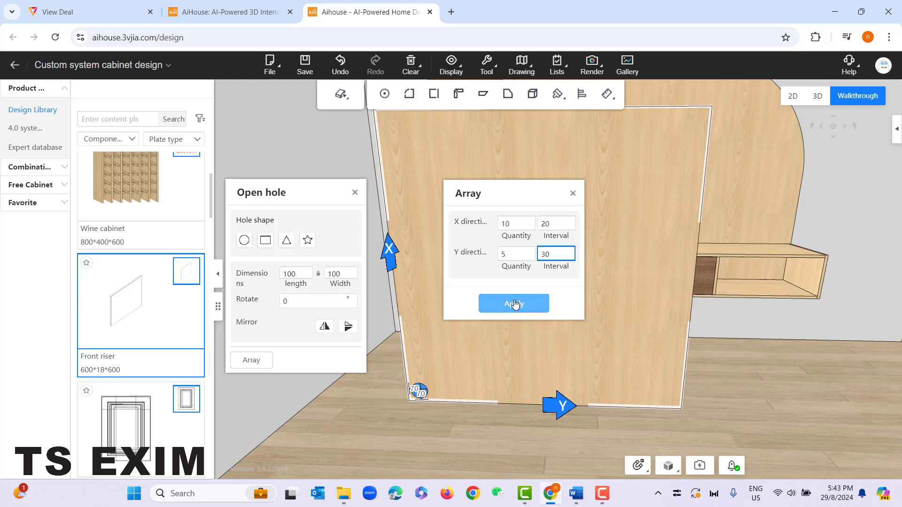
left_click(525, 304)
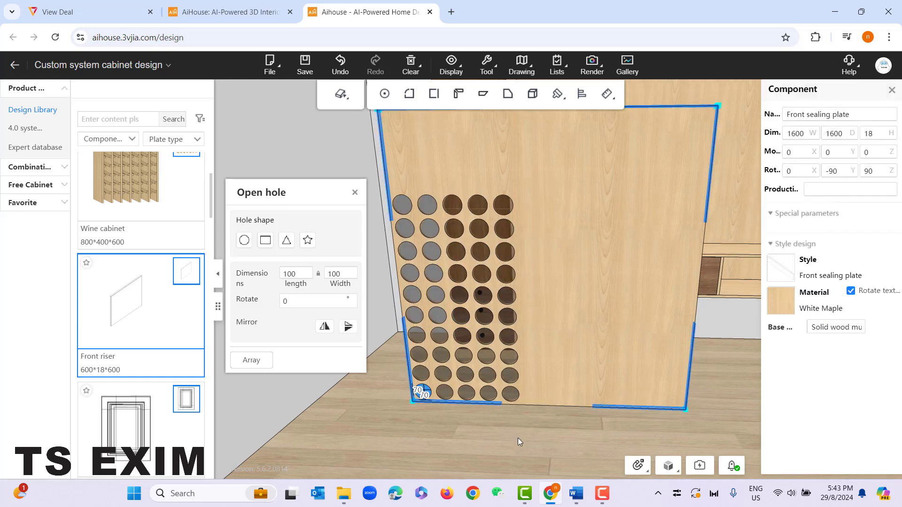
left_click_drag(518, 441, 484, 437)
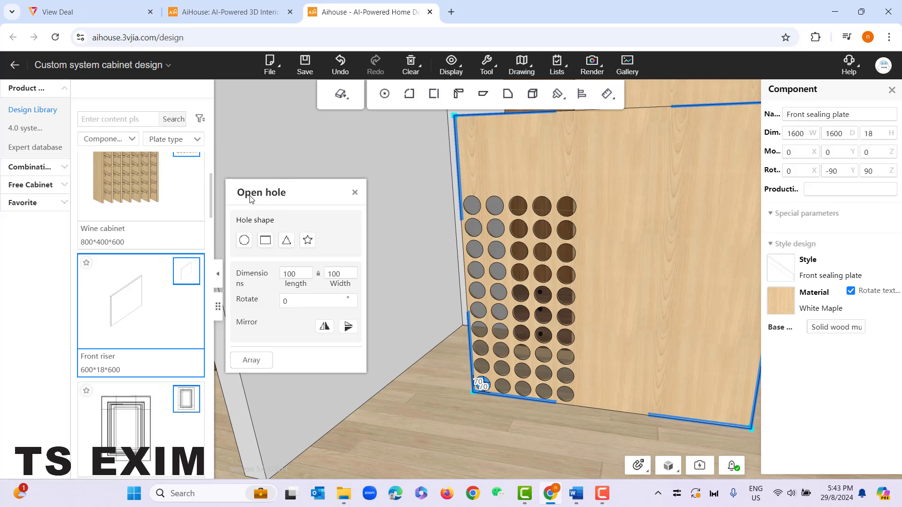
left_click(355, 195)
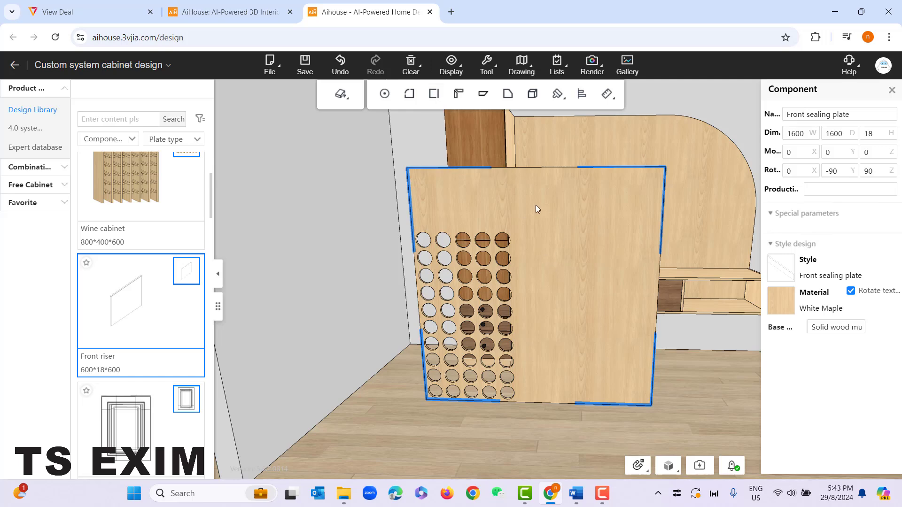
Stretch the front riser panel upward from its top edge by 100 and leave panel stretching
key("e")
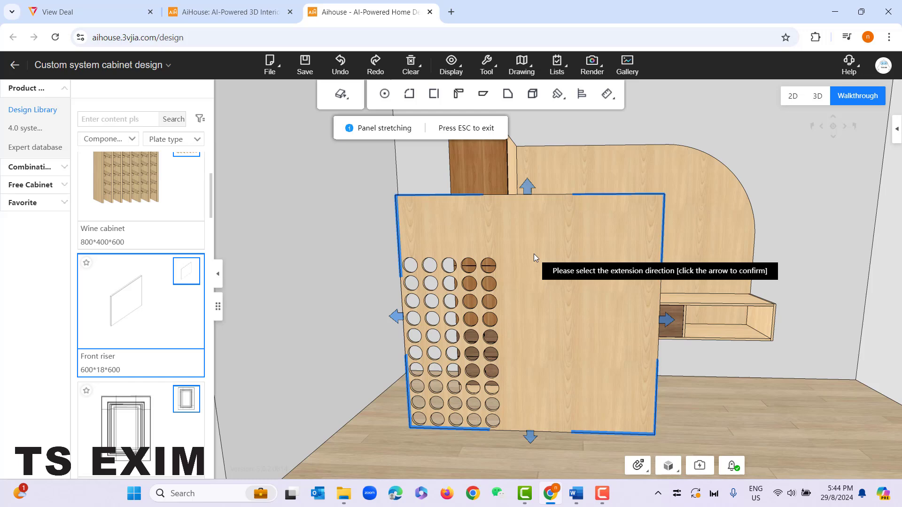
left_click(528, 186)
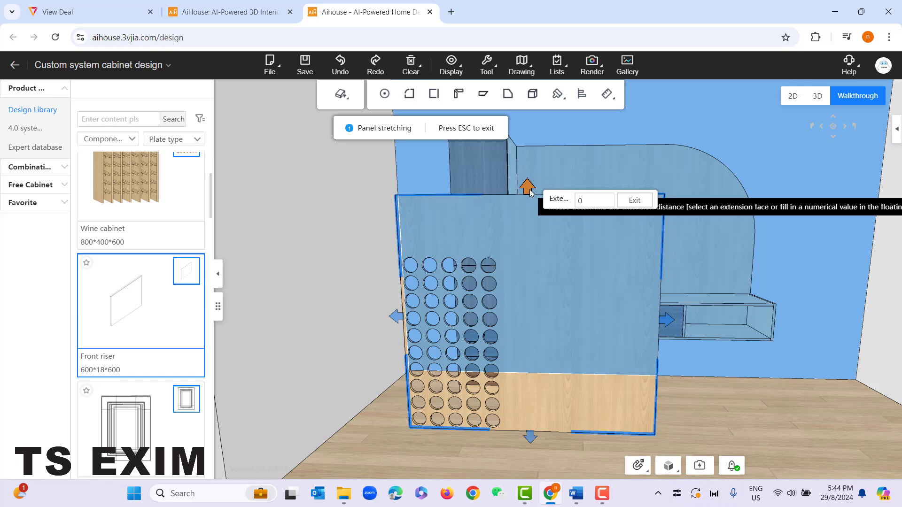
left_click(586, 197)
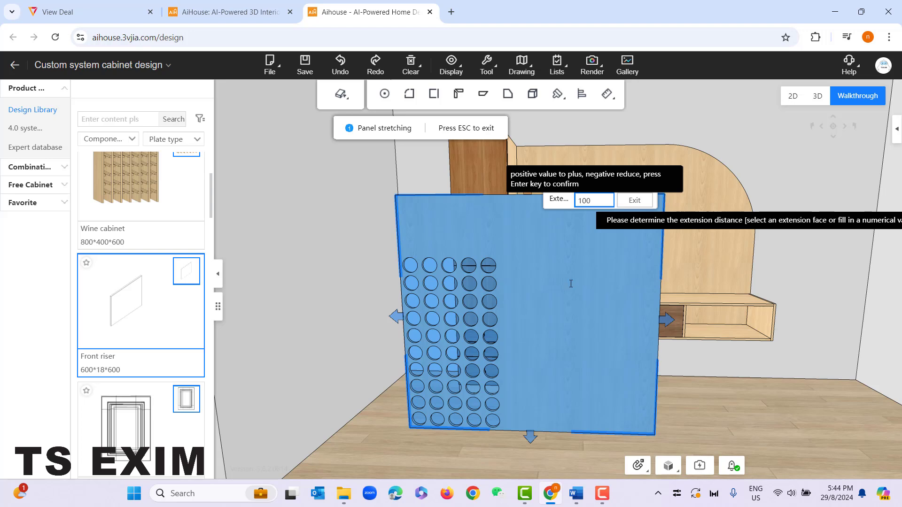
key("Return")
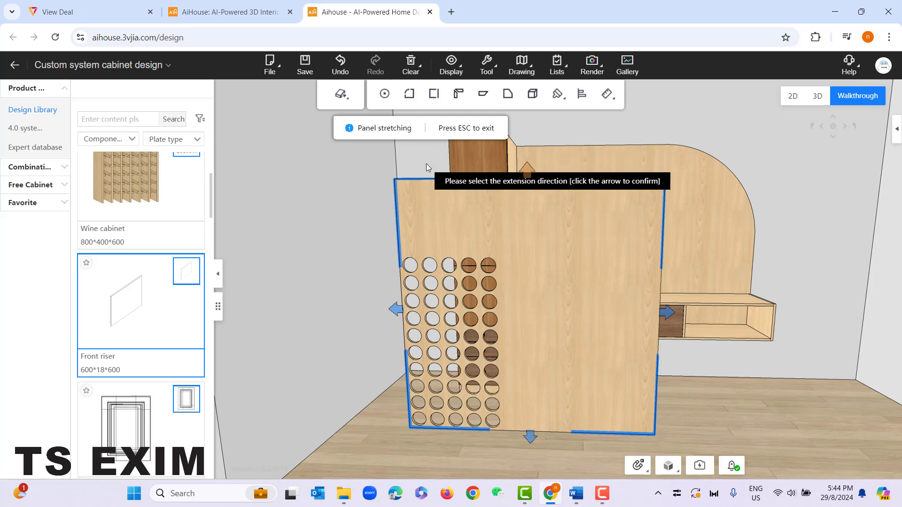
left_click(473, 242)
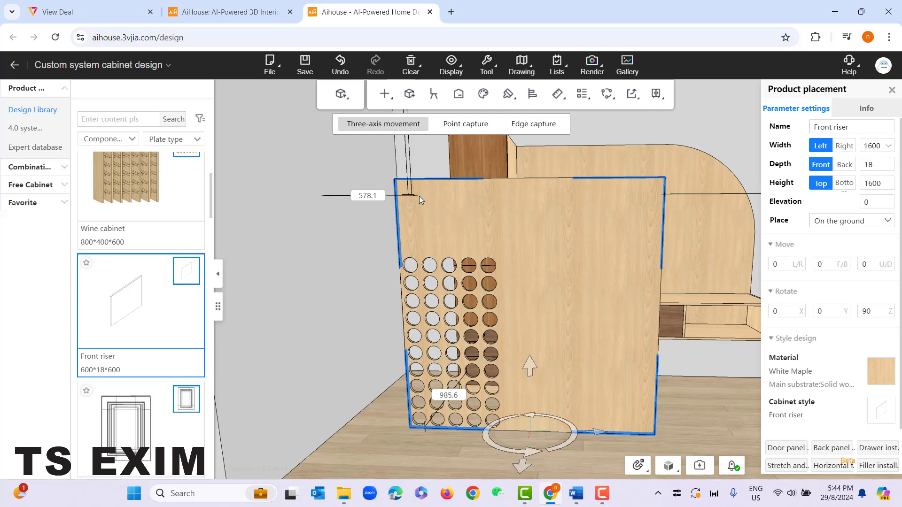
Delete the perforated front riser panel standing in front of the TV cabinet
left_click(467, 227)
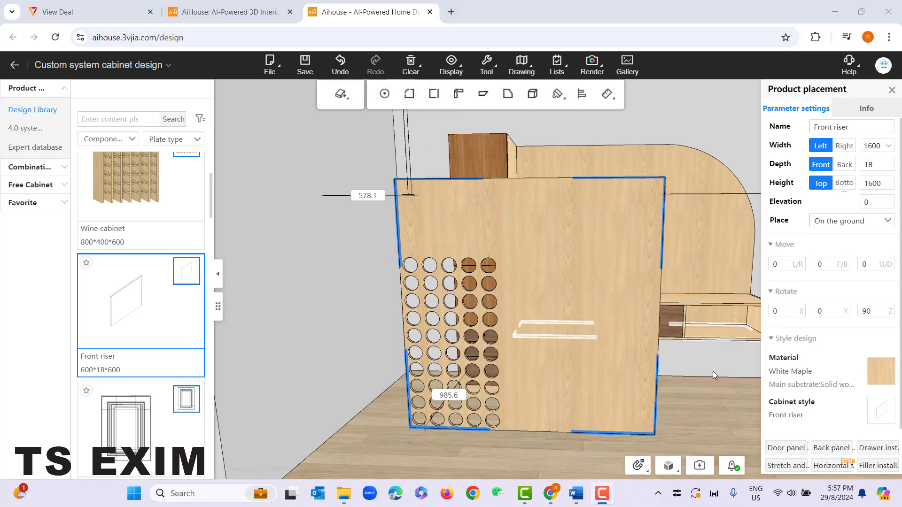
left_click(589, 274)
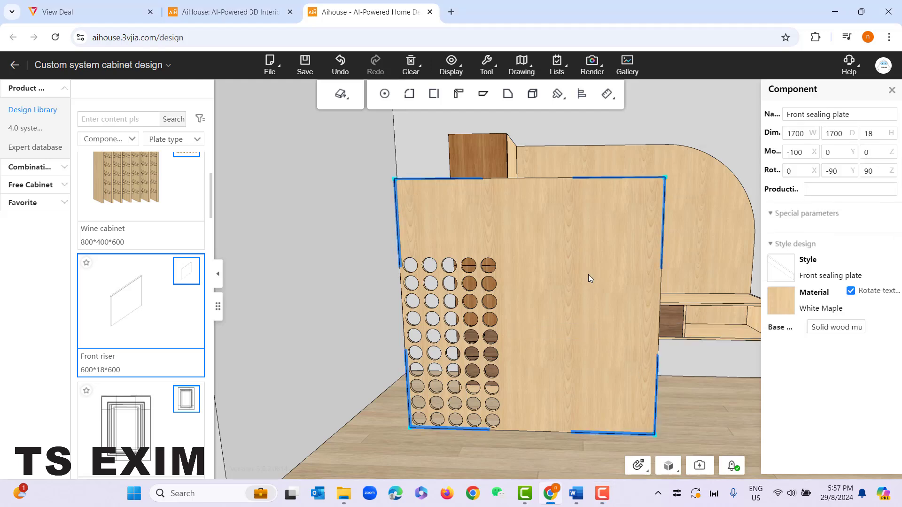
key("Delete")
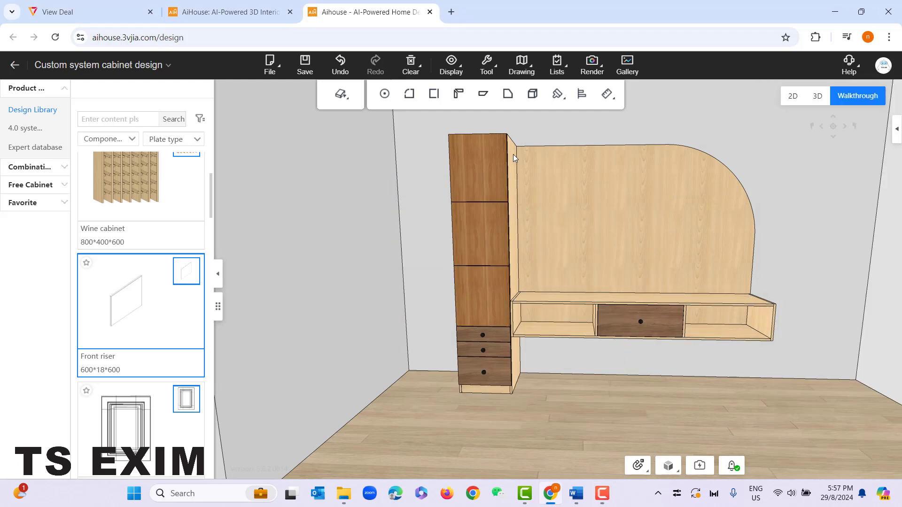
Switch to unit selection and open handle installation for all handles, check the drawer and flip door settings, and return to open doors
left_click(343, 104)
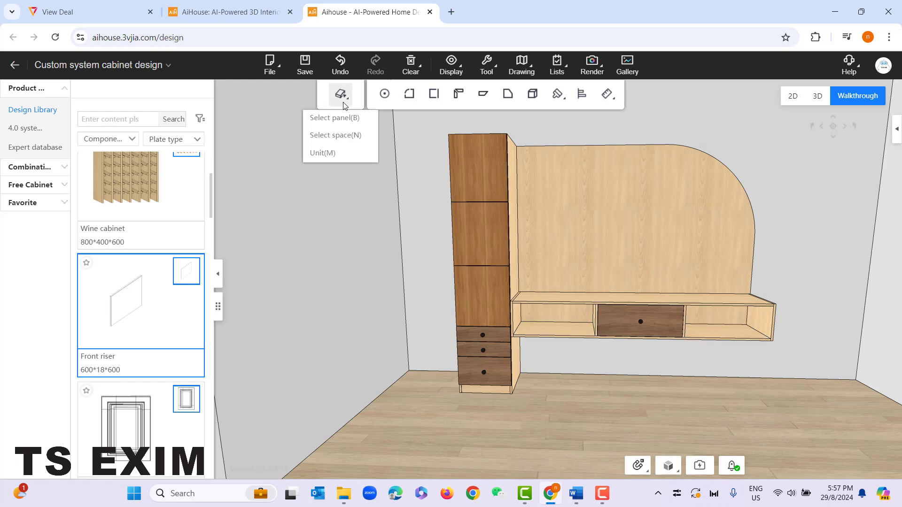
left_click(346, 160)
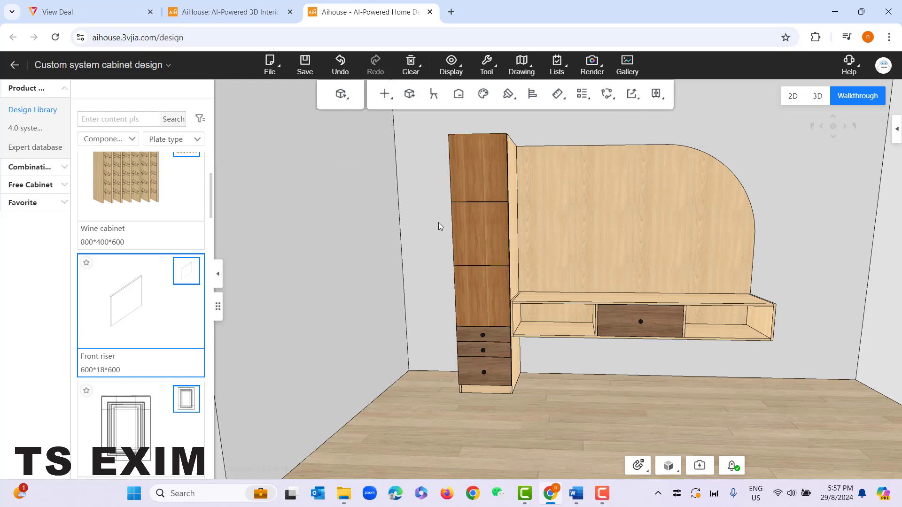
right_click(414, 149)
mouse_move(432, 256)
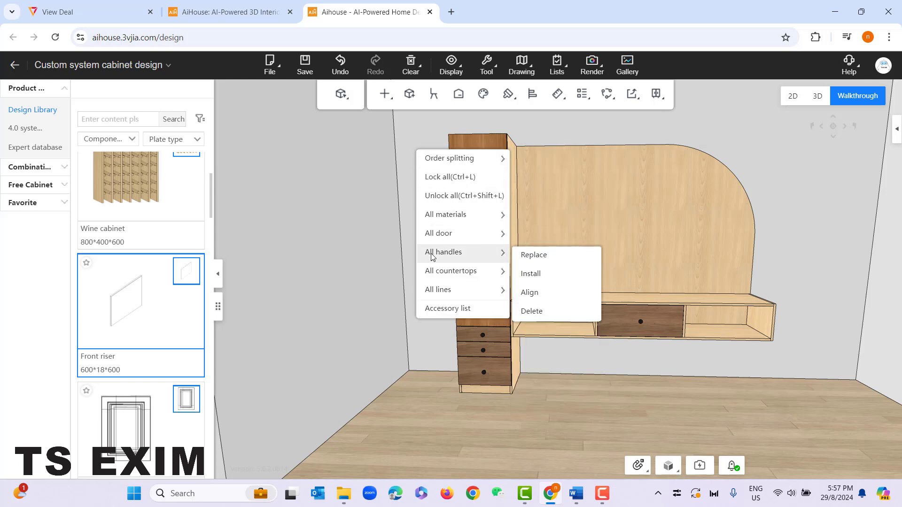
left_click(562, 276)
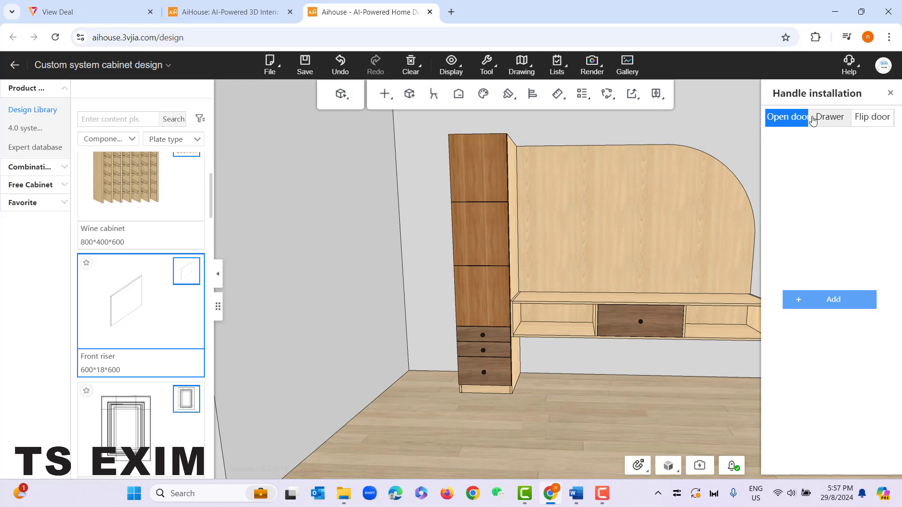
left_click(827, 117)
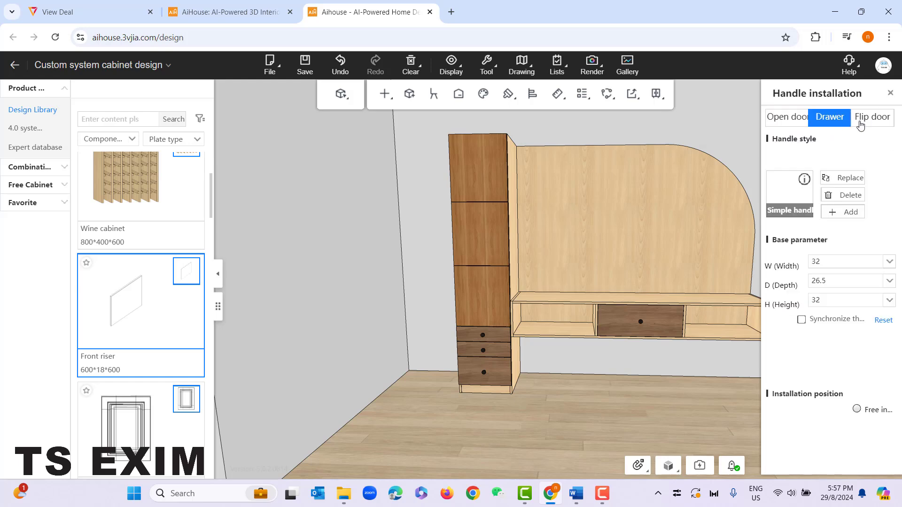
left_click(866, 117)
left_click(788, 122)
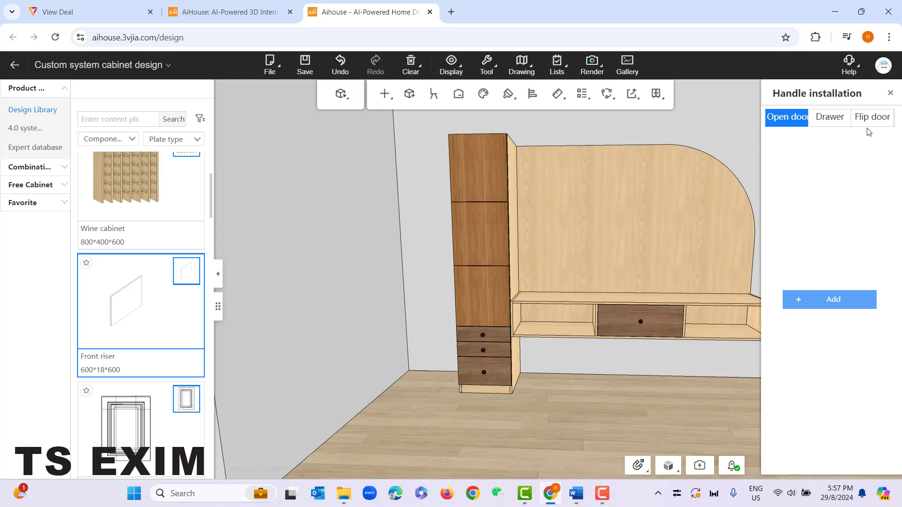
Add a hollow butterfly handle from the Classic handle series to the open doors
left_click(829, 308)
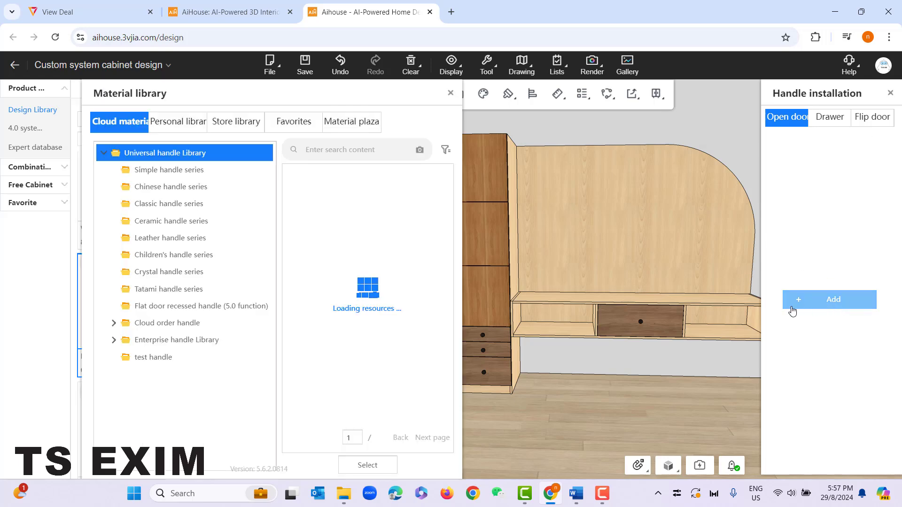
left_click(165, 204)
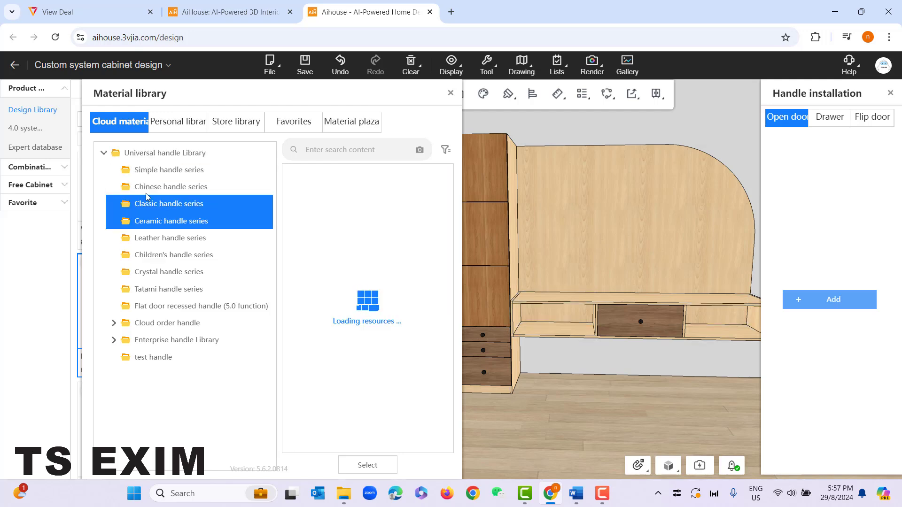
left_click(176, 237)
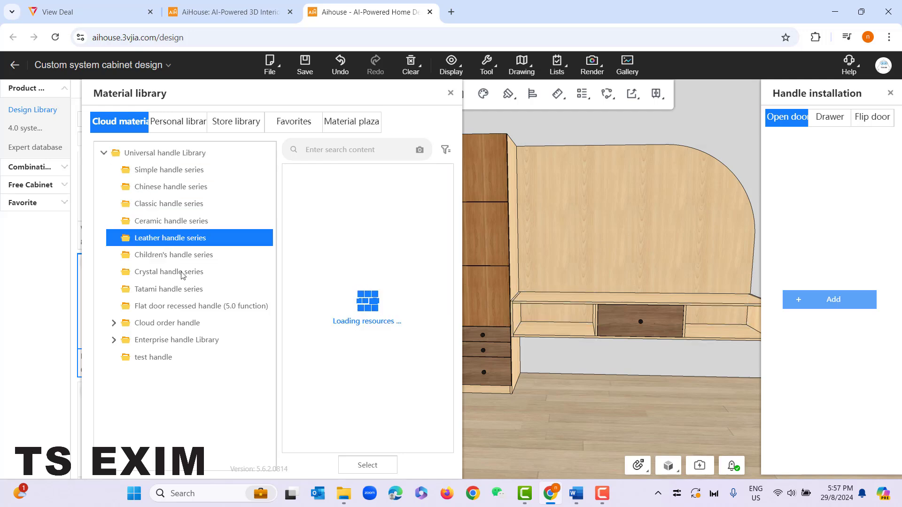
left_click(176, 204)
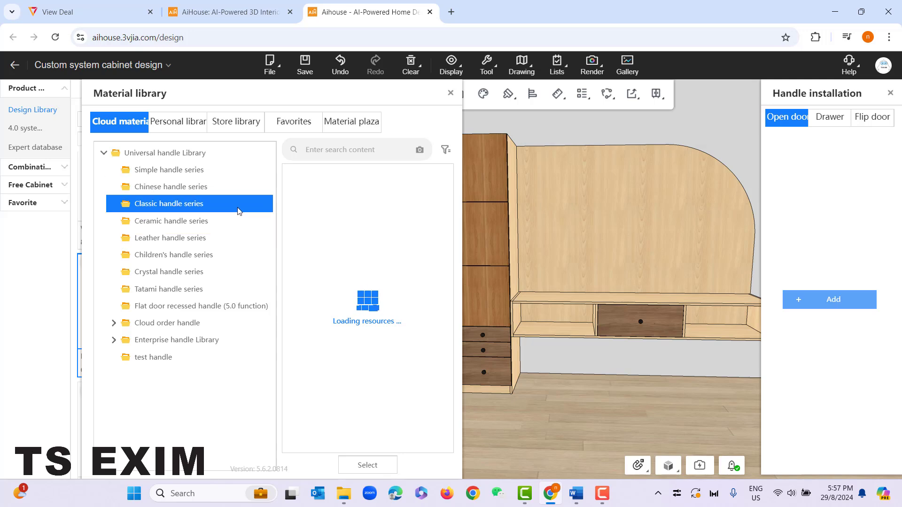
double_click(323, 208)
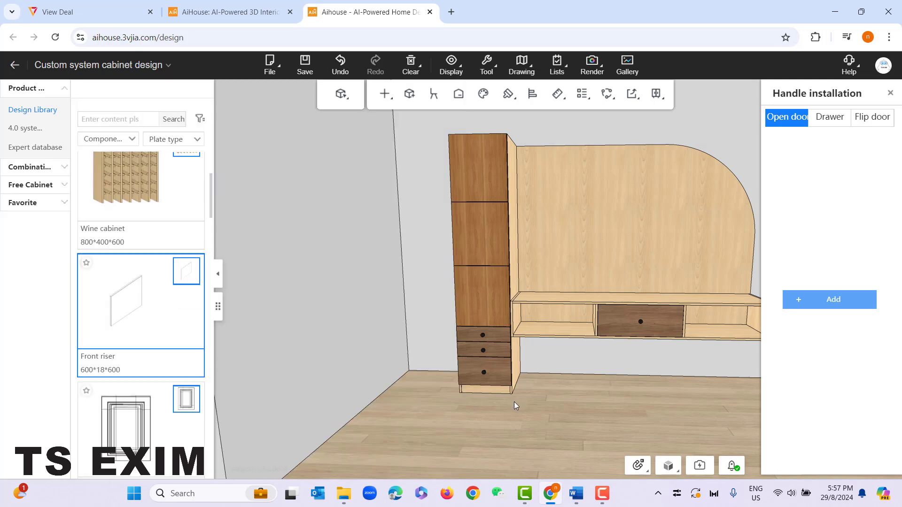
scroll(570, 419, "up", 3)
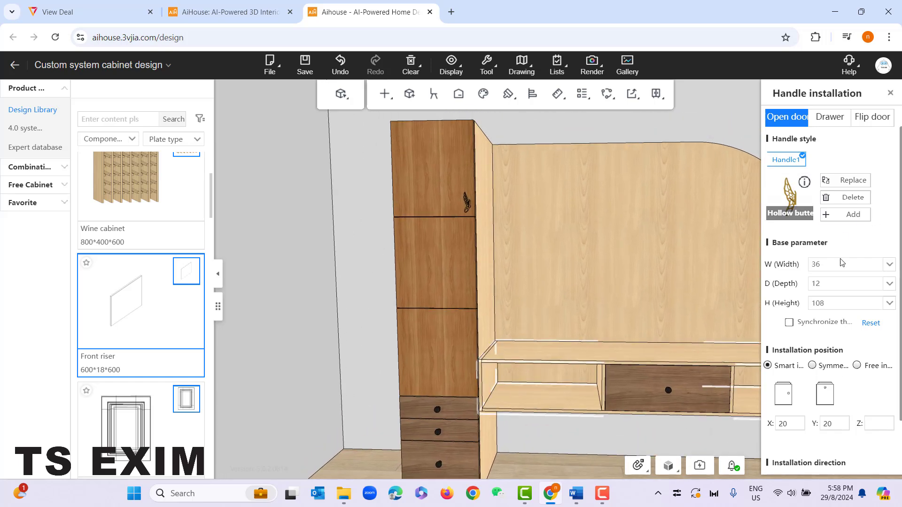
Replace the open-door handle with a straight bar handle from the Simple handle series
left_click(852, 183)
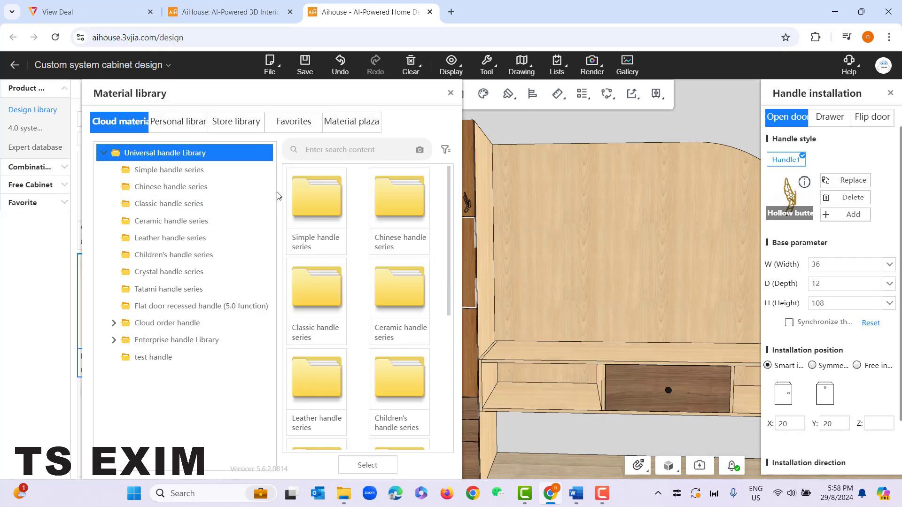
left_click(223, 174)
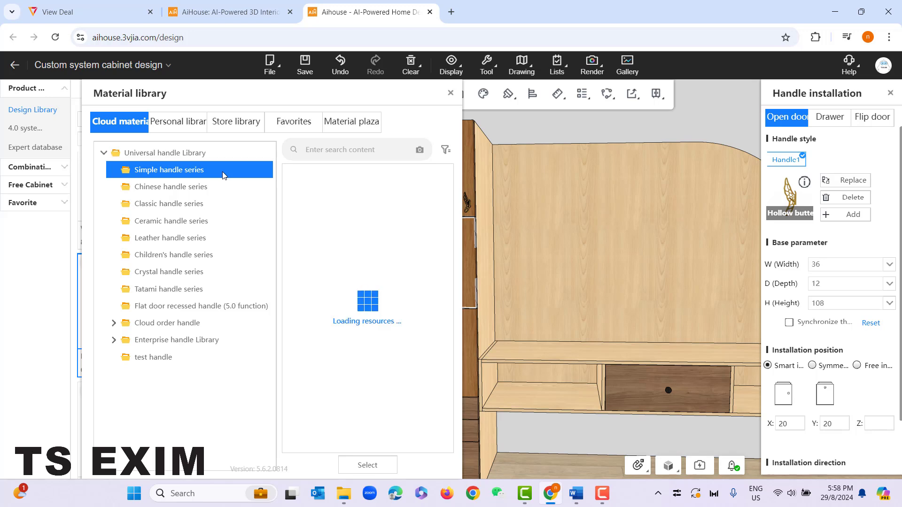
double_click(405, 381)
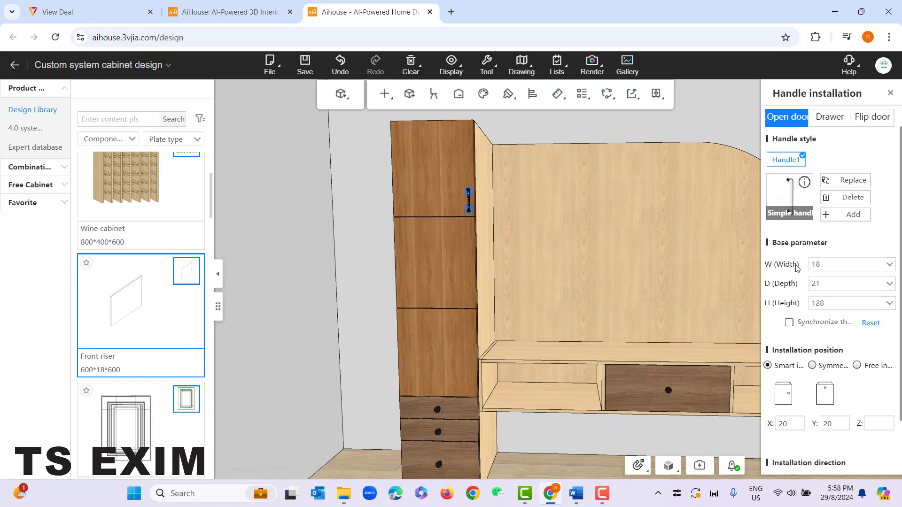
Set the open-door handle's width to 20 and its depth to 30
left_click(821, 263)
key("BackSpace")
key("BackSpace")
type("20")
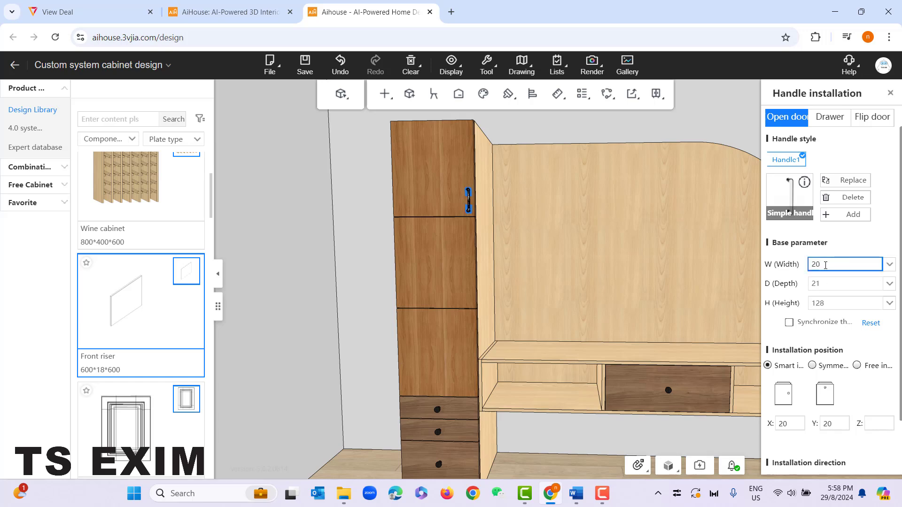
left_click(820, 284)
key("BackSpace")
key("BackSpace")
type("30")
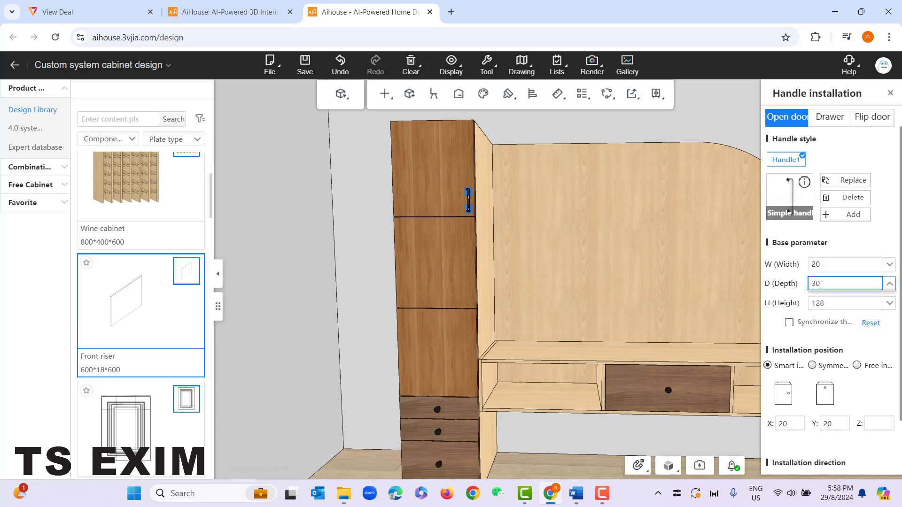
Set the open-door handle's height to 150
left_click_drag(824, 305, 807, 309)
type("150")
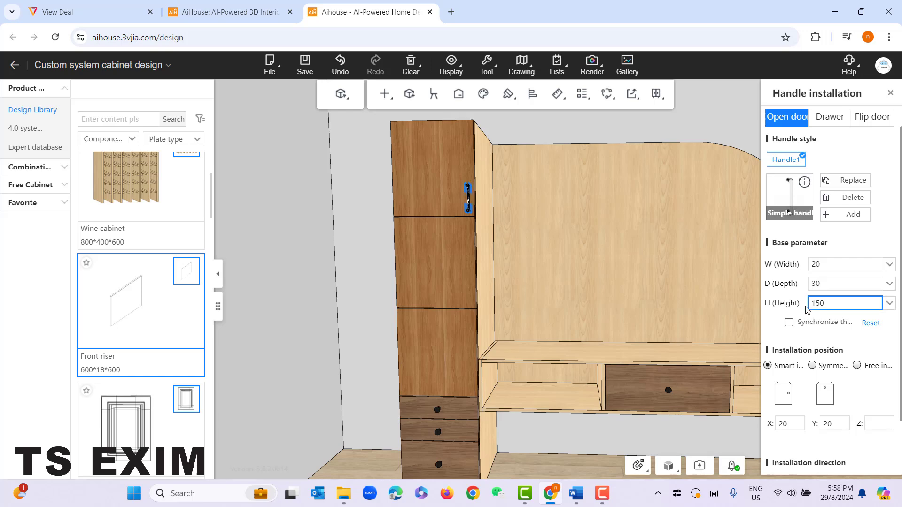
scroll(809, 319, "down", 1)
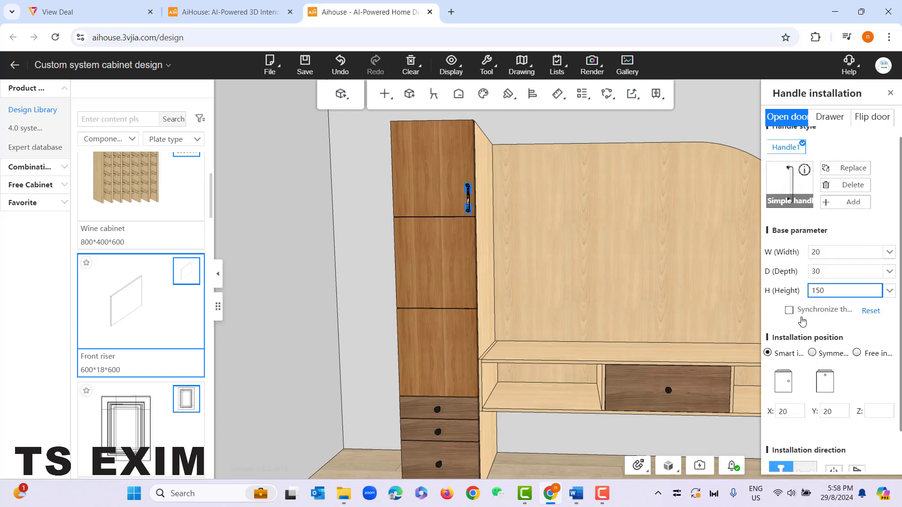
scroll(794, 354, "down", 1)
scroll(794, 353, "down", 1)
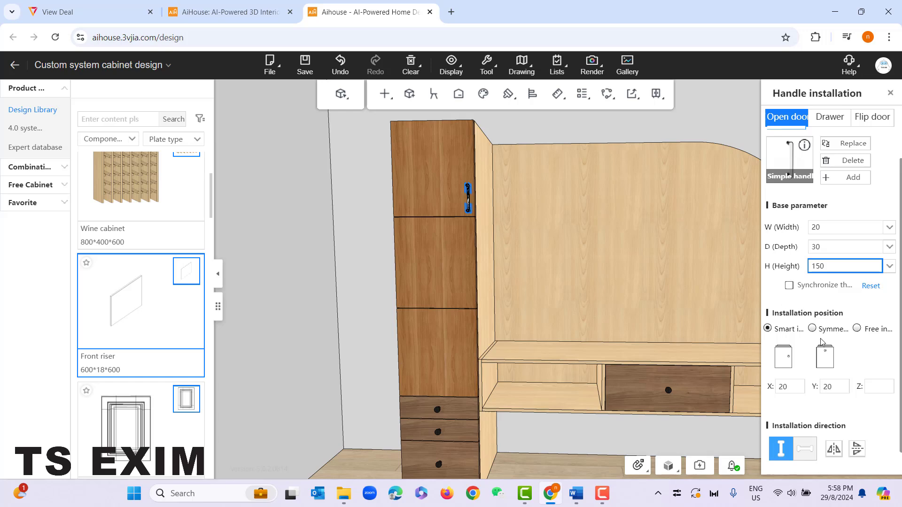
Check the symmetrical and smart installation positions for the open-door handle, and choose free installation
left_click(818, 334)
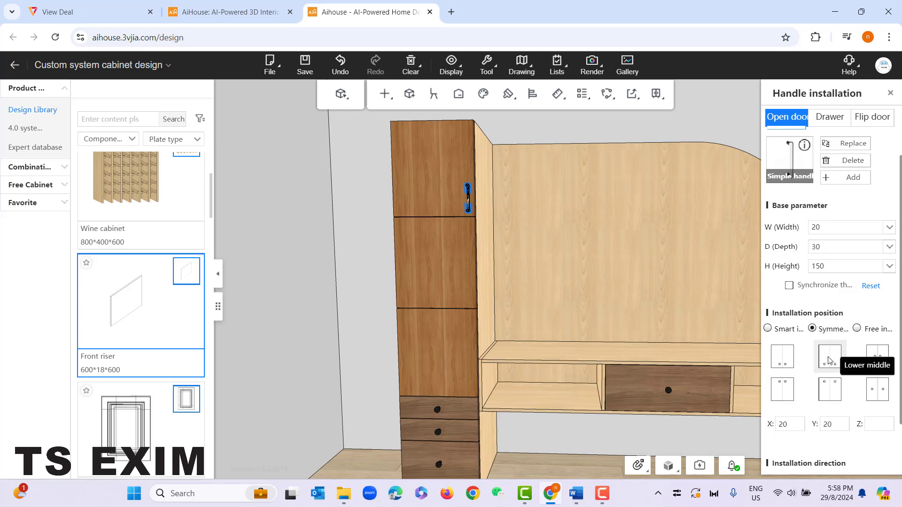
left_click(769, 329)
left_click(862, 332)
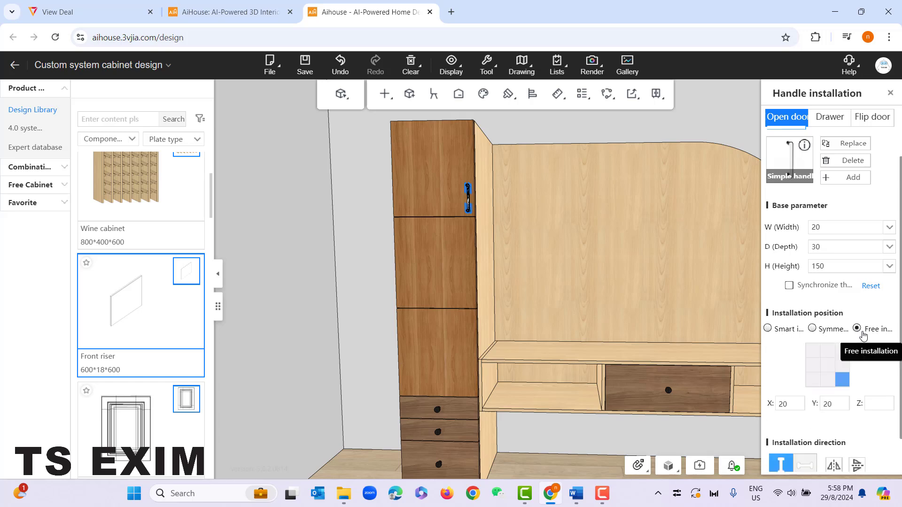
Try the open-door handle at various positions in the free-installation grid and settle on the middle cell of the door's right edge
left_click(816, 374)
left_click(815, 366)
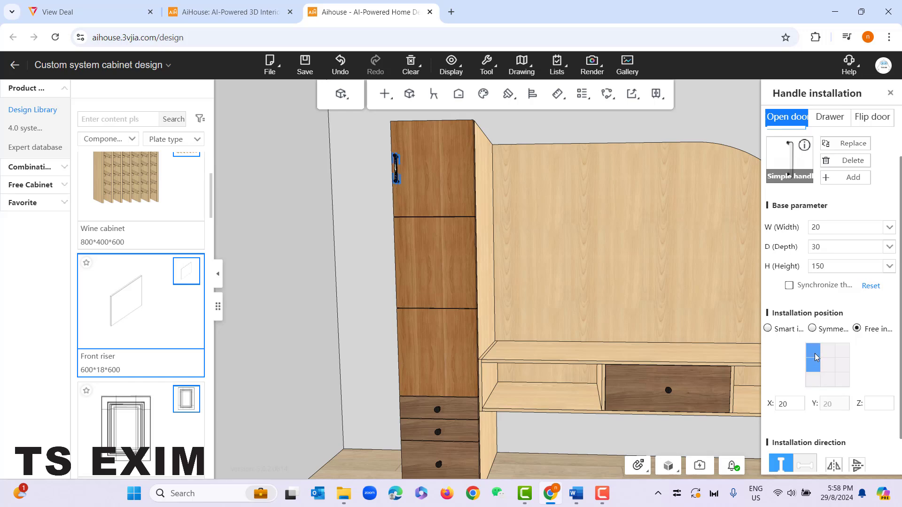
left_click(815, 353)
left_click(828, 353)
left_click(842, 353)
left_click(845, 369)
left_click(828, 379)
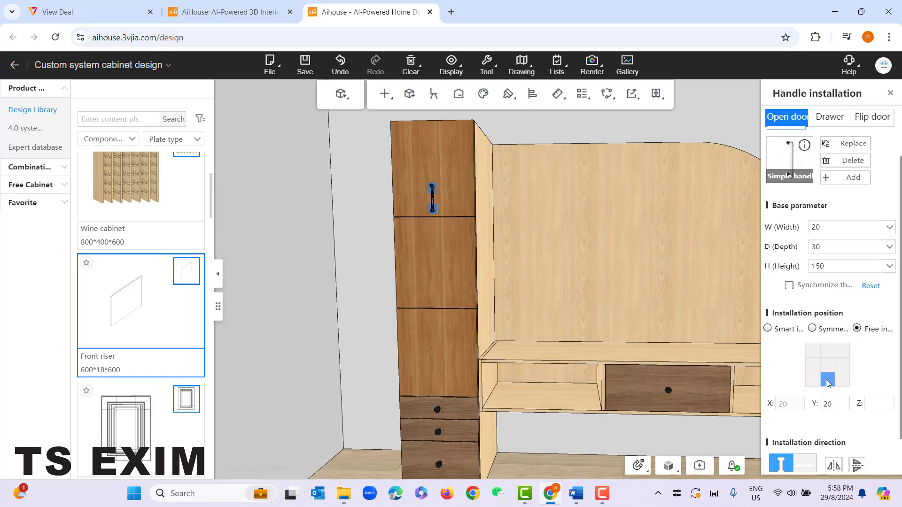
left_click(813, 380)
left_click(813, 365)
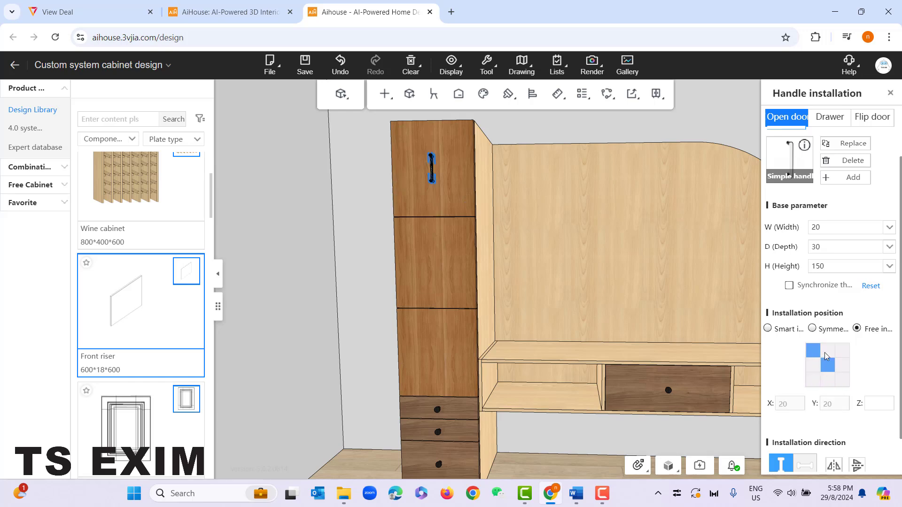
left_click(824, 353)
left_click(830, 382)
left_click(813, 366)
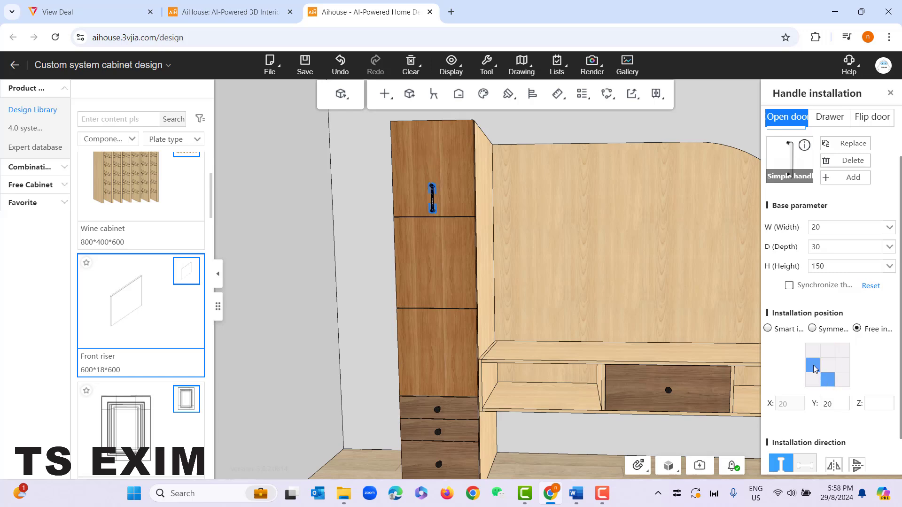
left_click(843, 366)
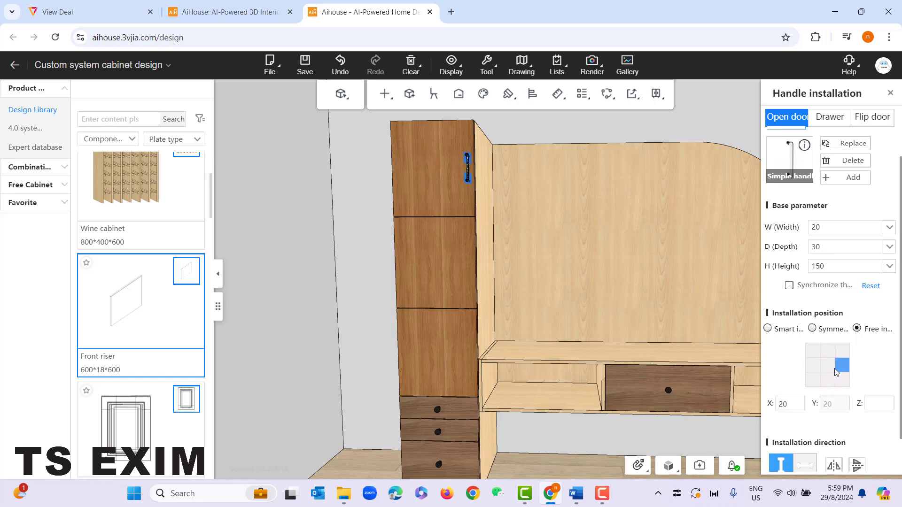
left_click(844, 367)
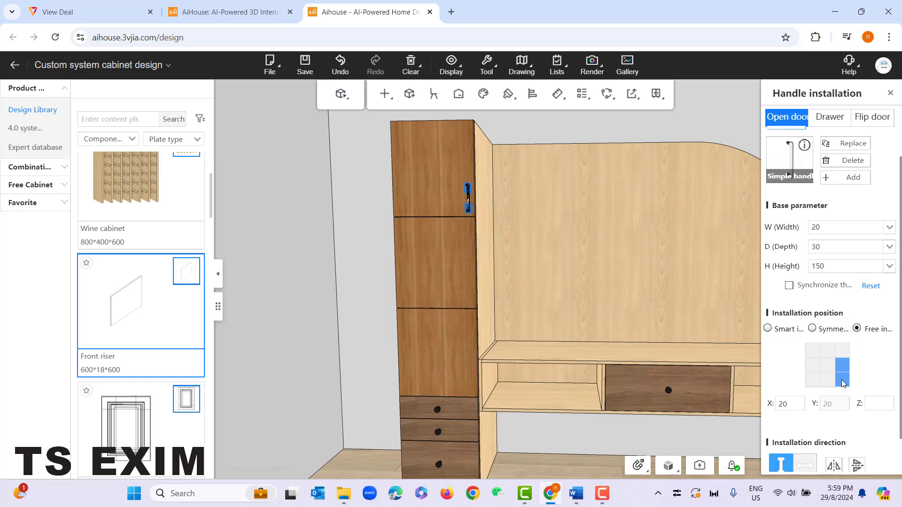
Try the horizontal installation direction on the open-door handle and return it to vertical
scroll(836, 392, "down", 1)
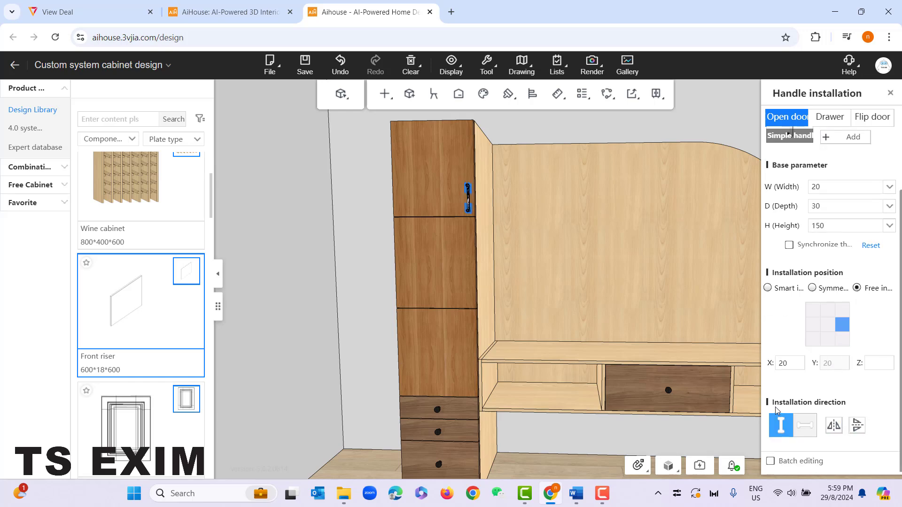
left_click(805, 436)
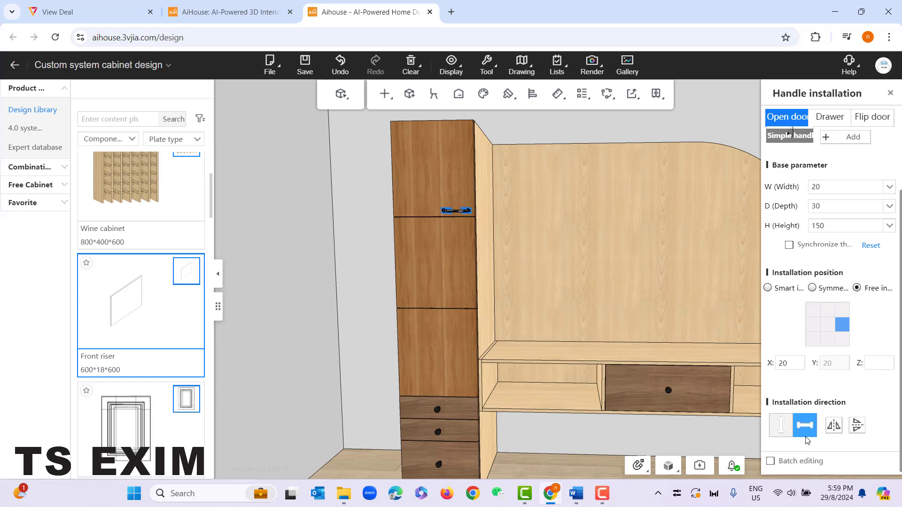
left_click(781, 426)
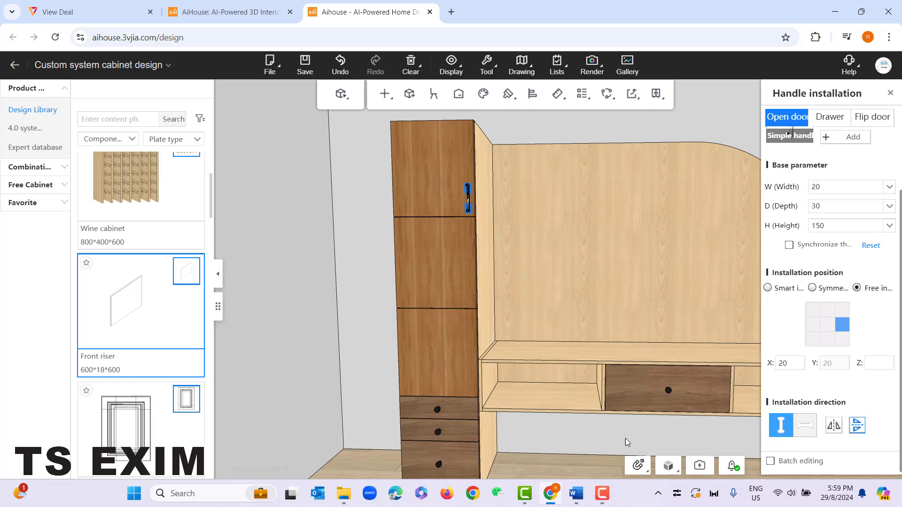
Replace the round drawer handles with the small angular pull handle from the Simple handle series
left_click_drag(572, 427, 589, 459)
scroll(590, 459, "up", 1)
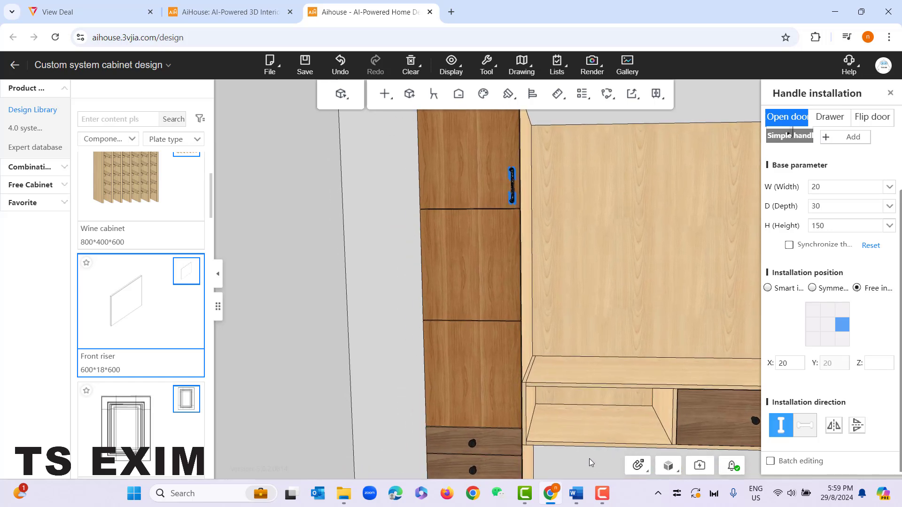
scroll(589, 458, "down", 1)
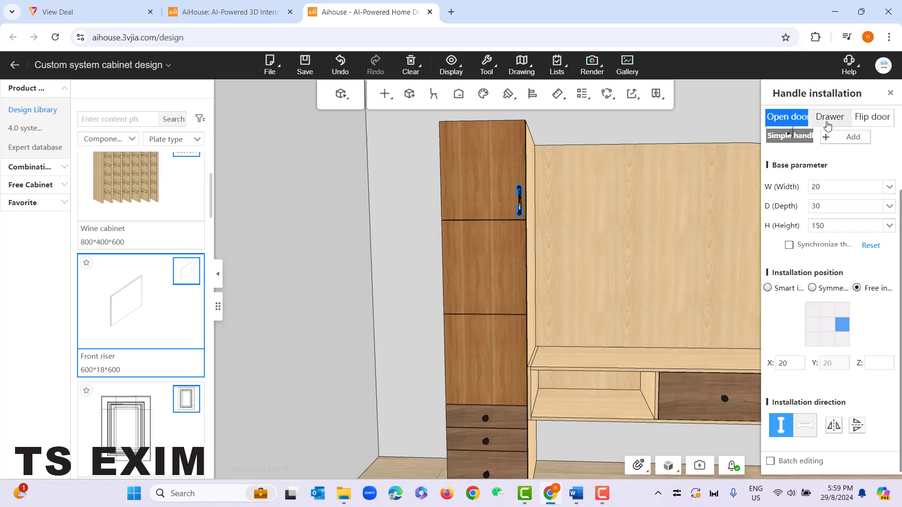
left_click(812, 121)
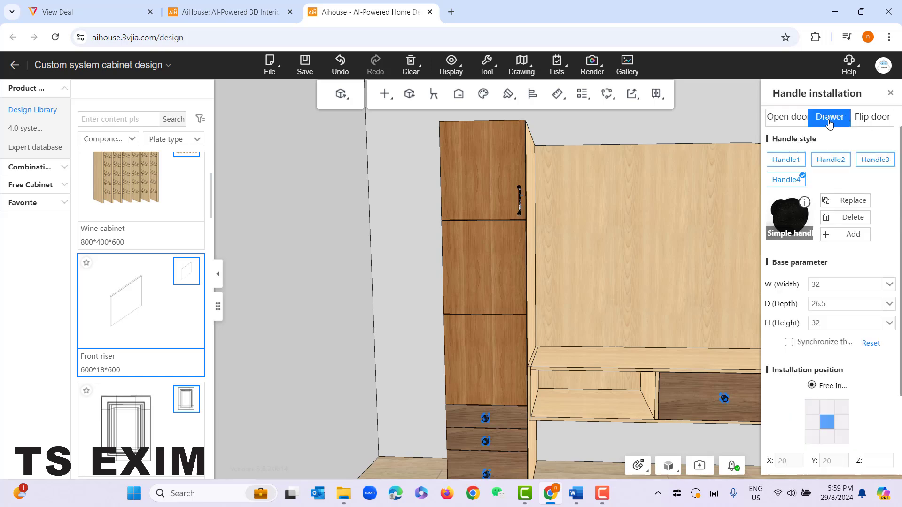
left_click_drag(590, 452, 595, 465)
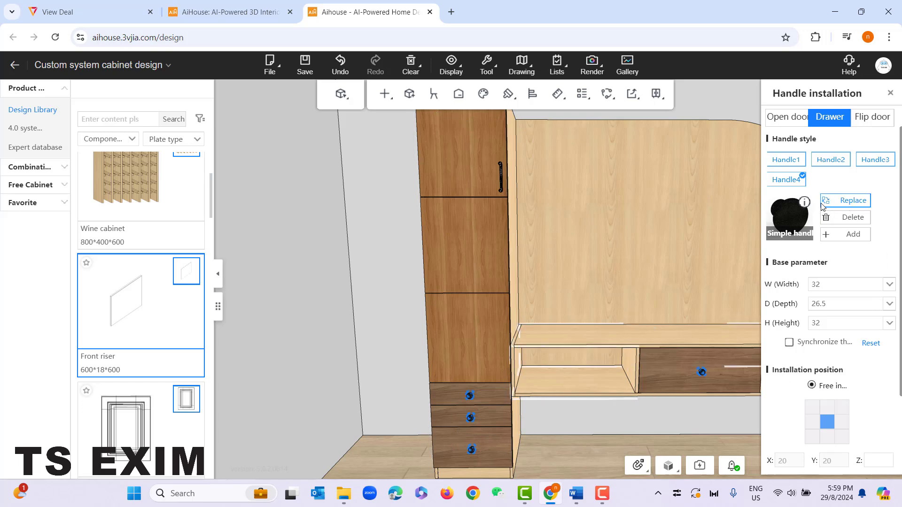
left_click(845, 201)
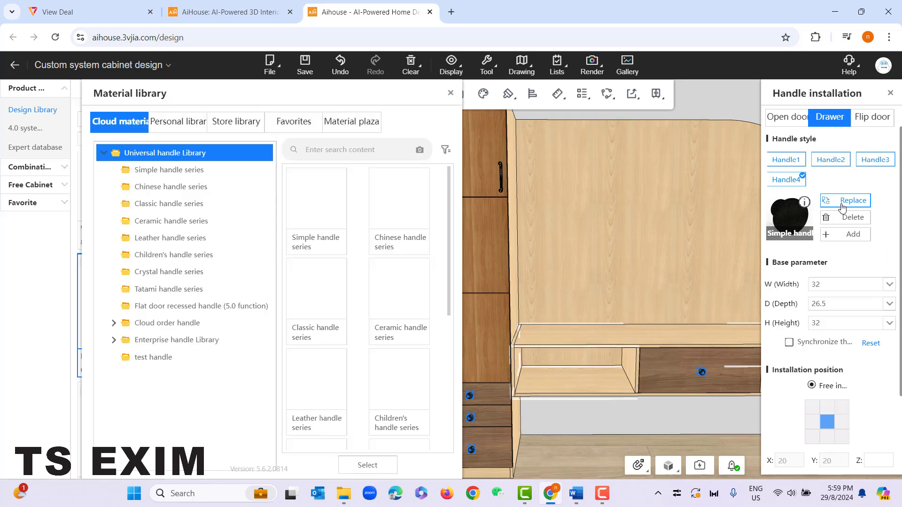
double_click(325, 205)
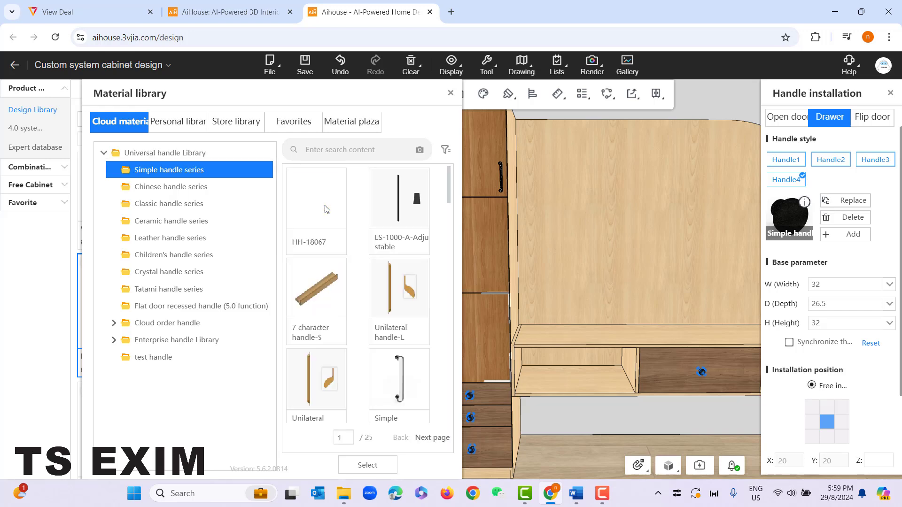
scroll(334, 297, "down", 3)
scroll(334, 296, "down", 10)
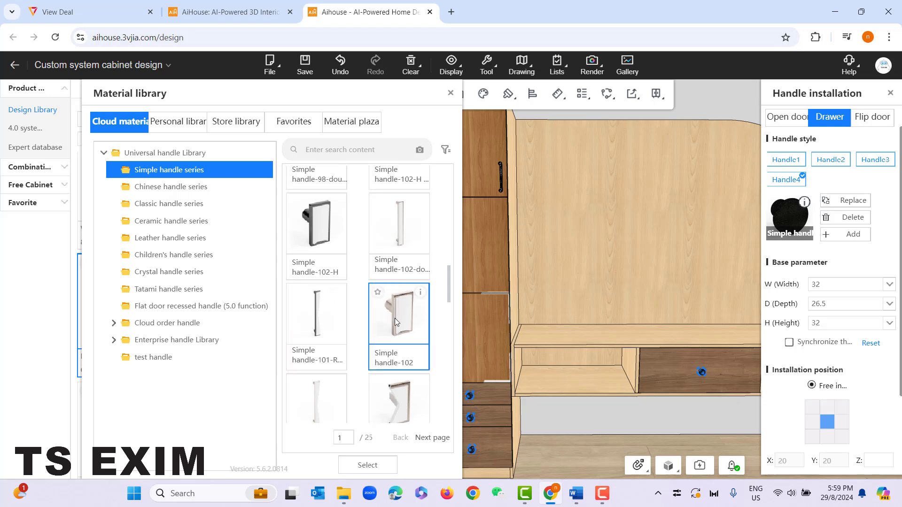
double_click(402, 401)
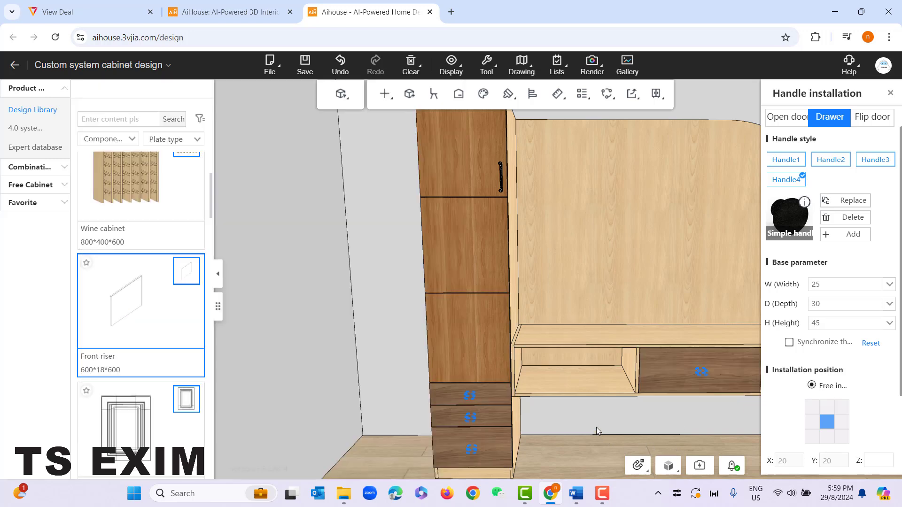
Try the centre installation cells and both mirror options on the drawer handles, and restore their original direction
scroll(821, 284, "down", 2)
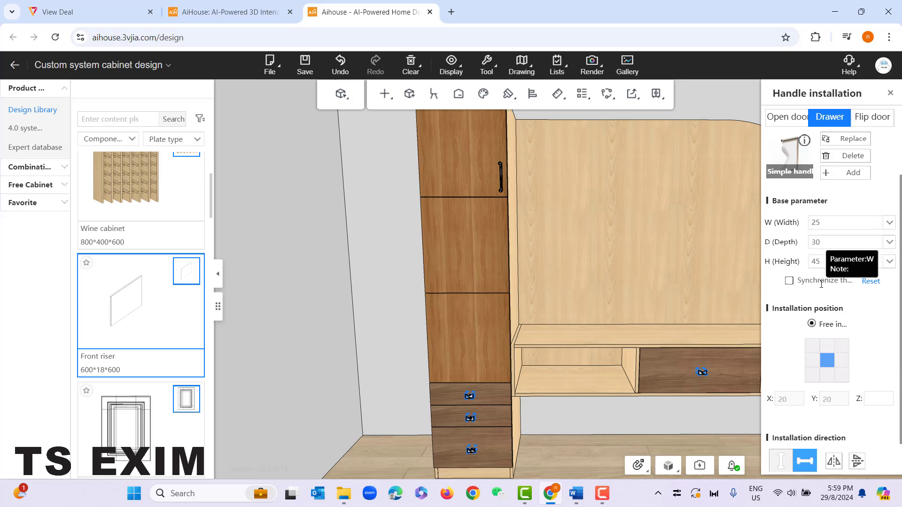
left_click(828, 346)
left_click(828, 360)
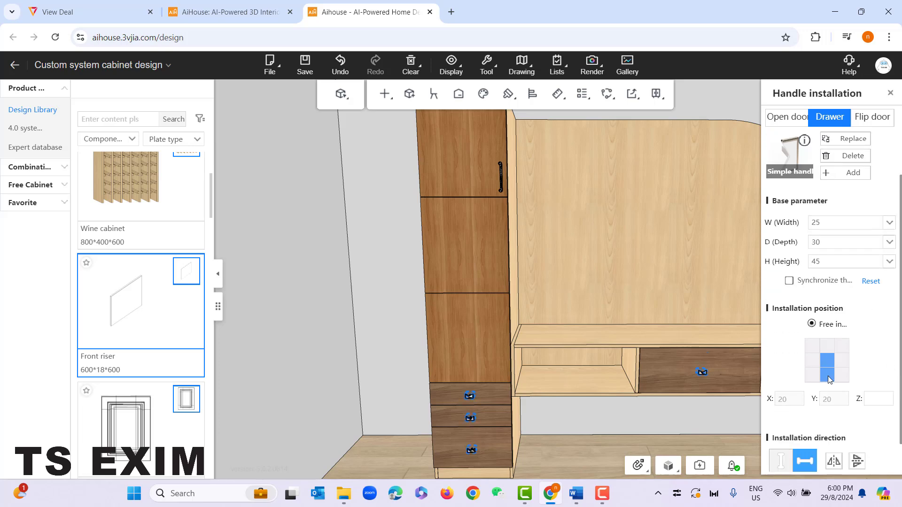
left_click(834, 462)
left_click(857, 463)
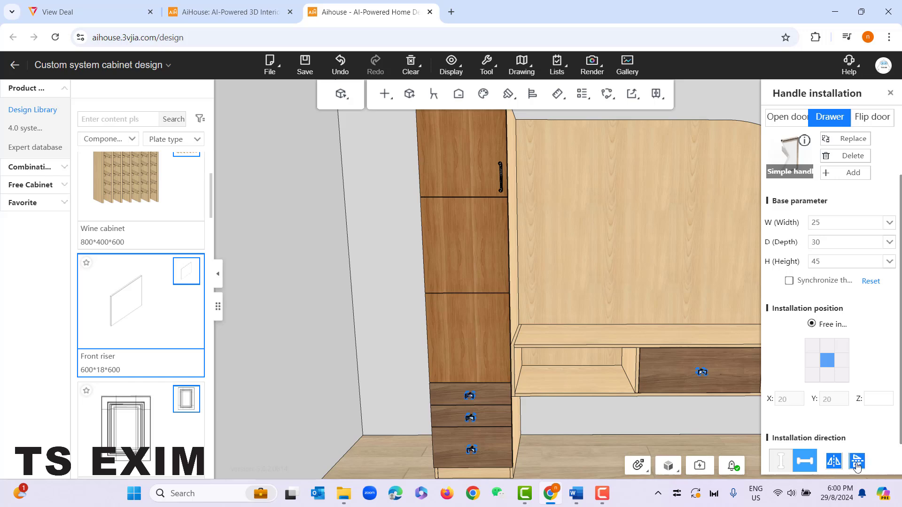
left_click(834, 462)
left_click(857, 461)
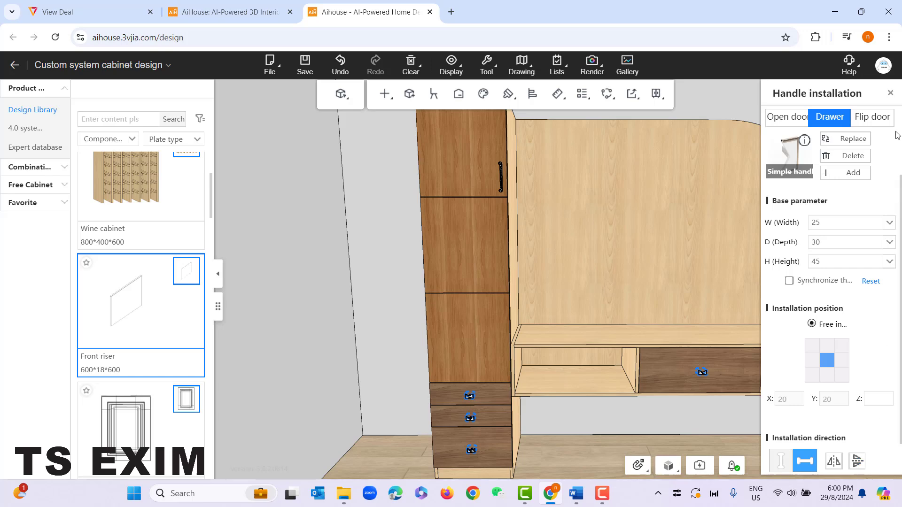
Add the Hollow butterfly handle from the Classic handle series to the flip doors
left_click(877, 119)
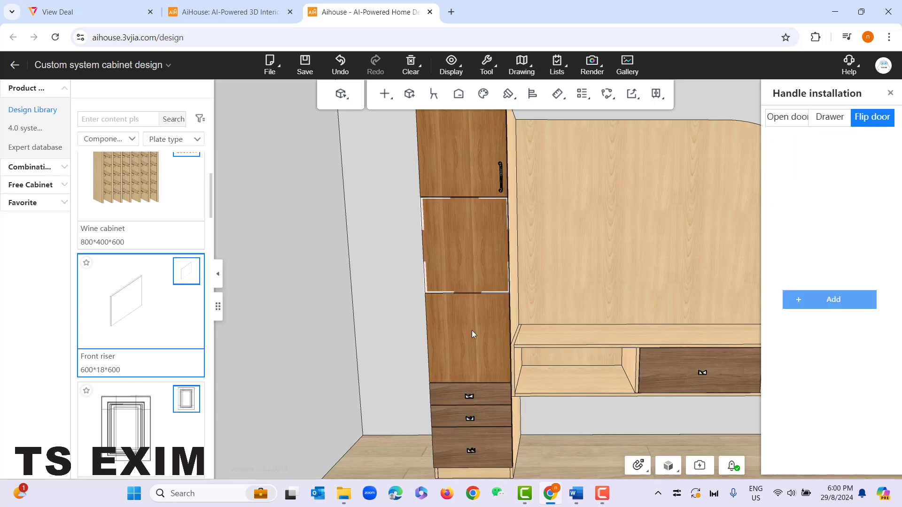
left_click(835, 301)
left_click(181, 207)
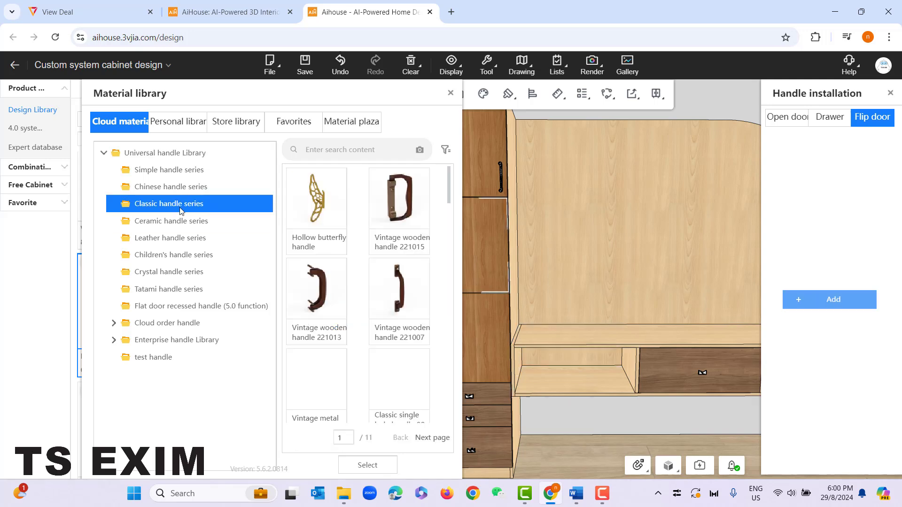
double_click(317, 214)
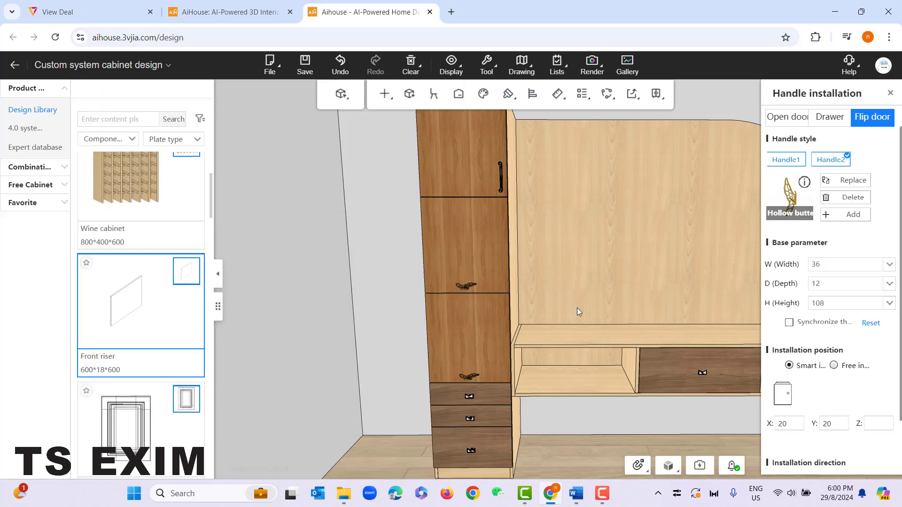
Set the flip-door handle's width to 50, depth to 20 and height to 120
left_click(831, 268)
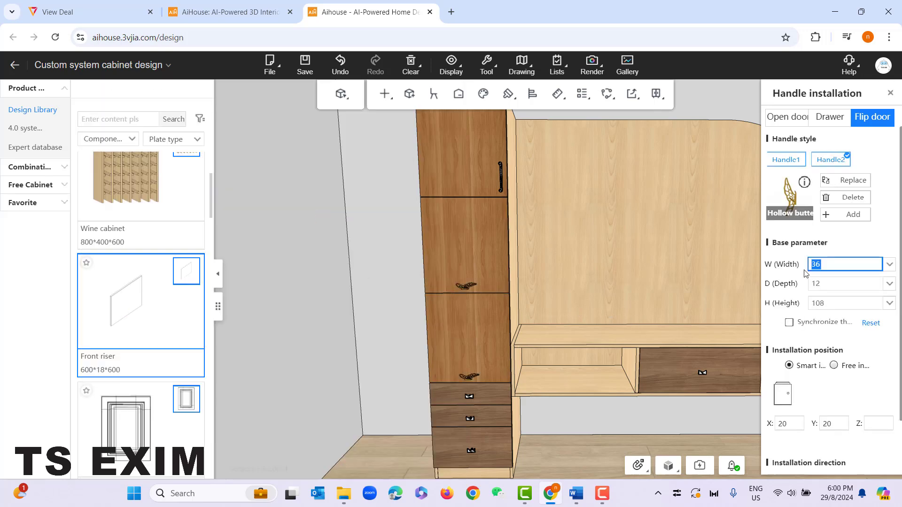
type("50")
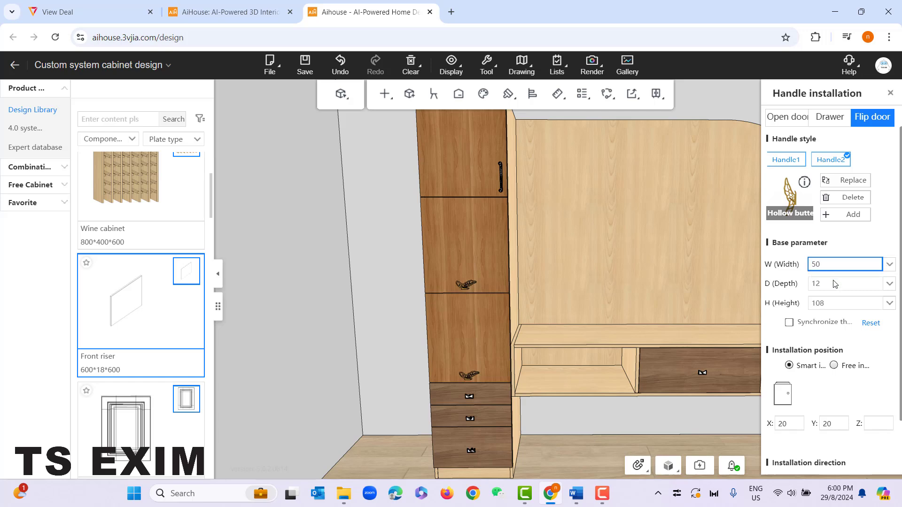
left_click(835, 283)
double_click(813, 285)
type("20")
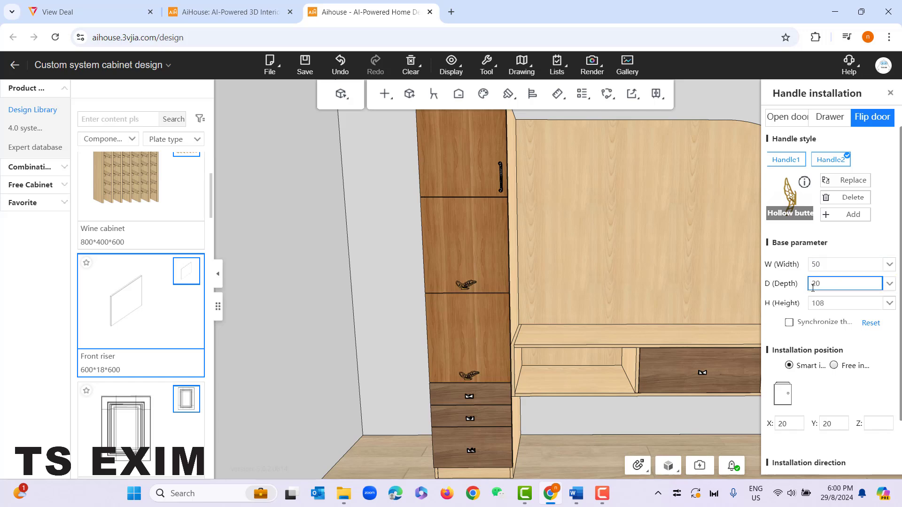
double_click(809, 304)
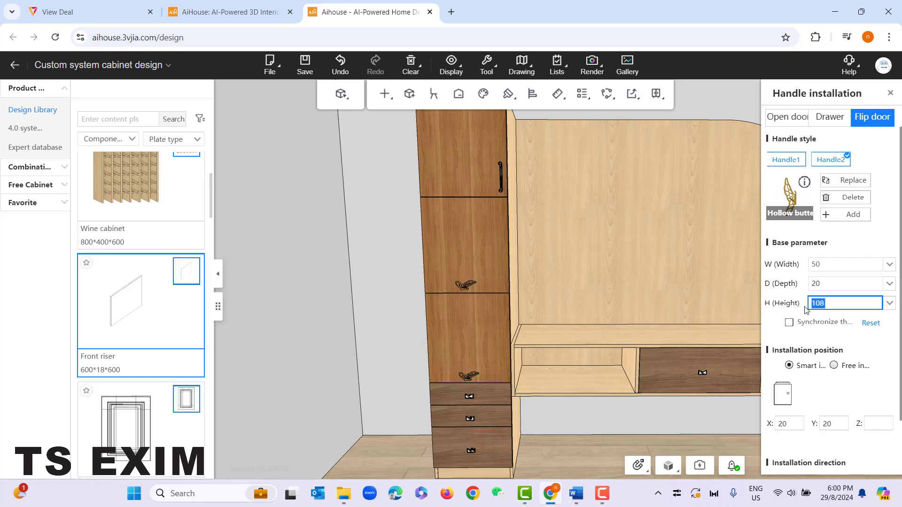
type("120")
Switch the flip-door handle to free installation and place it at the bottom centre of the door
left_click(833, 366)
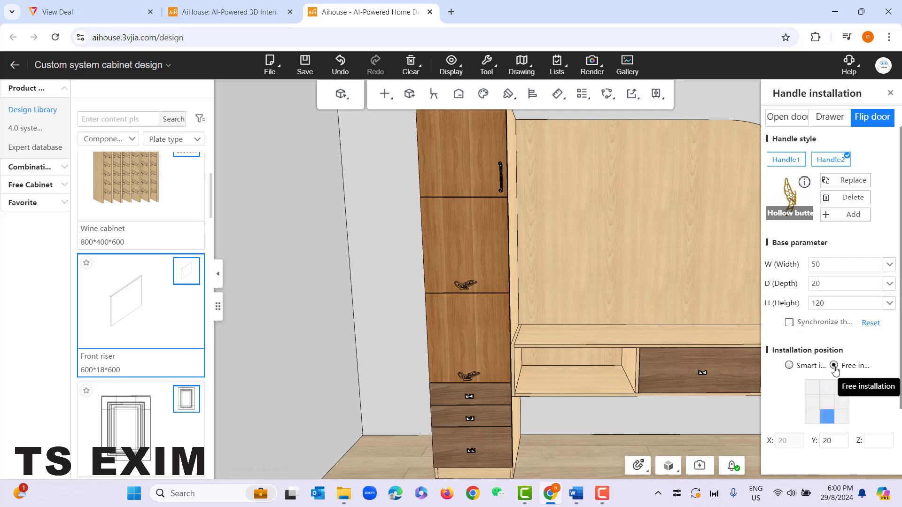
left_click(828, 402)
left_click(828, 416)
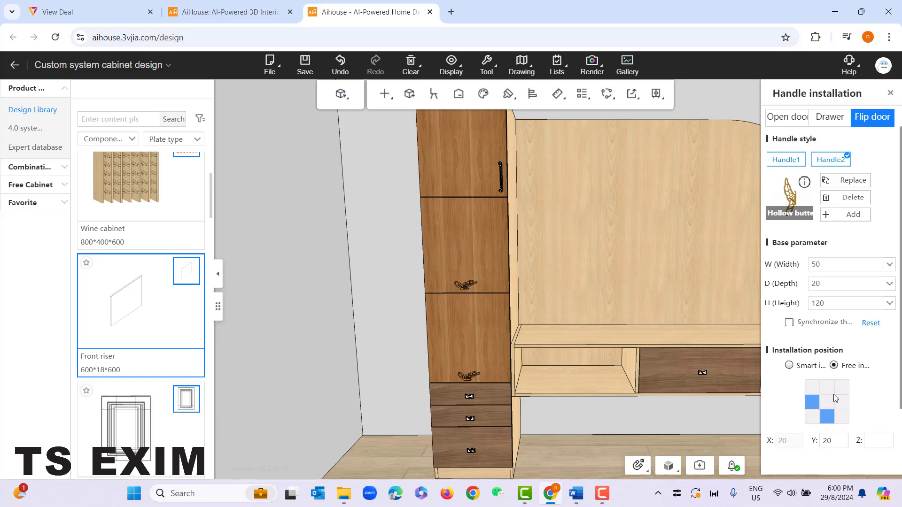
Set the installation direction of both flip-door handles to horizontal
scroll(857, 397, "down", 3)
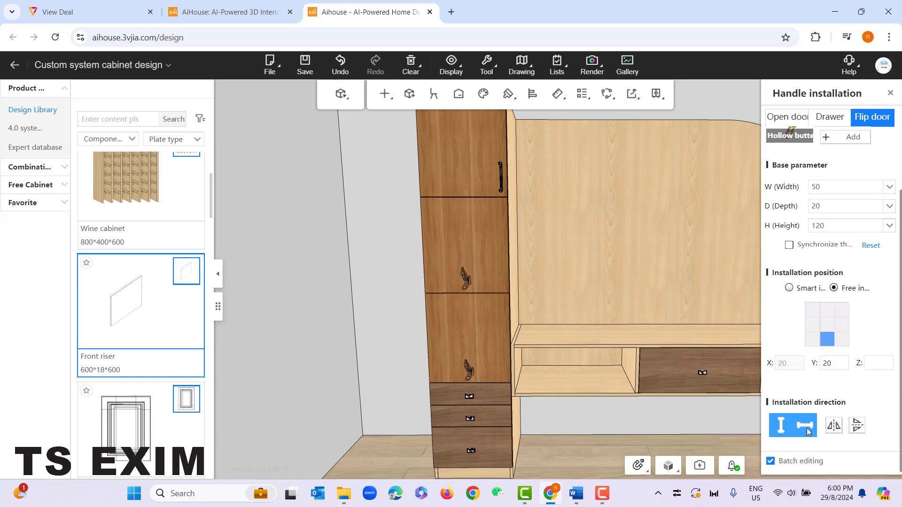
left_click(804, 425)
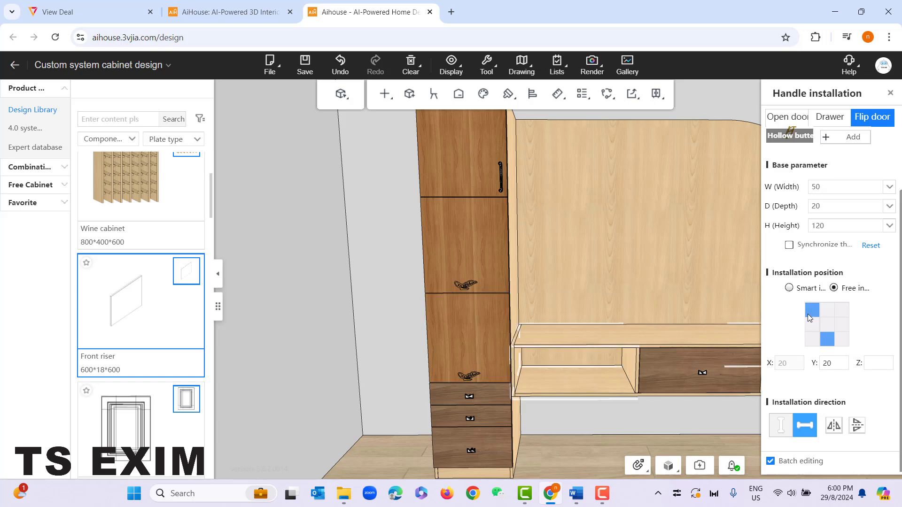
Select only the lower flip door's handle, Handle2, and place it at the top centre of its door
scroll(830, 240, "up", 3)
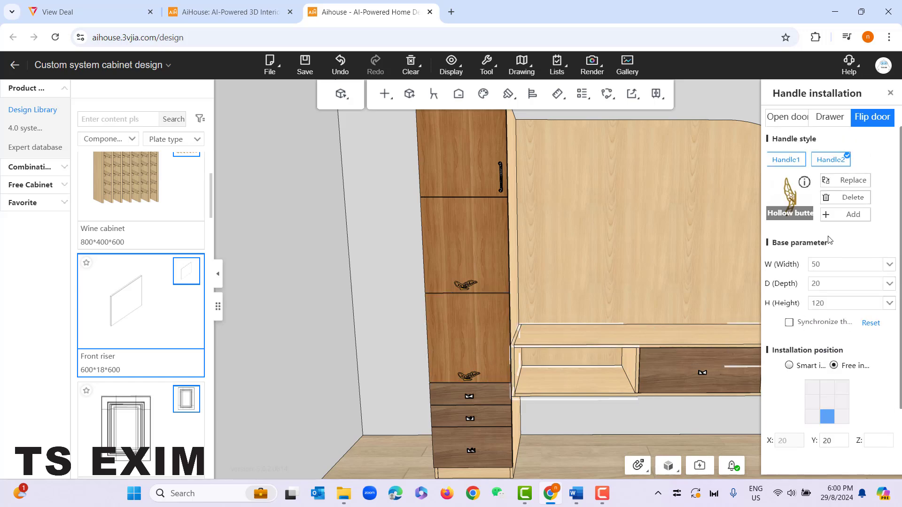
left_click(793, 165)
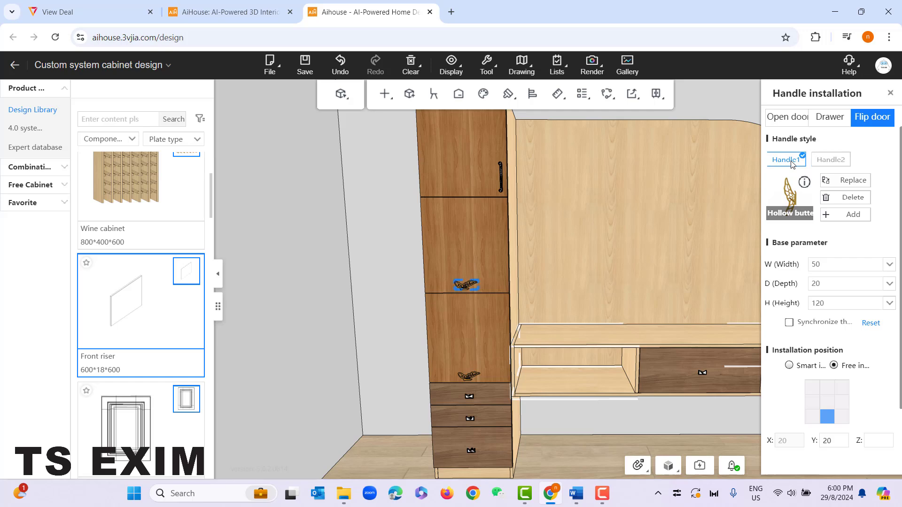
left_click(834, 164)
left_click(795, 167)
left_click(828, 165)
left_click(797, 166)
left_click(828, 164)
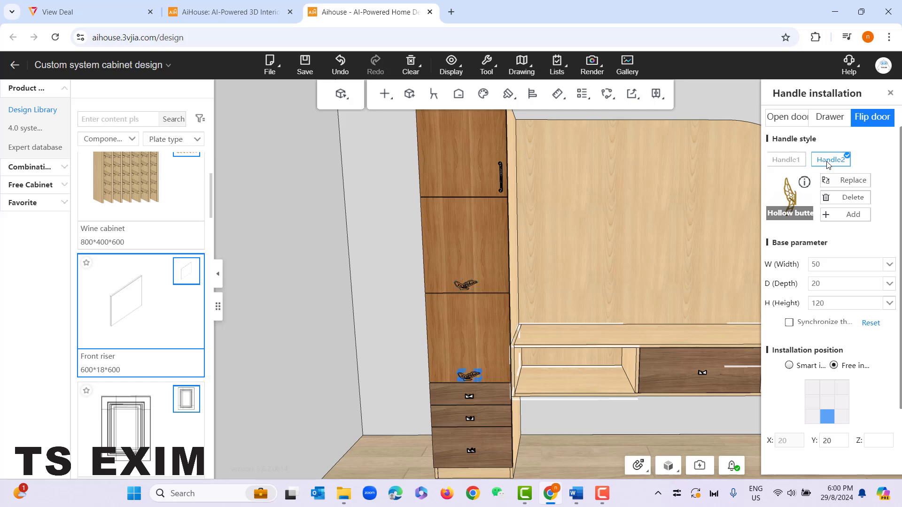
scroll(834, 301, "down", 1)
left_click(827, 343)
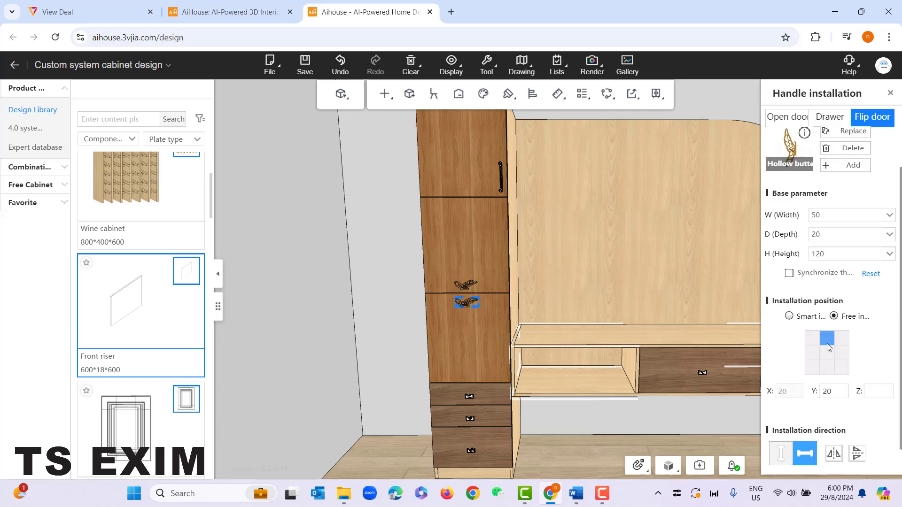
Mirror the lower flip-door handle vertically and close the handle installation settings
scroll(821, 357, "down", 1)
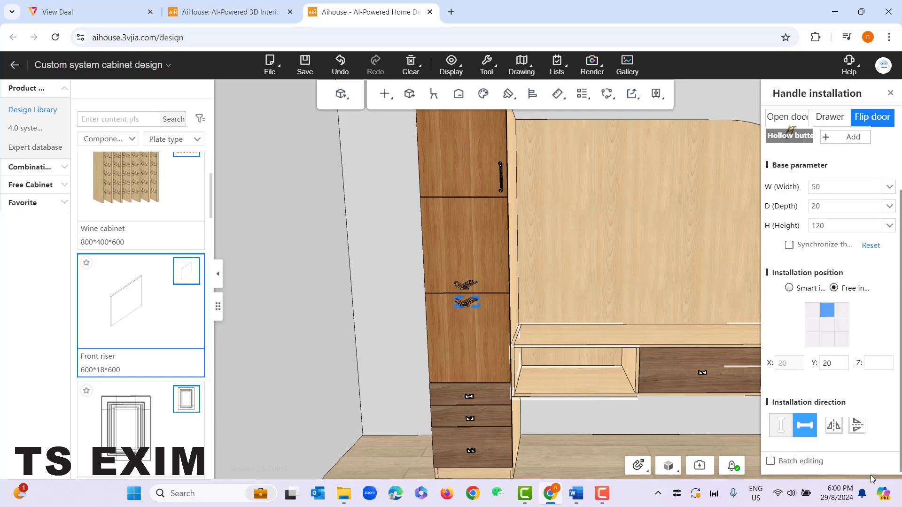
left_click(854, 428)
scroll(388, 360, "up", 3)
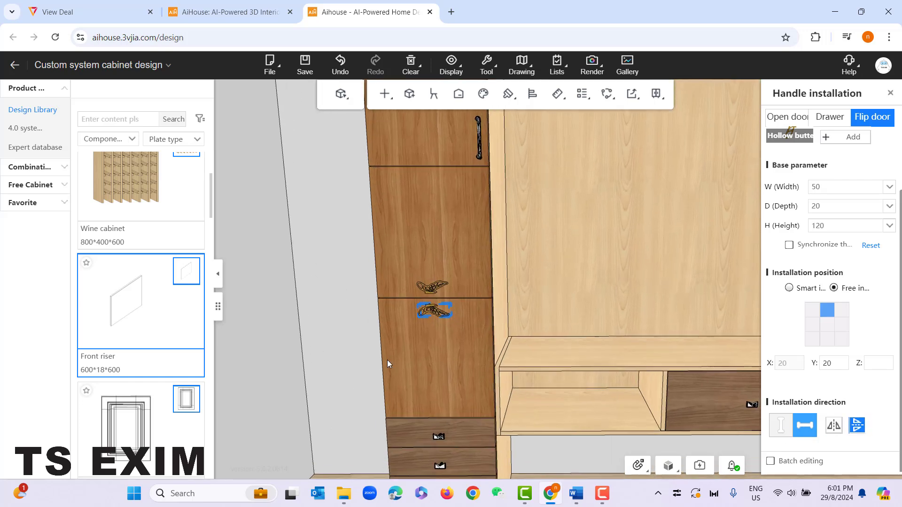
scroll(324, 352, "down", 3)
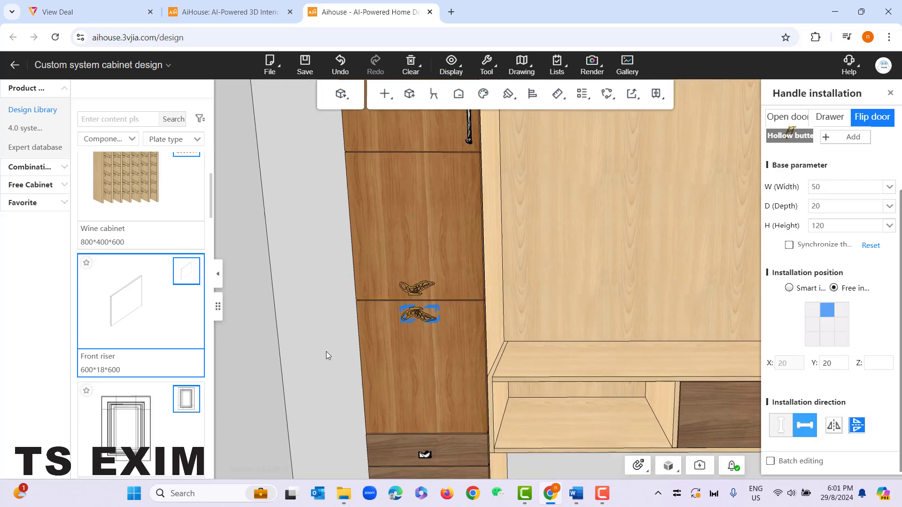
scroll(326, 352, "down", 1)
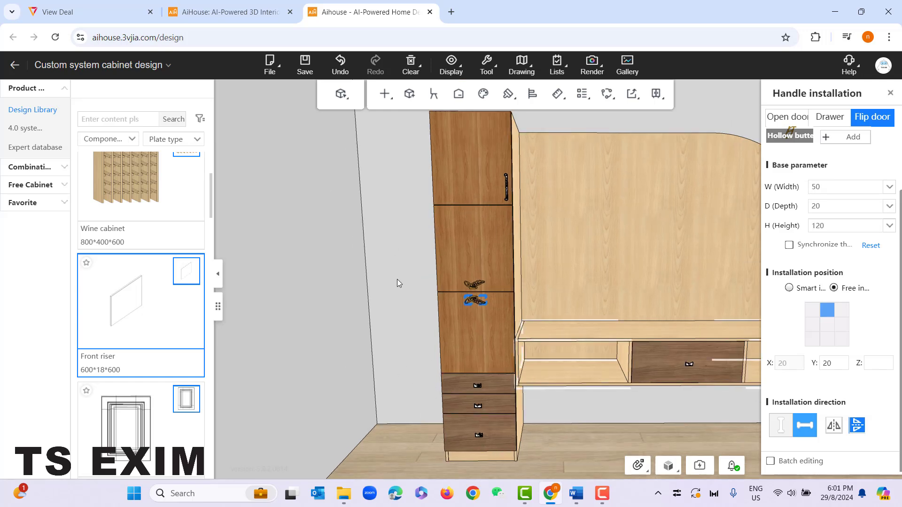
left_click(399, 211)
Delete all handles in the design at once, and undo the deletion
scroll(399, 229, "down", 2)
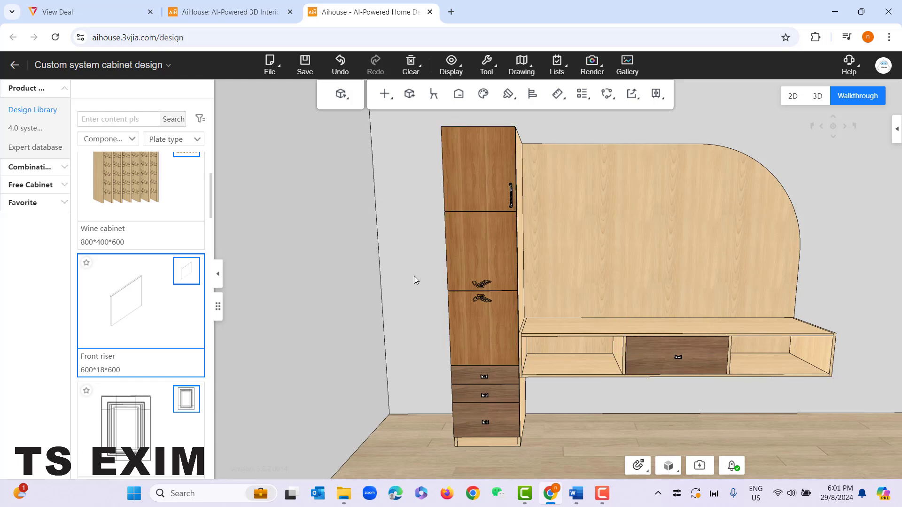
right_click(414, 156)
mouse_move(439, 260)
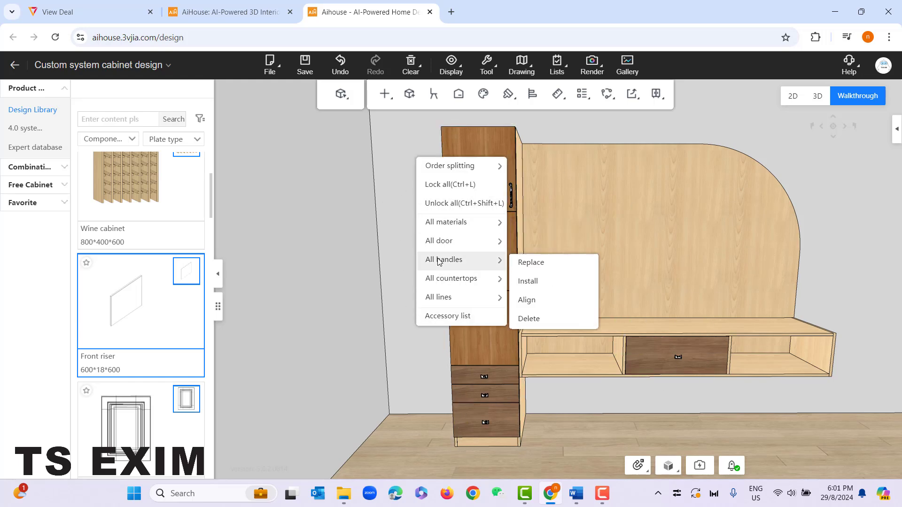
left_click(547, 319)
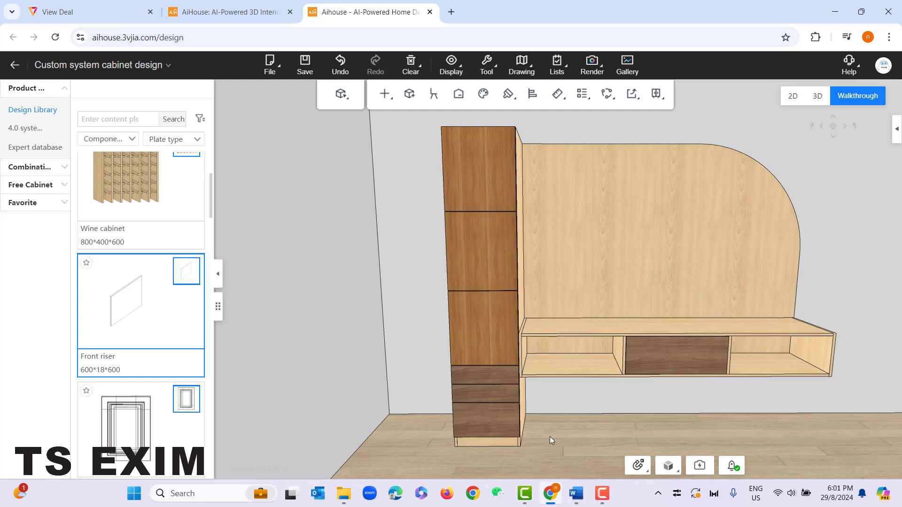
key("ctrl+z")
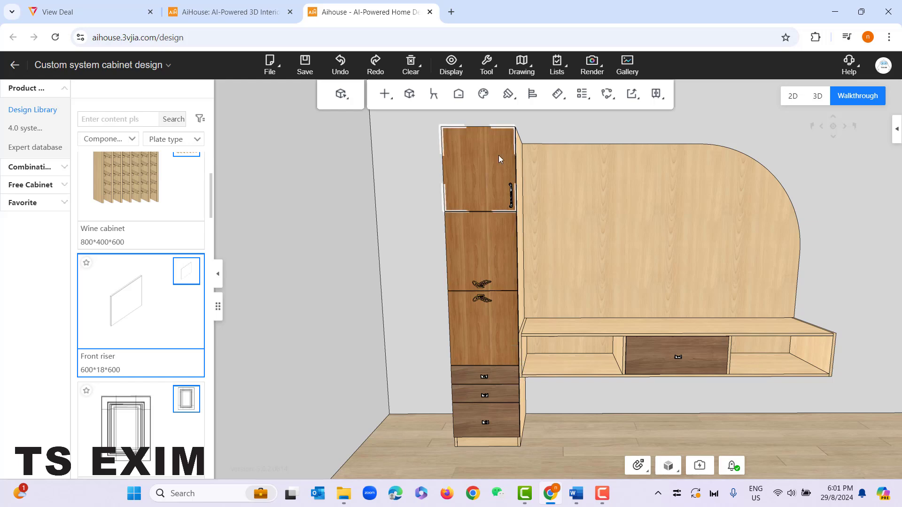
Delete the handle from the uppermost door of the tall cabinet
left_click(484, 181)
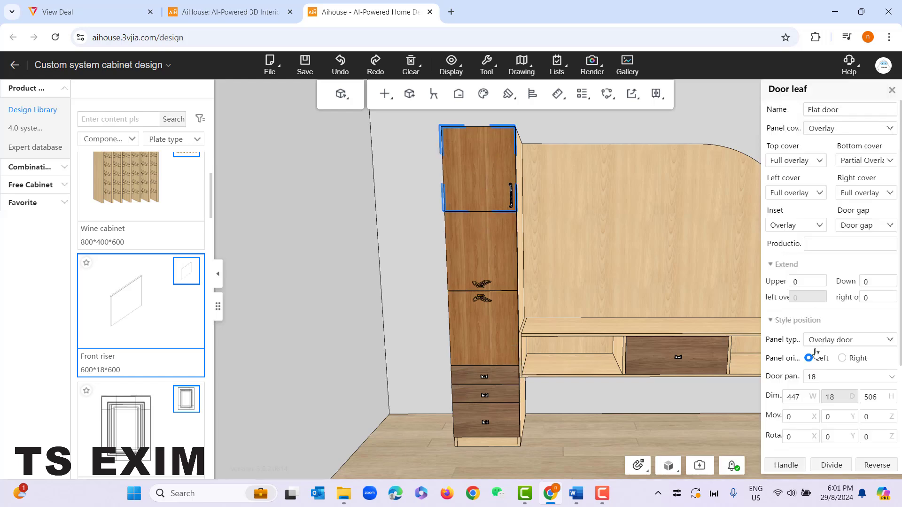
scroll(797, 451, "down", 1)
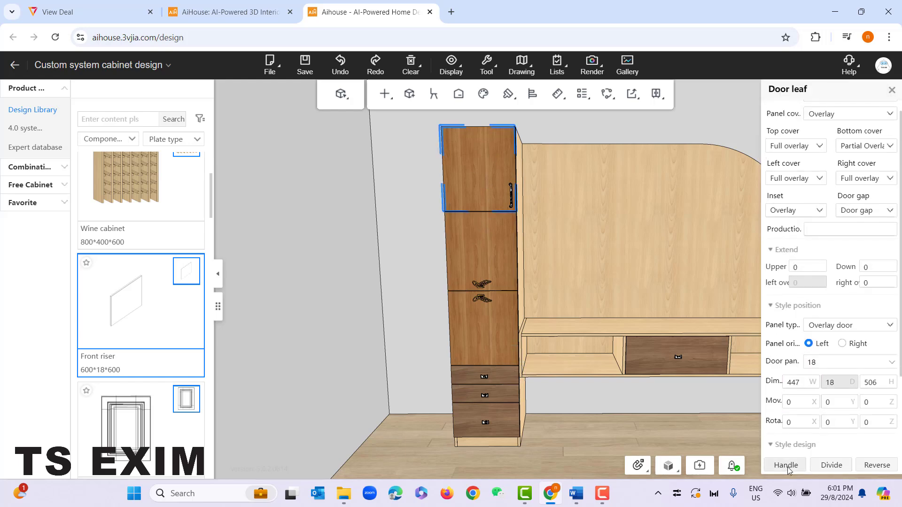
left_click(786, 465)
scroll(832, 169, "down", 1)
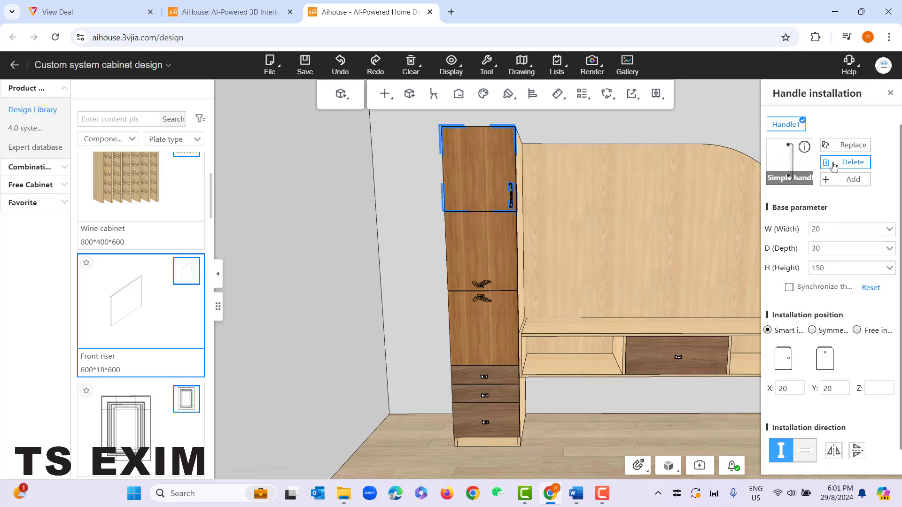
left_click(853, 165)
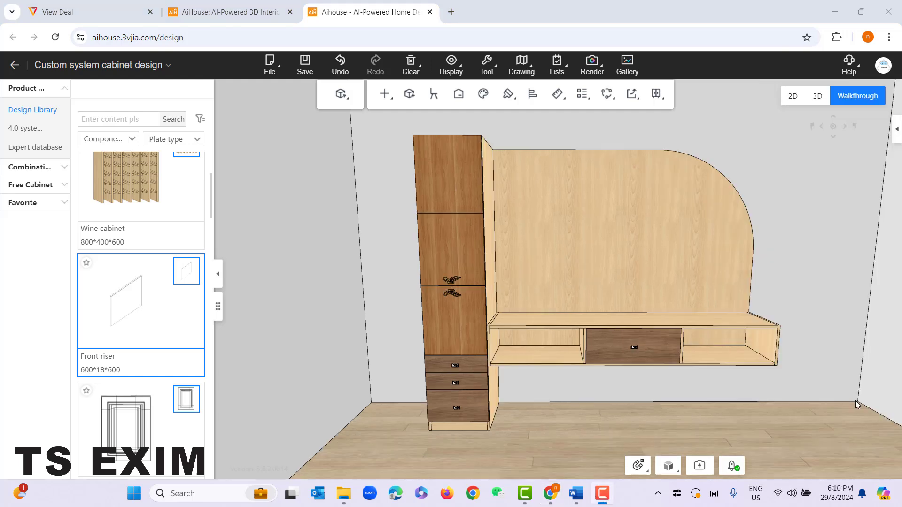
left_click(397, 159)
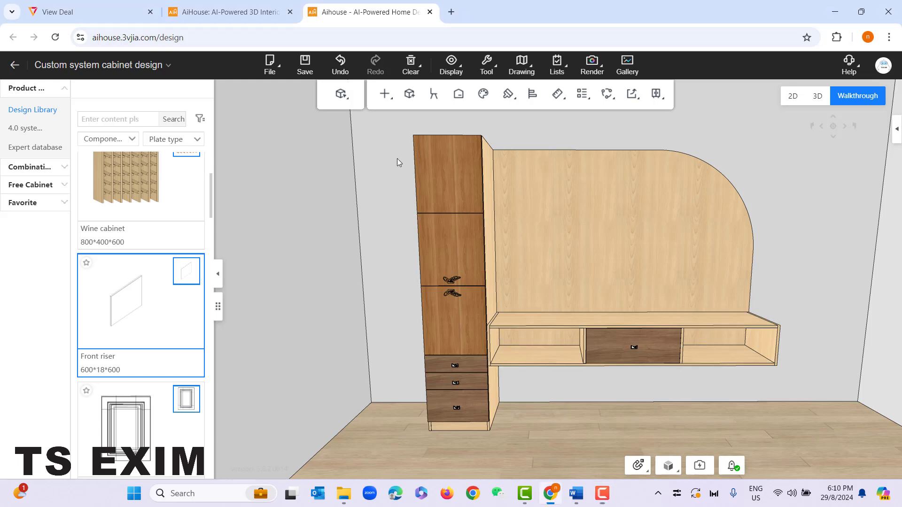
right_click(397, 160)
mouse_move(435, 244)
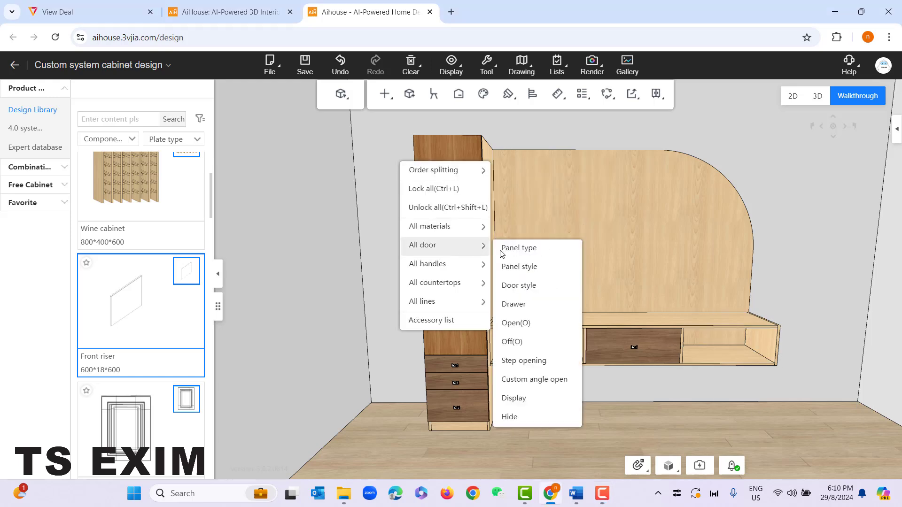
left_click(534, 249)
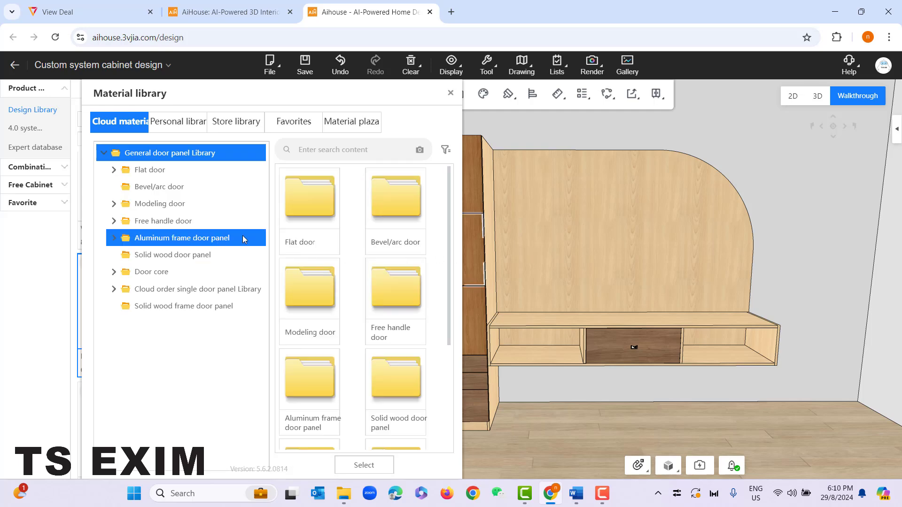
left_click(210, 241)
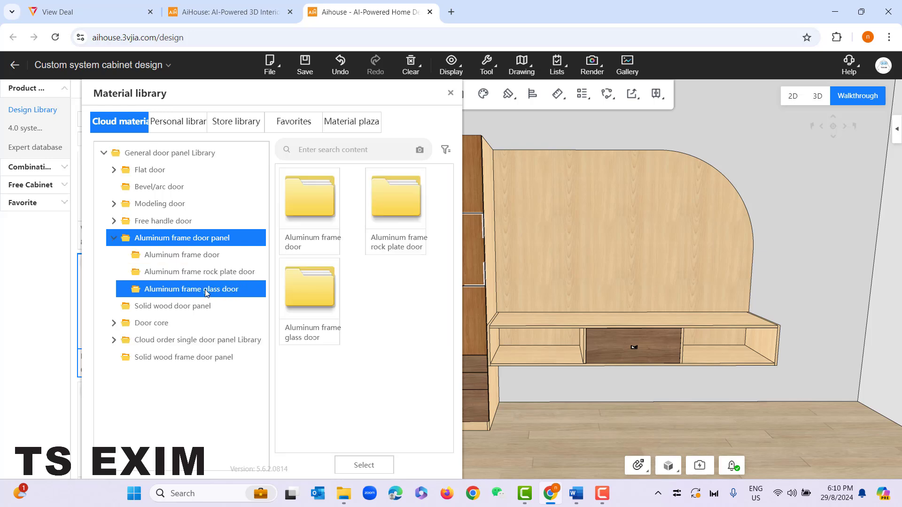
left_click(205, 291)
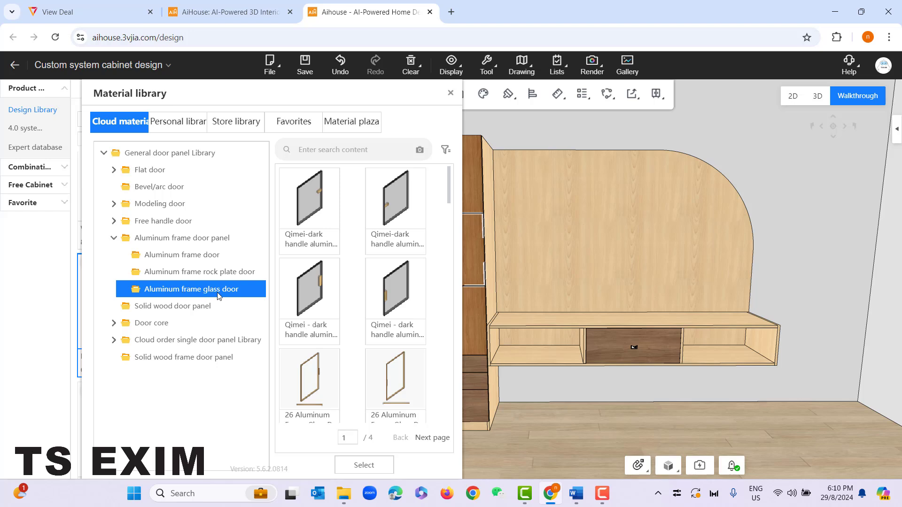
left_click_drag(549, 409, 523, 408)
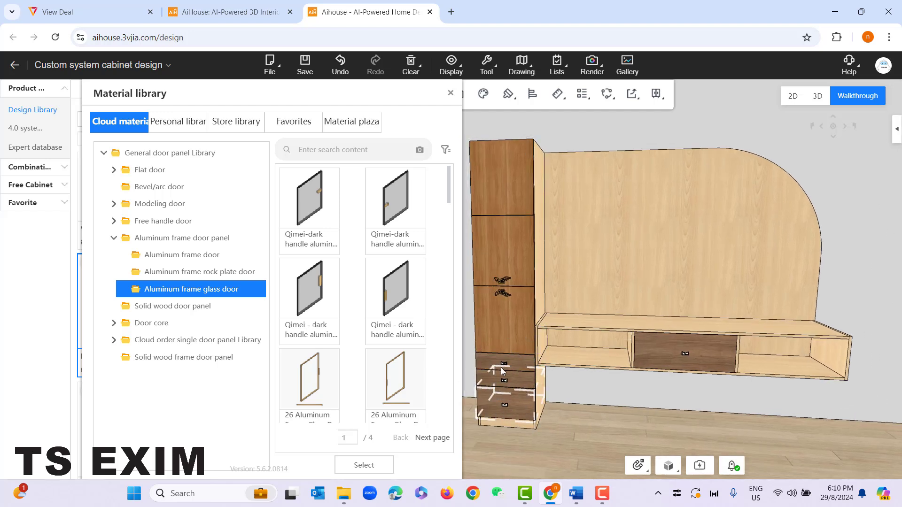
left_click(451, 93)
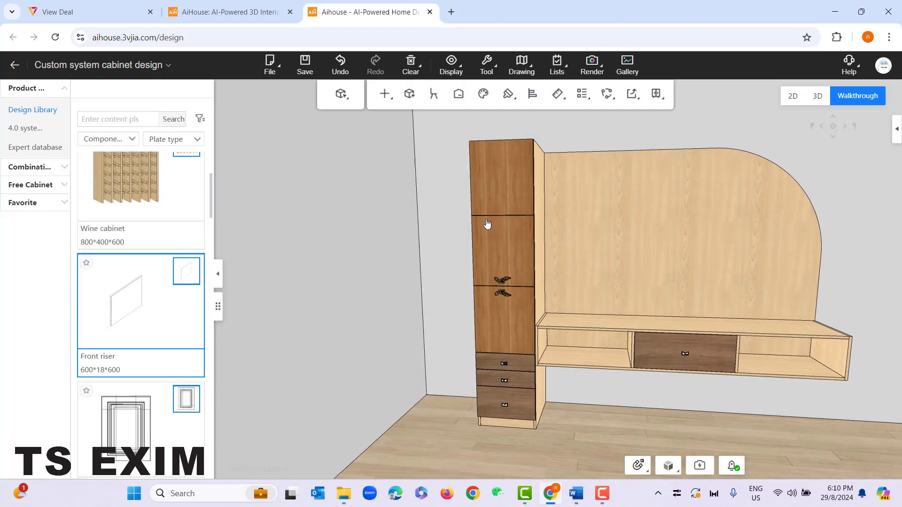
Open the panel type choices for the tall cabinet's uppermost door and show the Aluminum frame glass door category
right_click(497, 162)
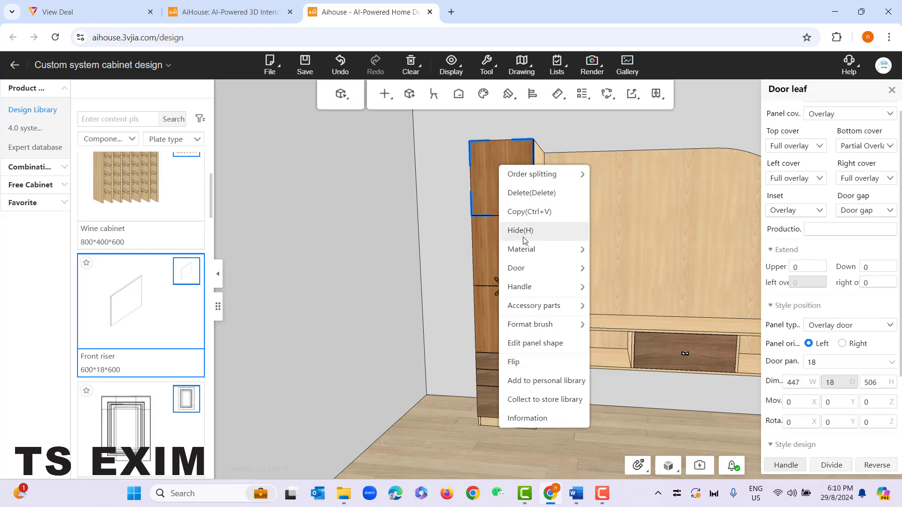
mouse_move(519, 274)
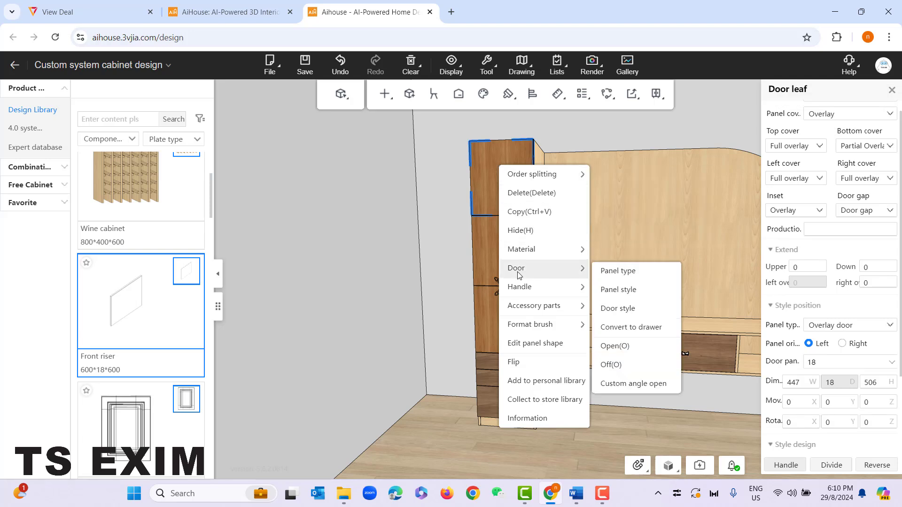
left_click(618, 271)
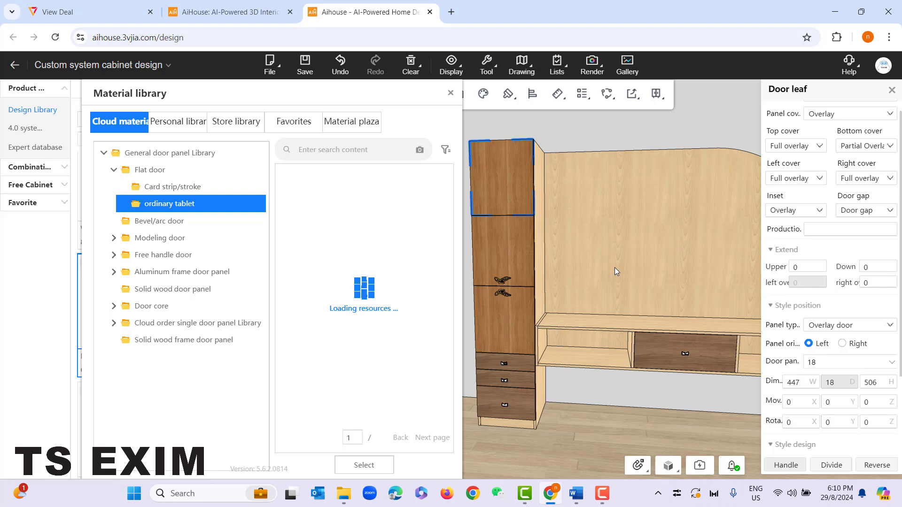
left_click(170, 277)
left_click(212, 323)
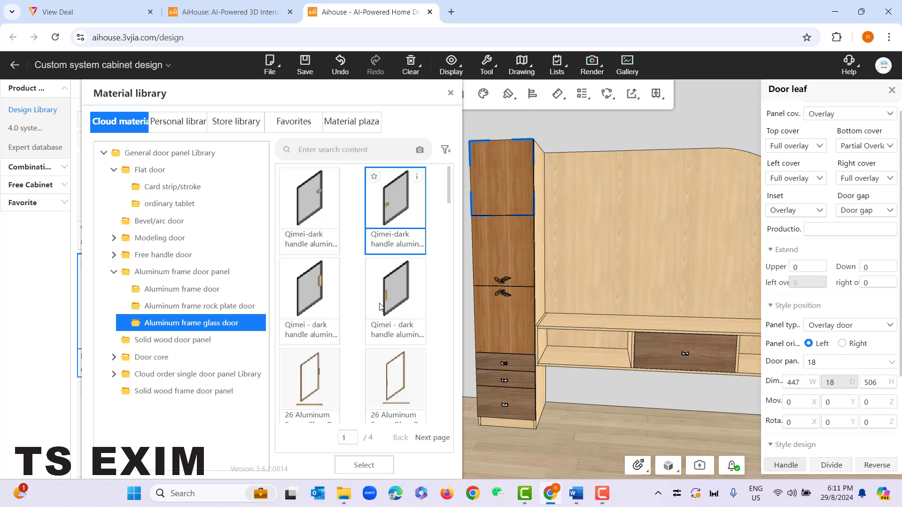
Browse the aluminum frame glass doors and apply Narrow frame metal glass door to the tall cabinet's uppermost door
scroll(408, 310, "down", 2)
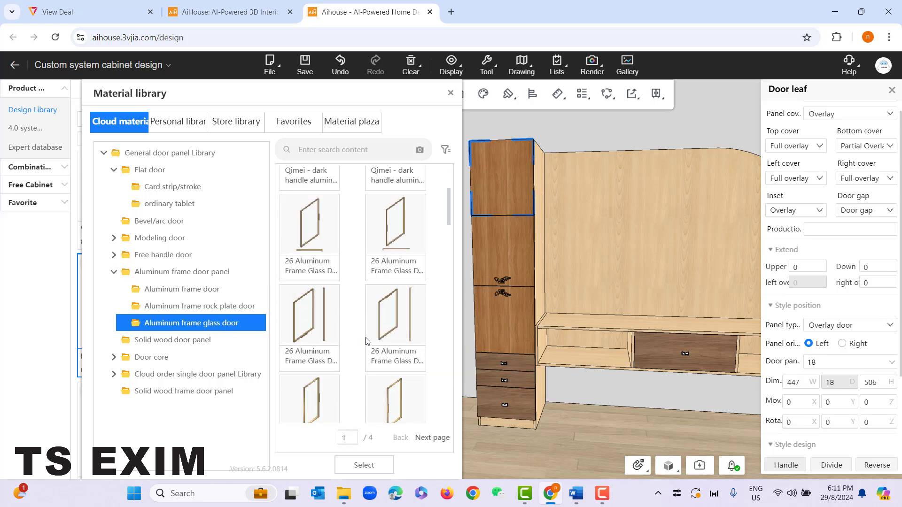
scroll(413, 277, "up", 1)
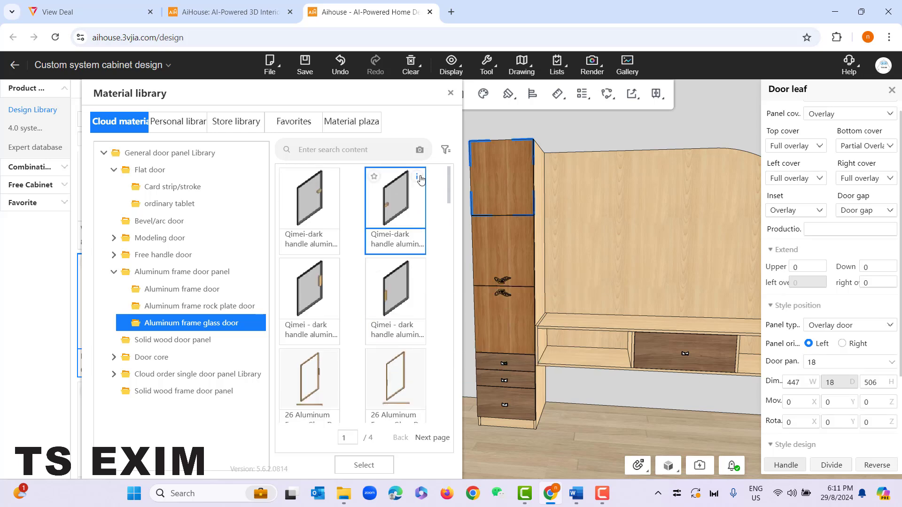
mouse_move(417, 177)
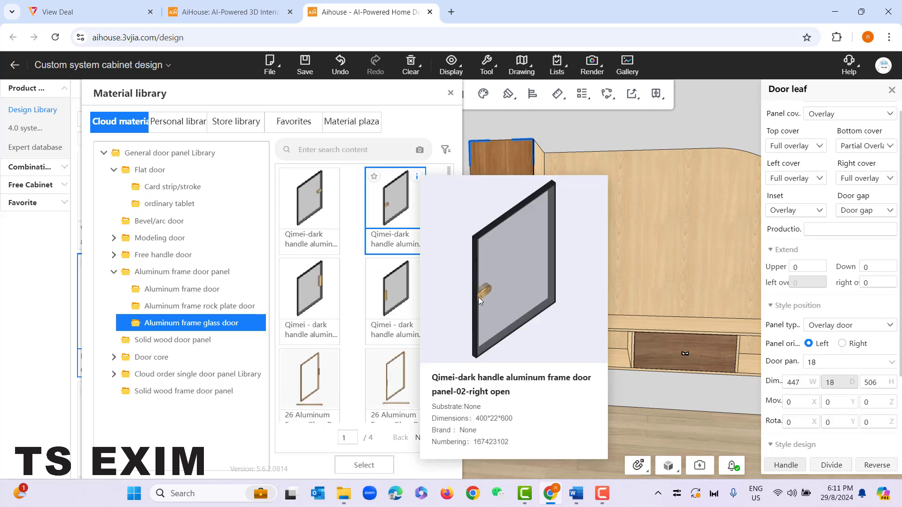
scroll(346, 299, "down", 3)
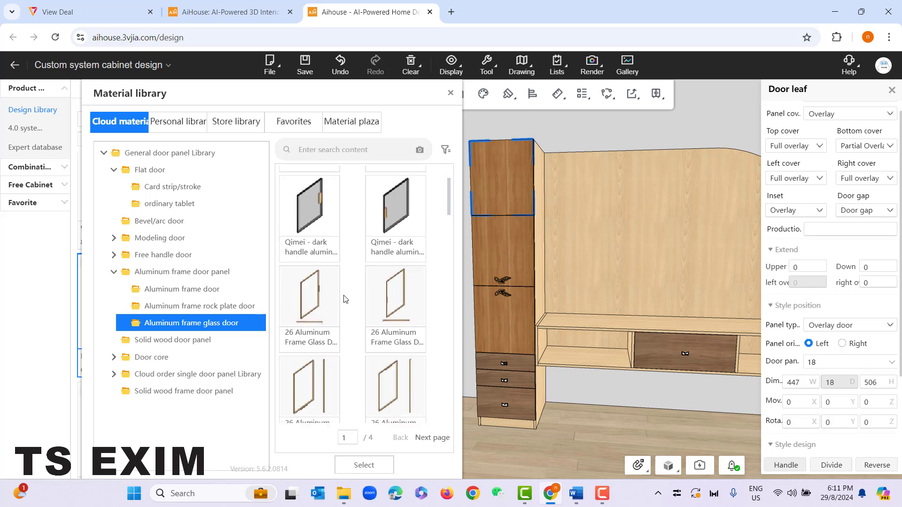
scroll(346, 299, "down", 5)
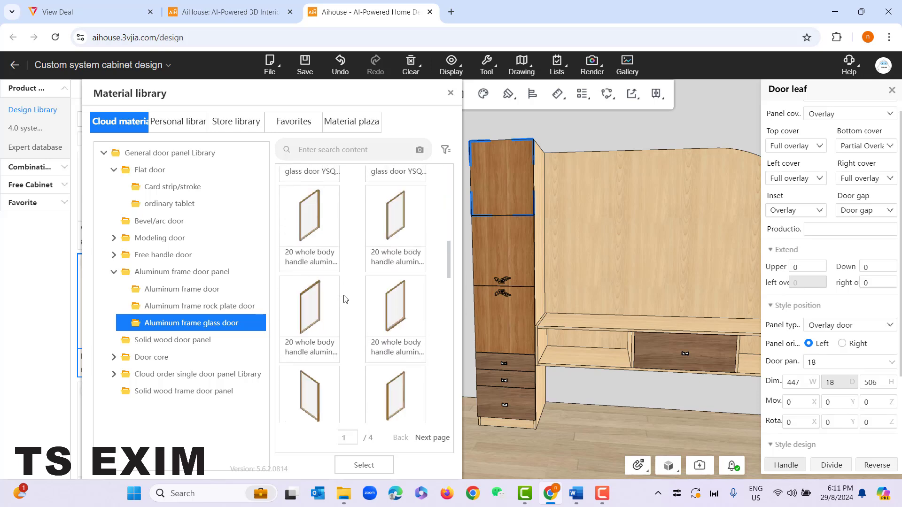
scroll(346, 299, "down", 5)
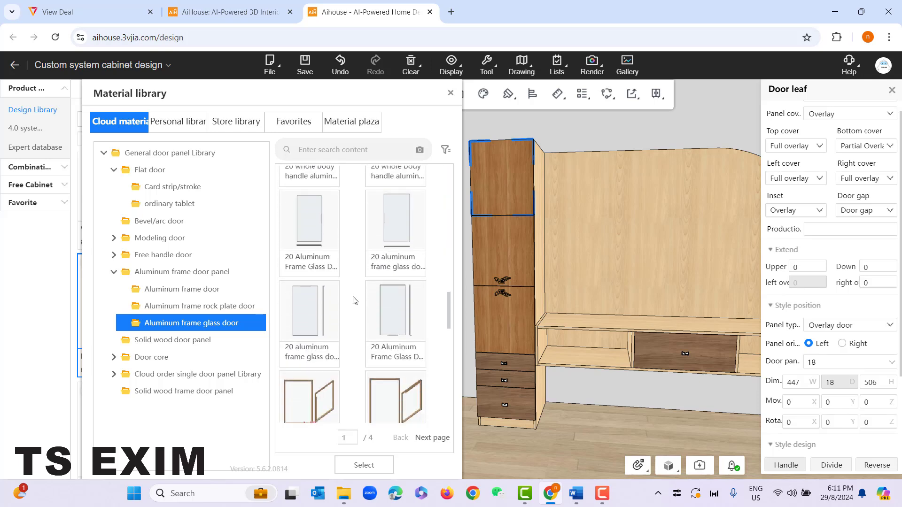
scroll(355, 301, "down", 2)
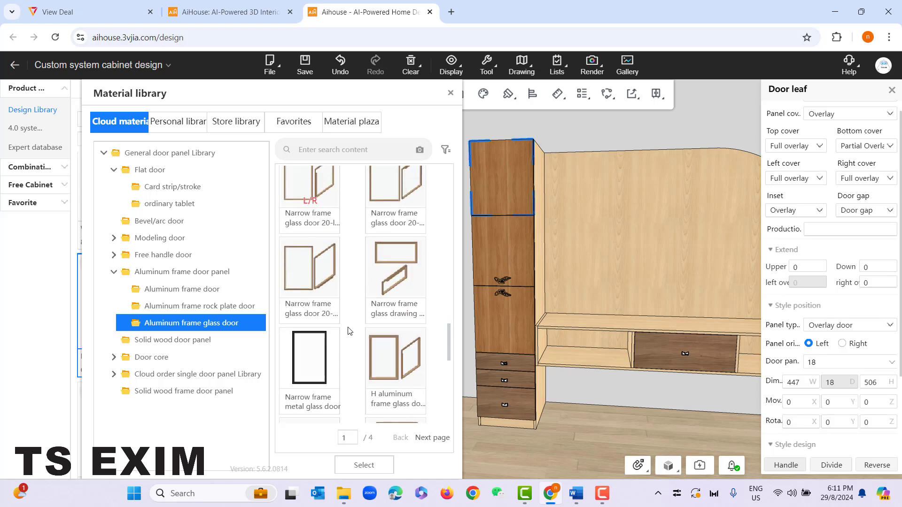
mouse_move(337, 337)
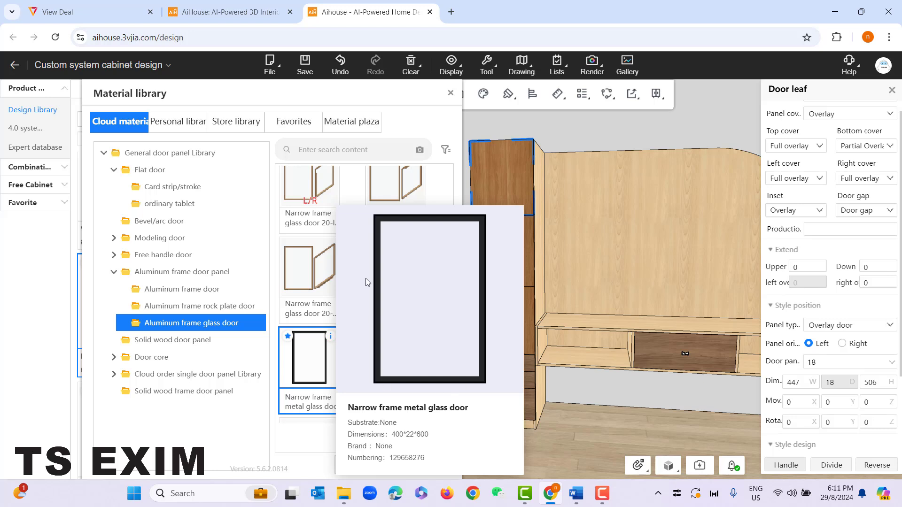
left_click(325, 357)
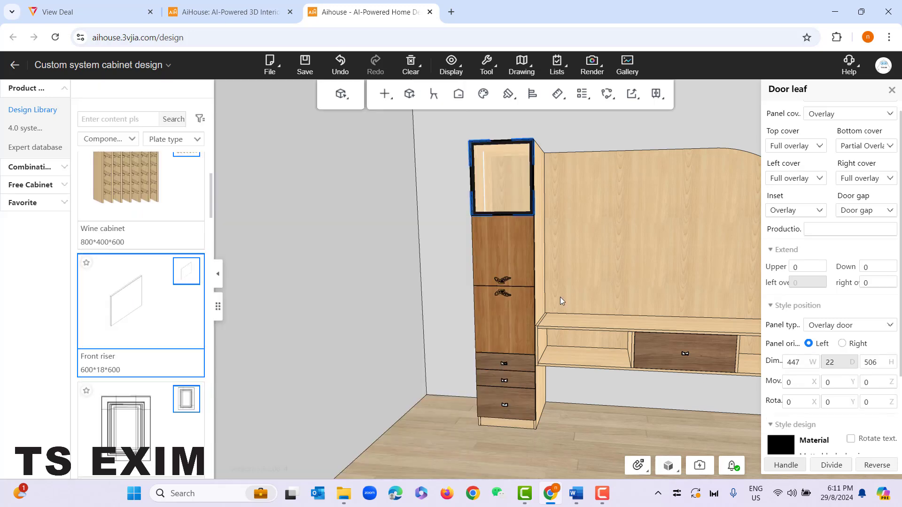
Review the door options for the tall cabinet's upper flip door and the material options that apply to all cabinets
right_click(492, 239)
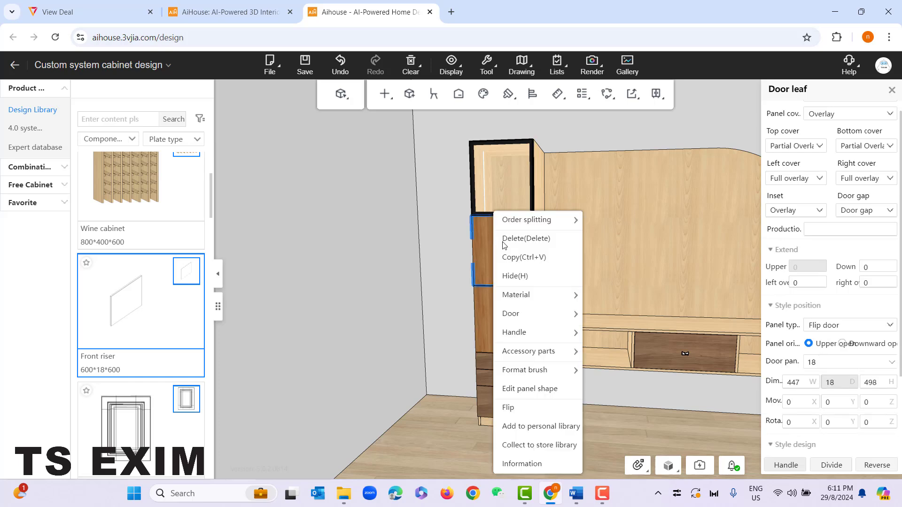
mouse_move(518, 324)
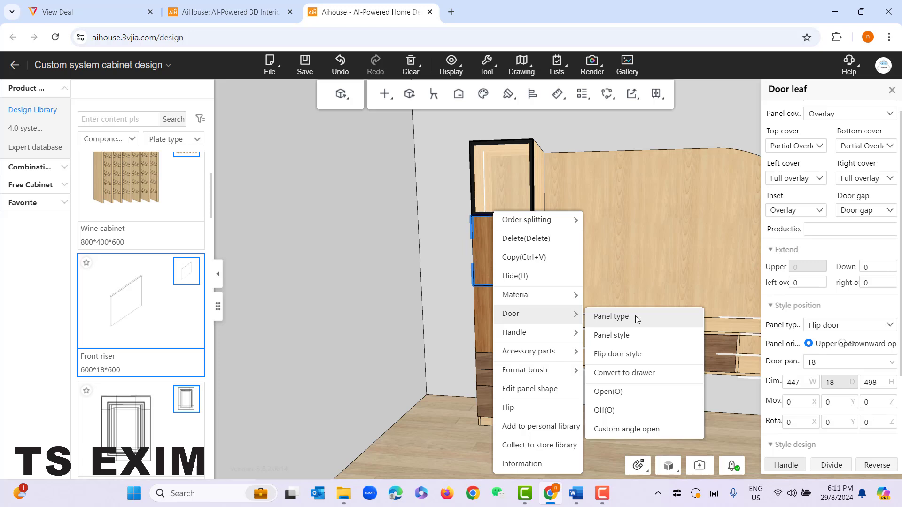
right_click(436, 201)
left_click(433, 177)
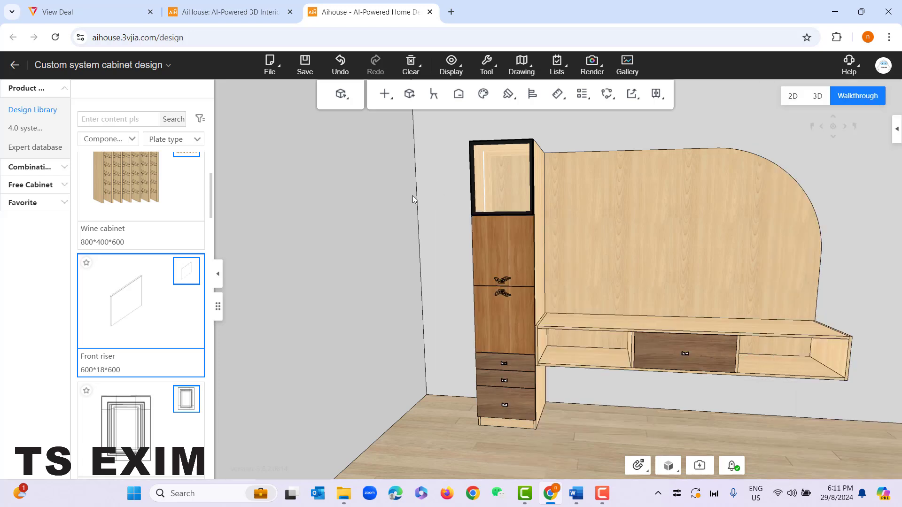
scroll(437, 298, "down", 2)
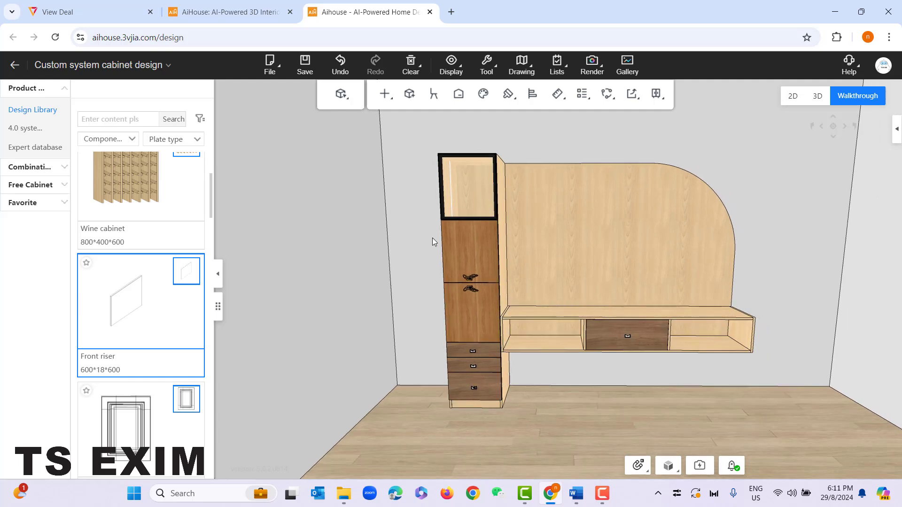
right_click(403, 177)
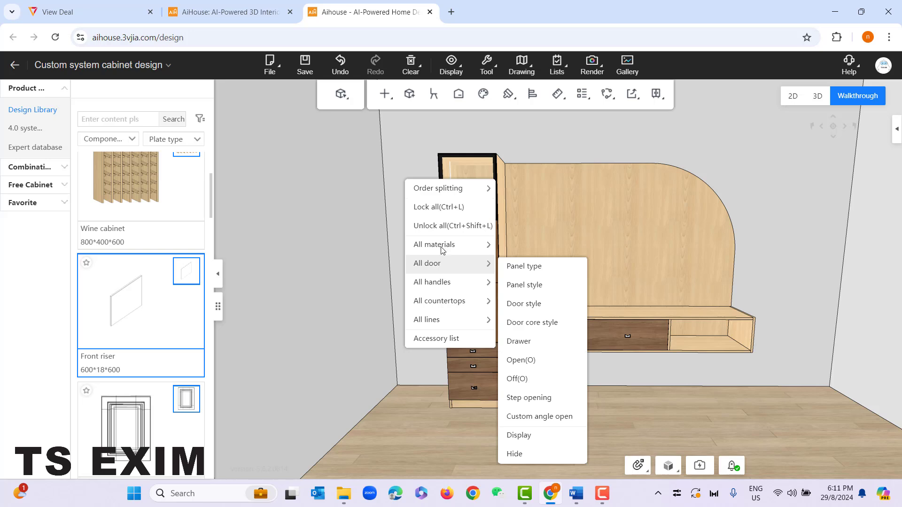
mouse_move(483, 245)
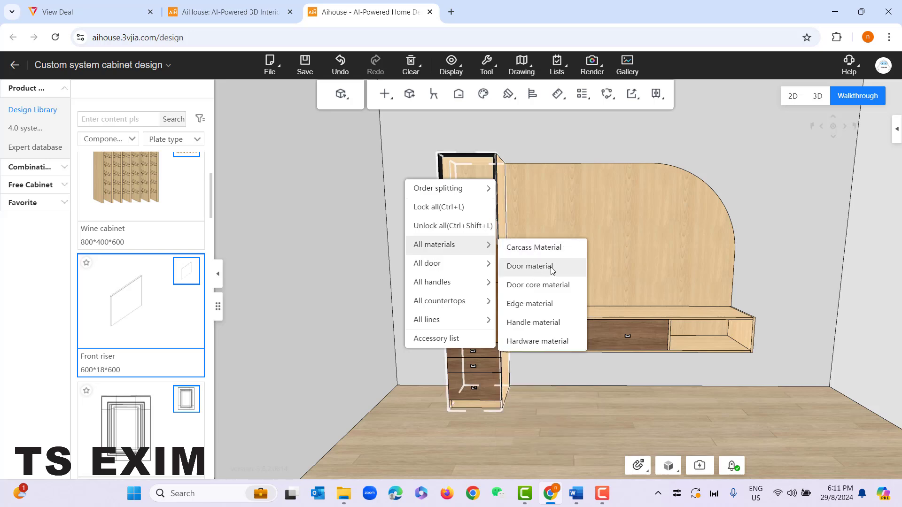
left_click(508, 133)
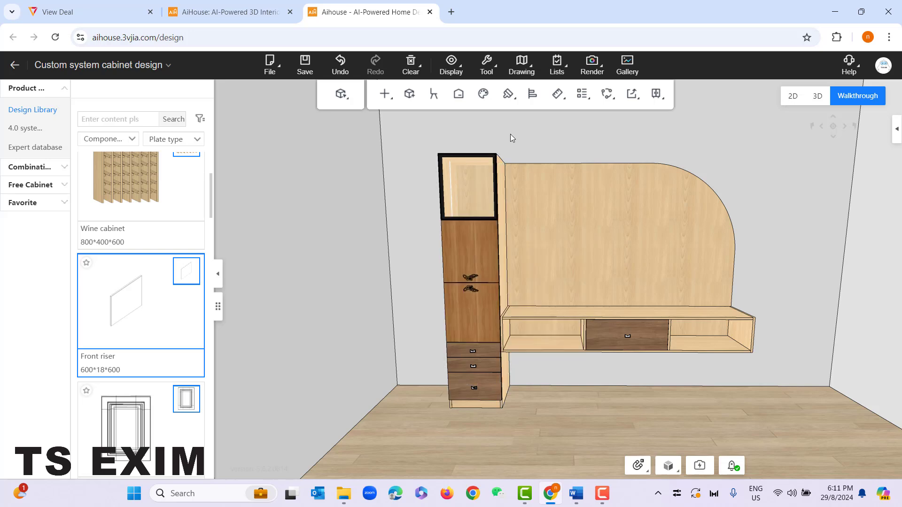
Decorate the cabinets automatically in the Light luxury style for the single space covering the living room, dining room and kitchen
left_click(458, 92)
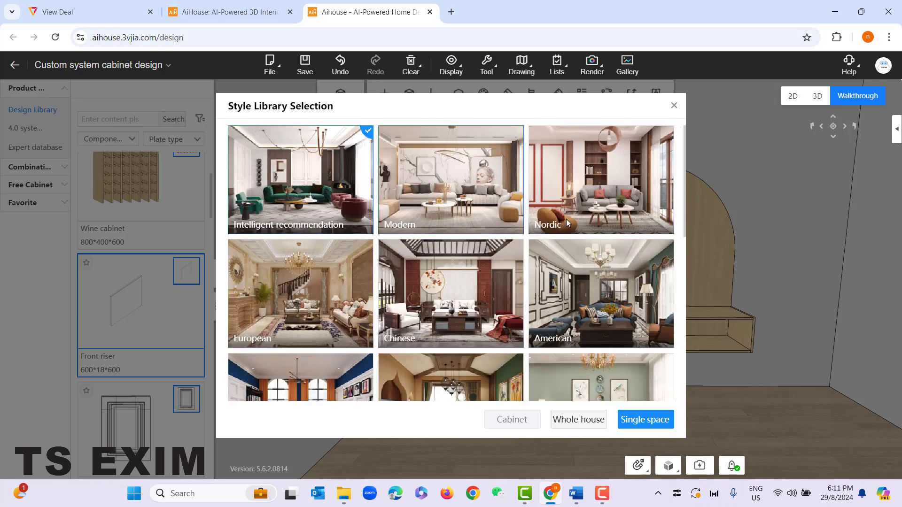
scroll(483, 220, "down", 3)
scroll(483, 220, "down", 5)
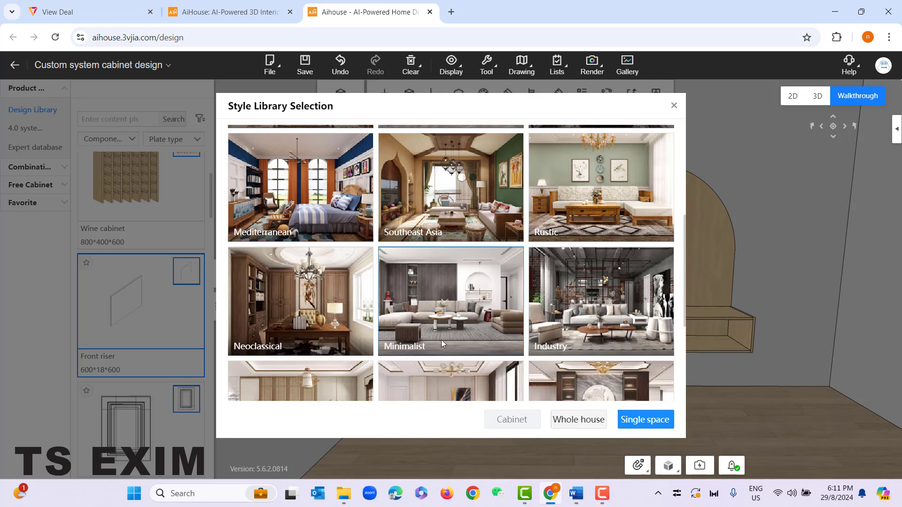
scroll(442, 338, "down", 2)
left_click(442, 355)
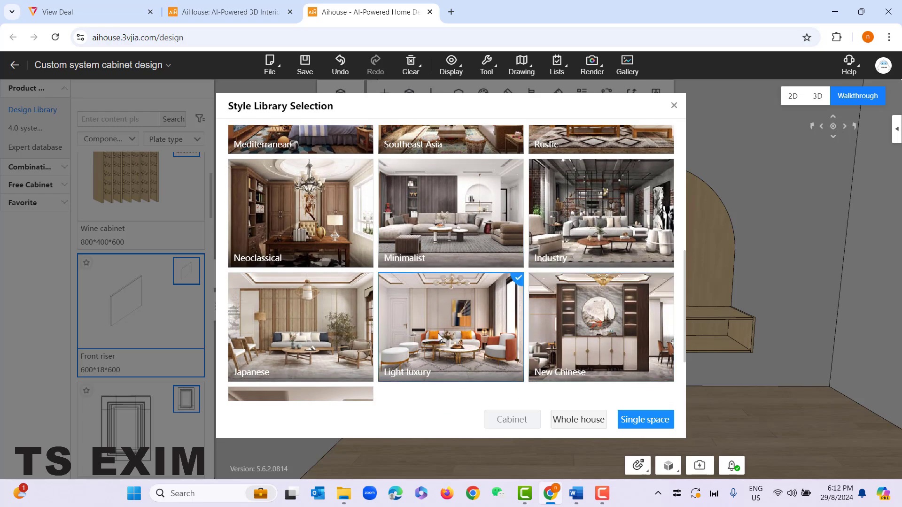
scroll(526, 390, "down", 1)
left_click(656, 422)
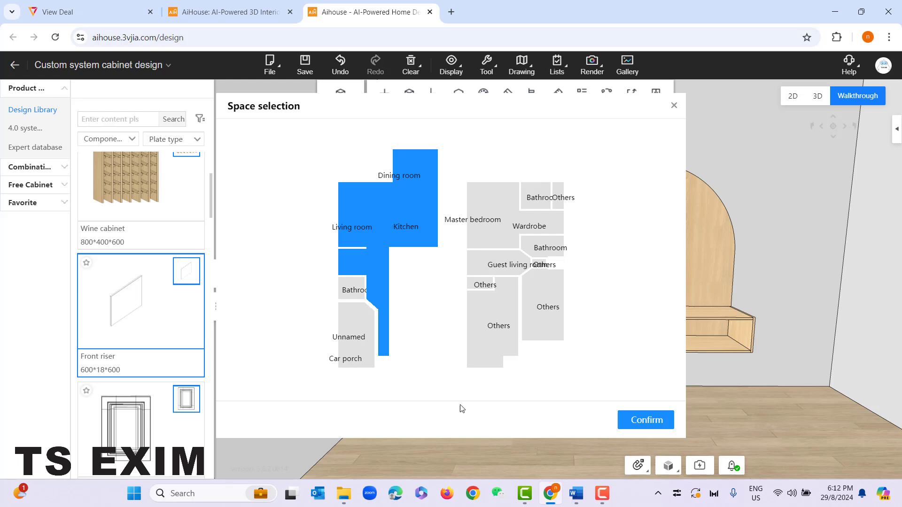
left_click(639, 422)
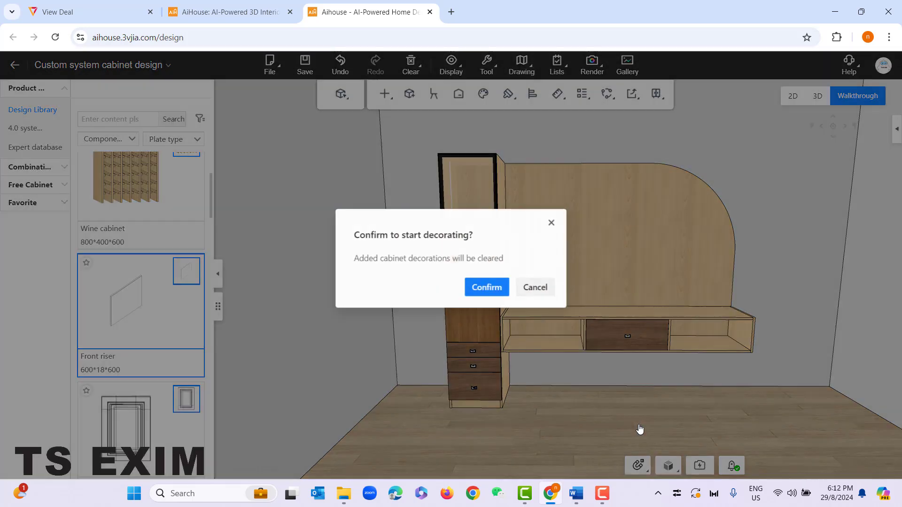
left_click(483, 288)
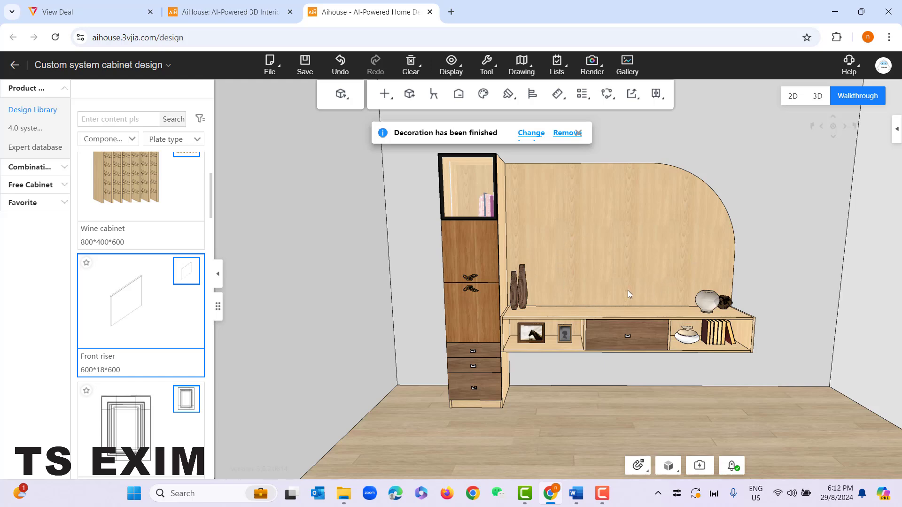
left_click(579, 133)
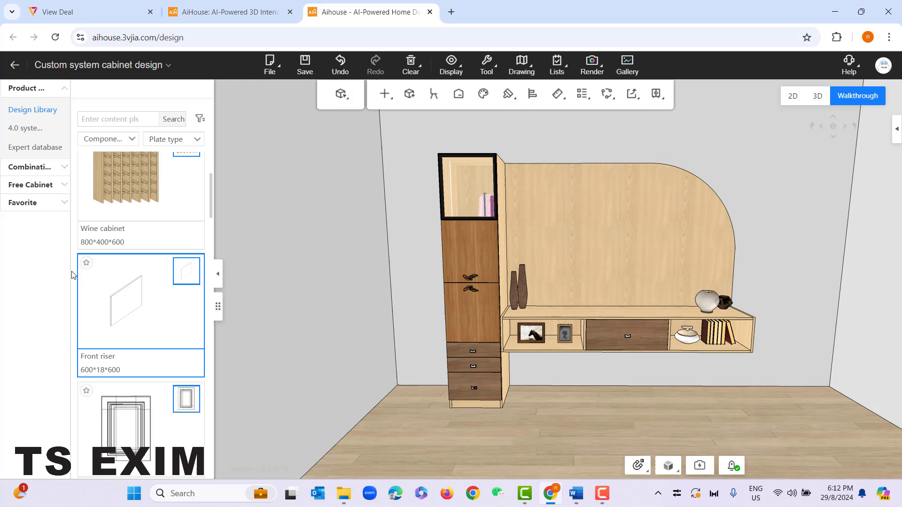
Leave the cabinet design and place a flat TV from the household appliances on the arched wall panel above the low cabinet
left_click(14, 69)
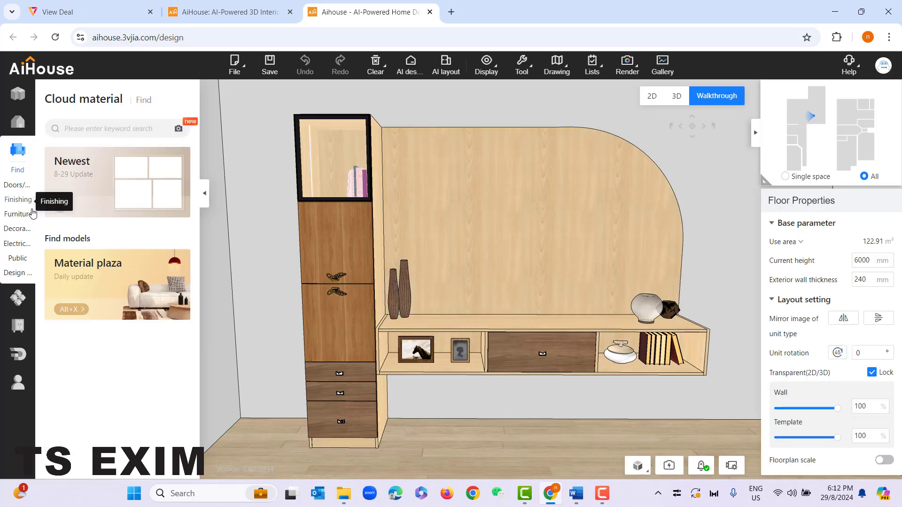
left_click(18, 244)
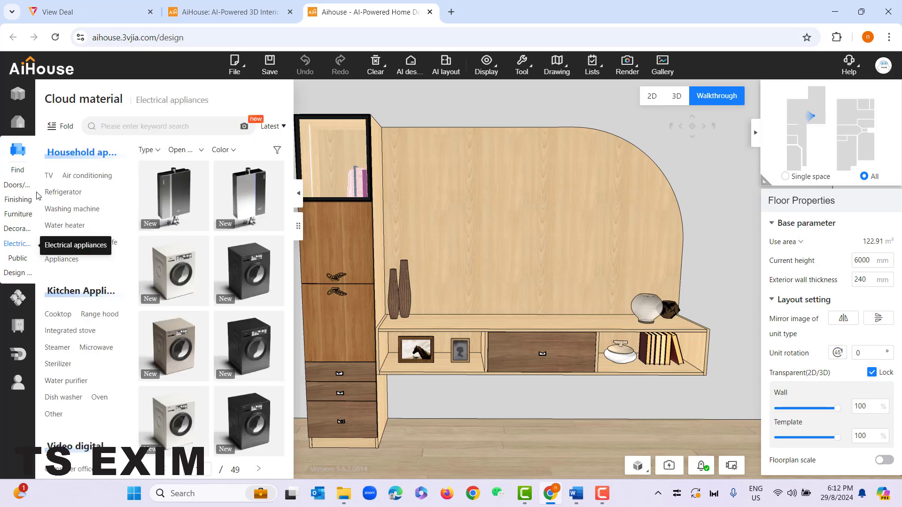
left_click(49, 176)
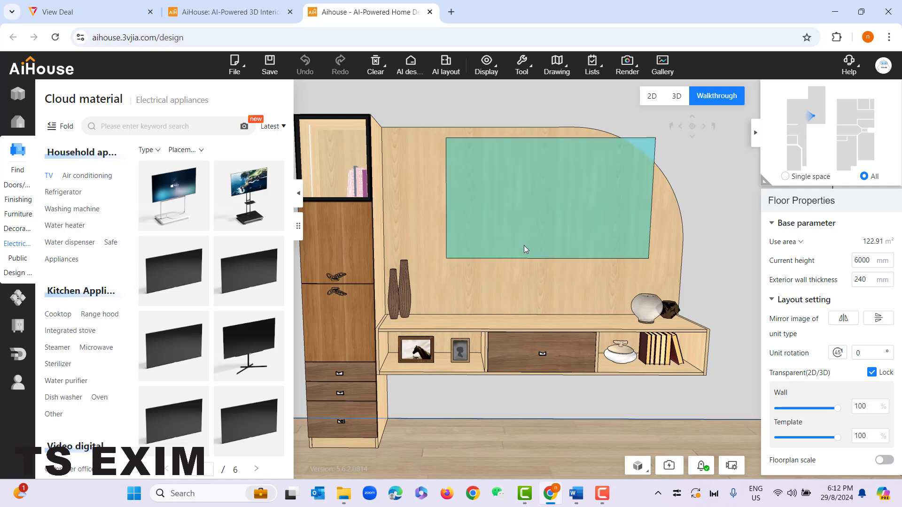
left_click(515, 279)
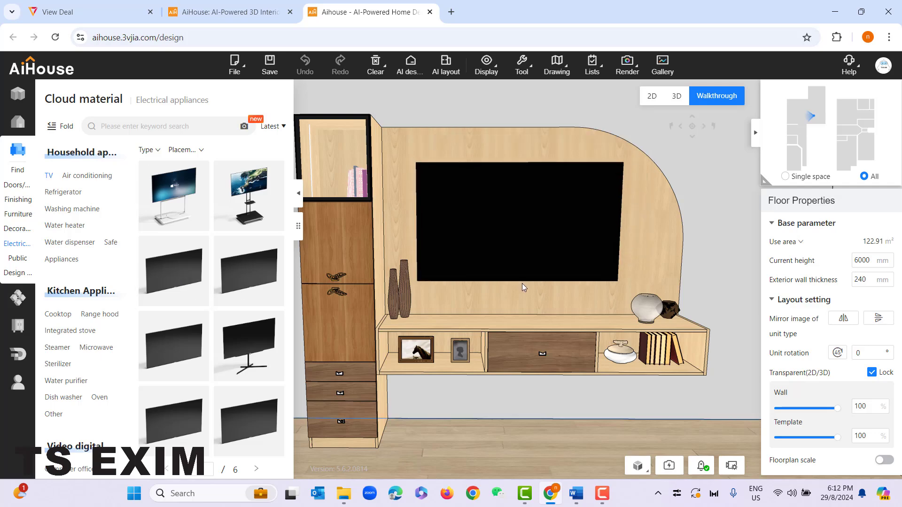
left_click(525, 286)
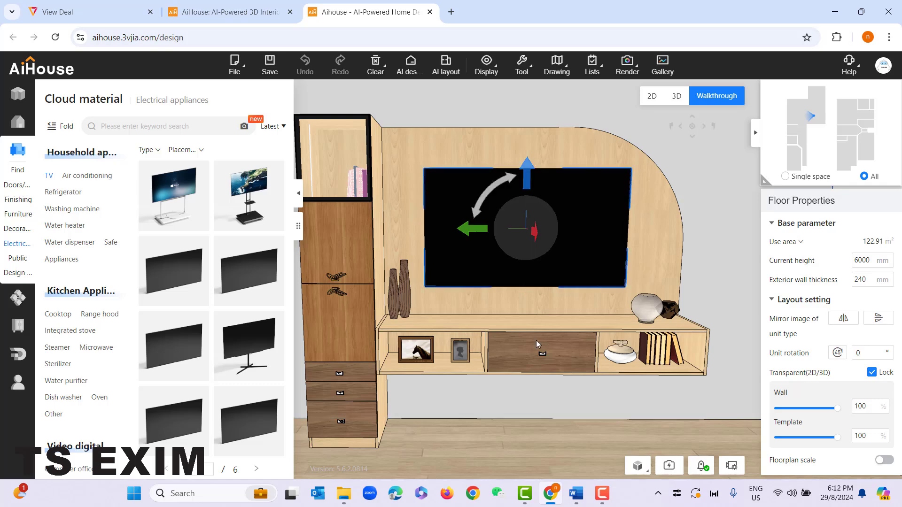
left_click(497, 302)
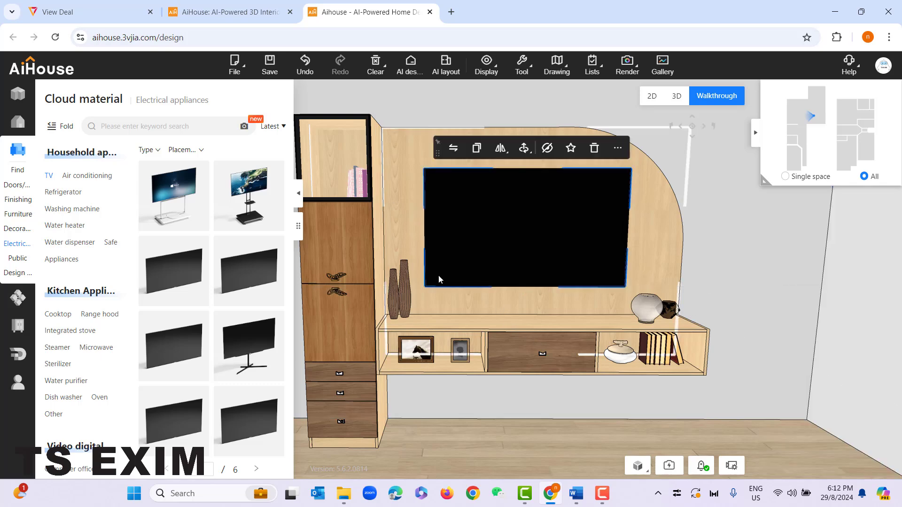
Reopen the wall panel in system cabinet customization and group the tall cabinet, wall panel, low cabinet and TV
left_click(660, 213)
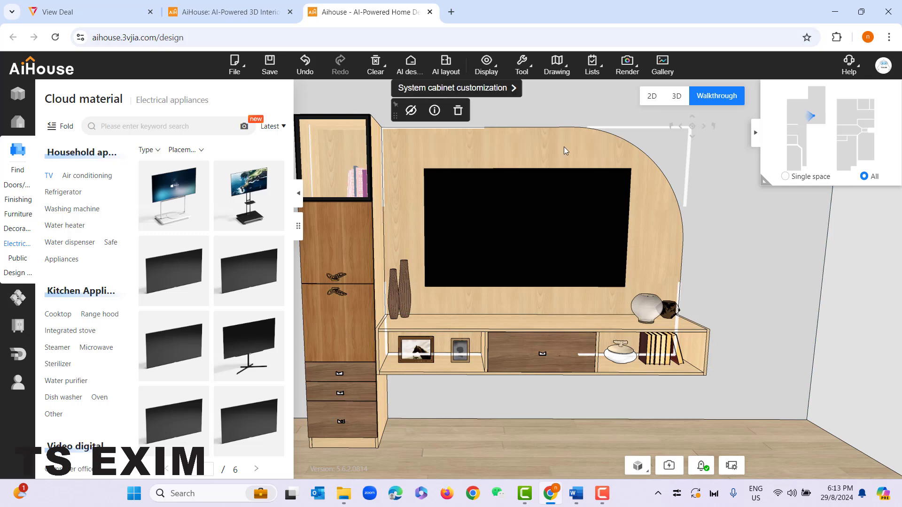
left_click(452, 89)
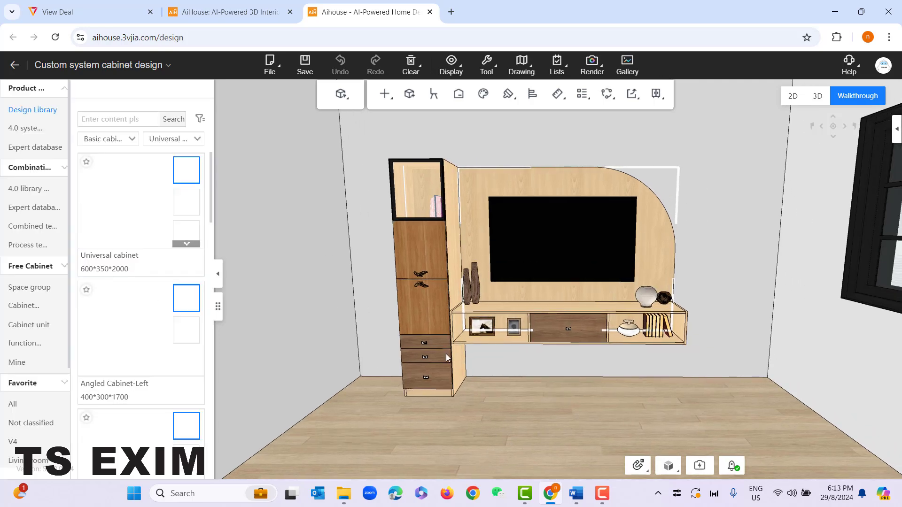
left_click_drag(352, 135, 738, 427)
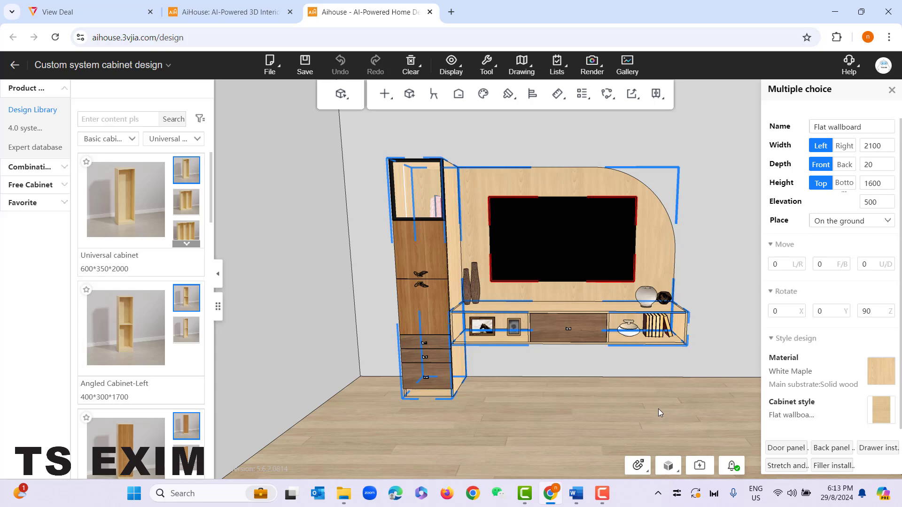
key("ctrl+g")
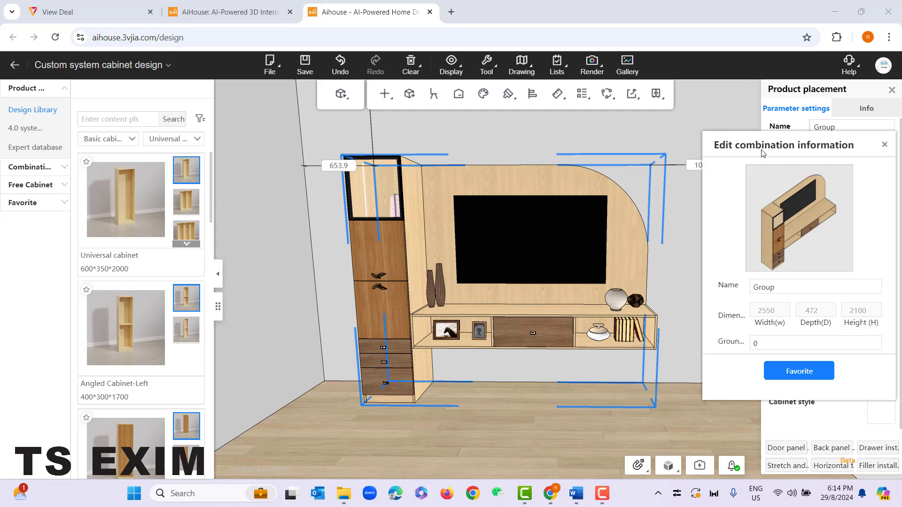
Rename the combination of tall cabinet, wall panel, low cabinet and TV as TV Cabinet
left_click_drag(740, 152, 629, 172)
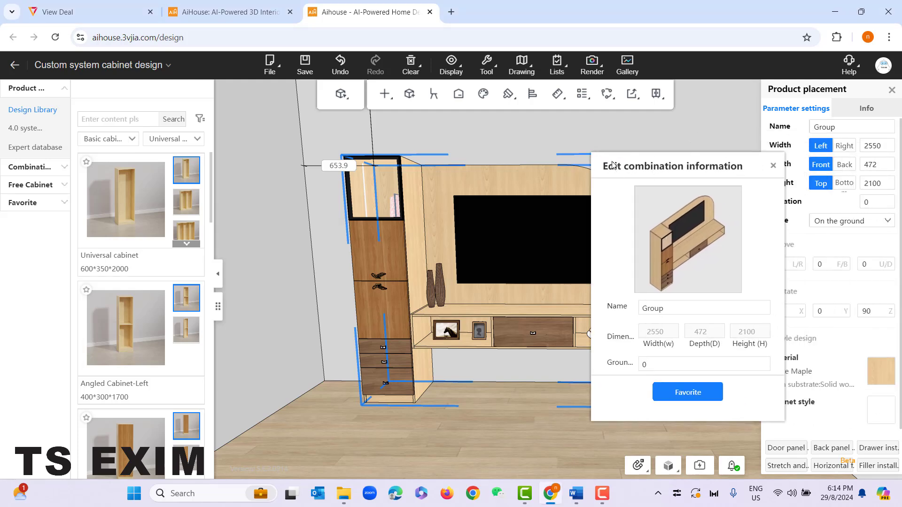
left_click_drag(672, 308, 642, 308)
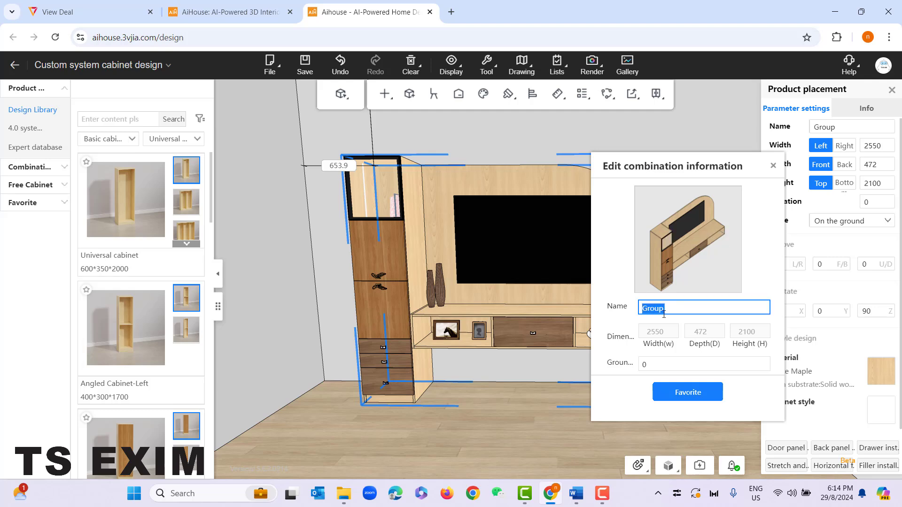
type("TV Cabinet")
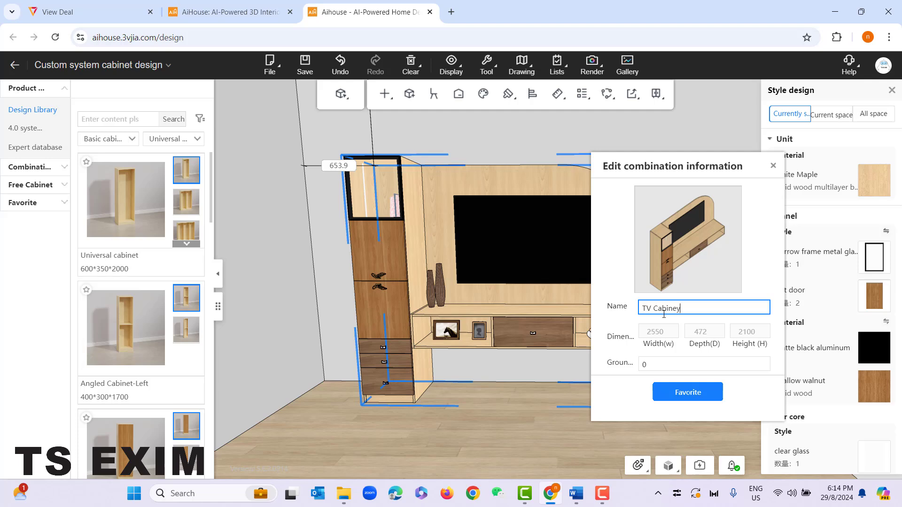
Save the named combination as a favorite in the Not classified category
left_click(687, 399)
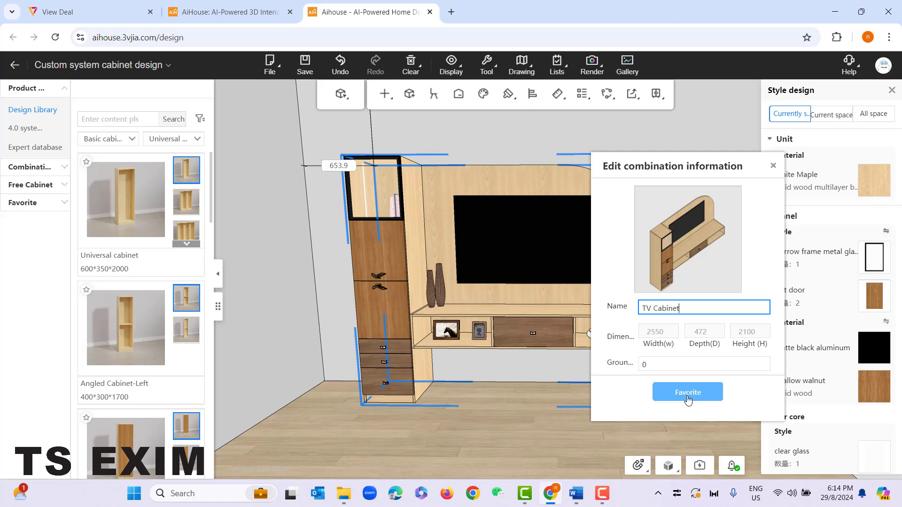
left_click(687, 393)
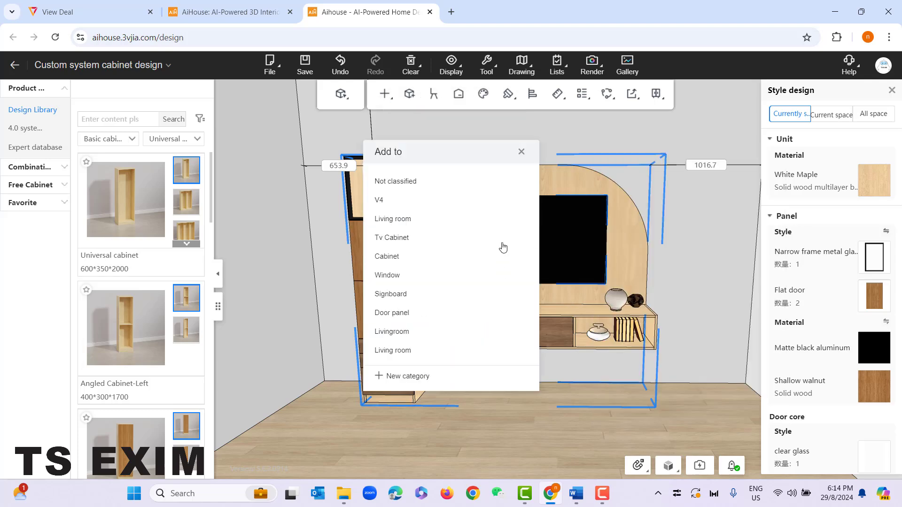
mouse_move(497, 182)
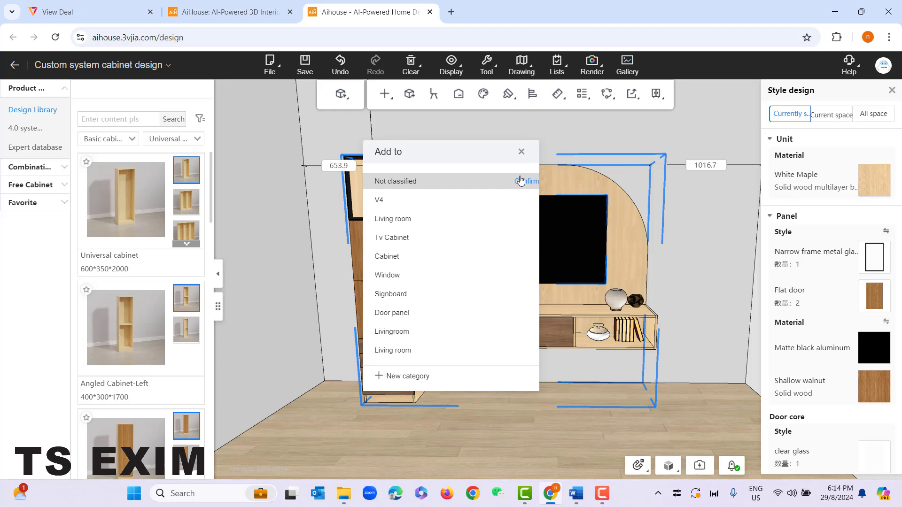
left_click(409, 377)
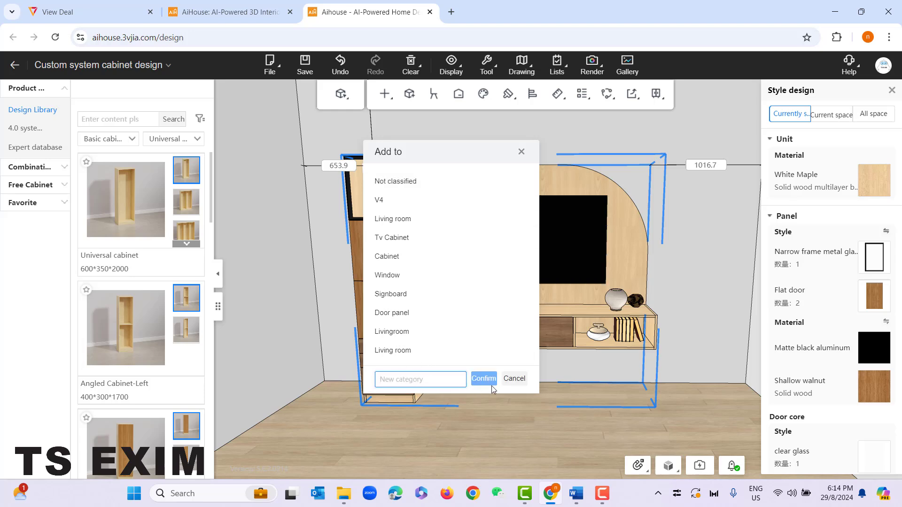
left_click(514, 379)
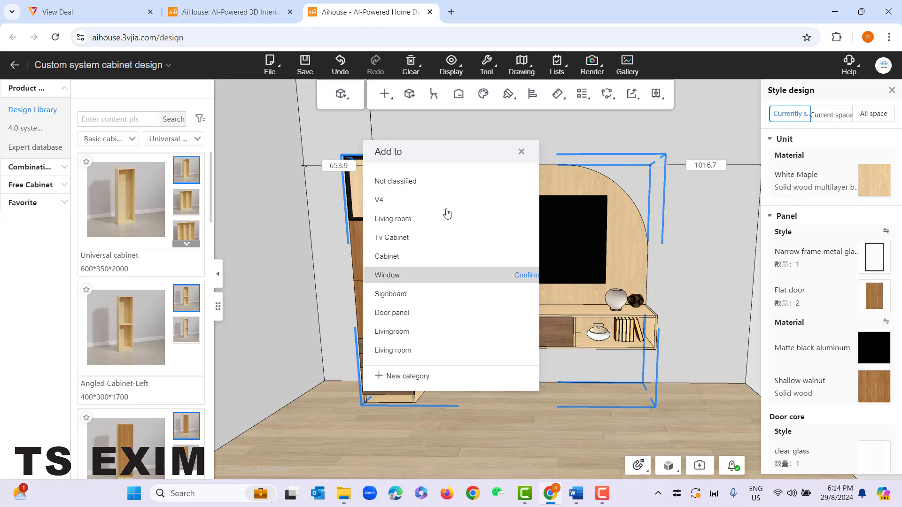
left_click(526, 181)
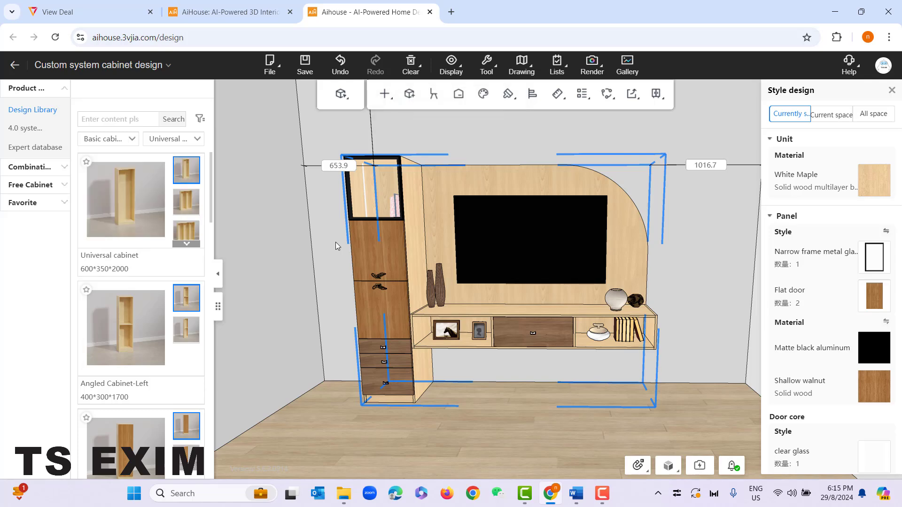
Look through all favorites for the saved TV cabinet combination and view the finished unit in the room
left_click(26, 206)
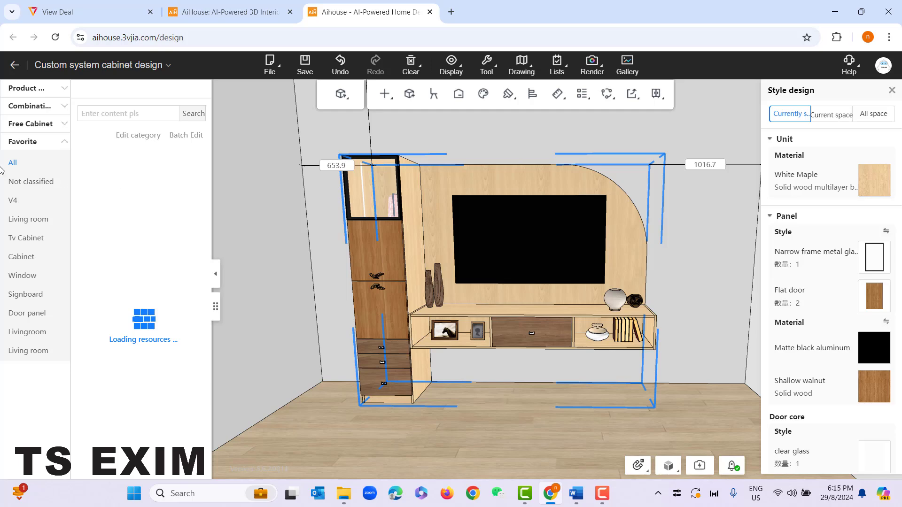
mouse_move(198, 409)
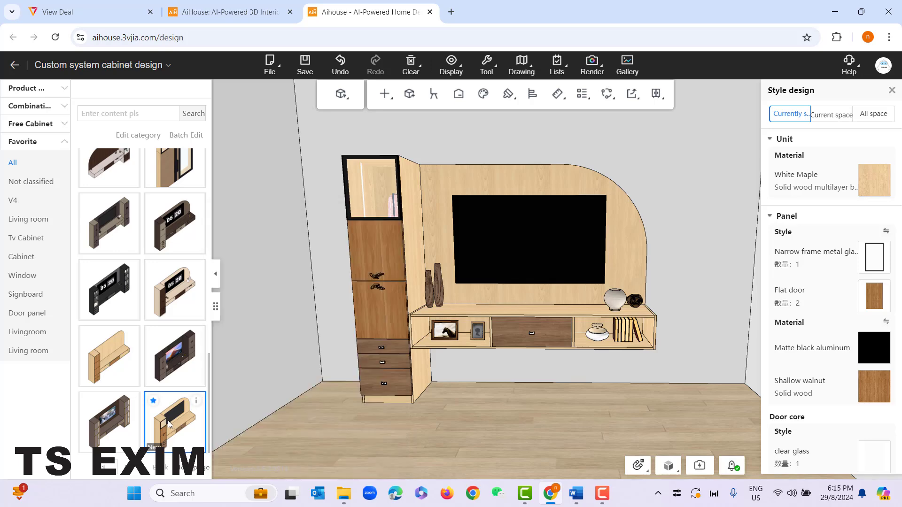
left_click_drag(470, 422, 458, 426)
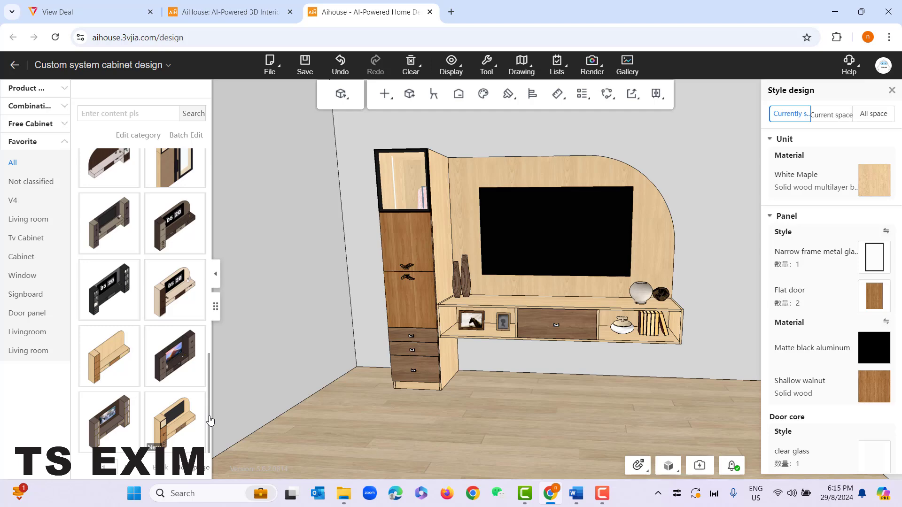
left_click_drag(354, 435, 391, 440)
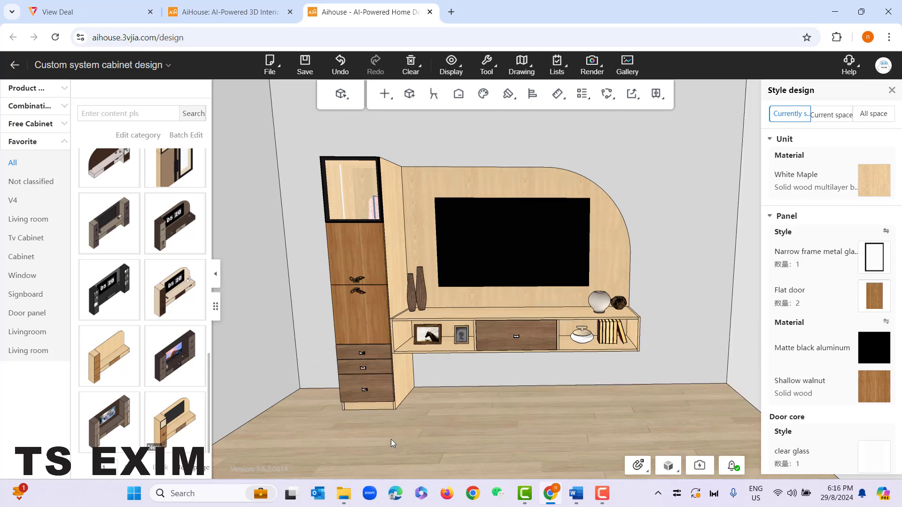